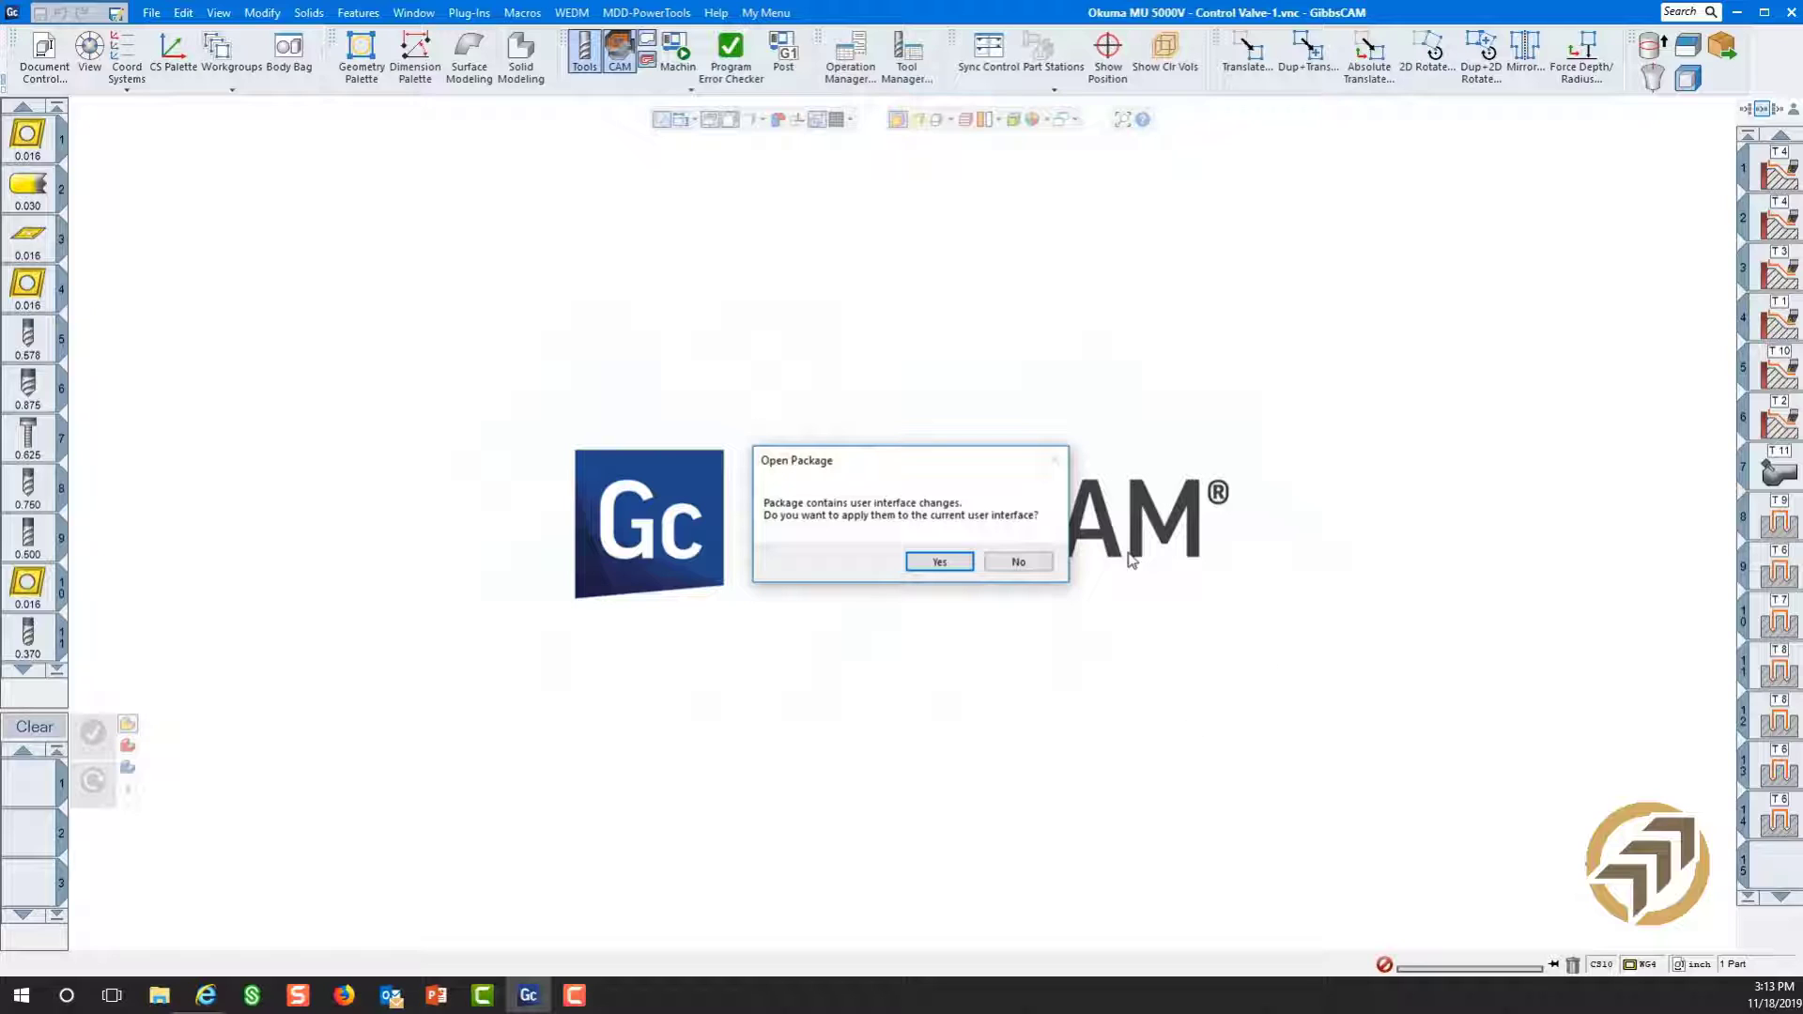
- Decline the package's interface changes, then pan and zoom-to-fit the control valve model
click(1020, 568)
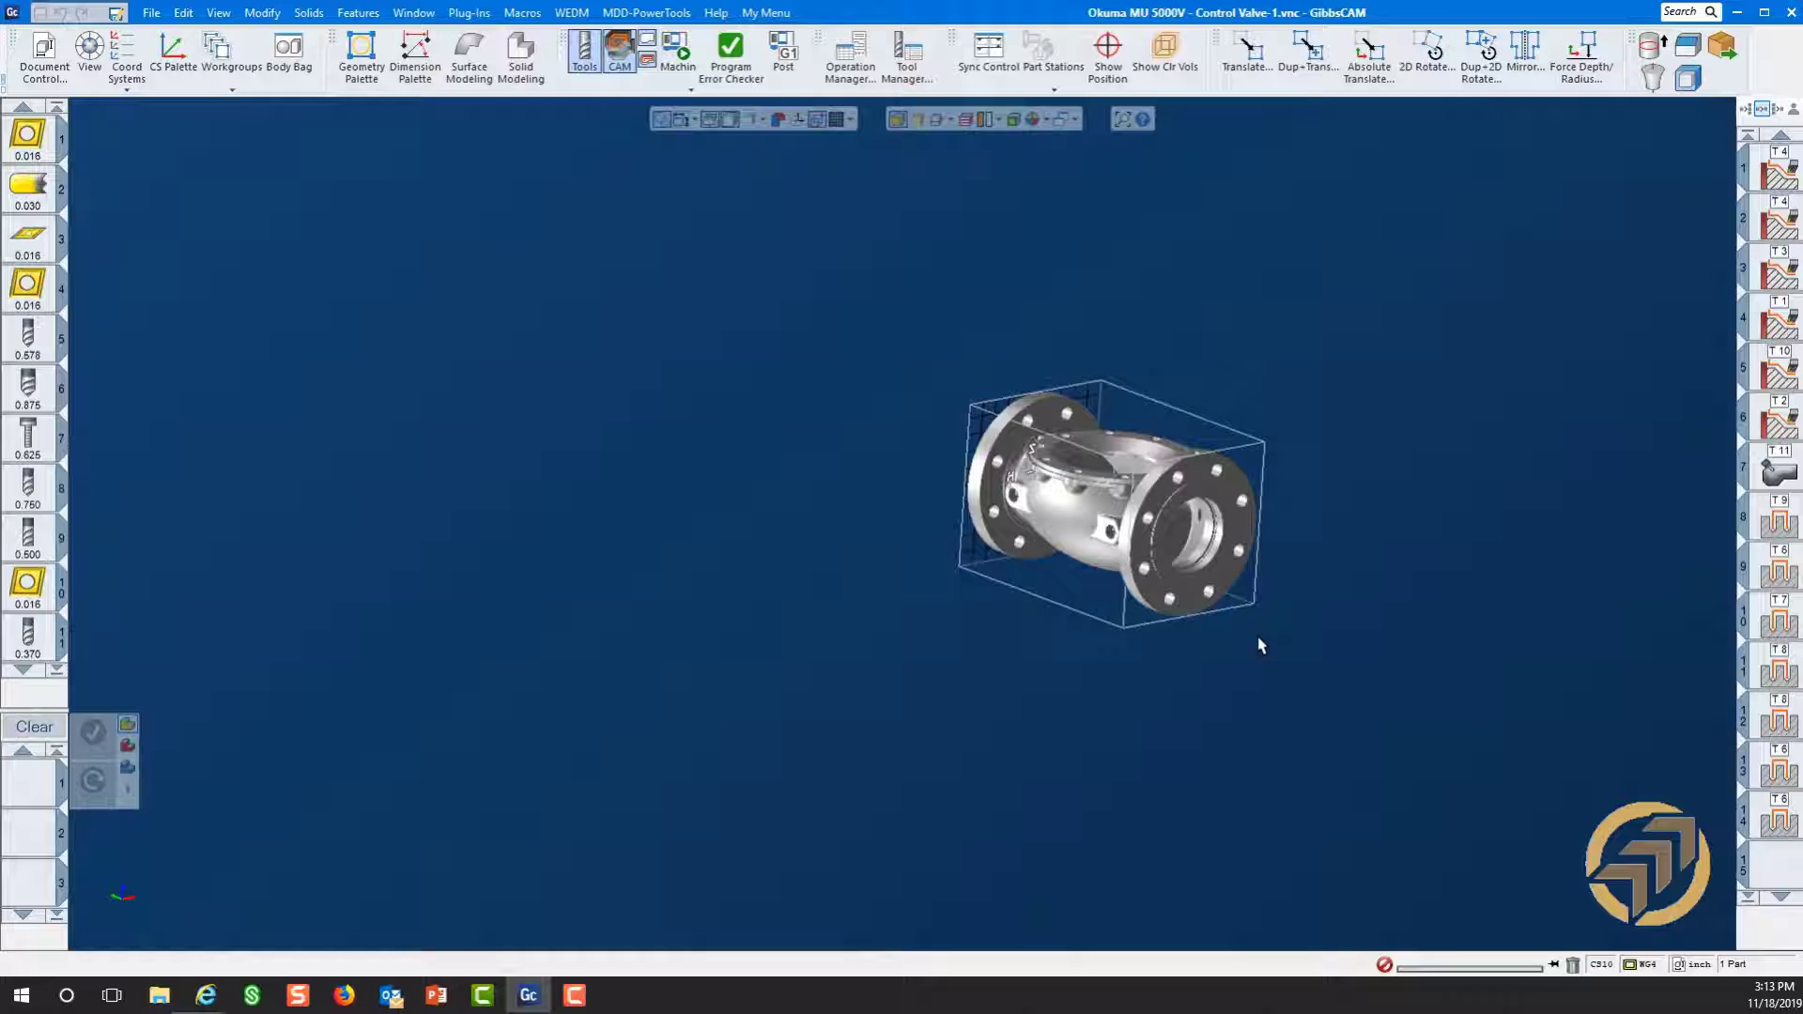
middle_drag(1283, 626, 1080, 683)
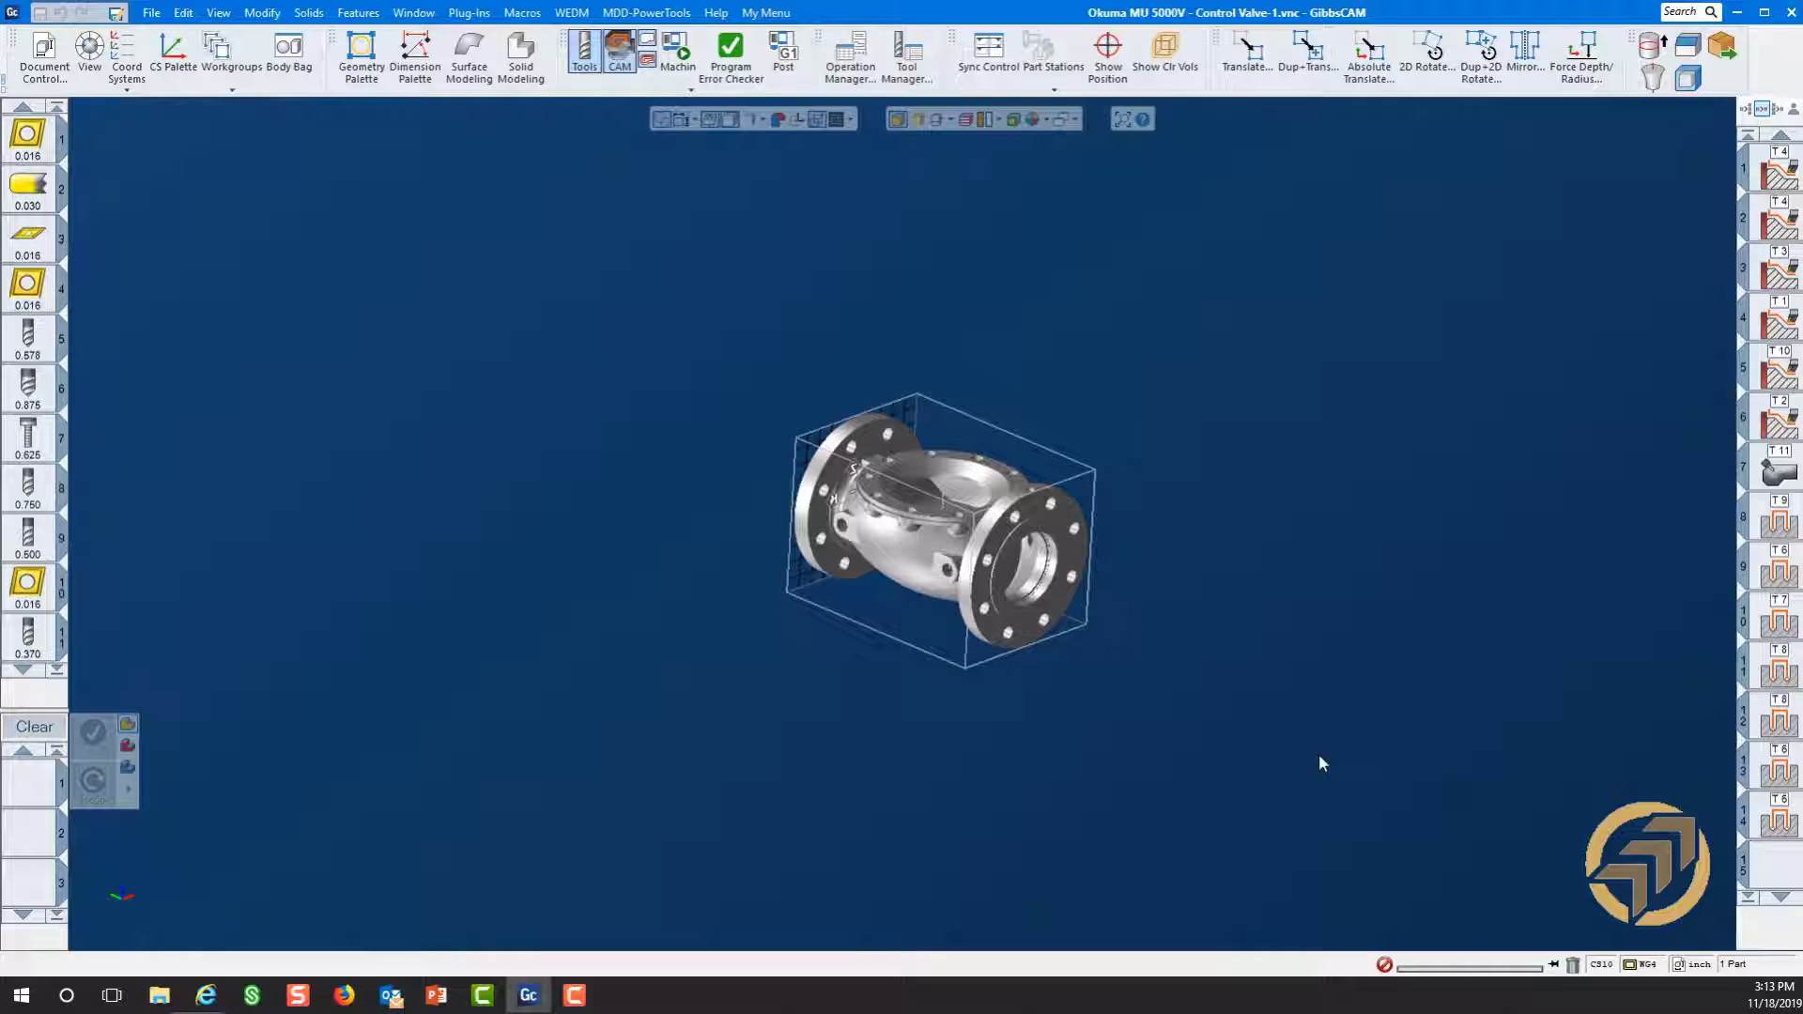
key(ctrl+f)
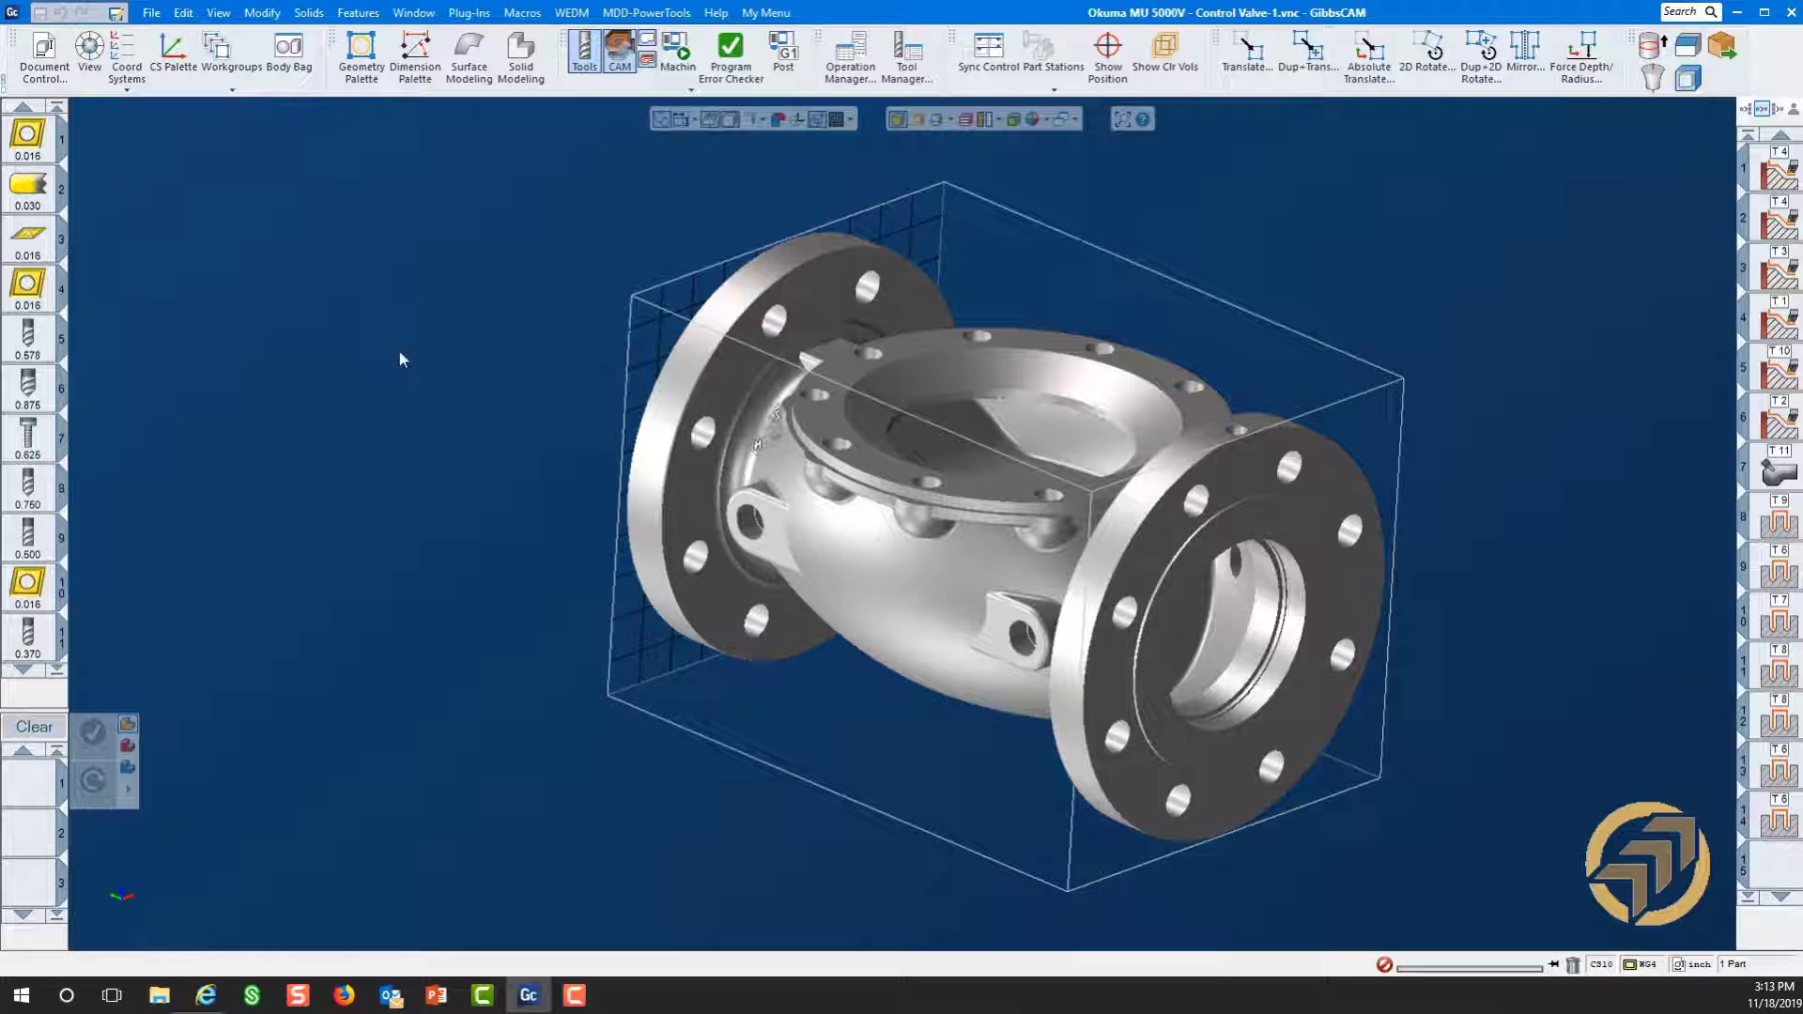
click(42, 54)
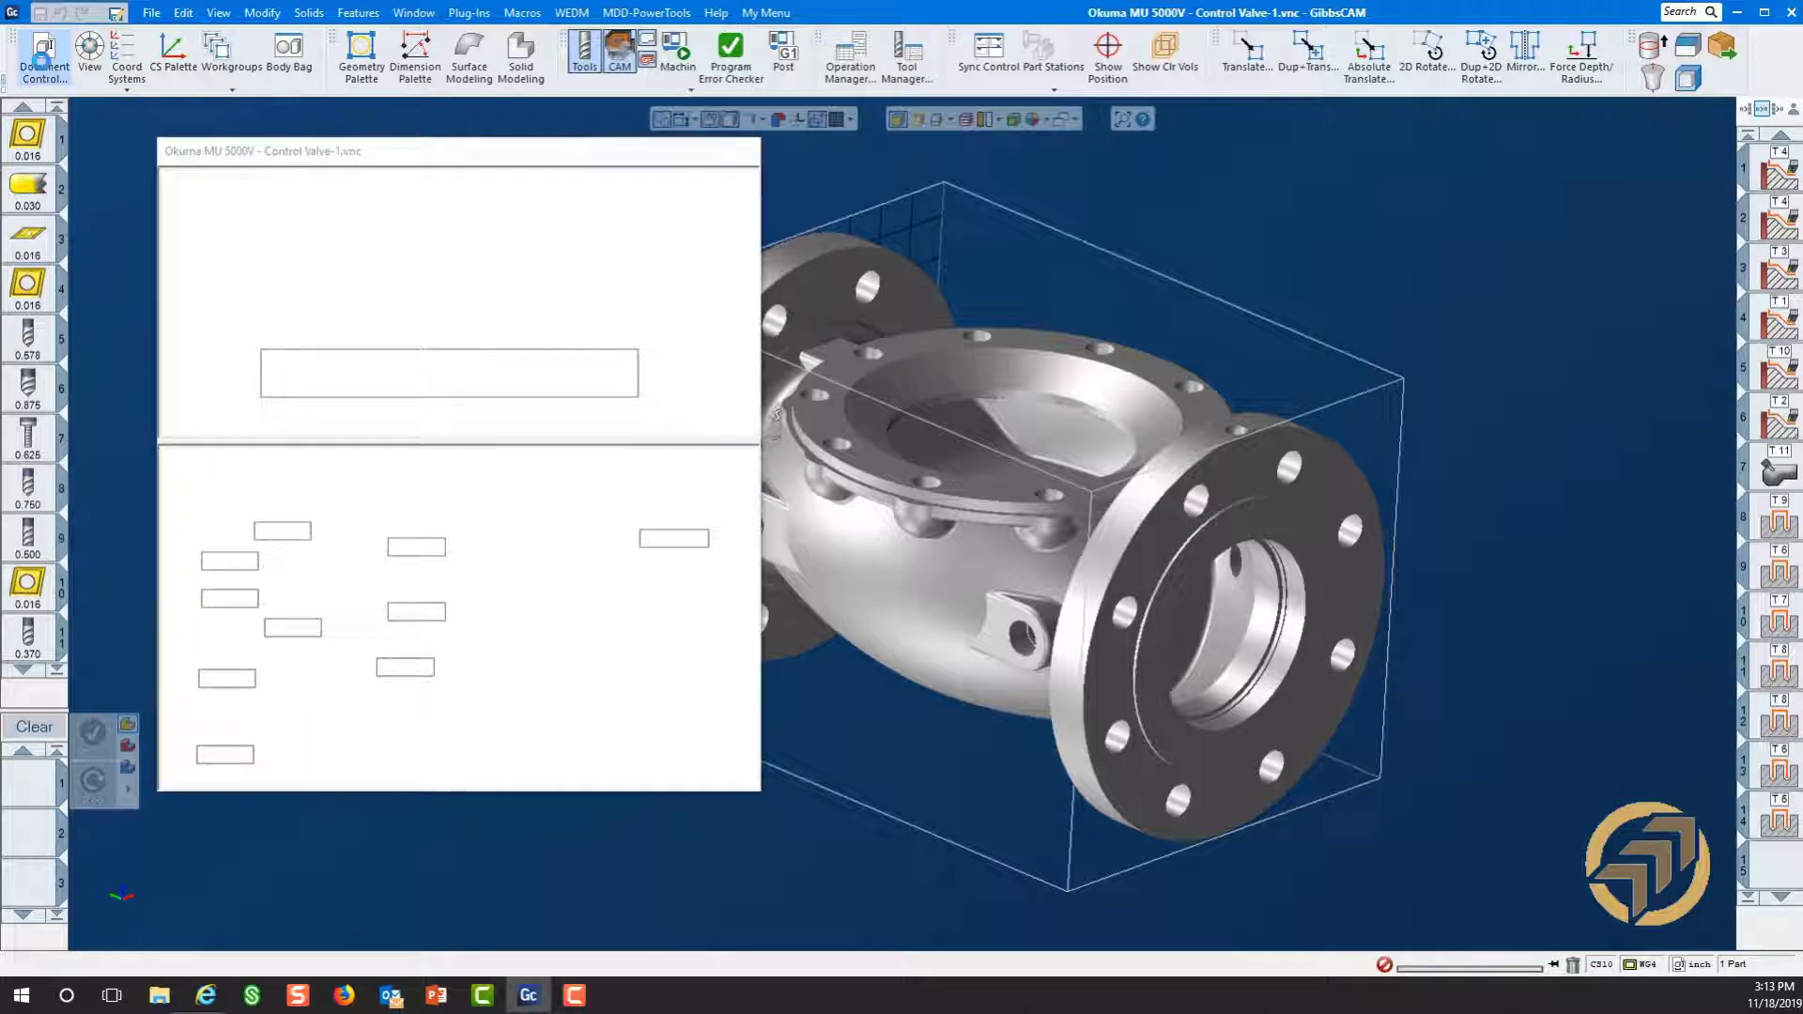
middle_drag(1310, 830, 1365, 852)
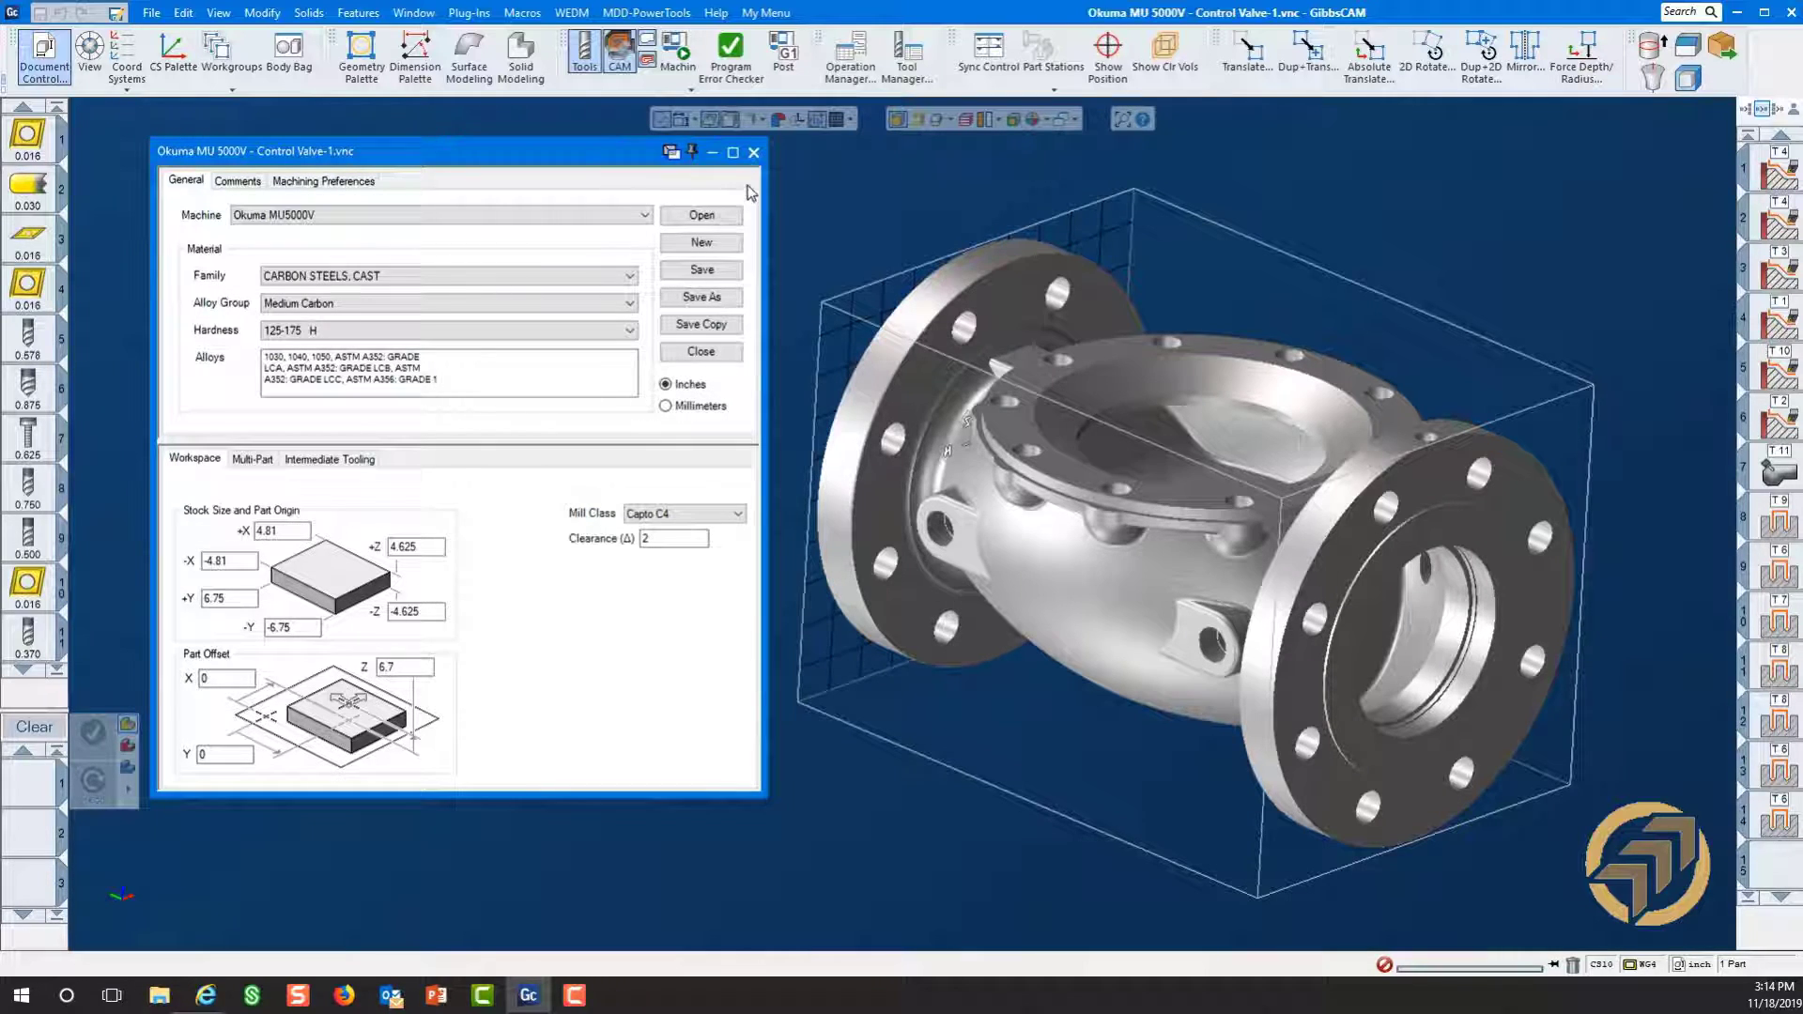
- Close Document Control and start the machine simulation, framing the whole Okuma enclosure with the valve
click(754, 153)
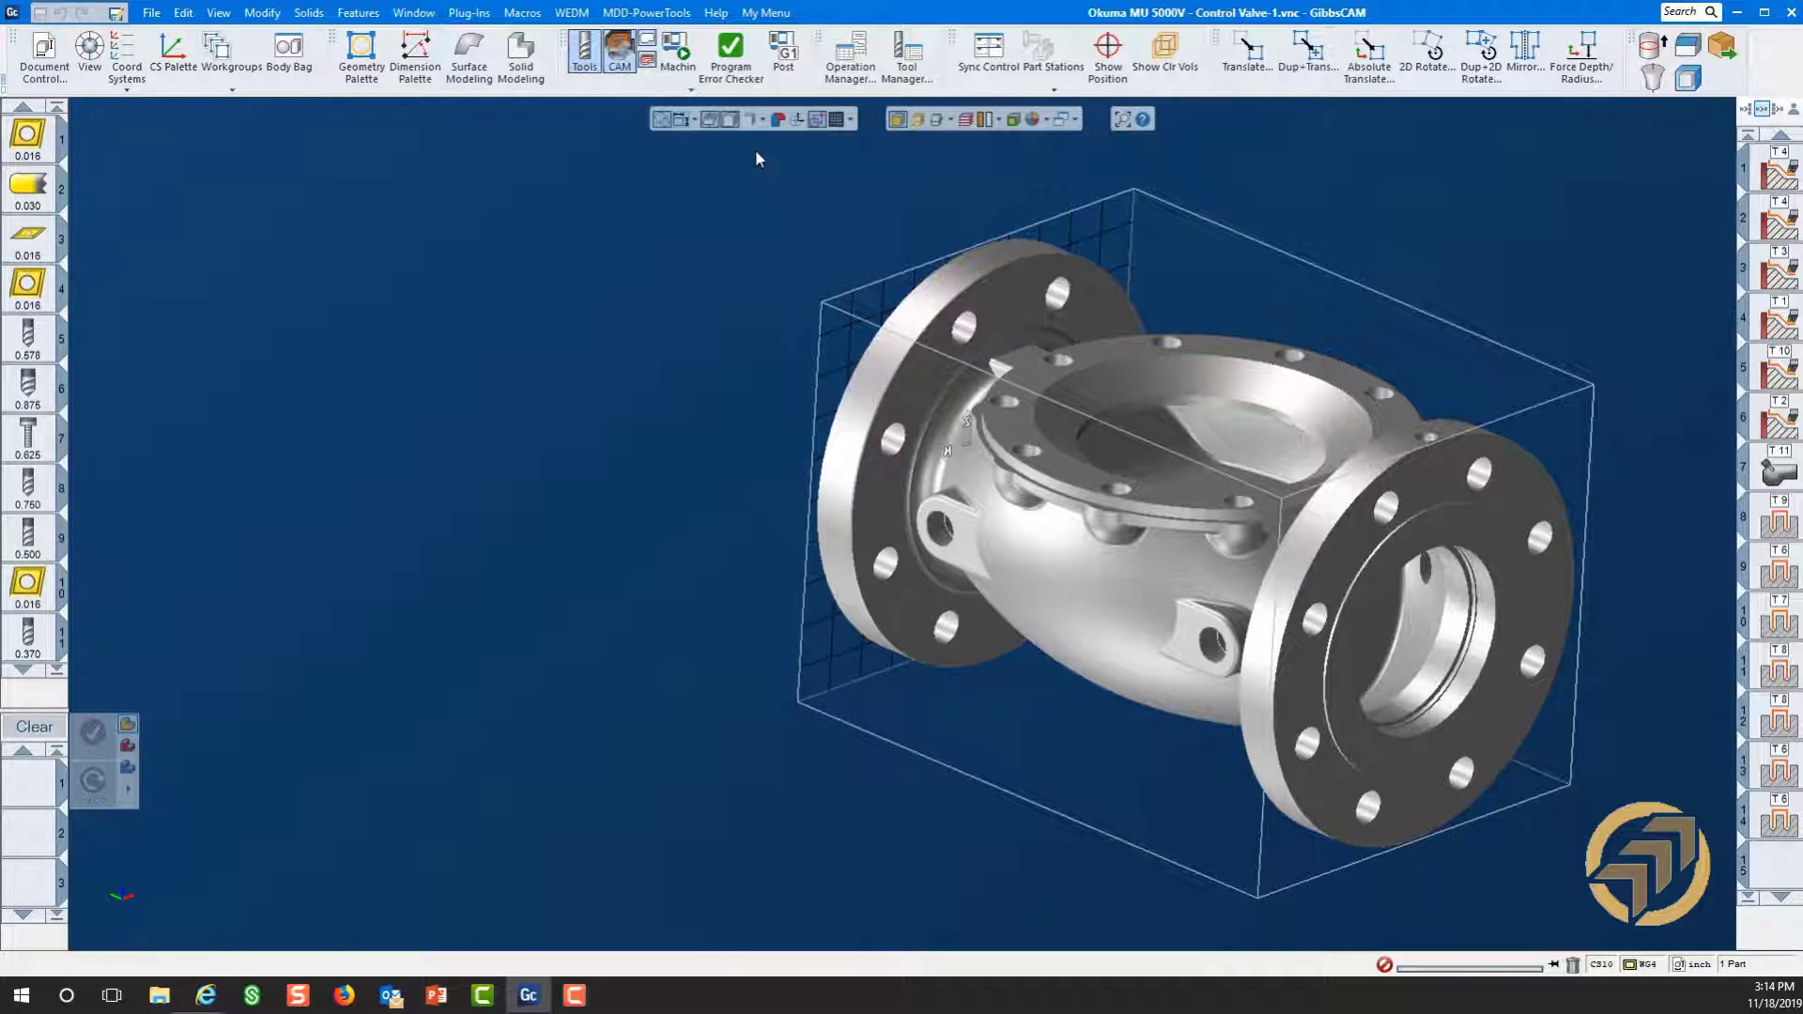
click(686, 59)
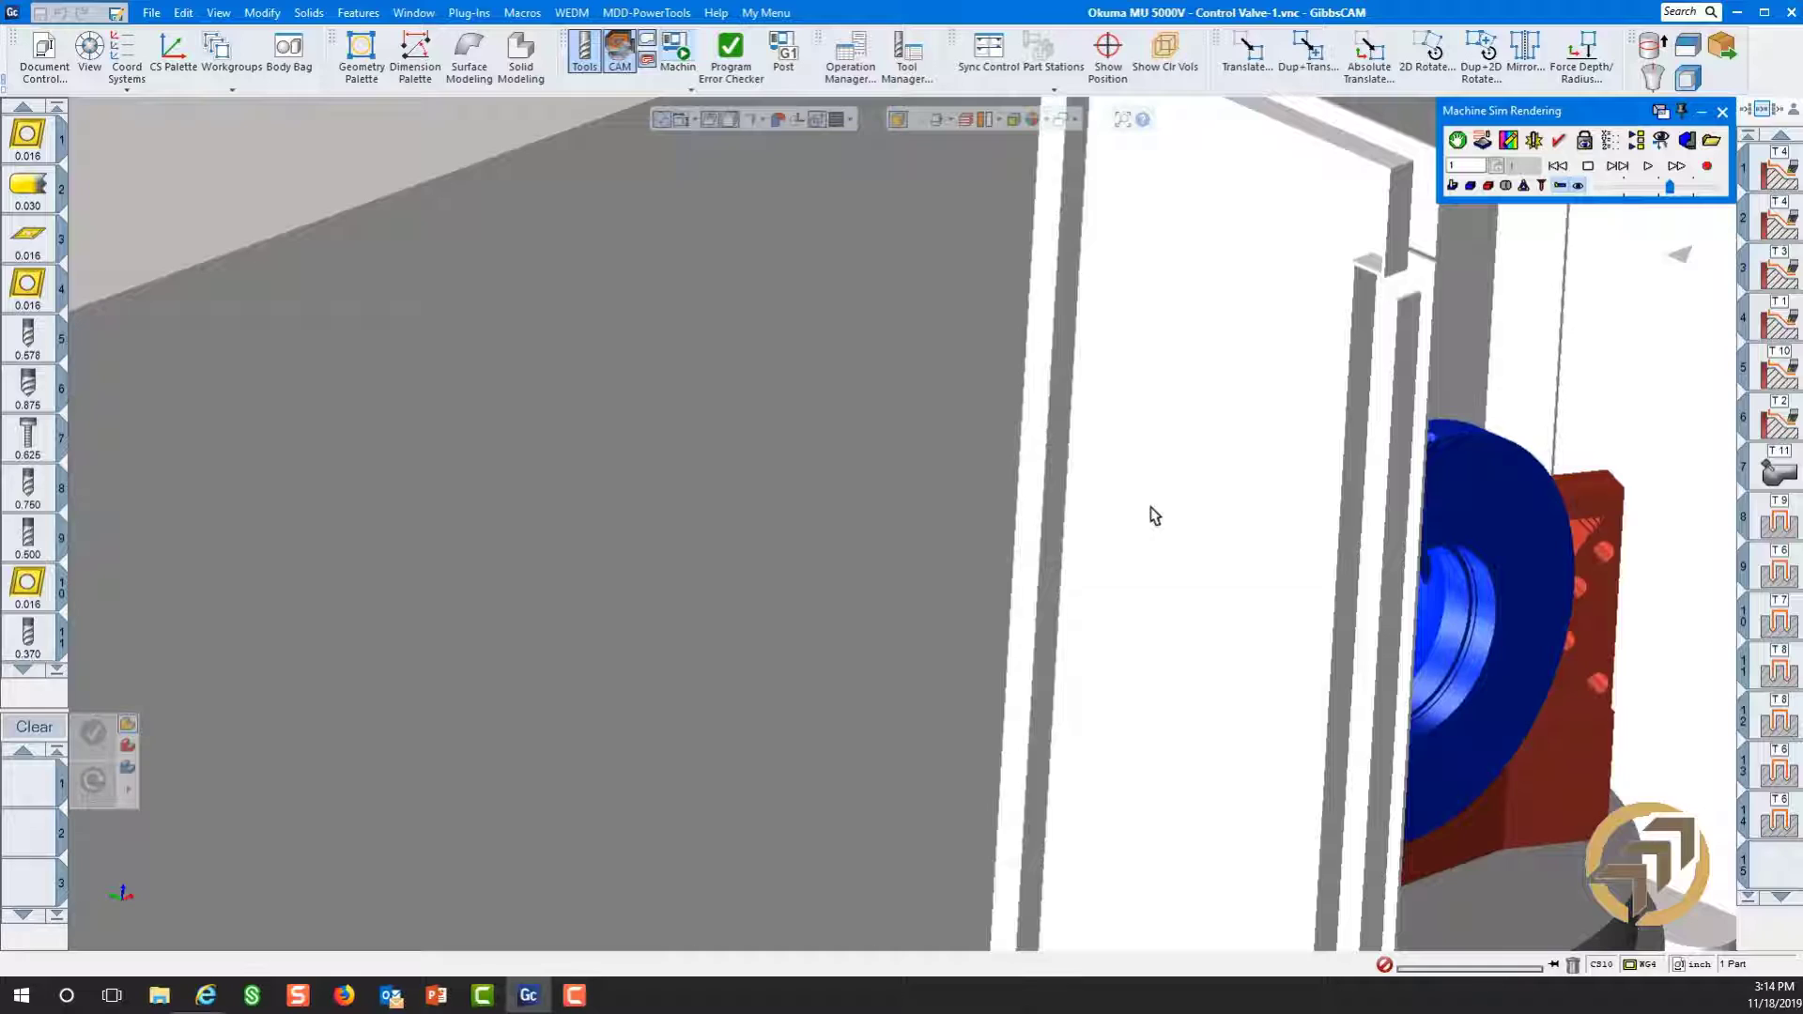
middle_drag(1155, 515, 877, 531)
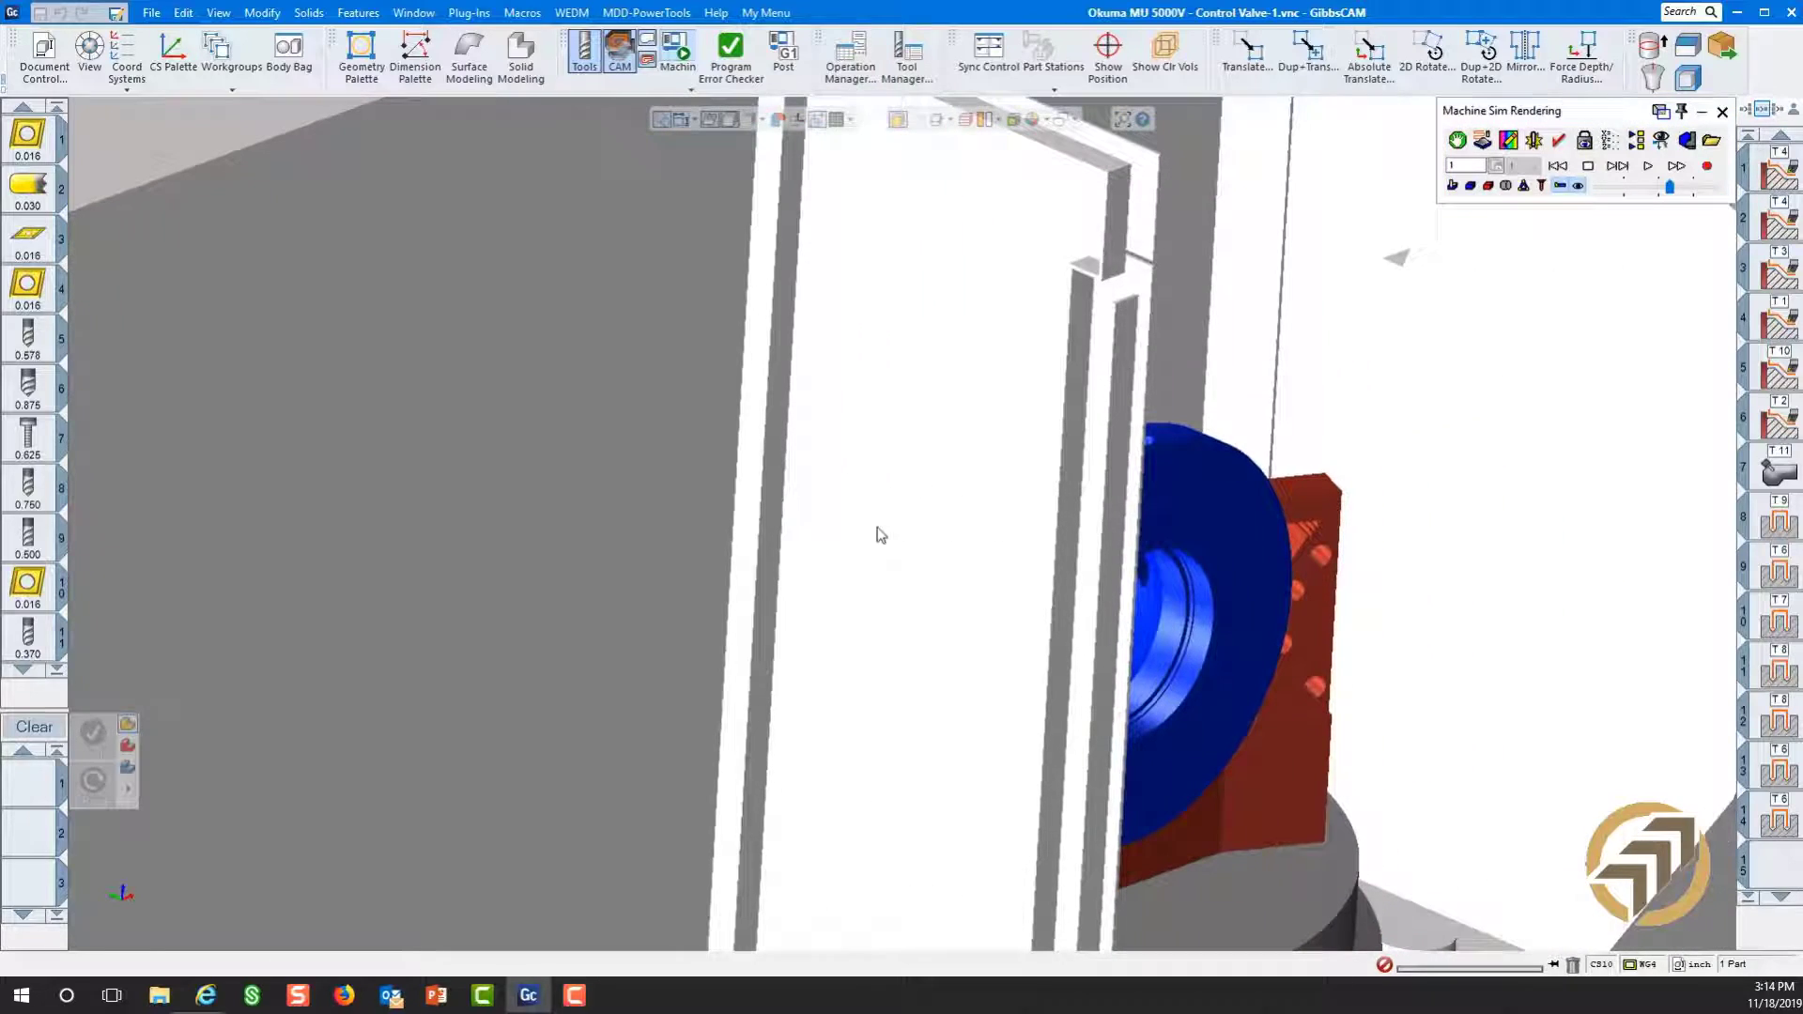
scroll(877, 531, down, 3)
scroll(1161, 750, down, 6)
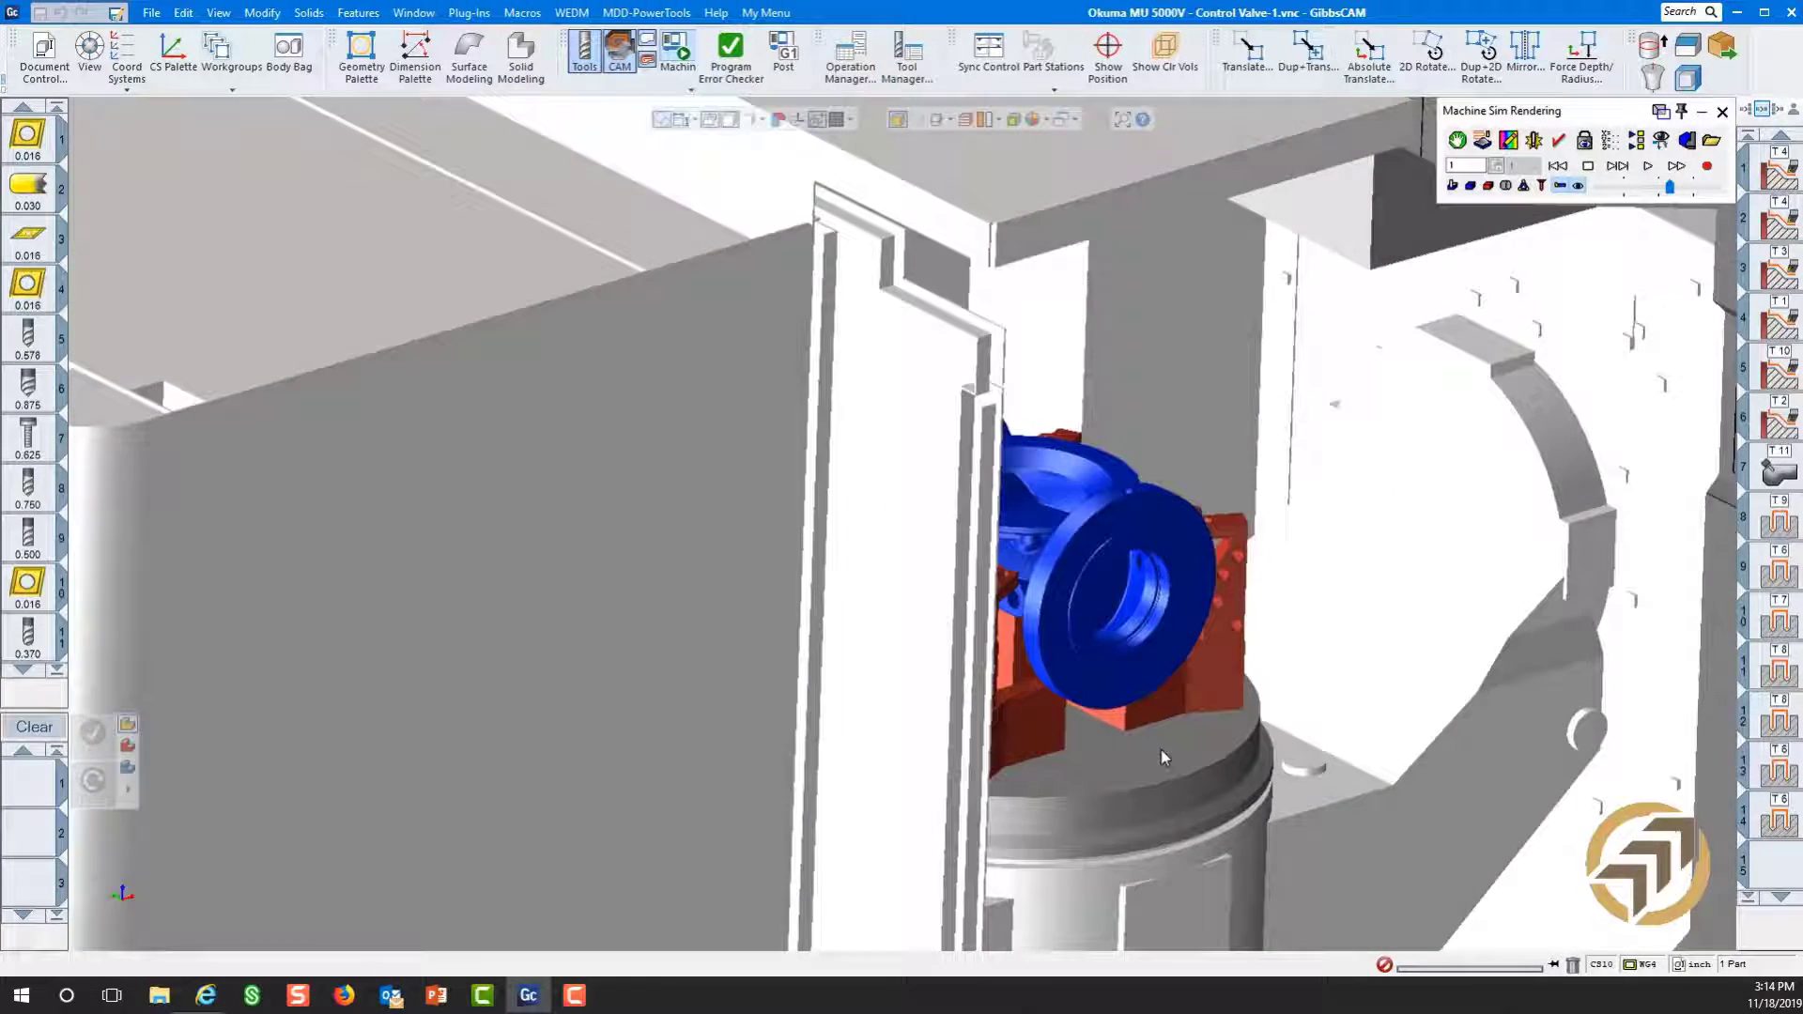
scroll(1163, 751, down, 8)
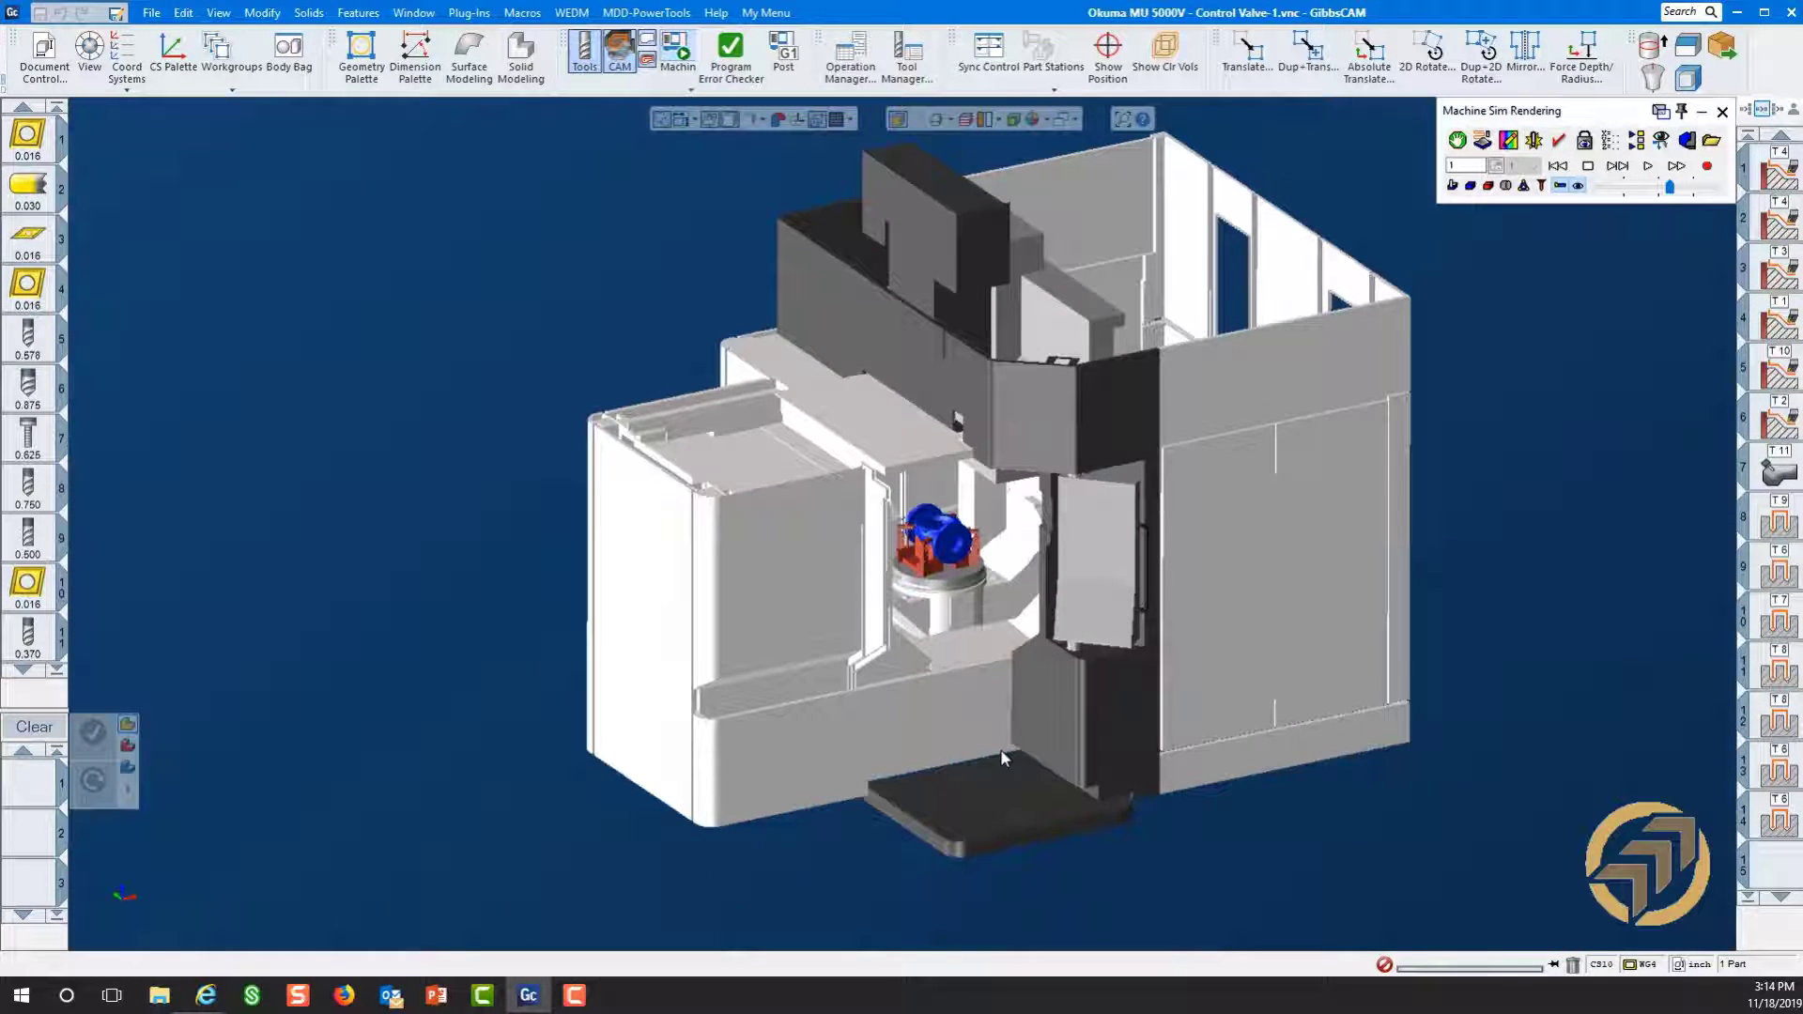
scroll(1001, 752, up, 3)
scroll(1001, 759, up, 1)
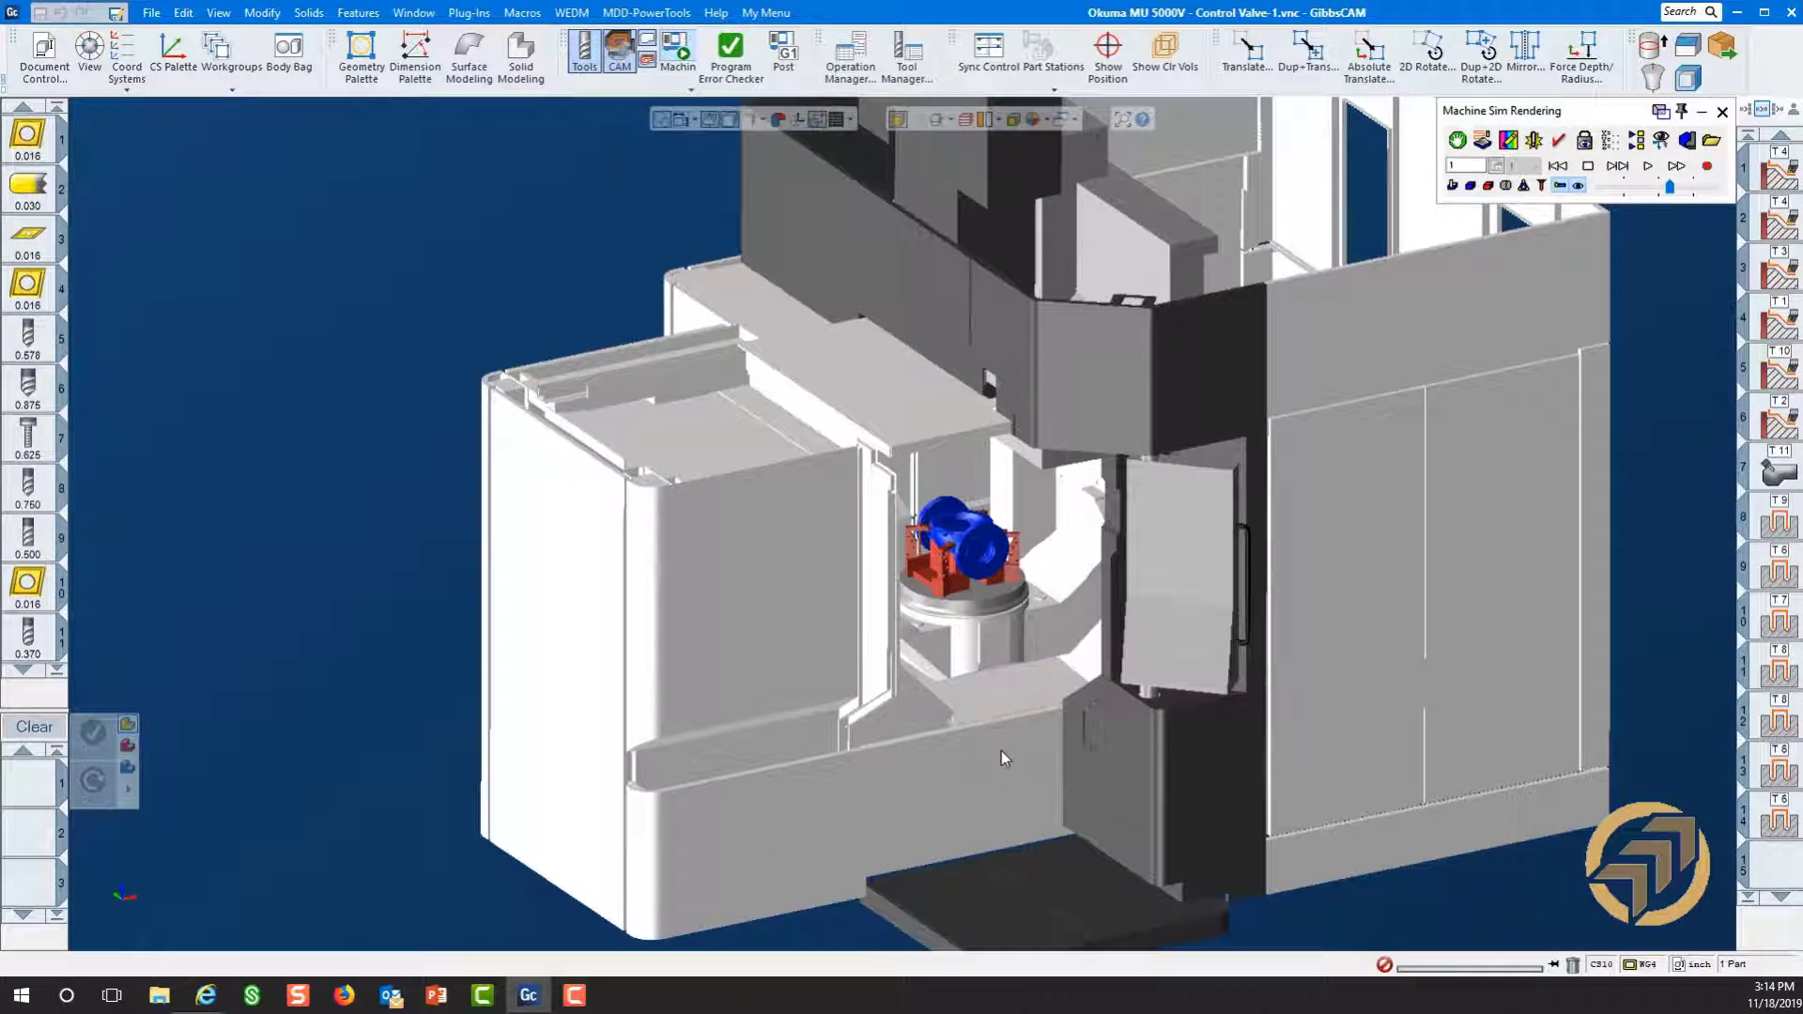
scroll(1541, 453, up, 1)
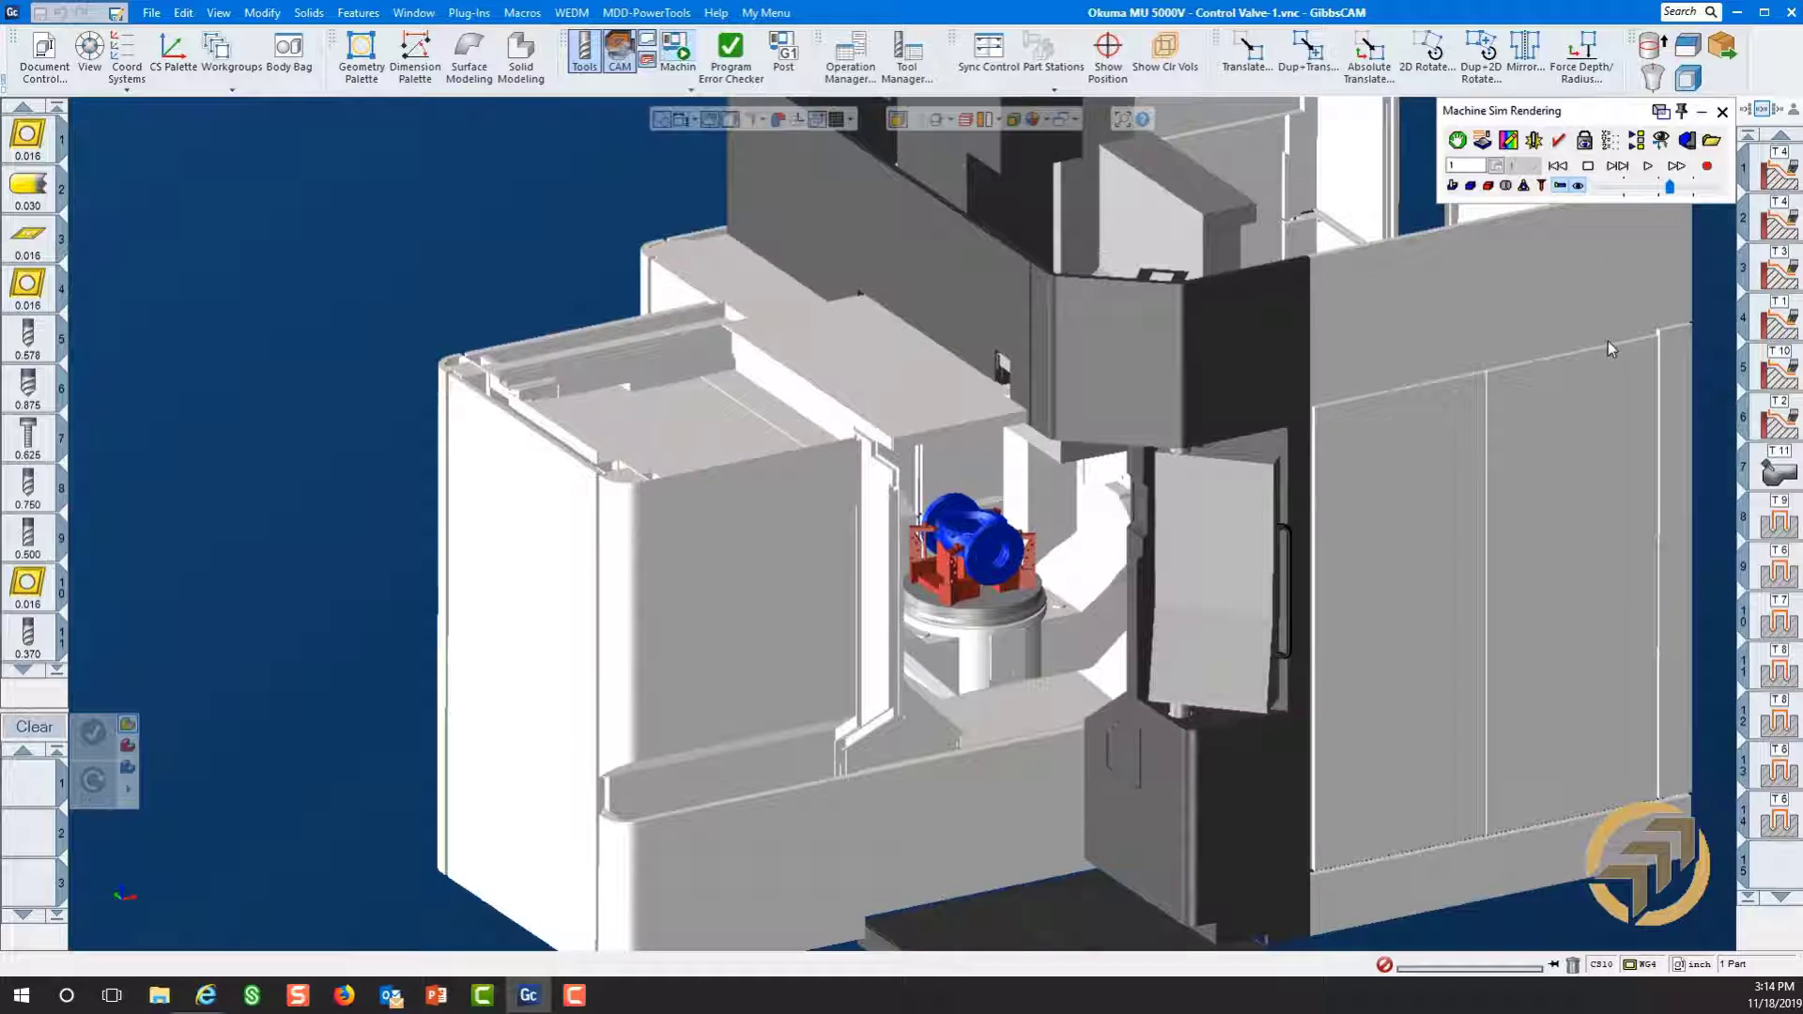
- Hide the Sheet Metal group in Machine Component Manager and orbit to the exposed spindle and table
click(1662, 141)
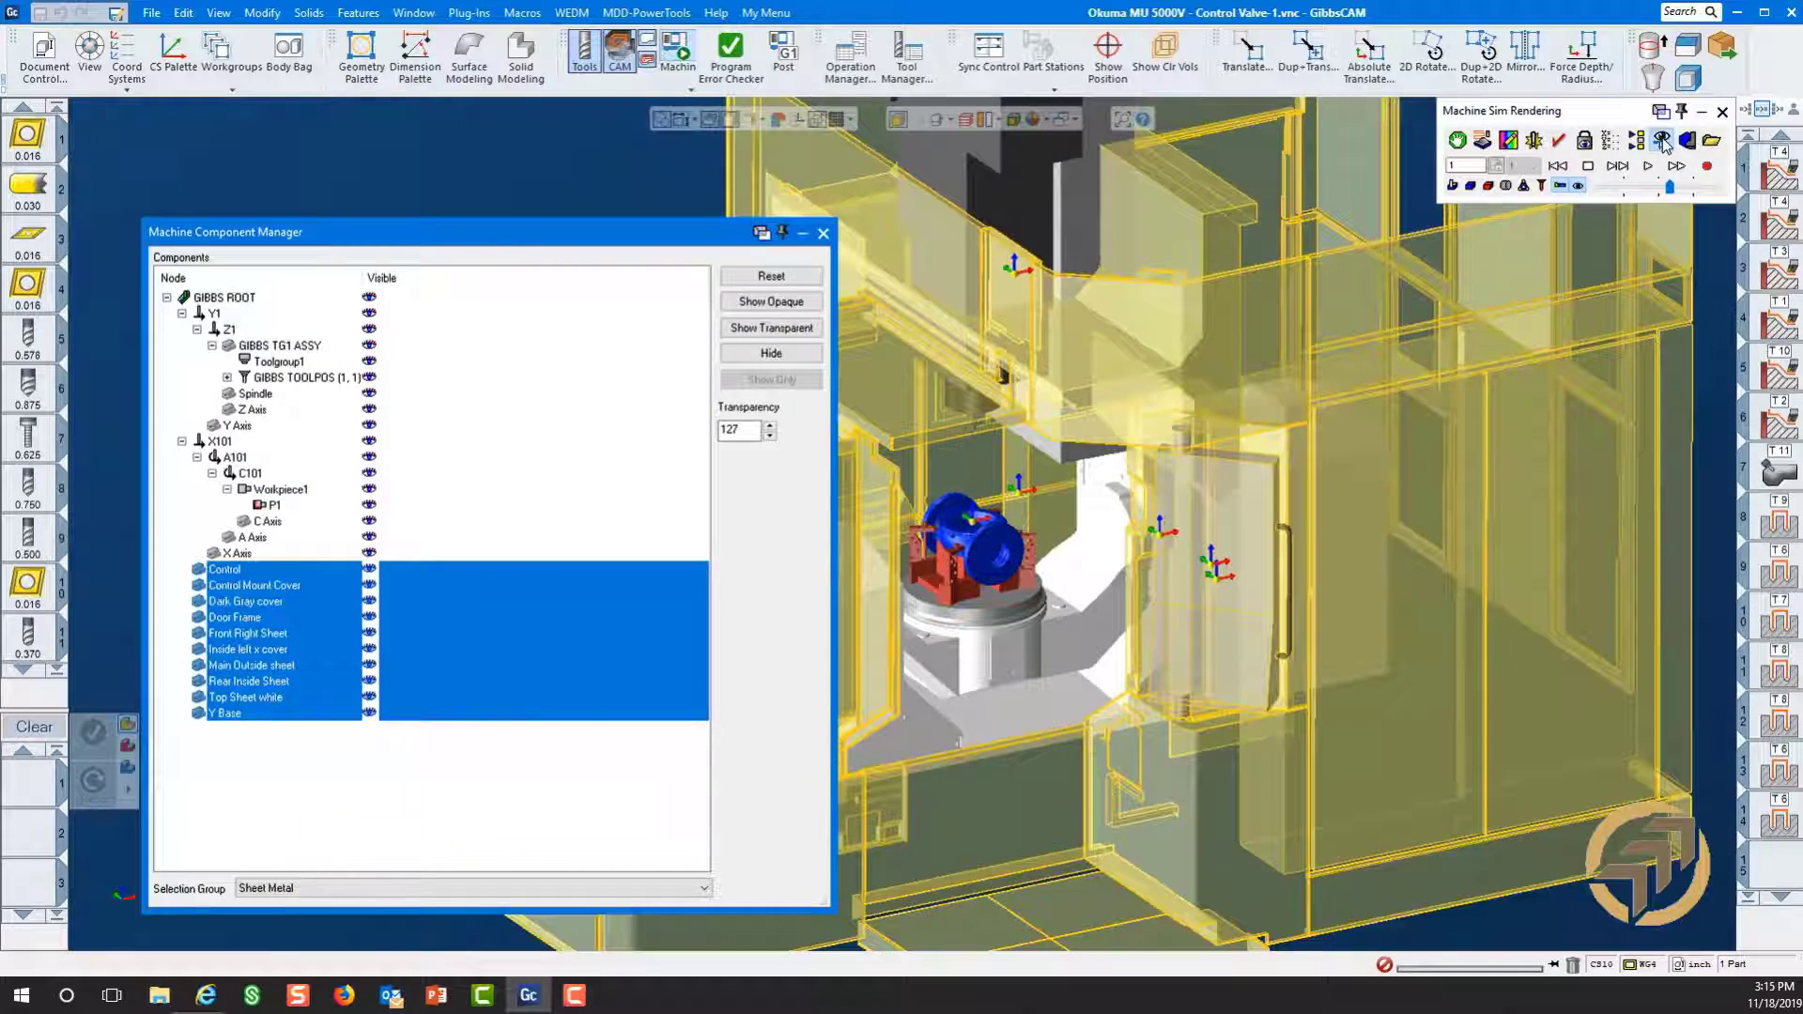
click(770, 355)
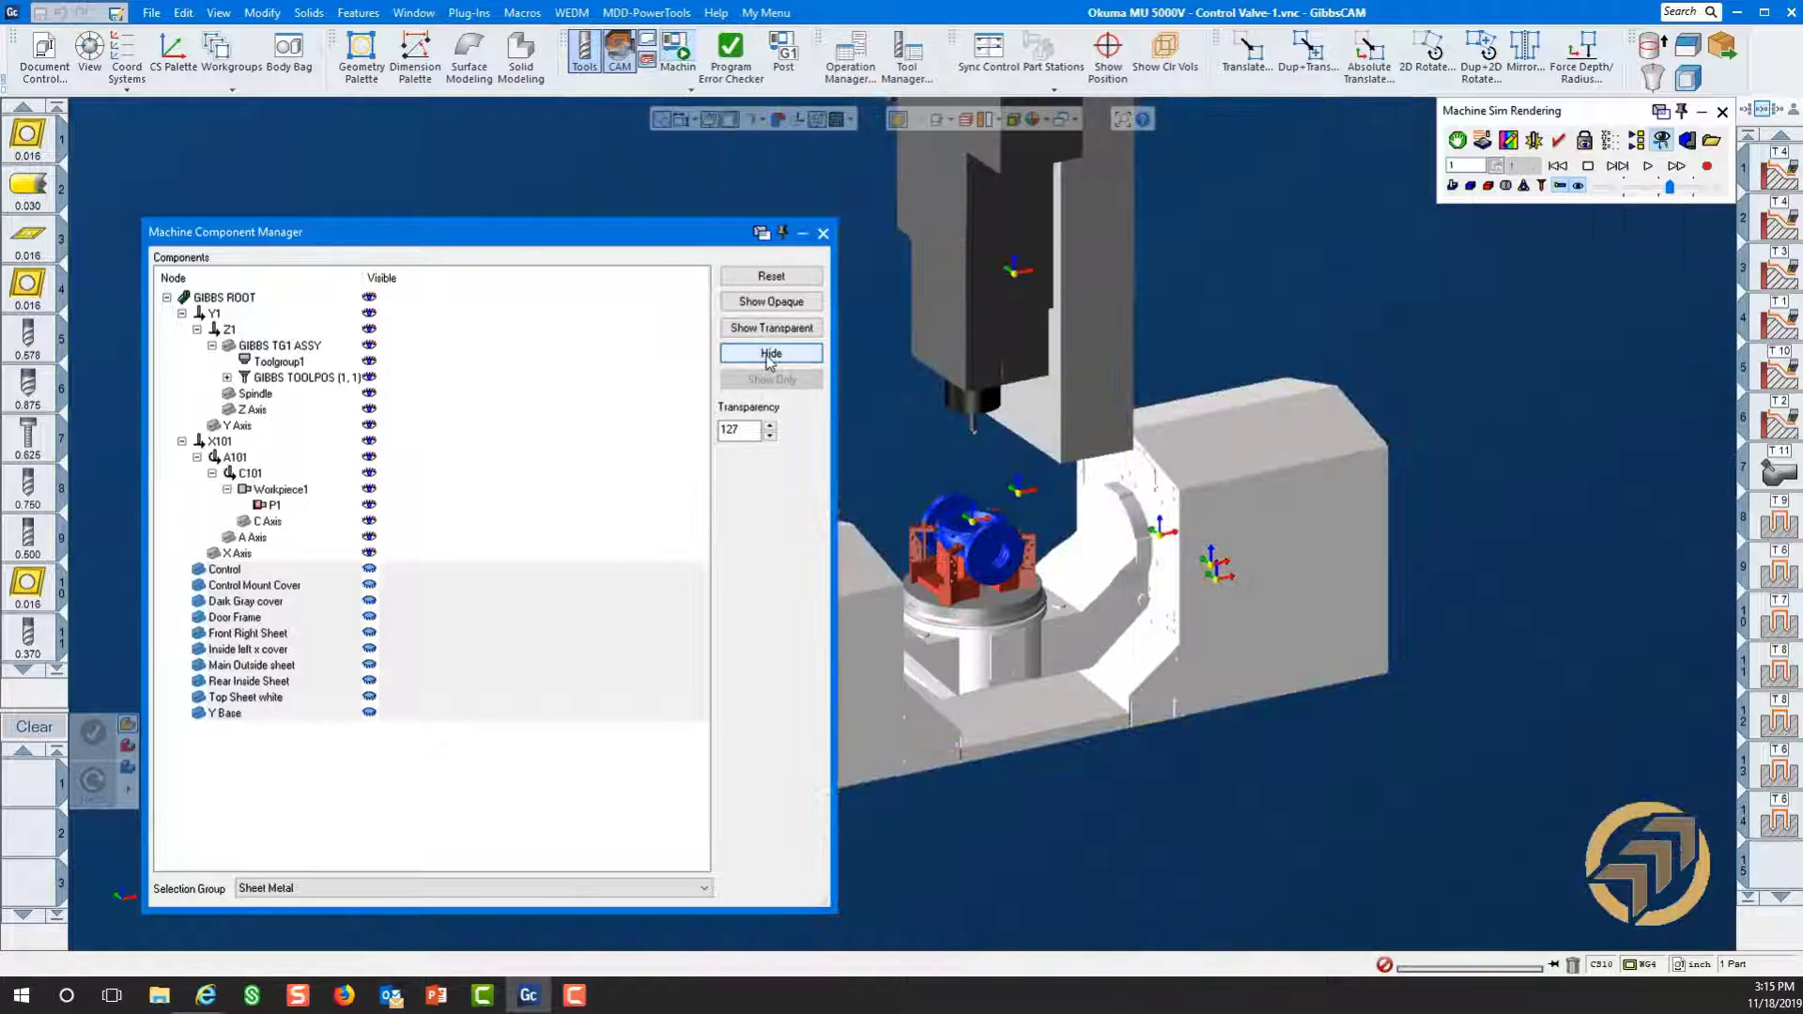
click(822, 235)
middle_drag(750, 391, 1099, 610)
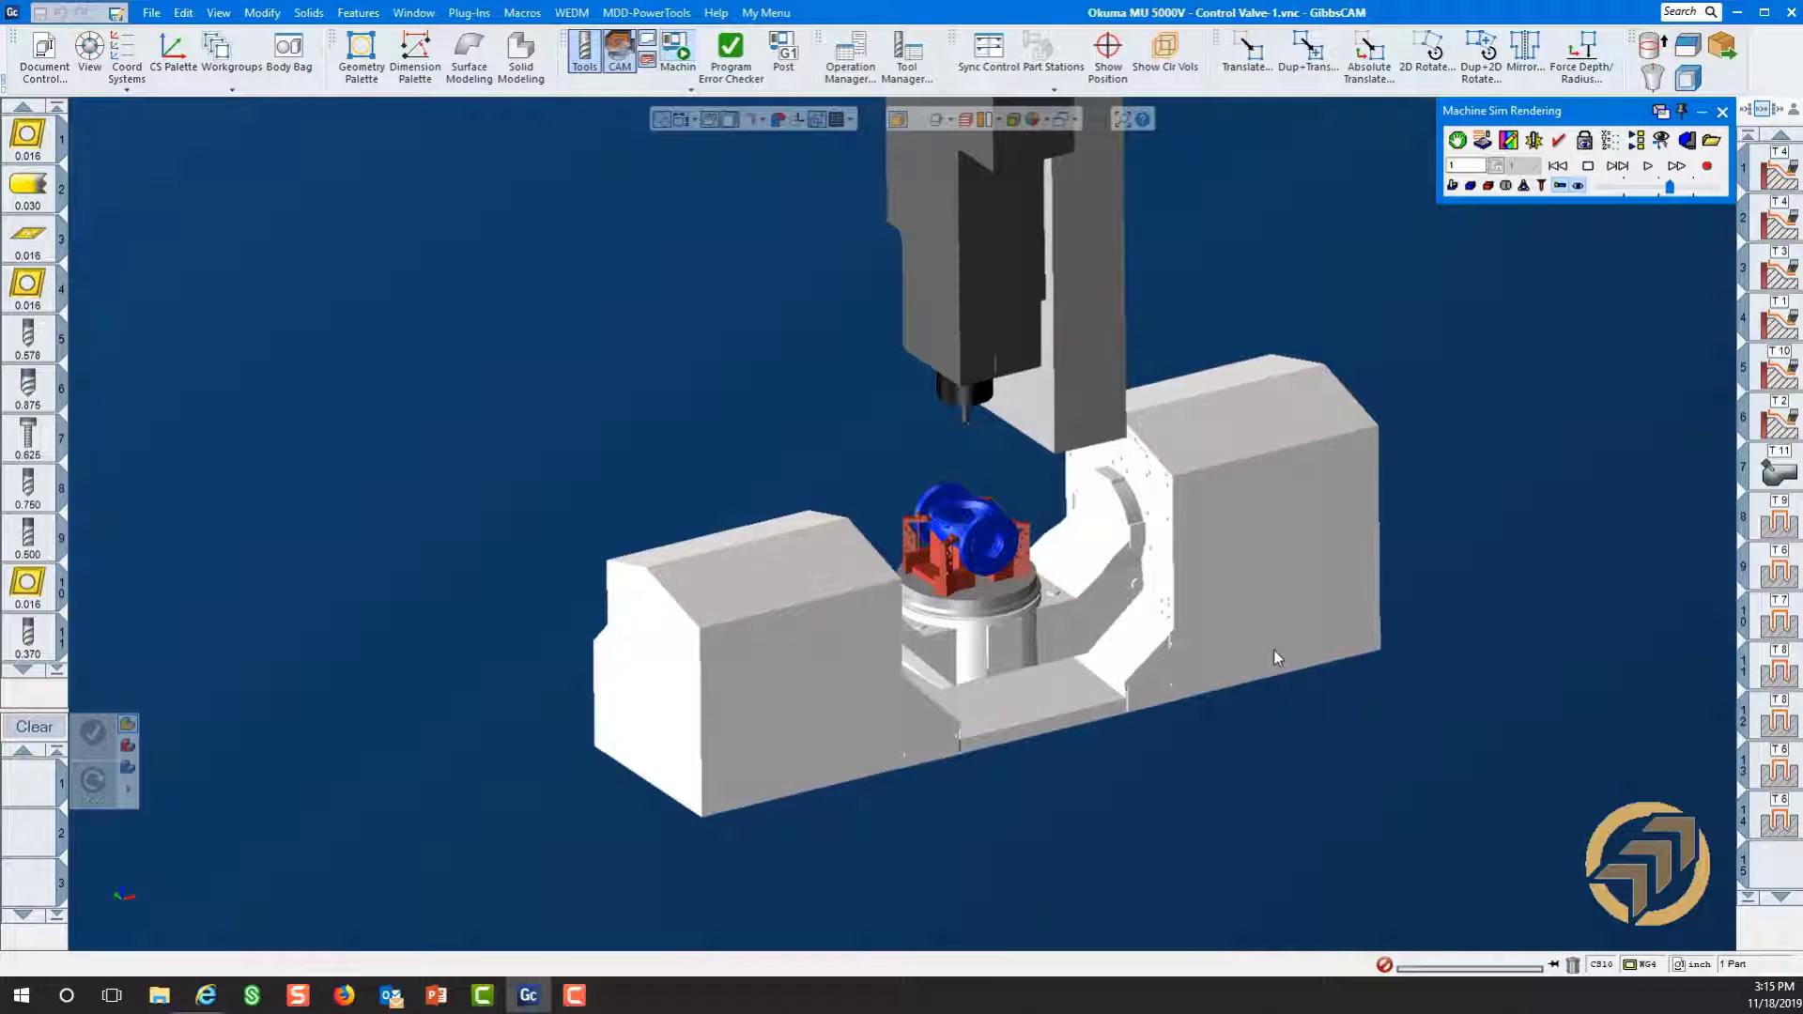
scroll(1575, 460, up, 3)
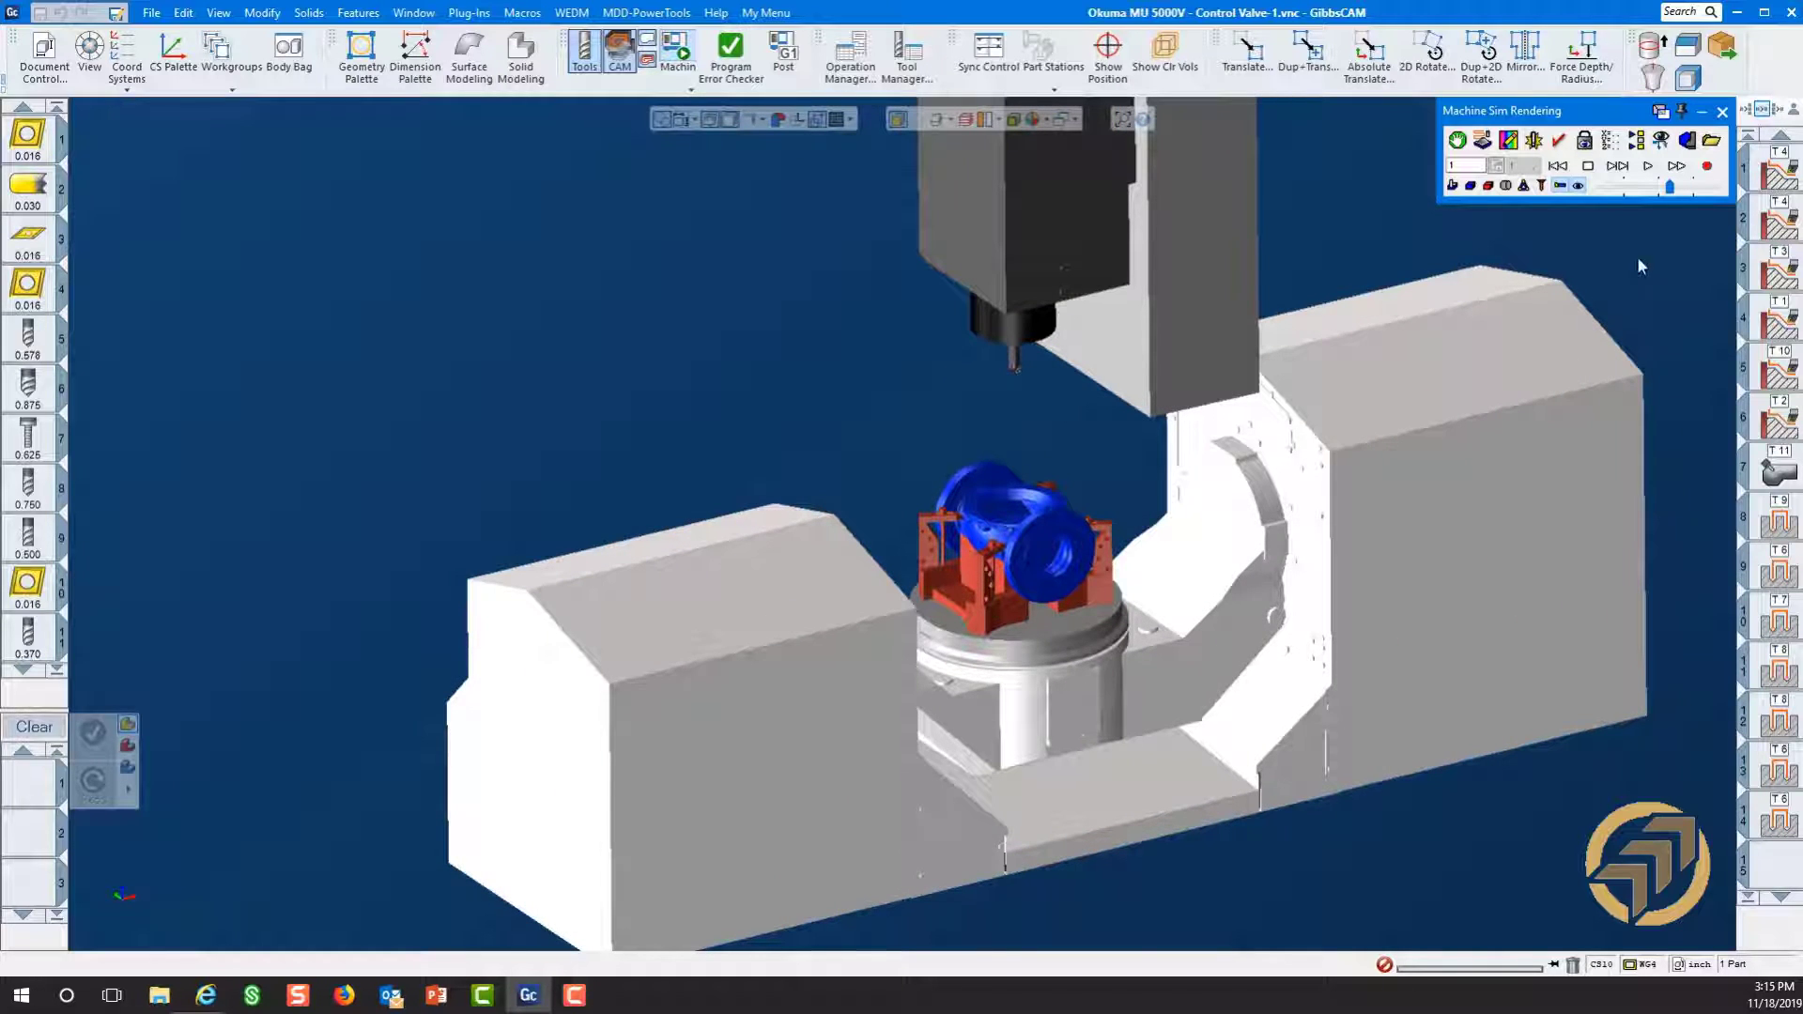
middle_drag(1475, 366, 1188, 341)
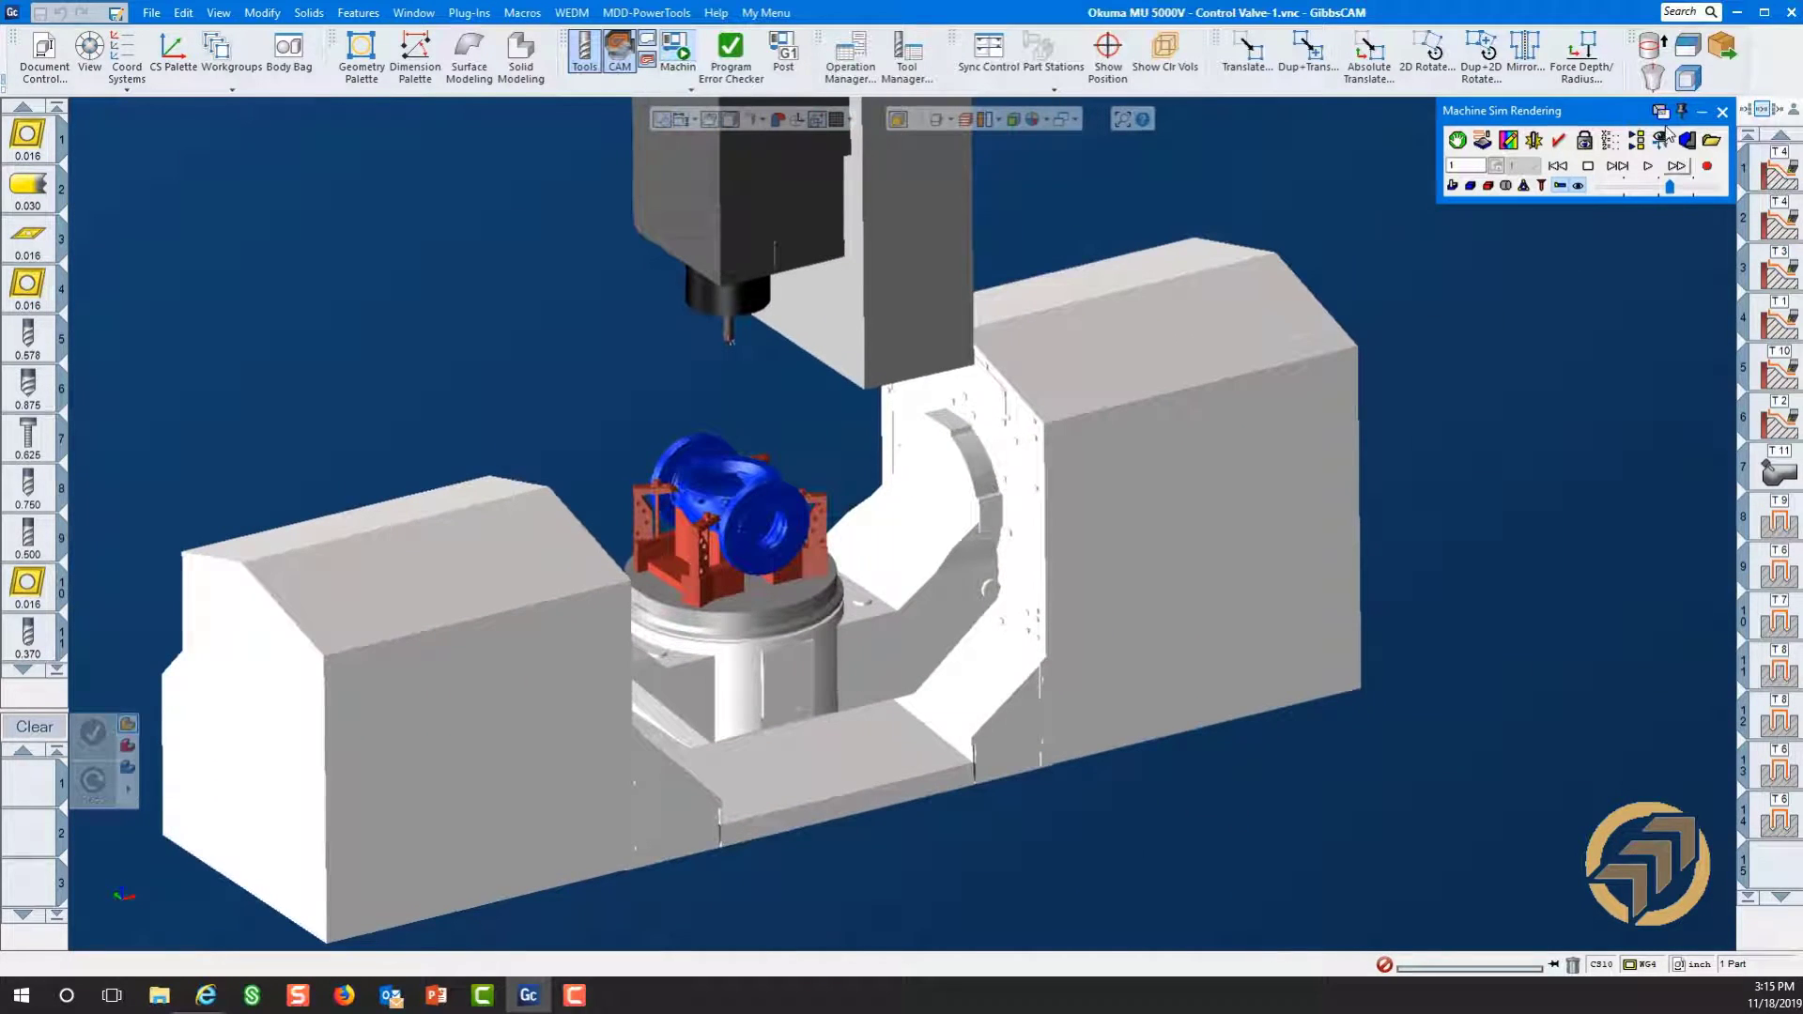
- In Show Position, jog the Z1, A101, C101 and C102 axes and watch spindle, table and part move
click(1612, 142)
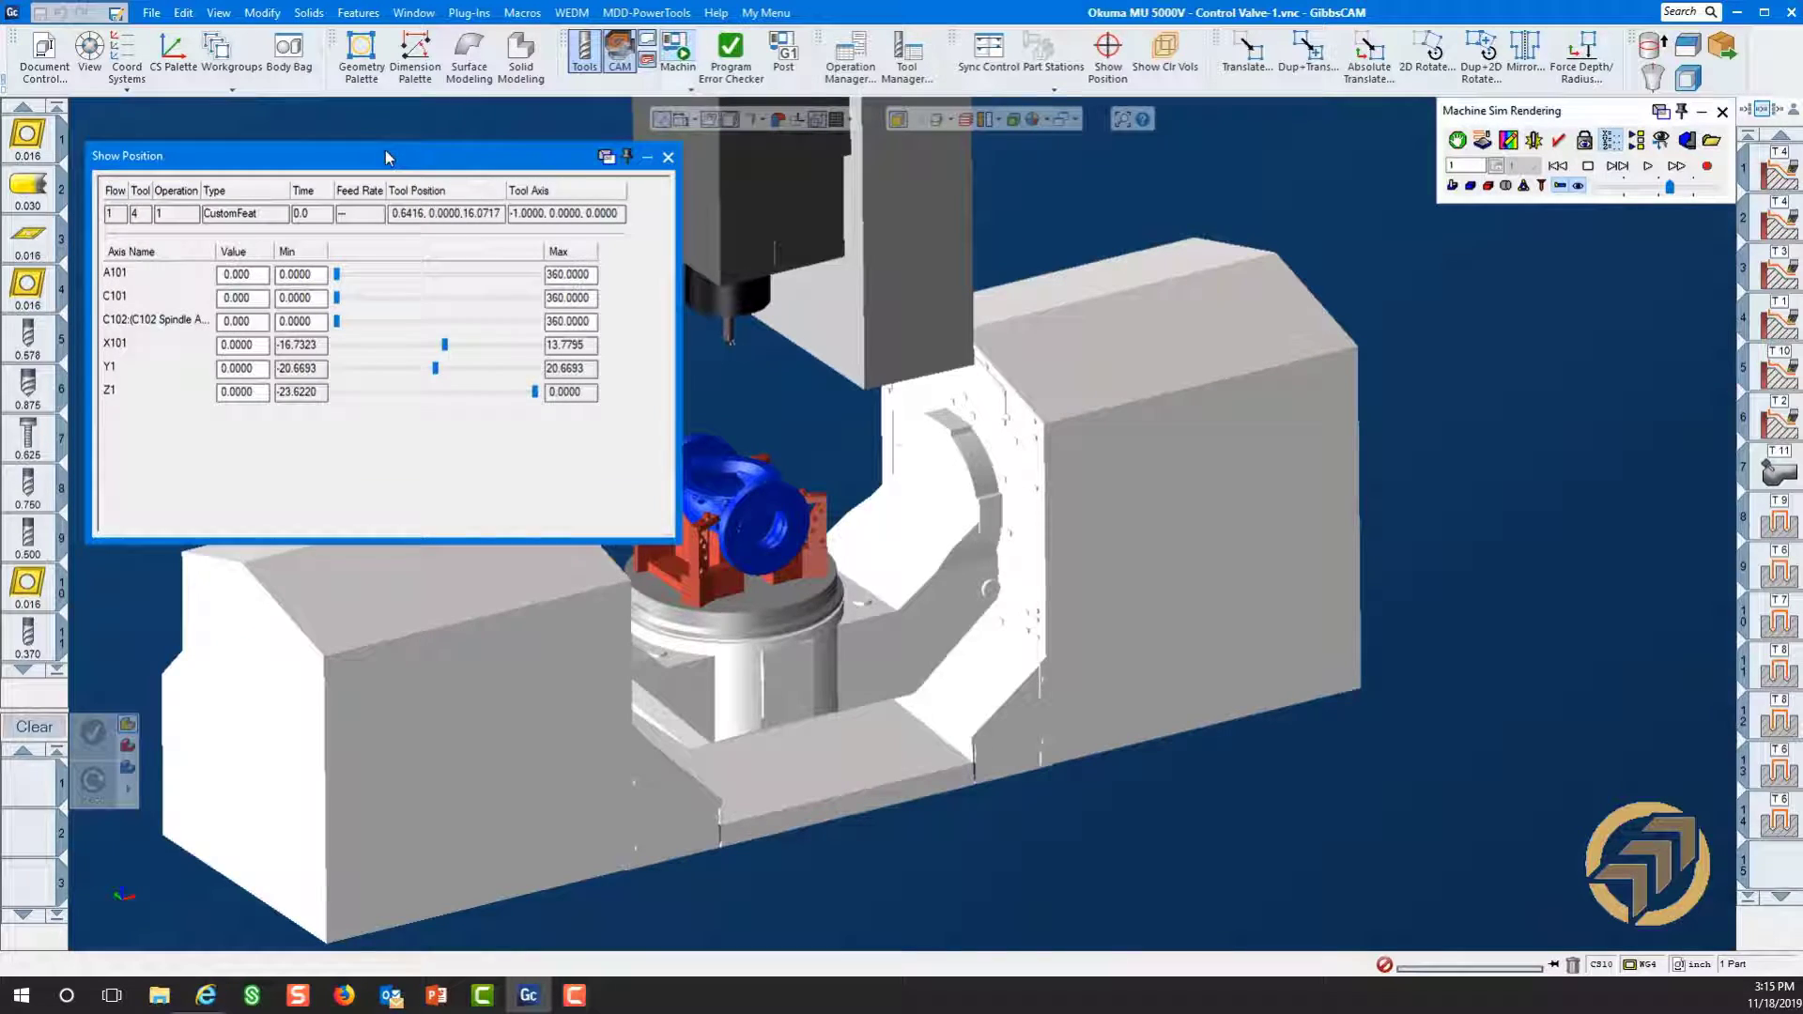
drag(437, 164, 1474, 296)
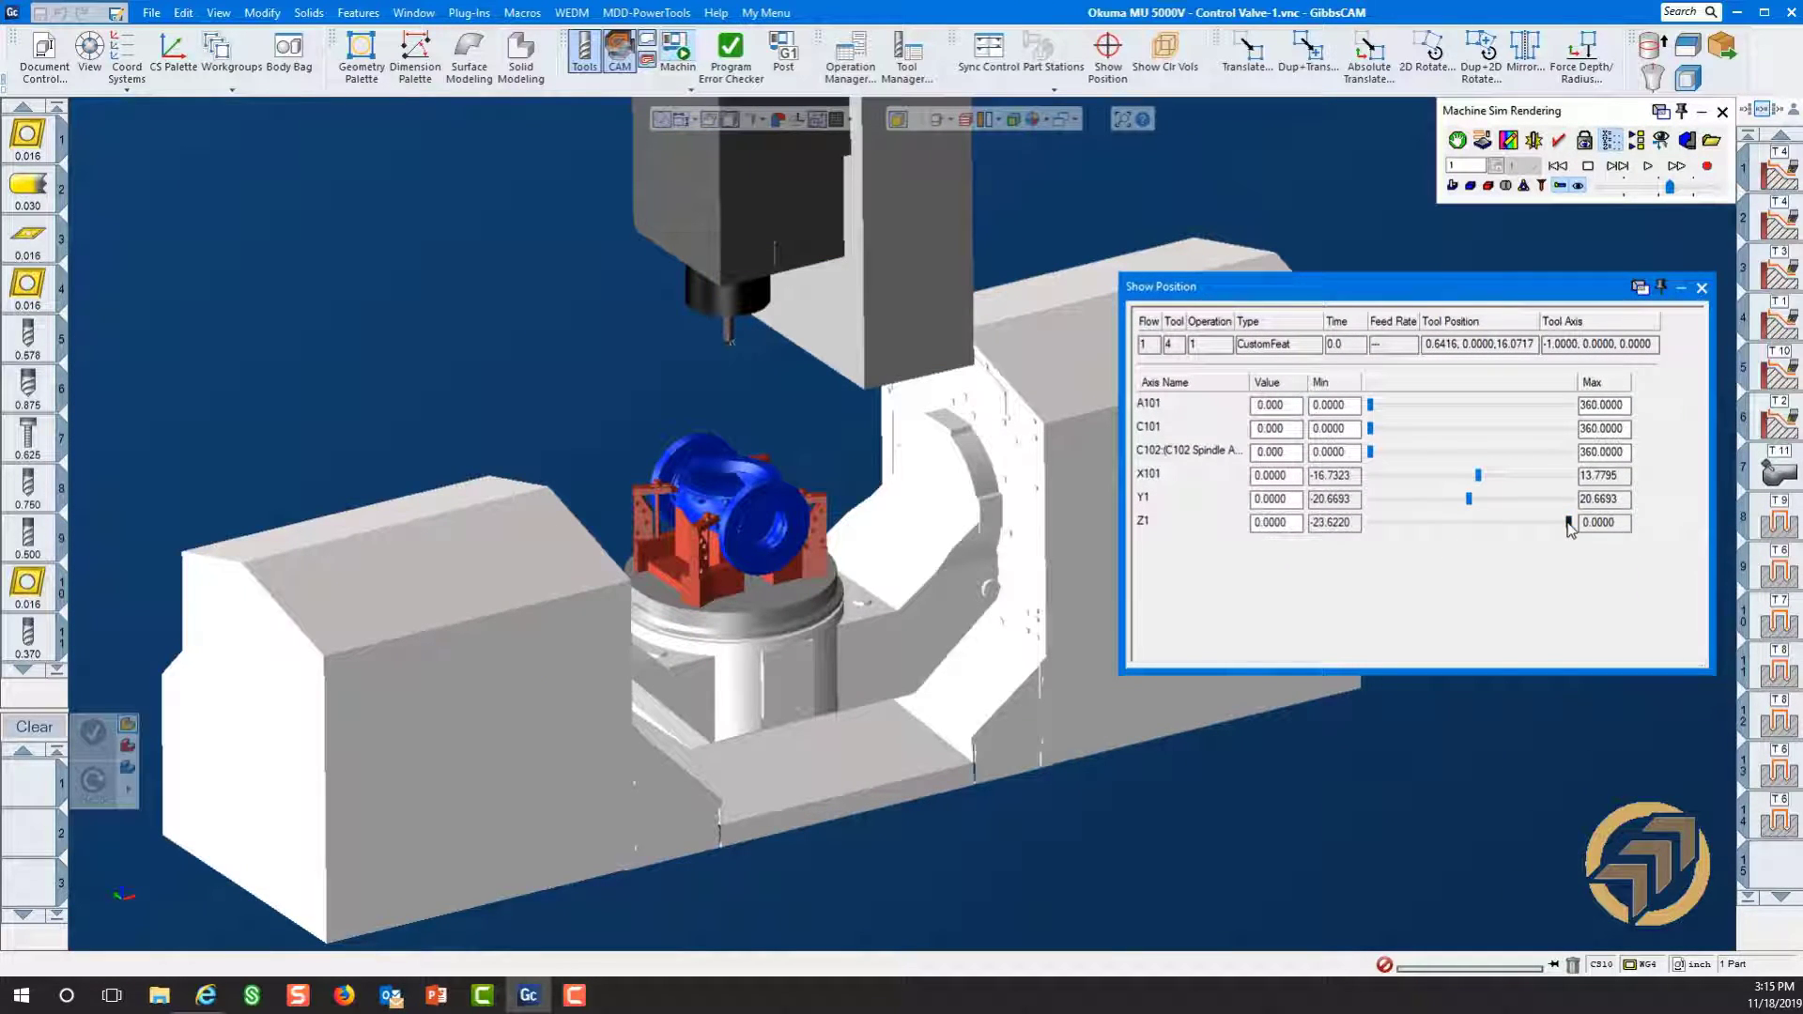
drag(1568, 529, 1471, 484)
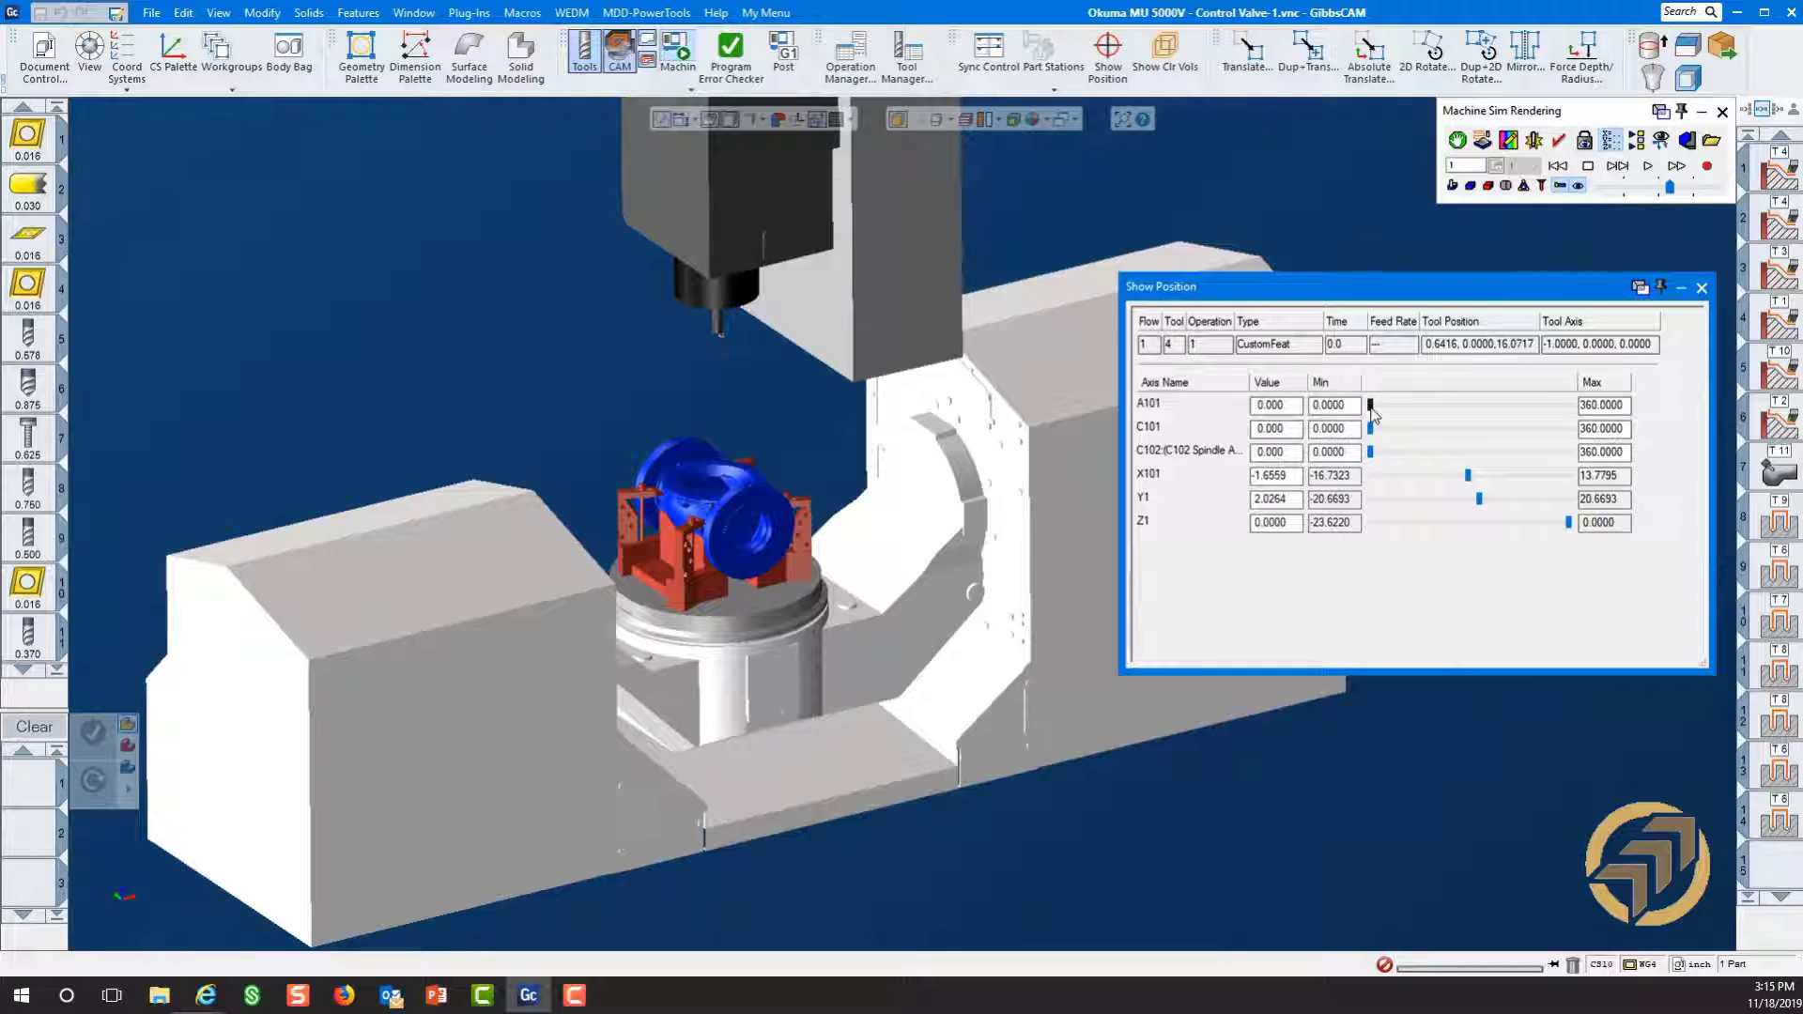
mouse_move(1371, 406)
mouse_down()
mouse_move(1412, 412)
mouse_move(1356, 413)
mouse_move(1418, 414)
mouse_move(1371, 407)
mouse_up()
mouse_move(1374, 434)
mouse_down()
mouse_move(1461, 434)
mouse_move(1370, 434)
mouse_up()
drag(657, 252, 811, 411)
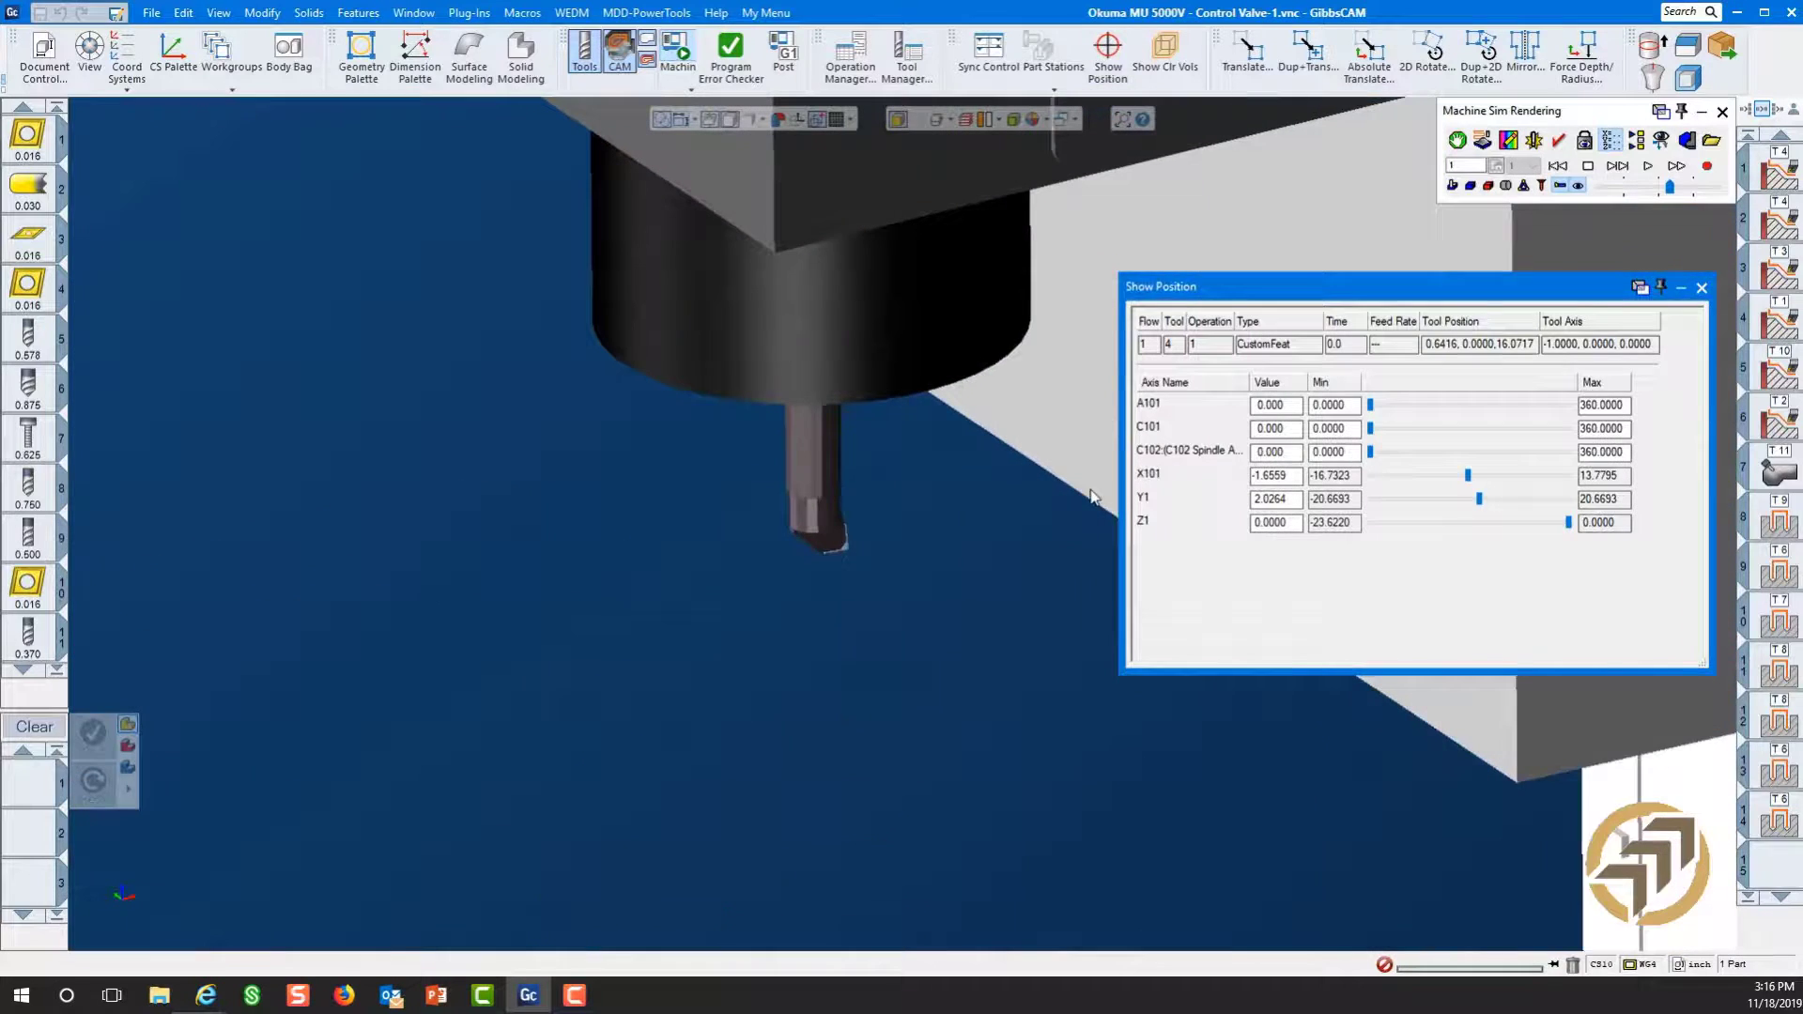
click(1371, 455)
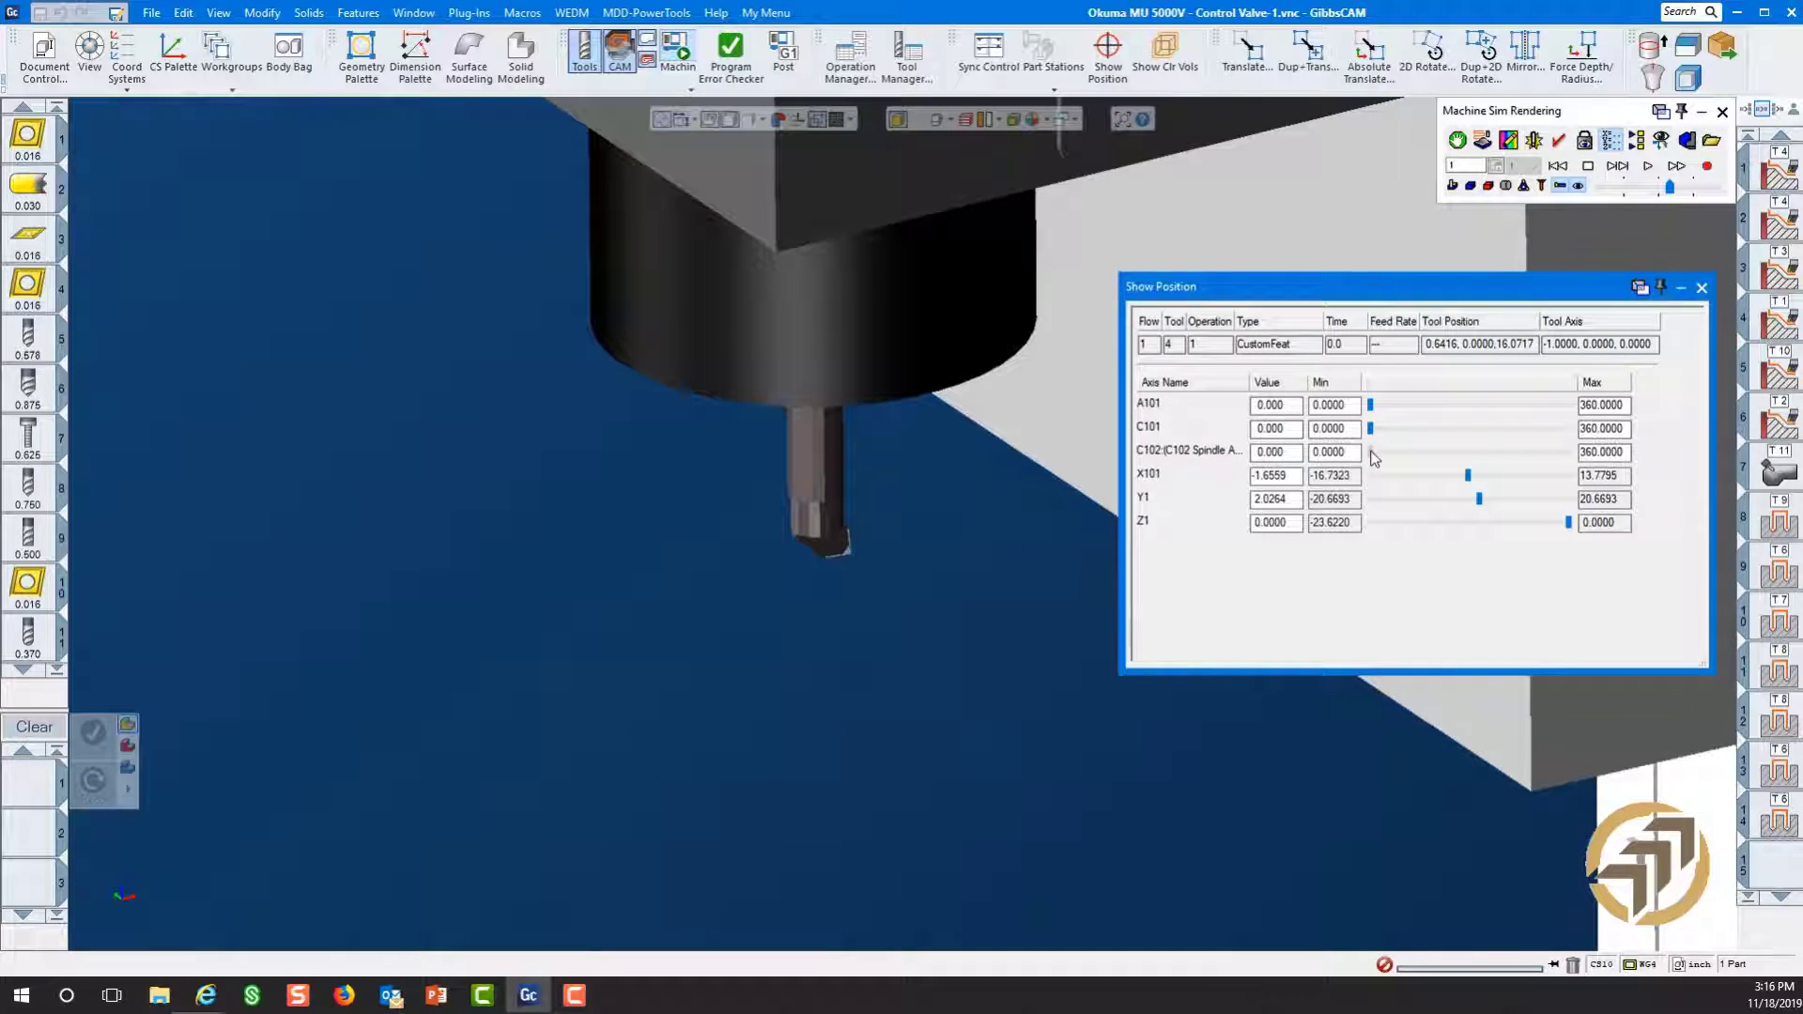
mouse_move(1373, 456)
mouse_down()
mouse_move(1502, 463)
mouse_move(1369, 459)
mouse_up()
scroll(836, 740, down, 6)
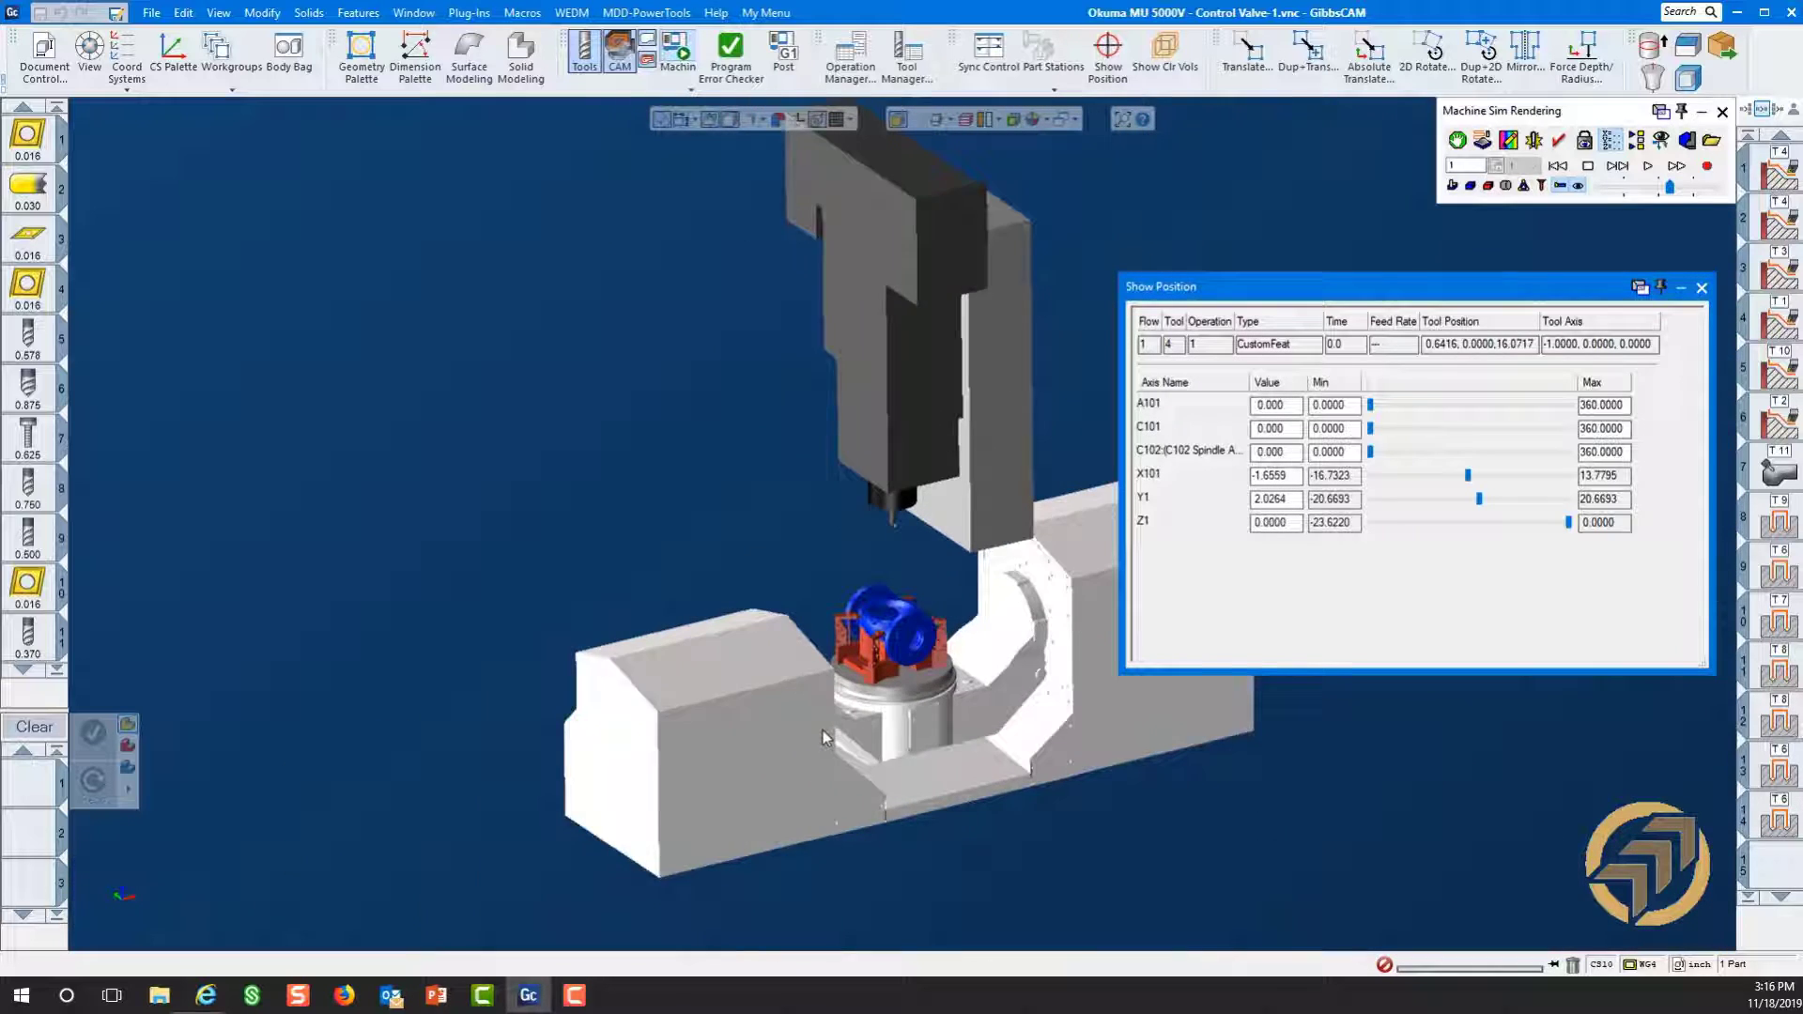
- Close Show Position and Machine Sim Rendering, then zoom-box in on the valve part alone
click(1703, 288)
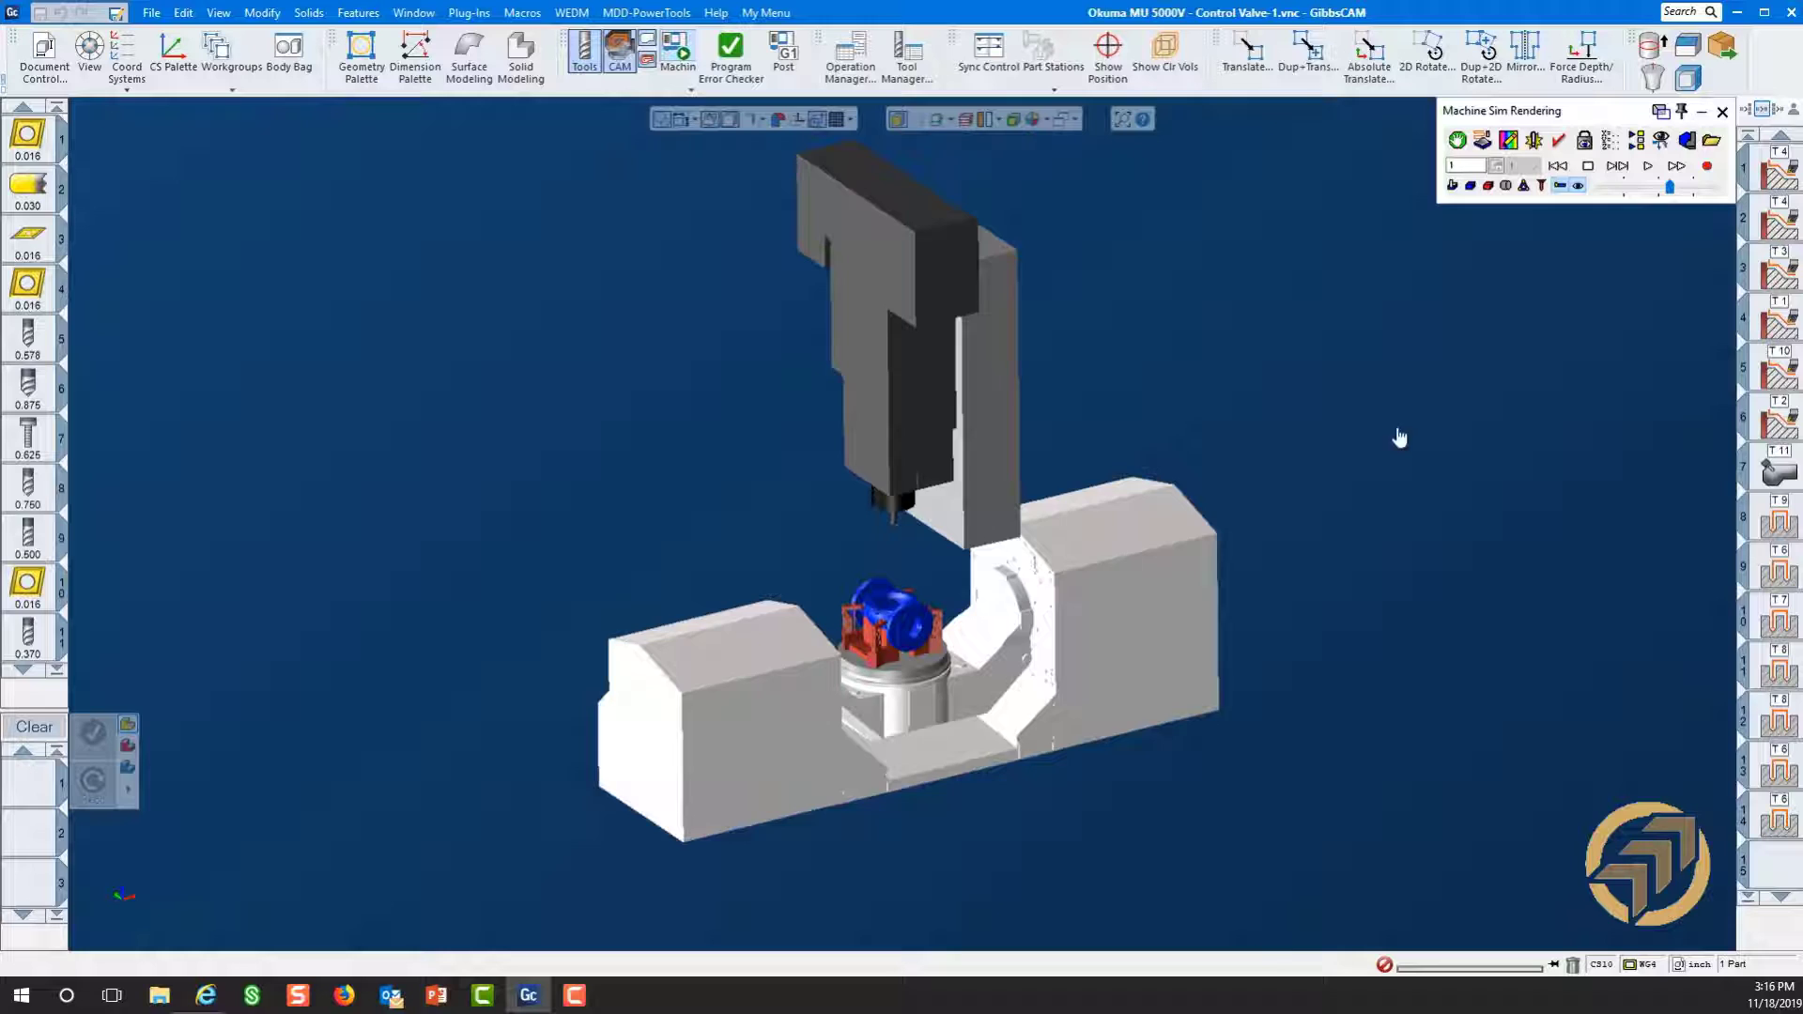
middle_drag(1399, 438, 1310, 411)
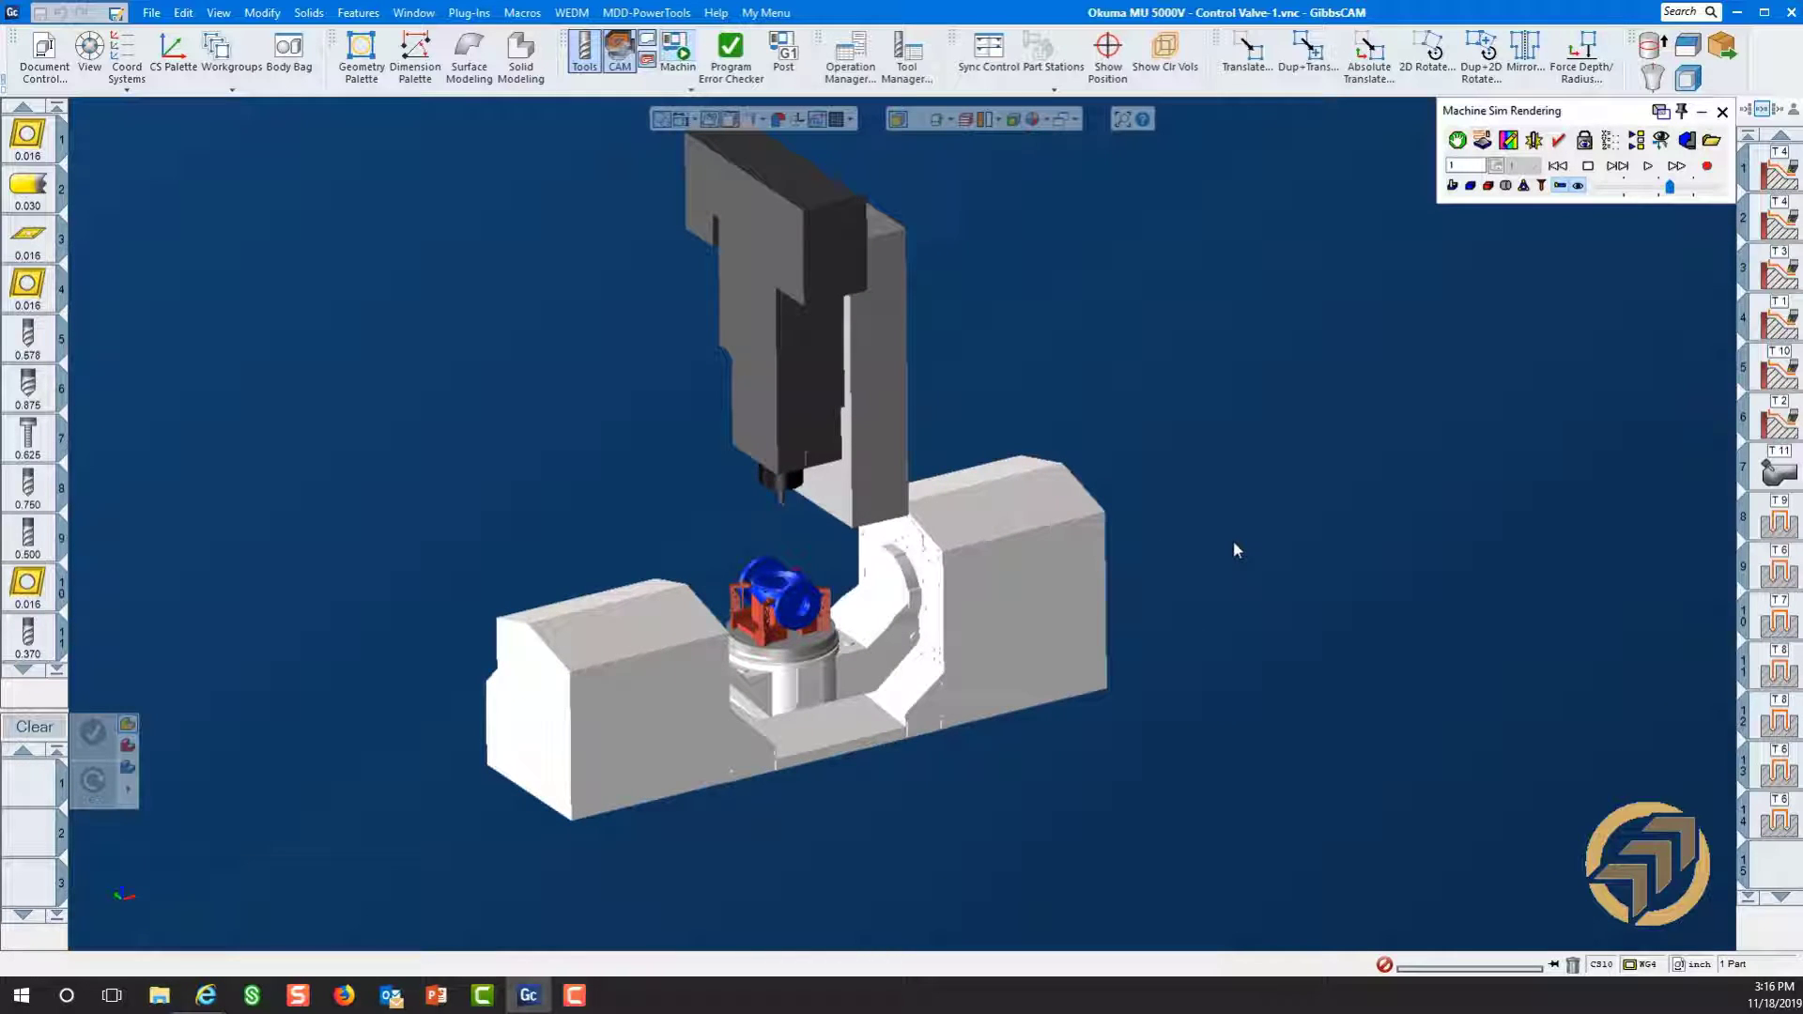
middle_drag(1235, 549, 1387, 552)
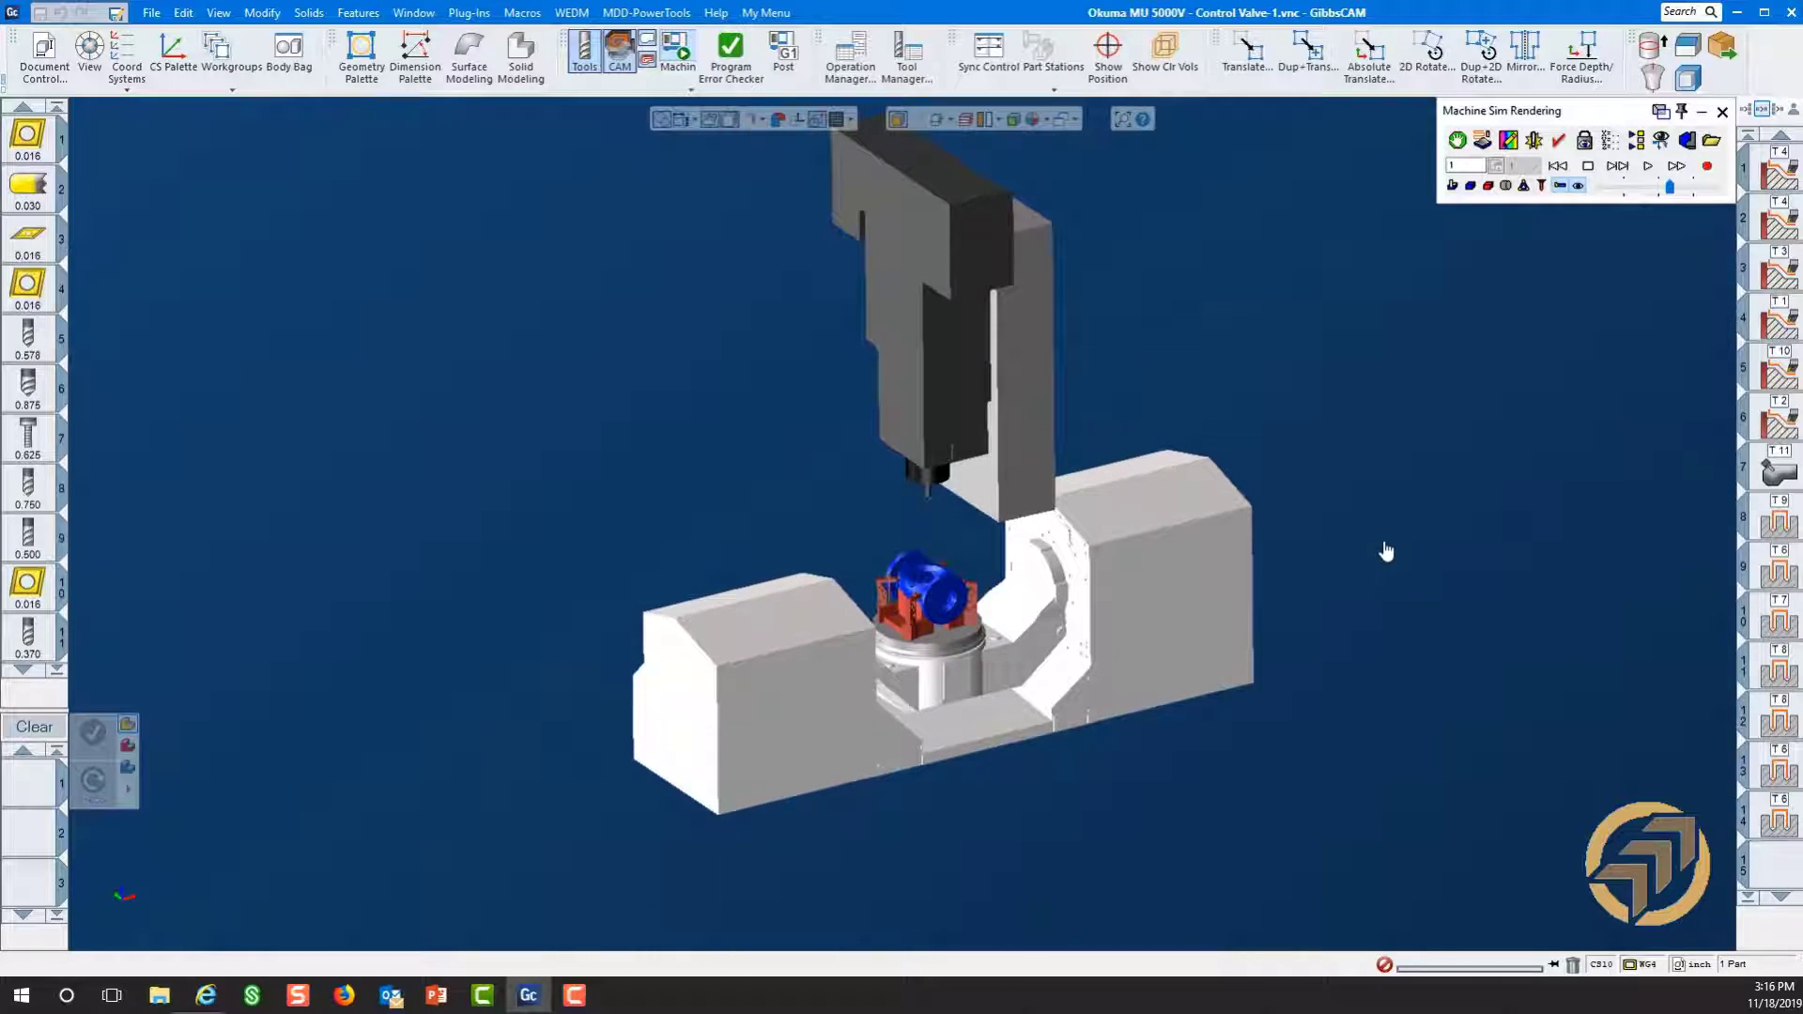
click(1722, 111)
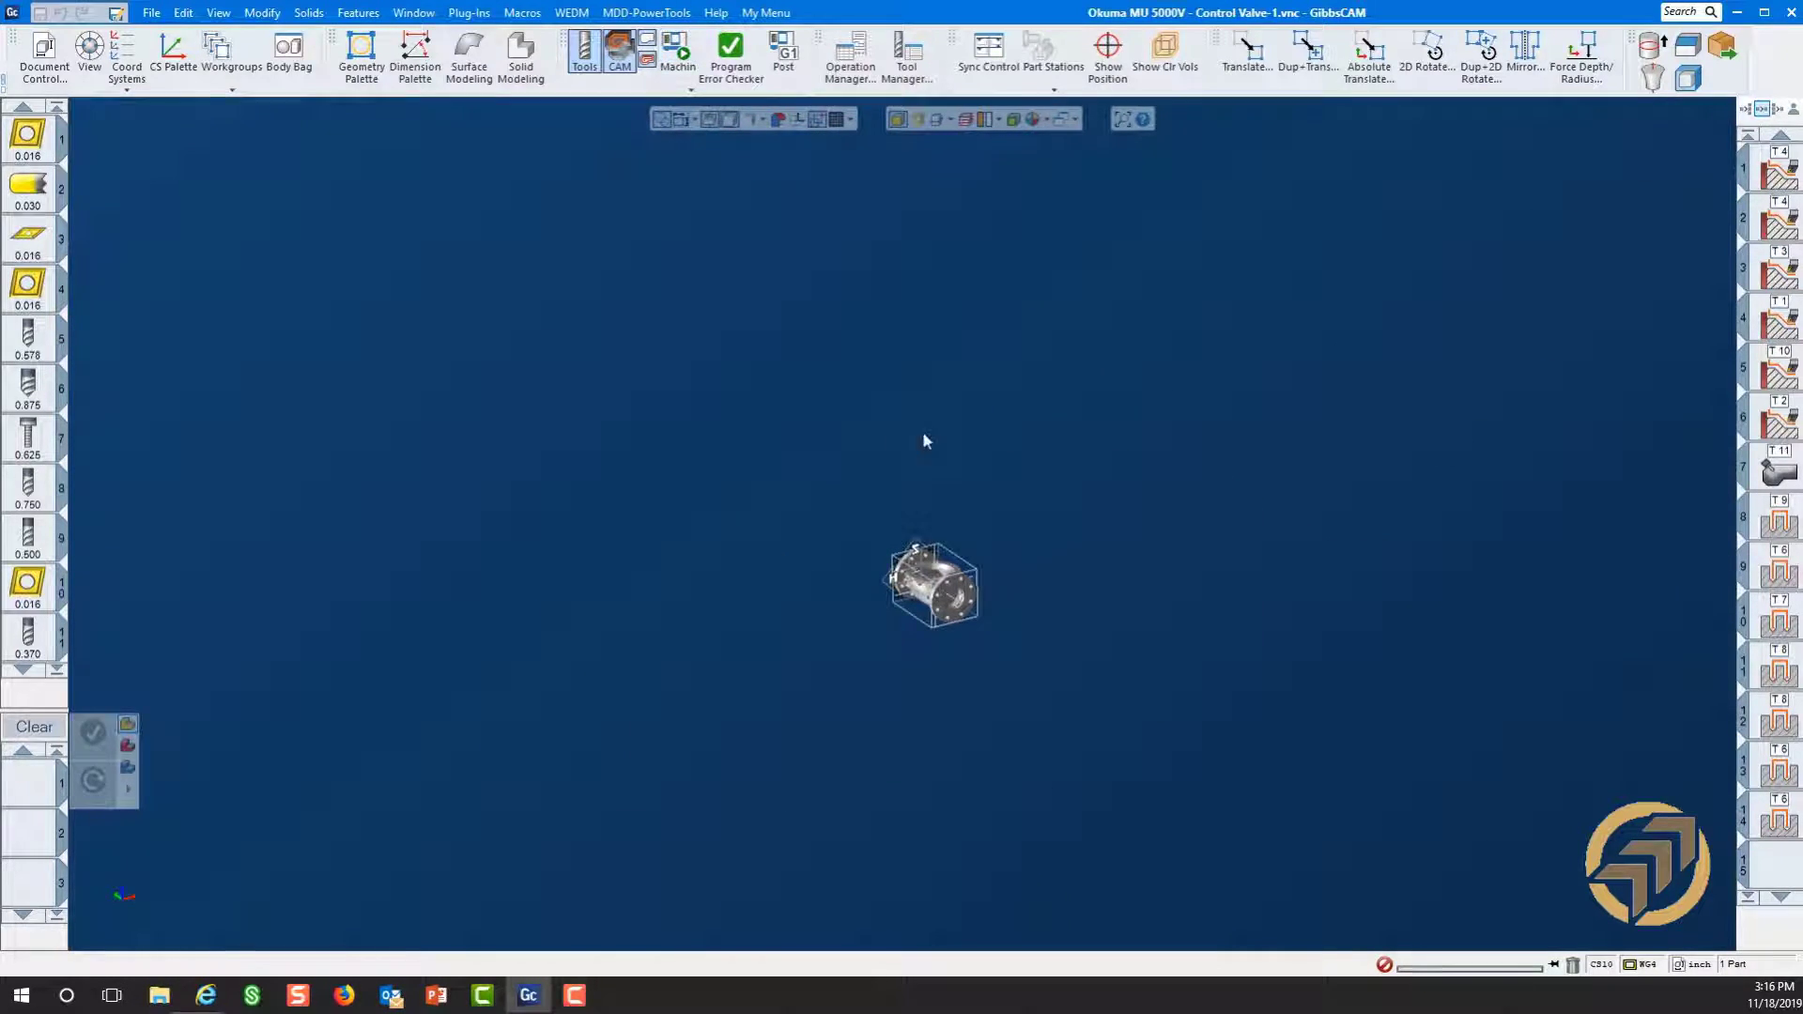
drag(923, 440, 1053, 706)
drag(555, 354, 1053, 744)
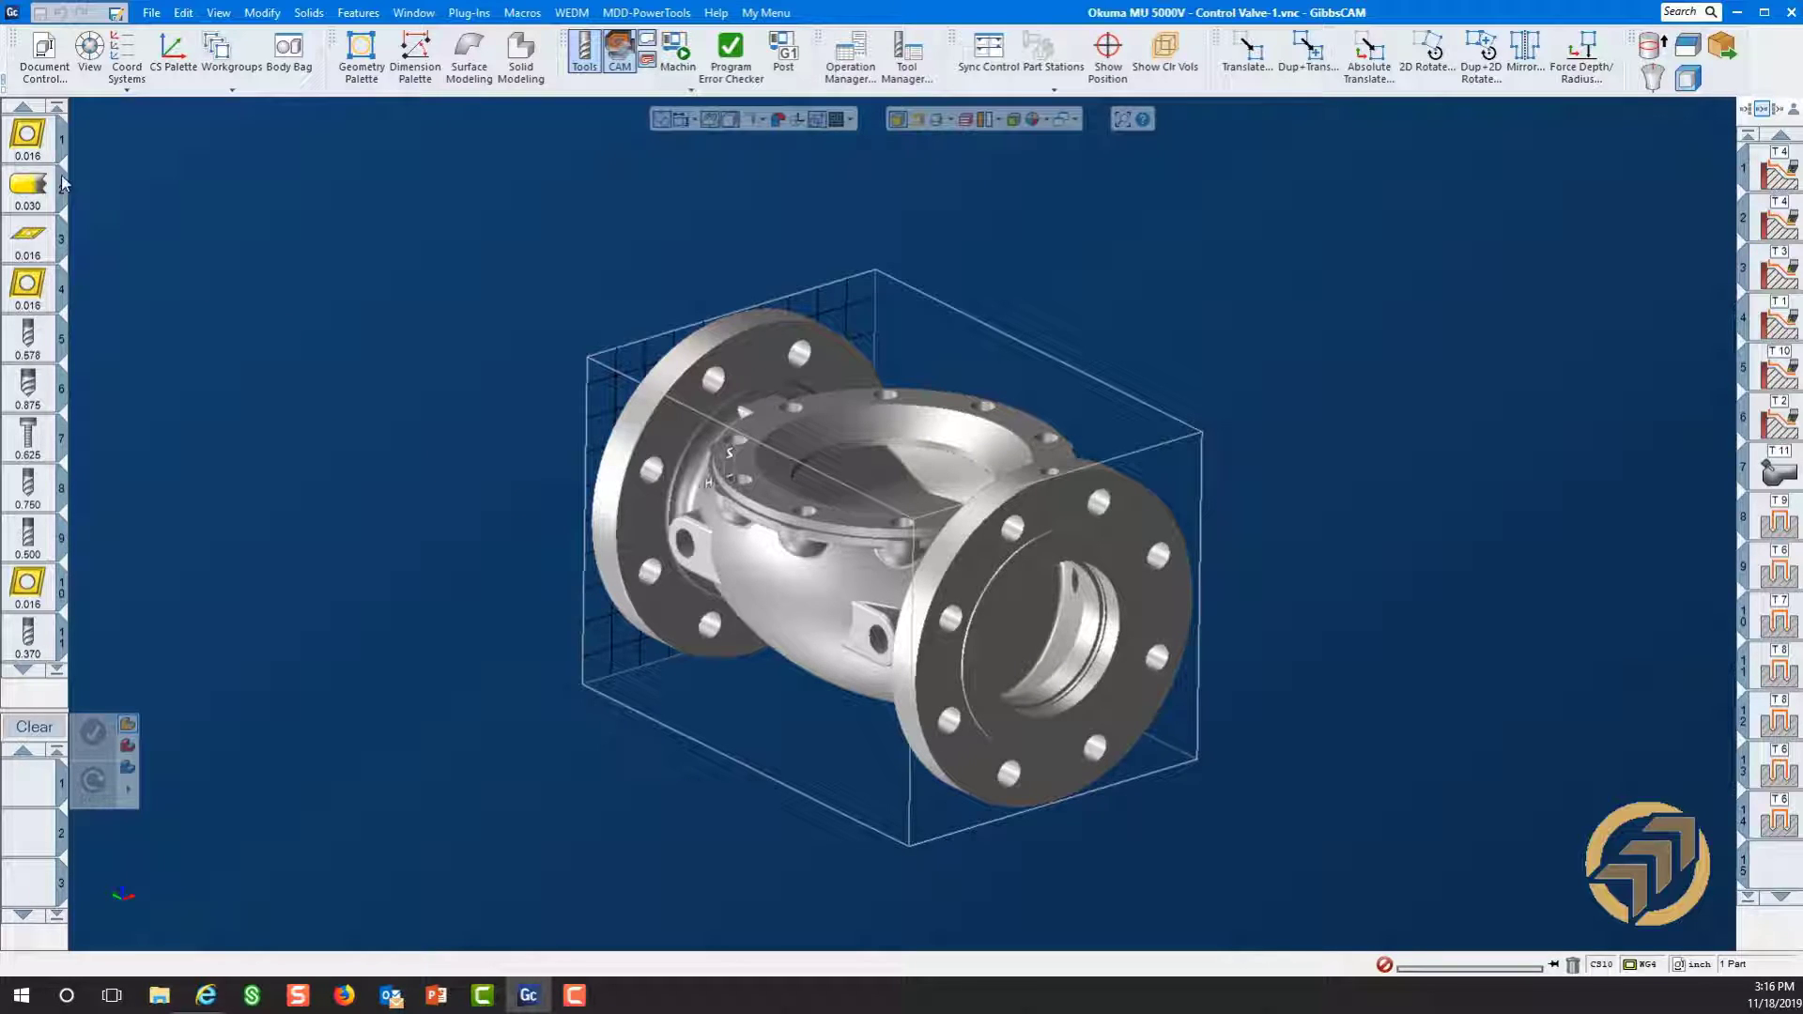
- Review the tool info cards and open Turning Tool #1, the 80° diamond boring bar
mouse_move(37, 150)
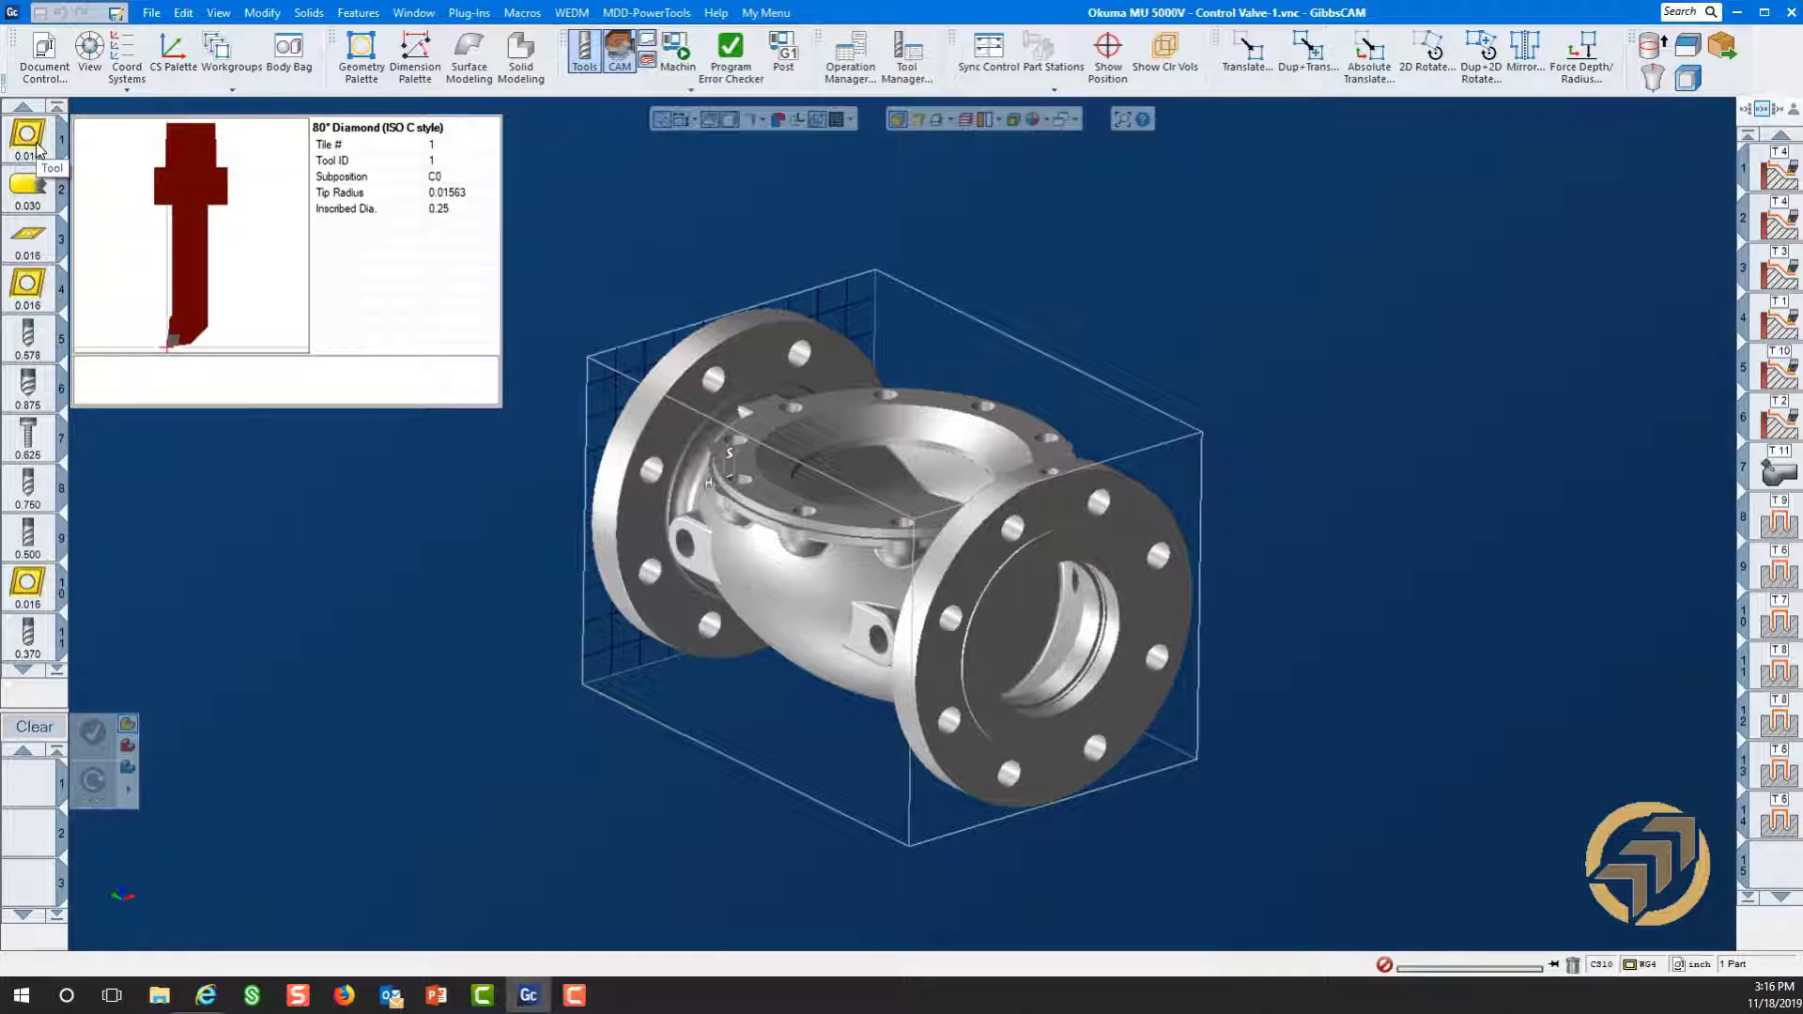
mouse_move(23, 191)
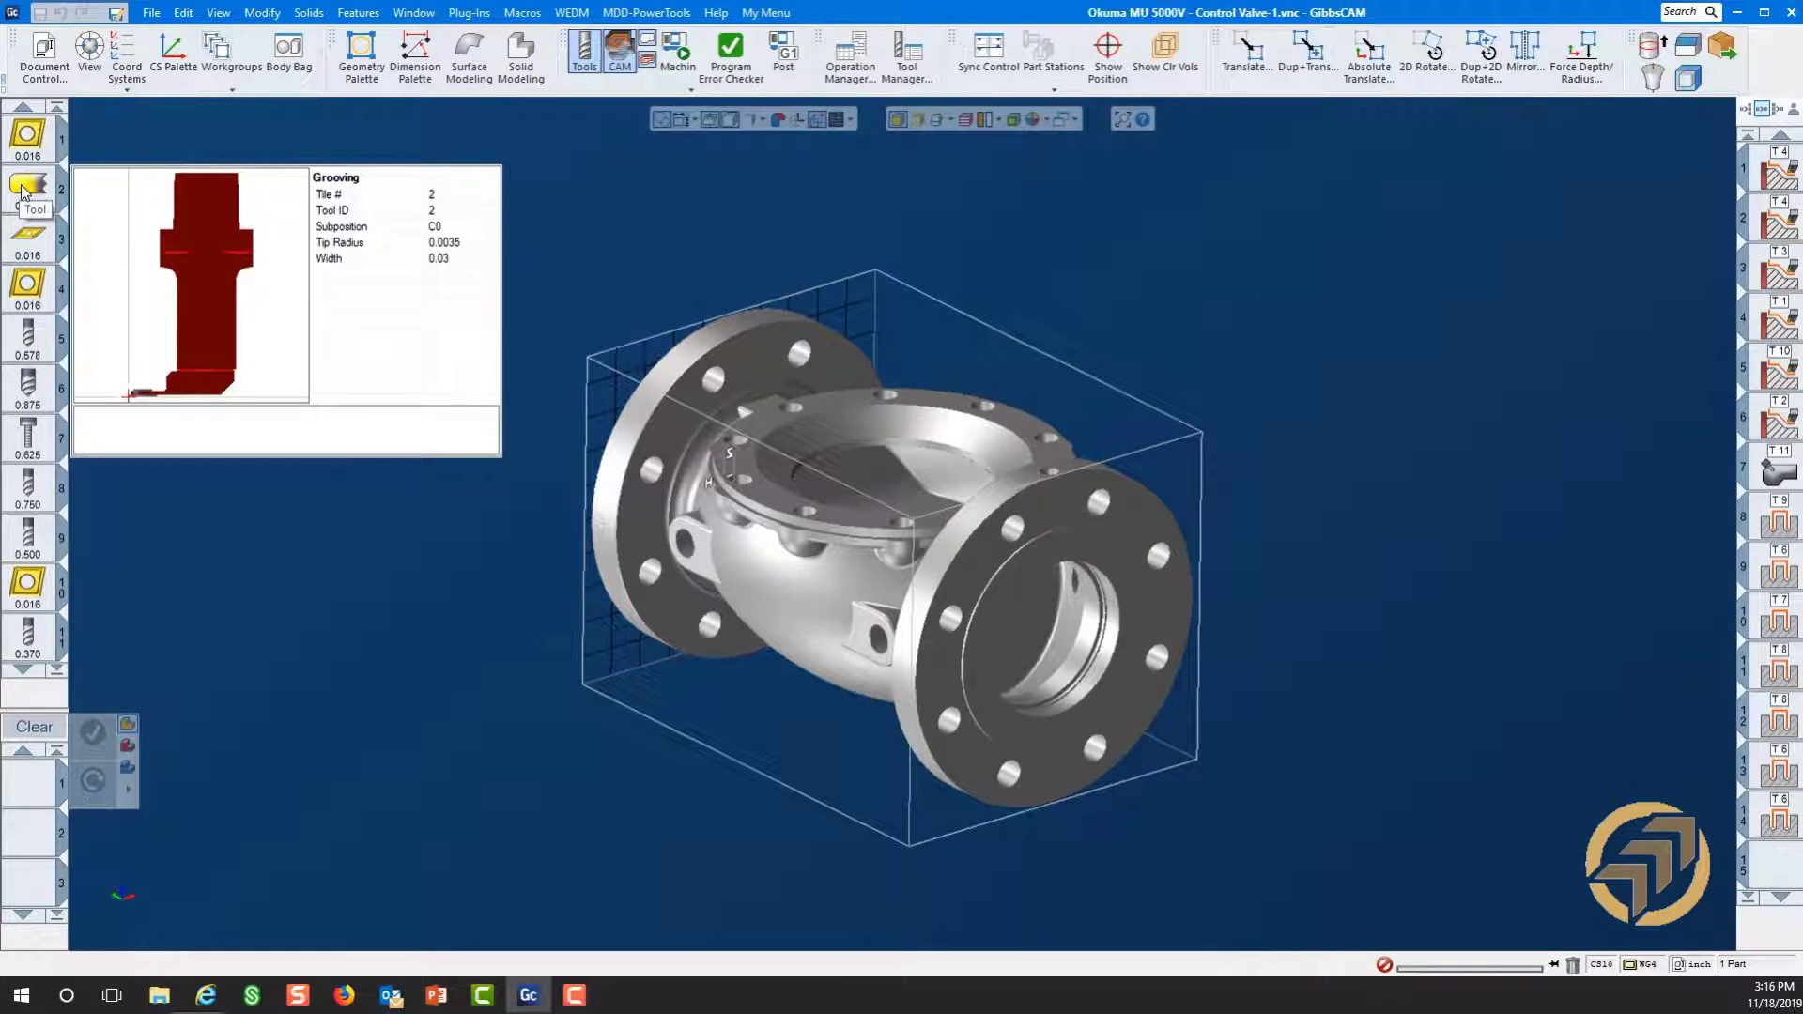
mouse_move(27, 289)
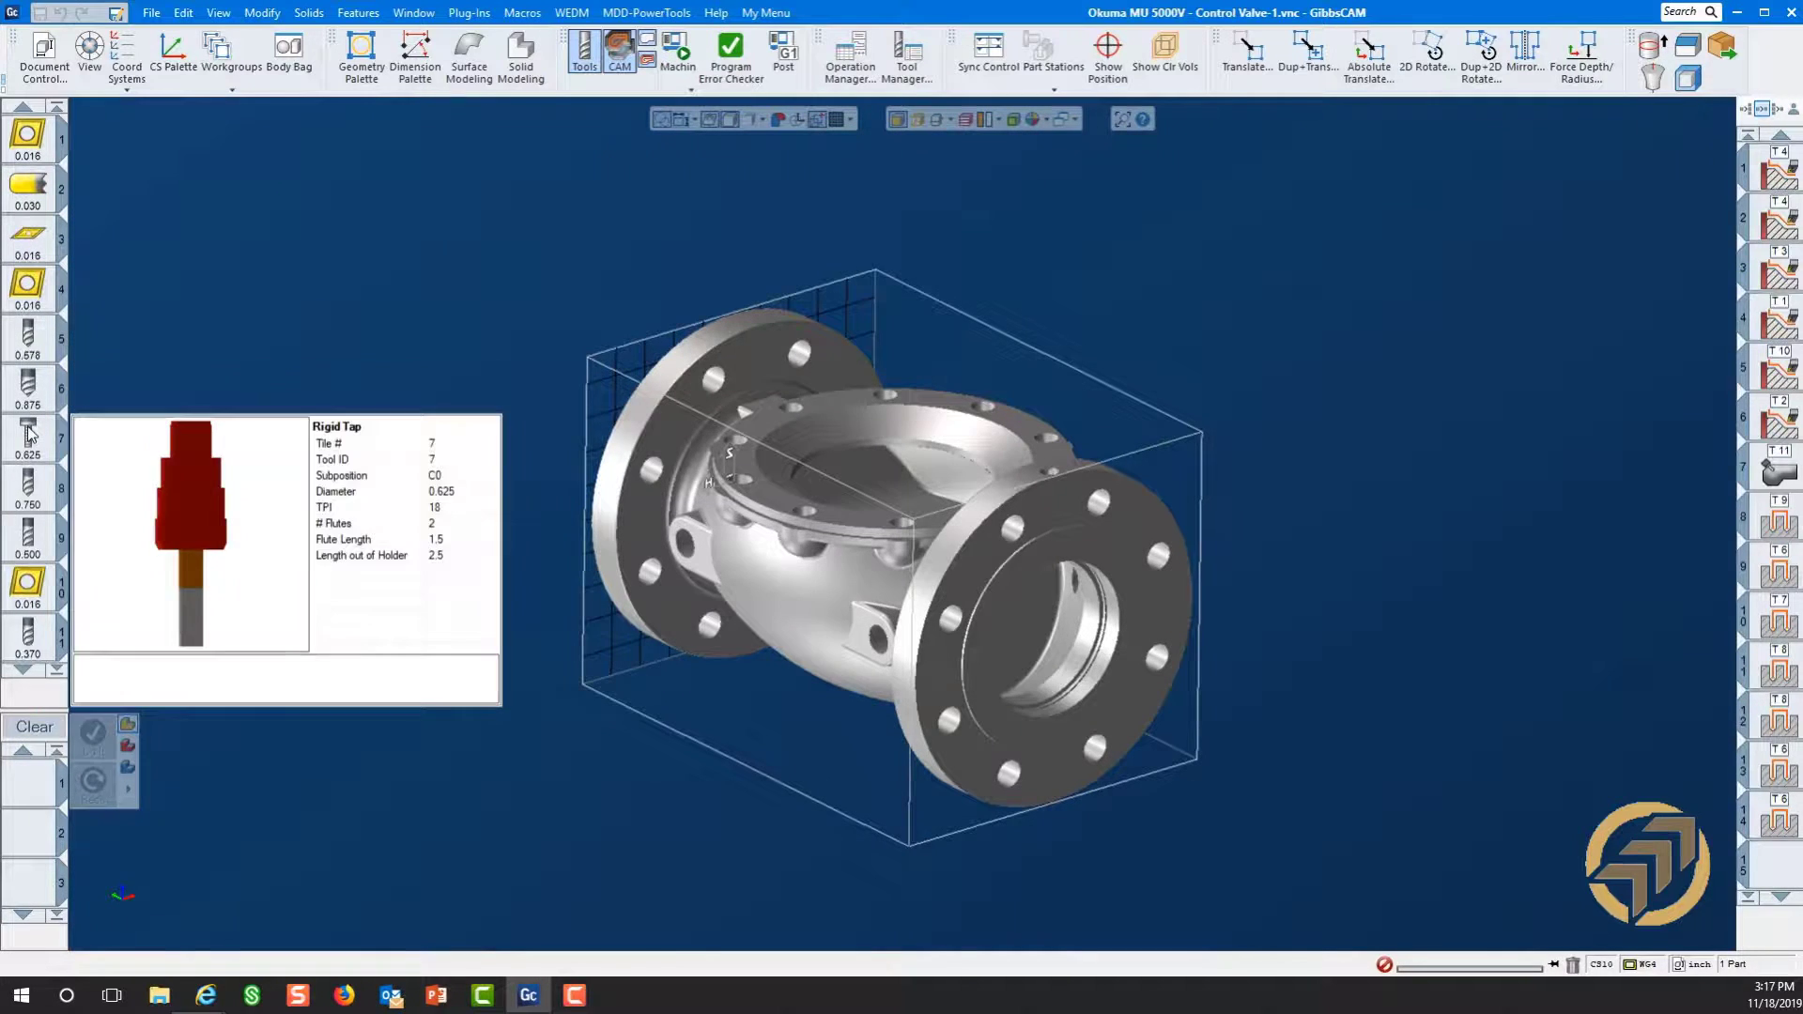
mouse_move(25, 500)
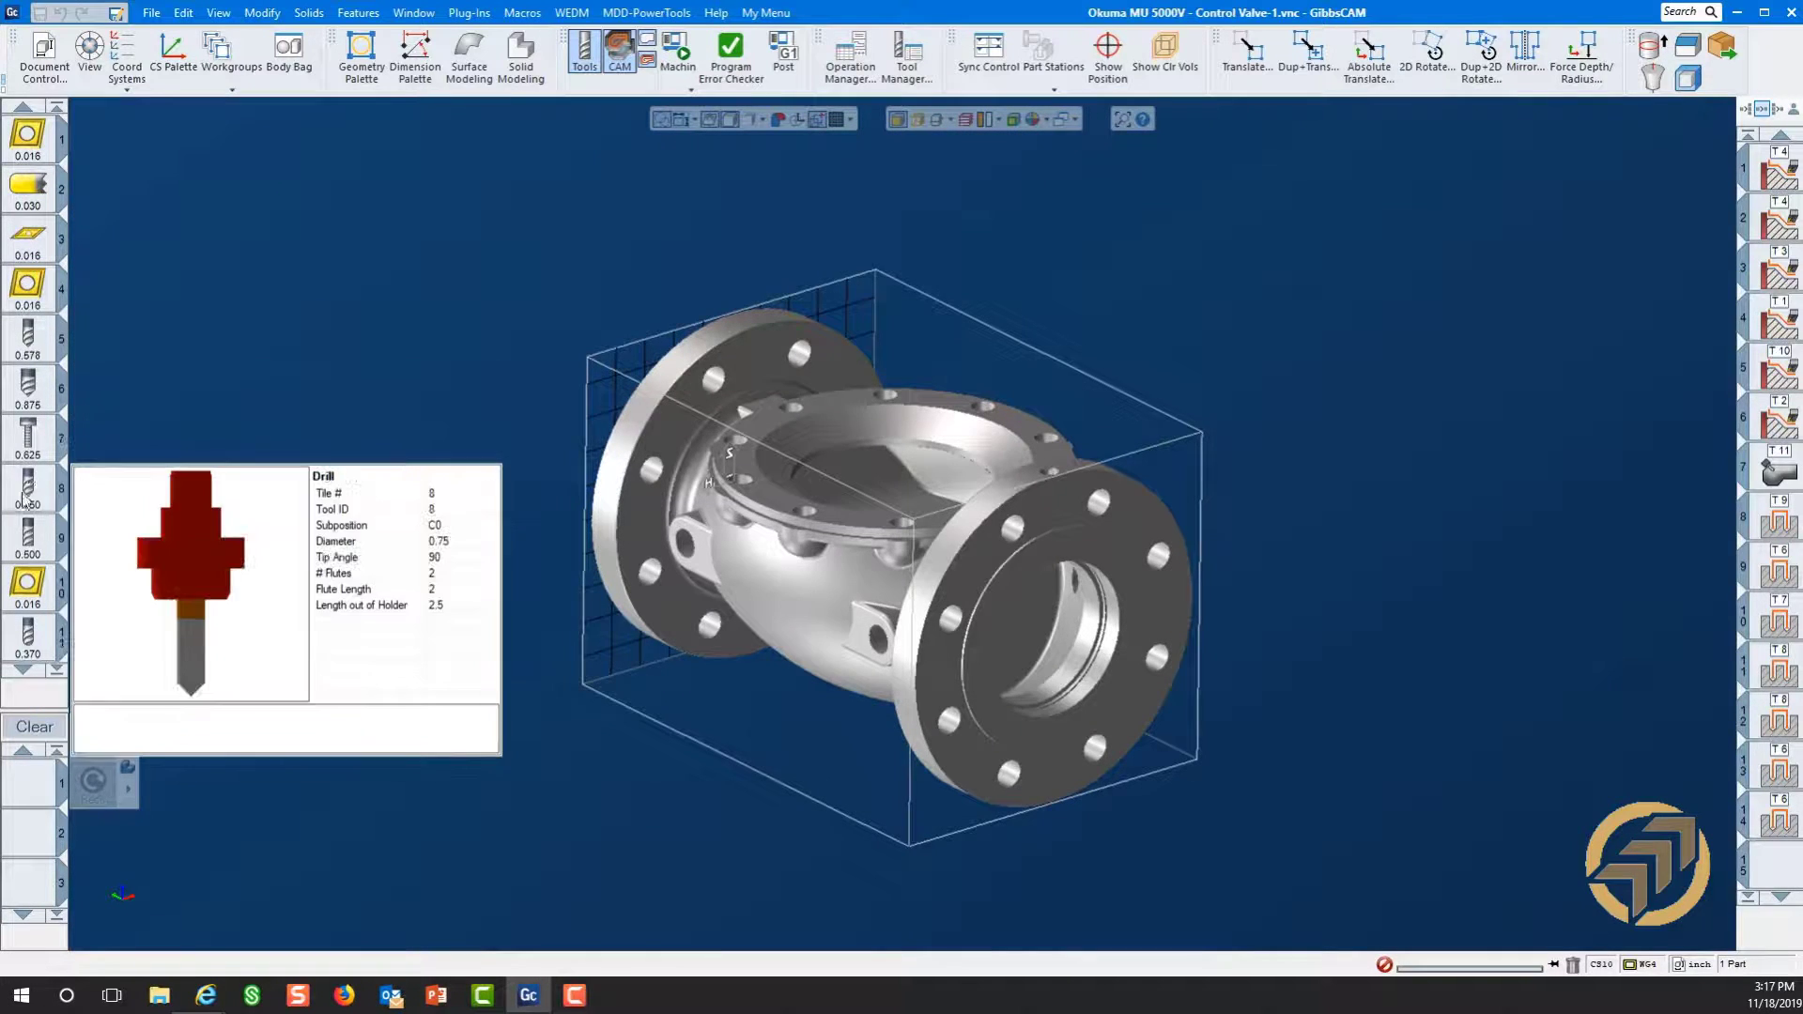
click(34, 134)
double_click(34, 134)
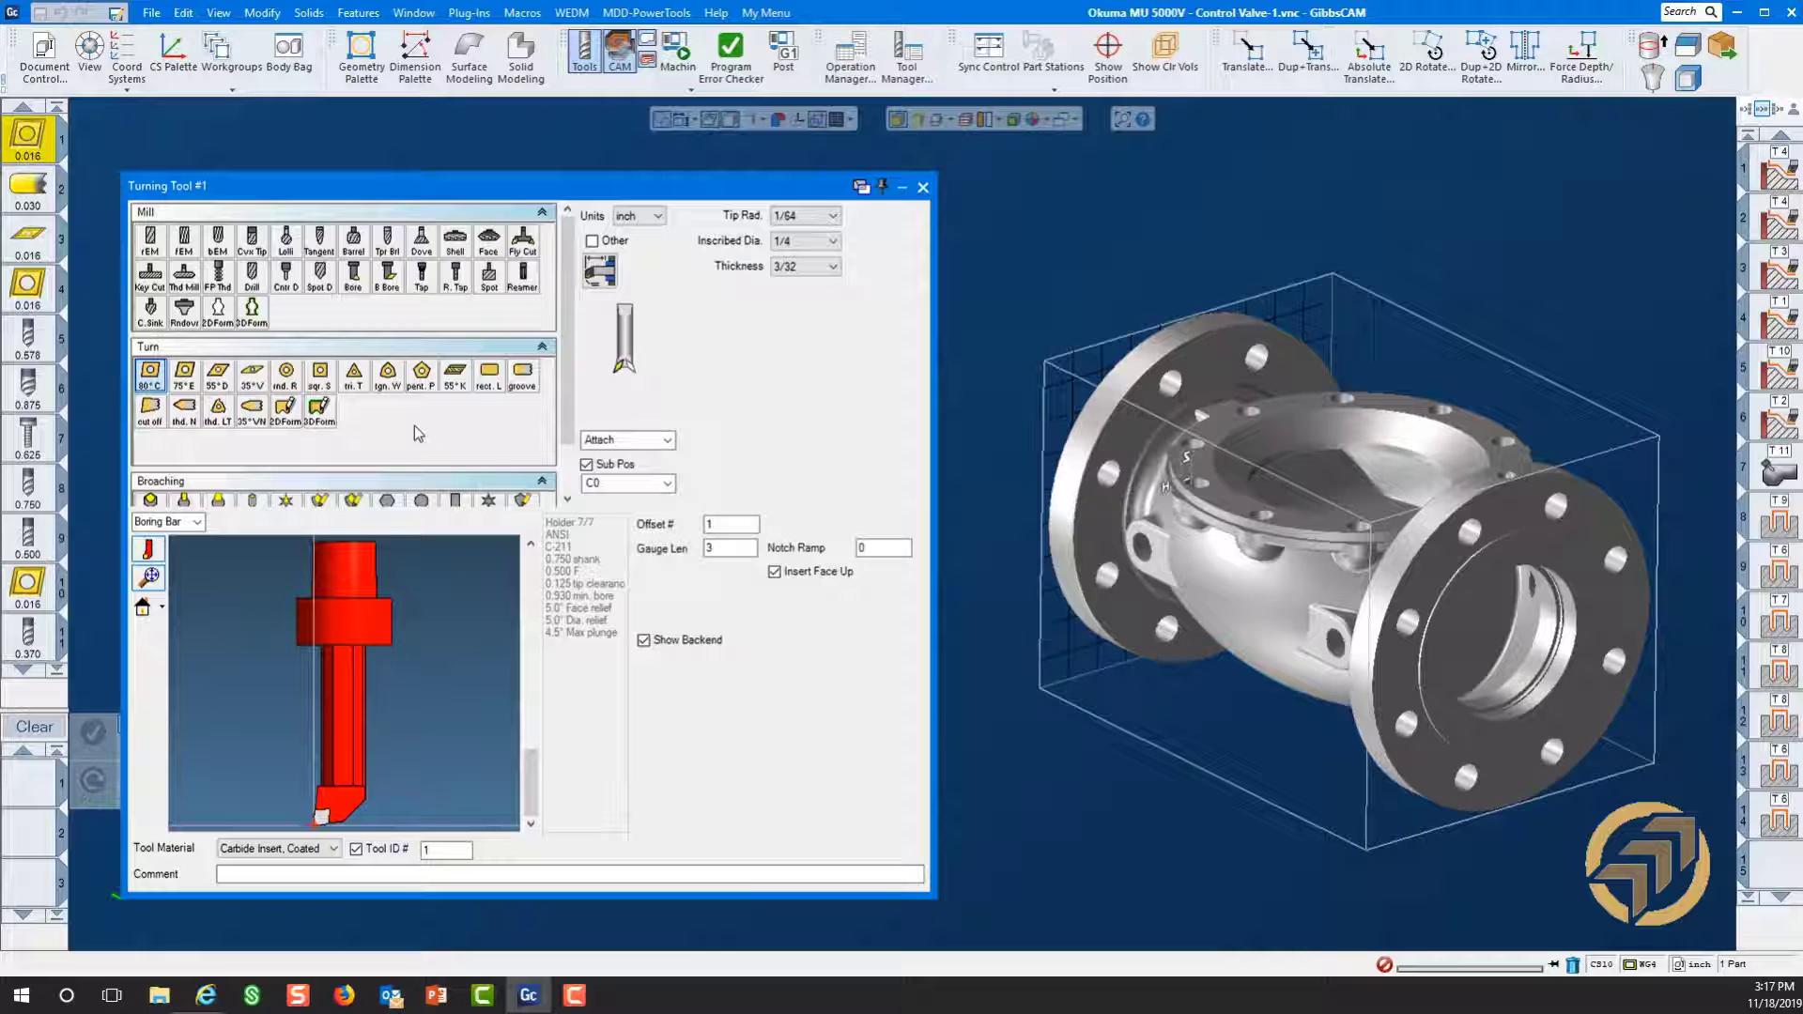
click(601, 272)
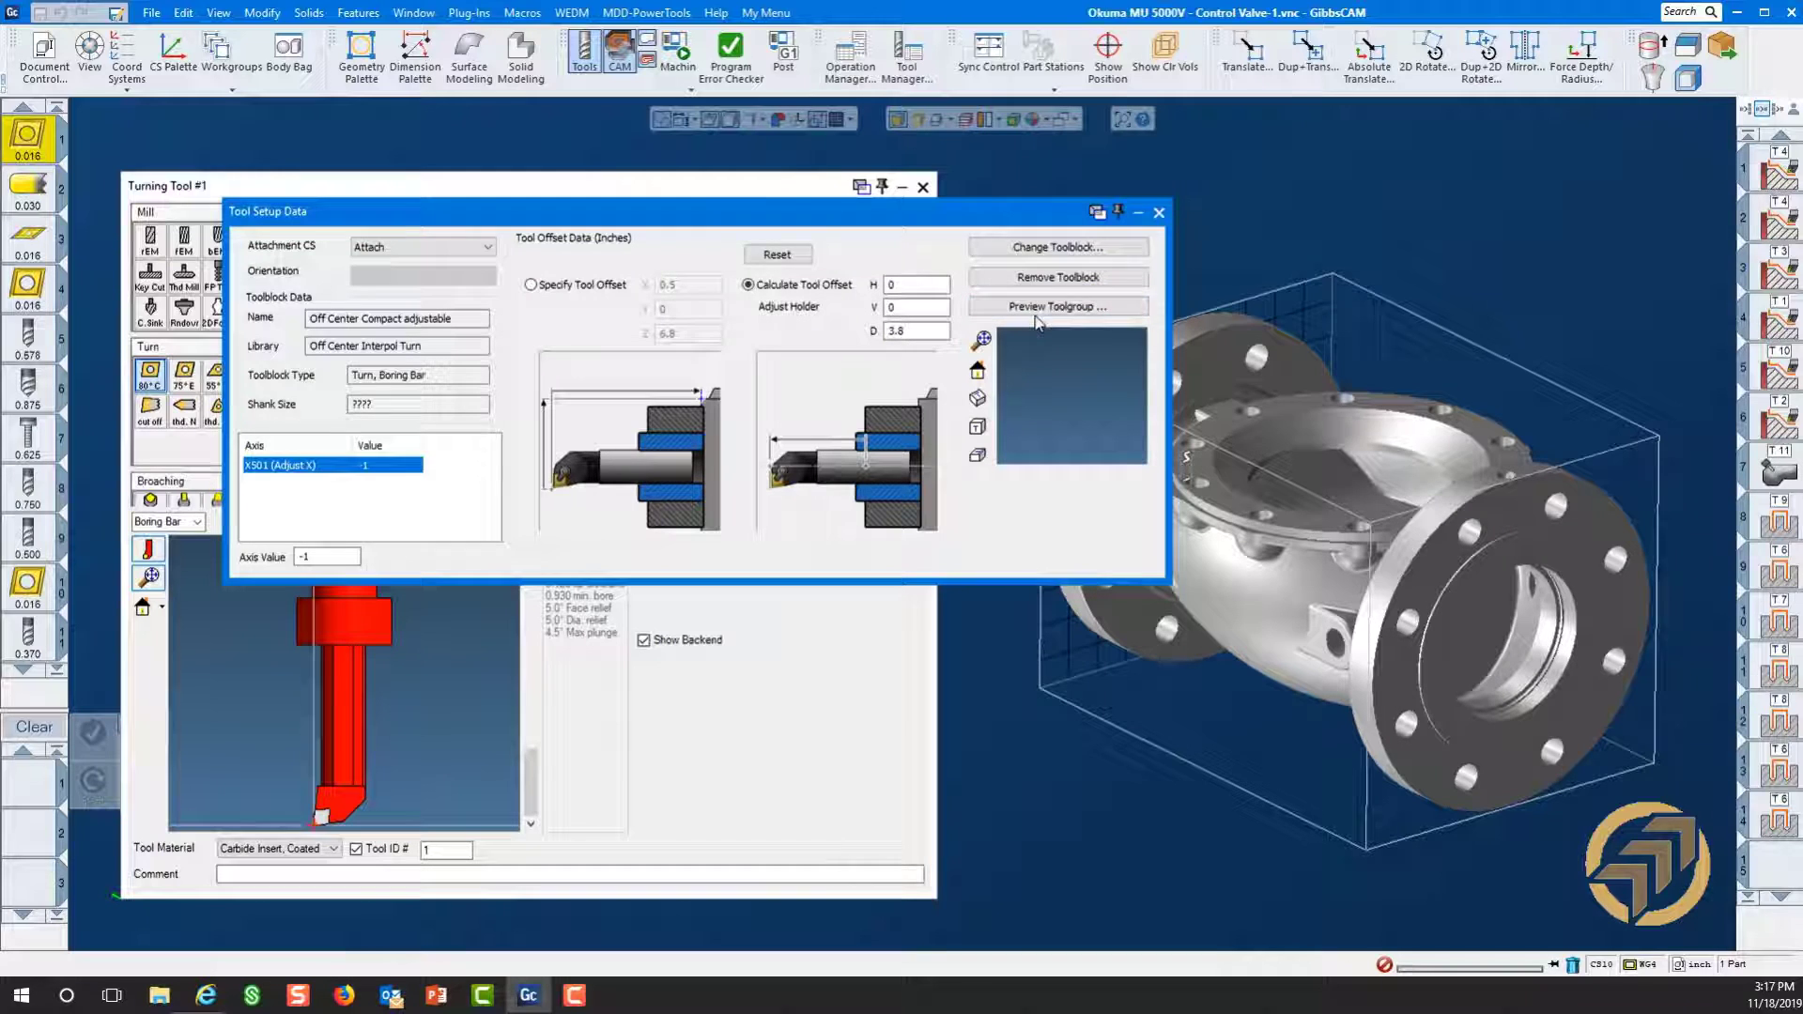
click(980, 338)
mouse_move(1035, 329)
mouse_down()
mouse_move(1131, 392)
mouse_move(1051, 385)
mouse_move(1033, 360)
mouse_up()
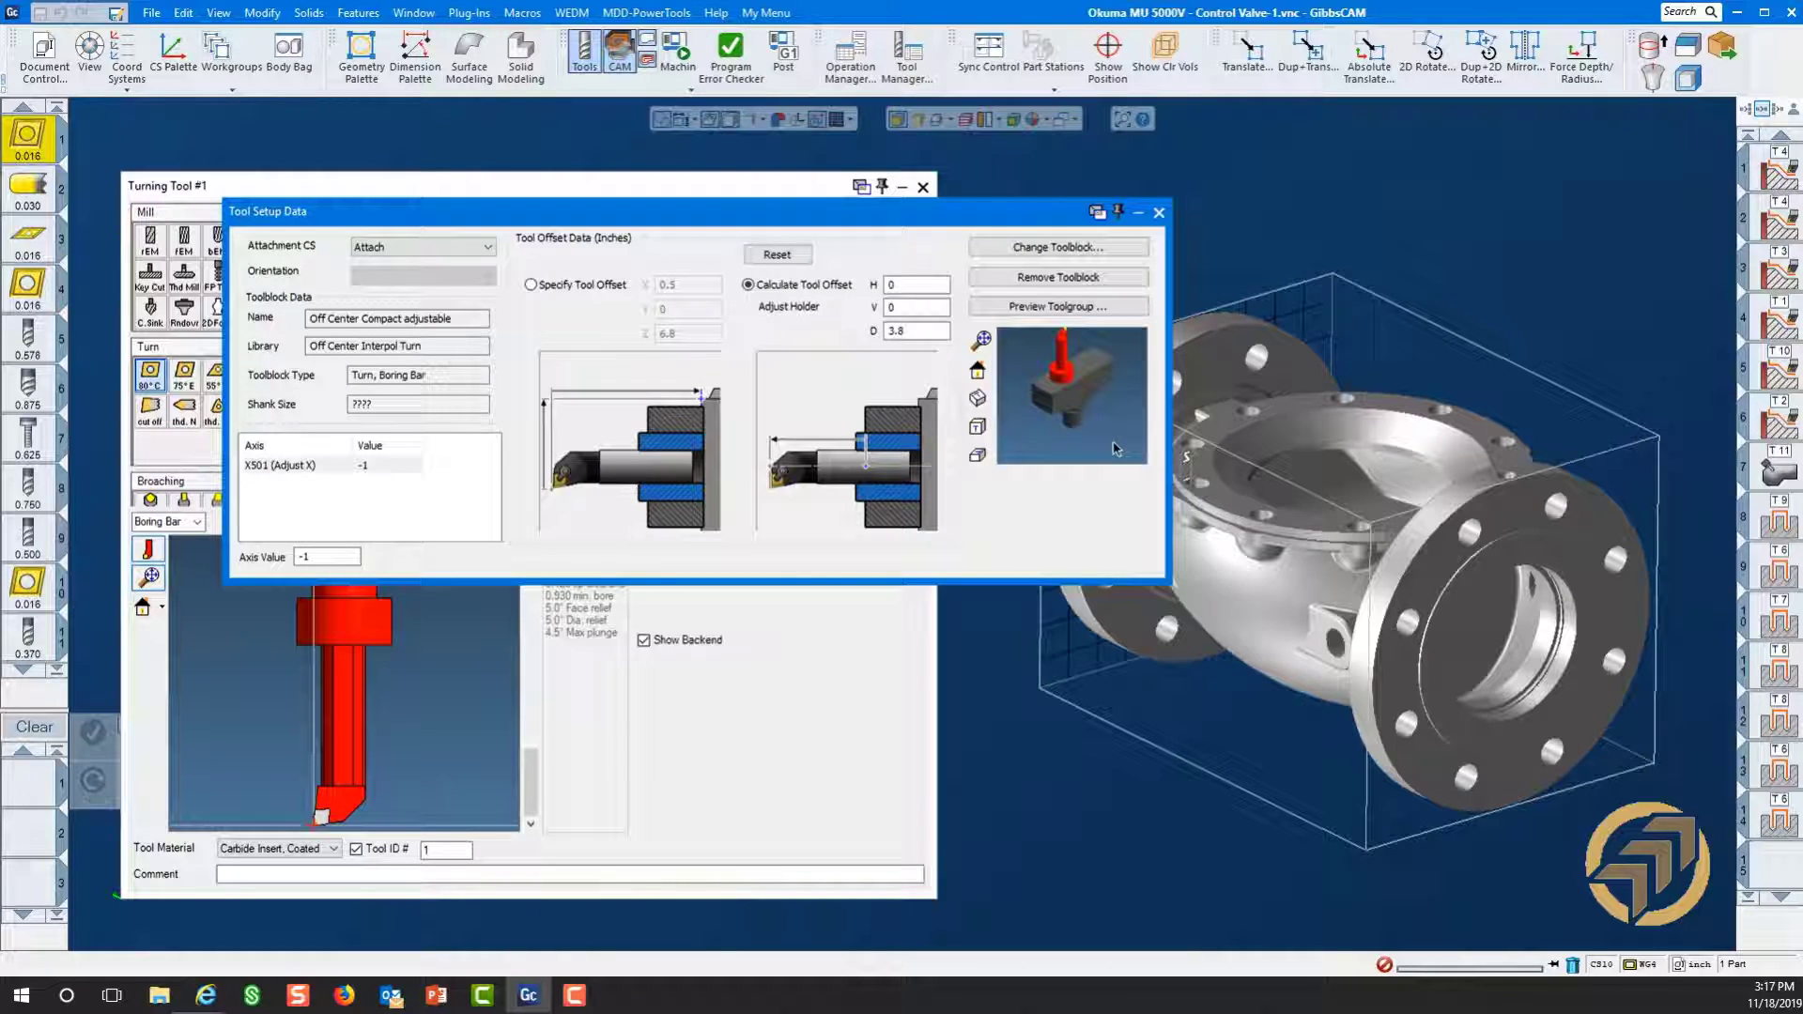
drag(1113, 443, 1037, 418)
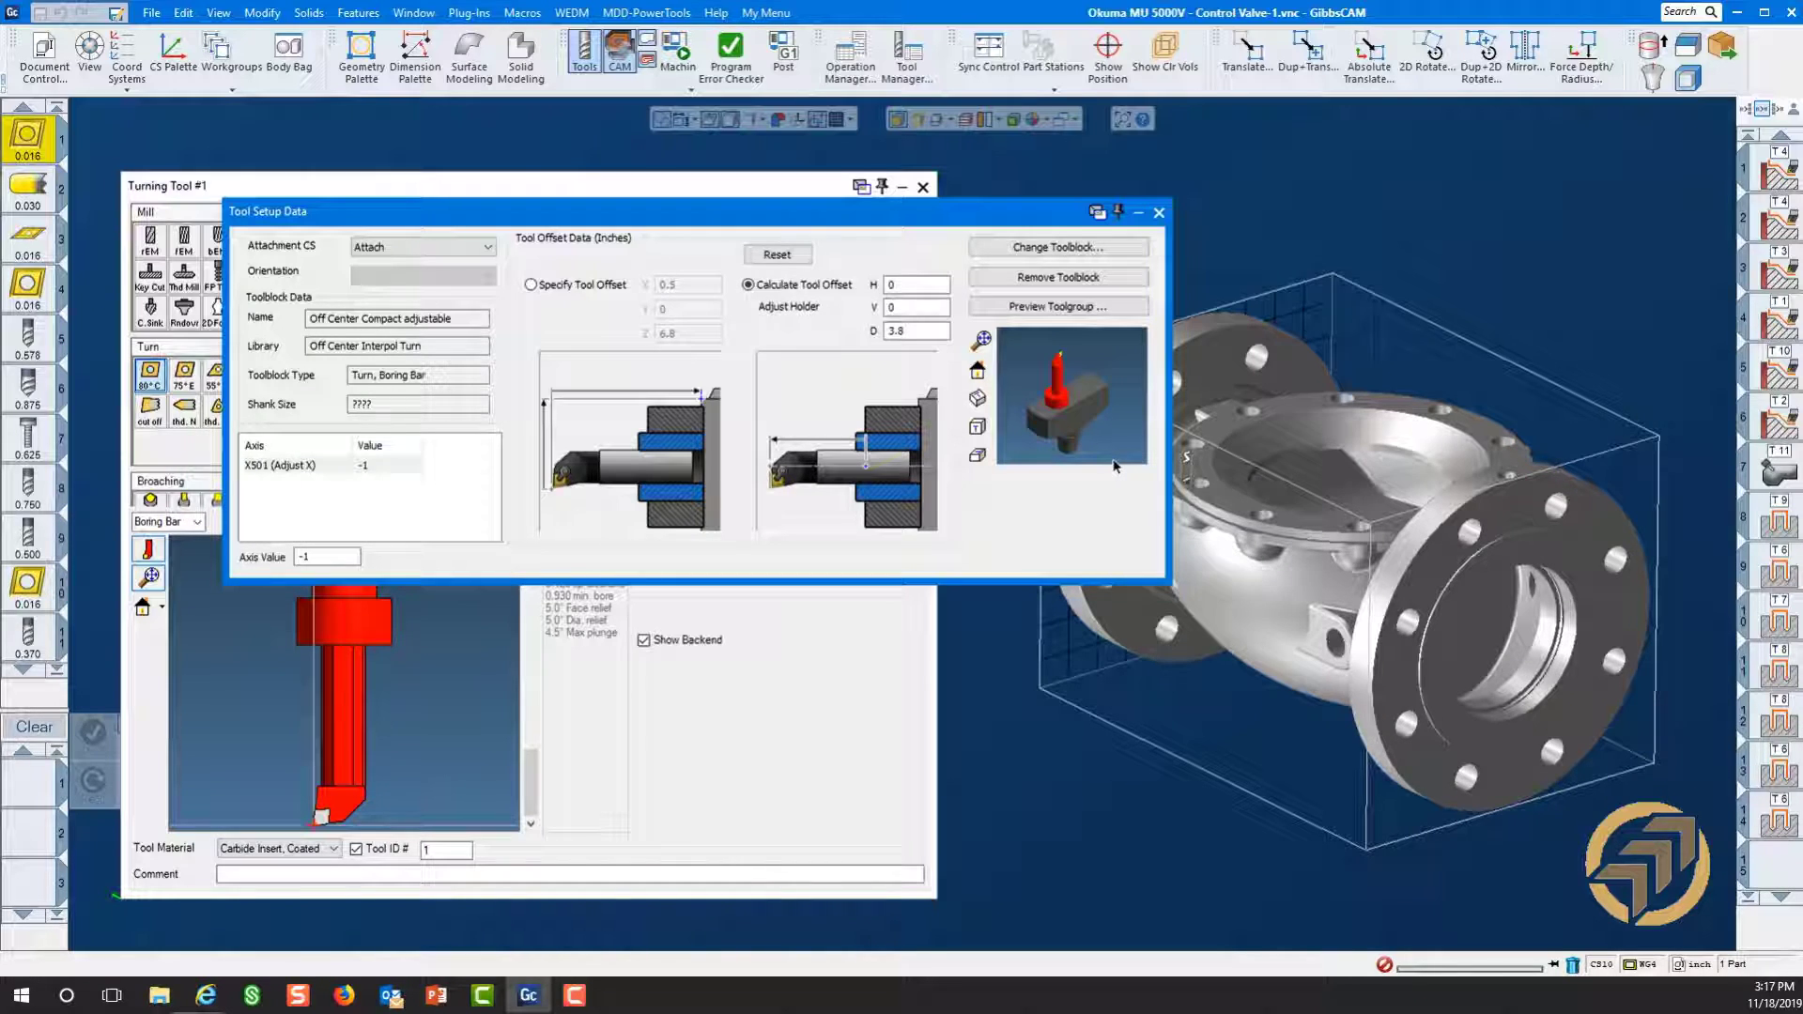
click(1159, 212)
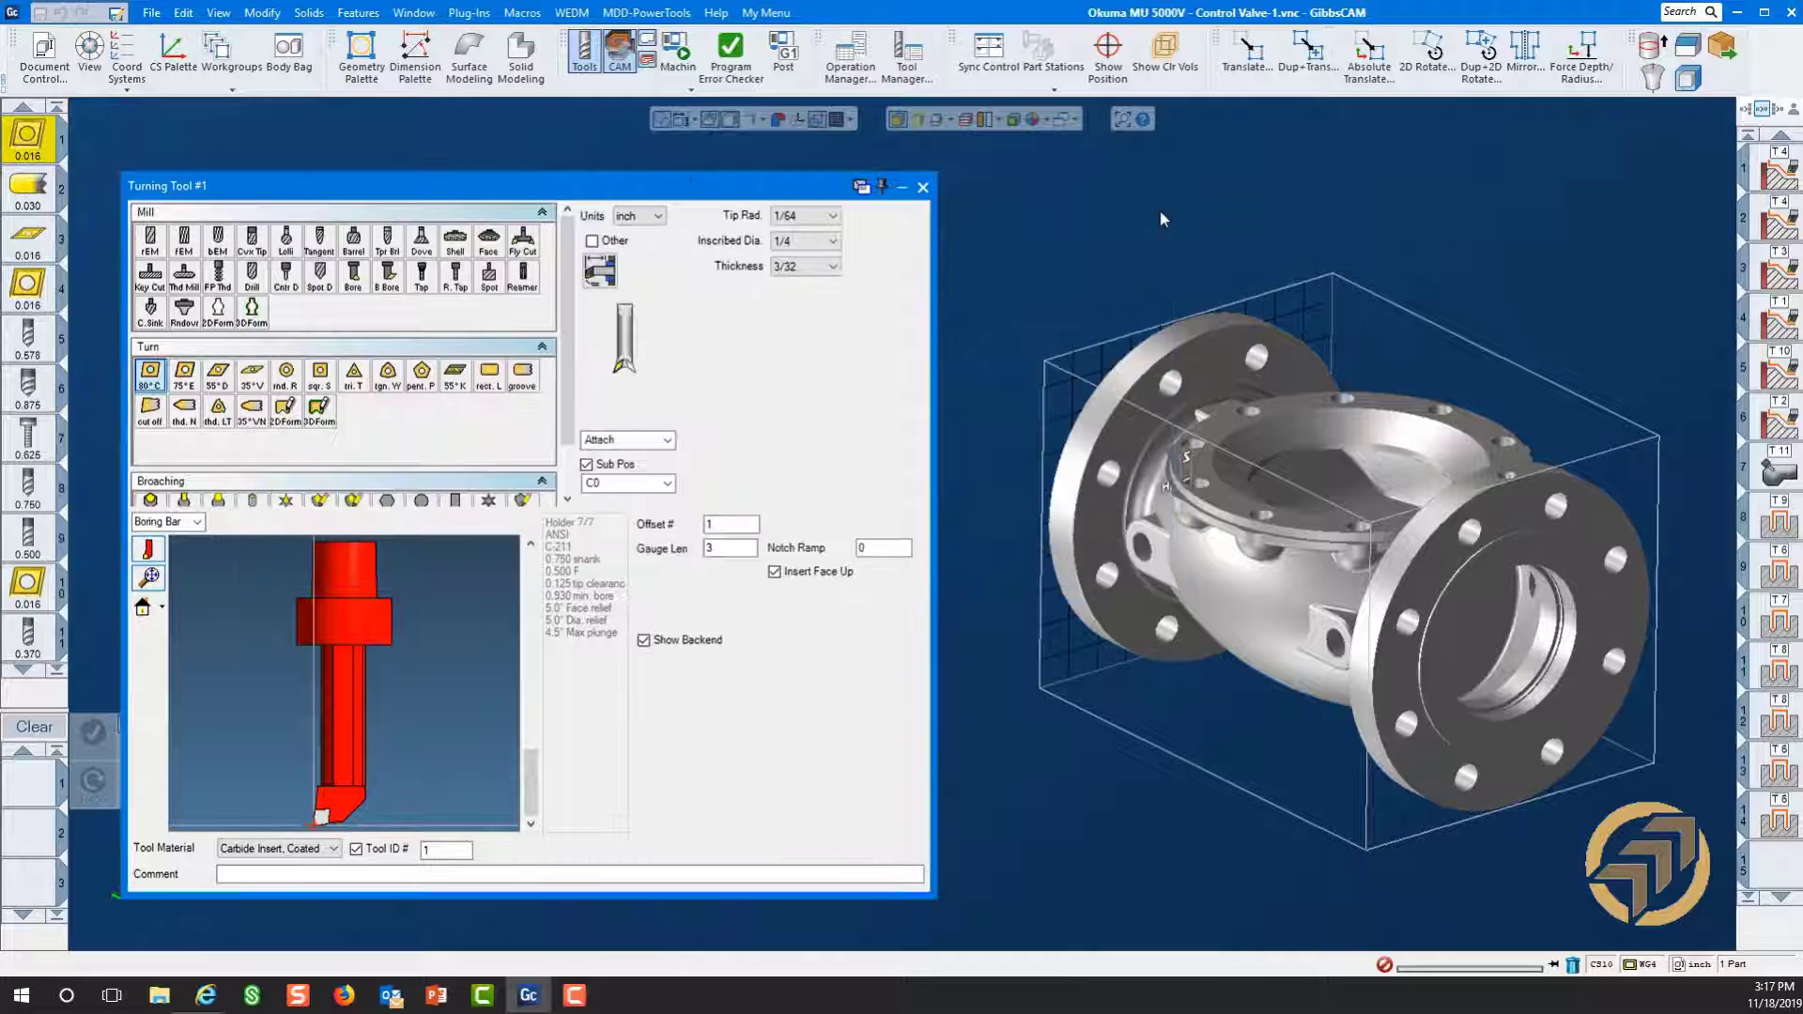
- Load Turning Tool #2, the 0.03-wide groove insert, and rotate its preview into a 3-D view
double_click(31, 188)
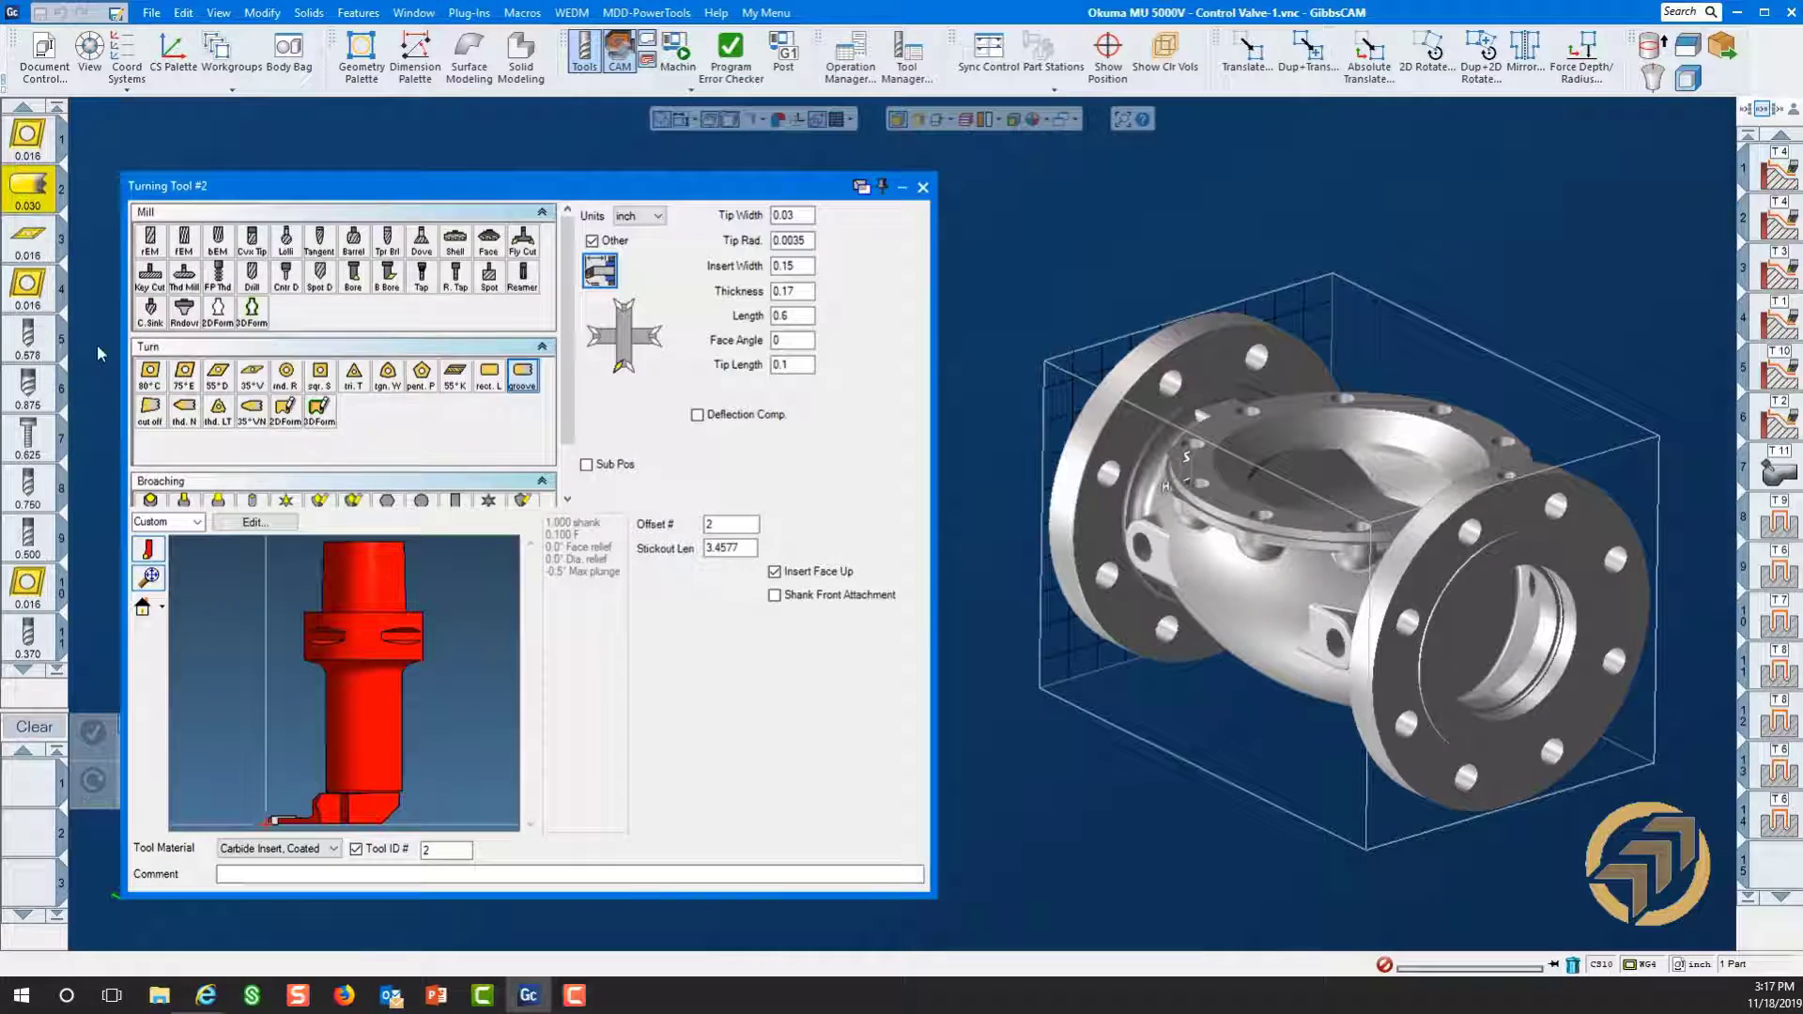
drag(385, 746, 396, 641)
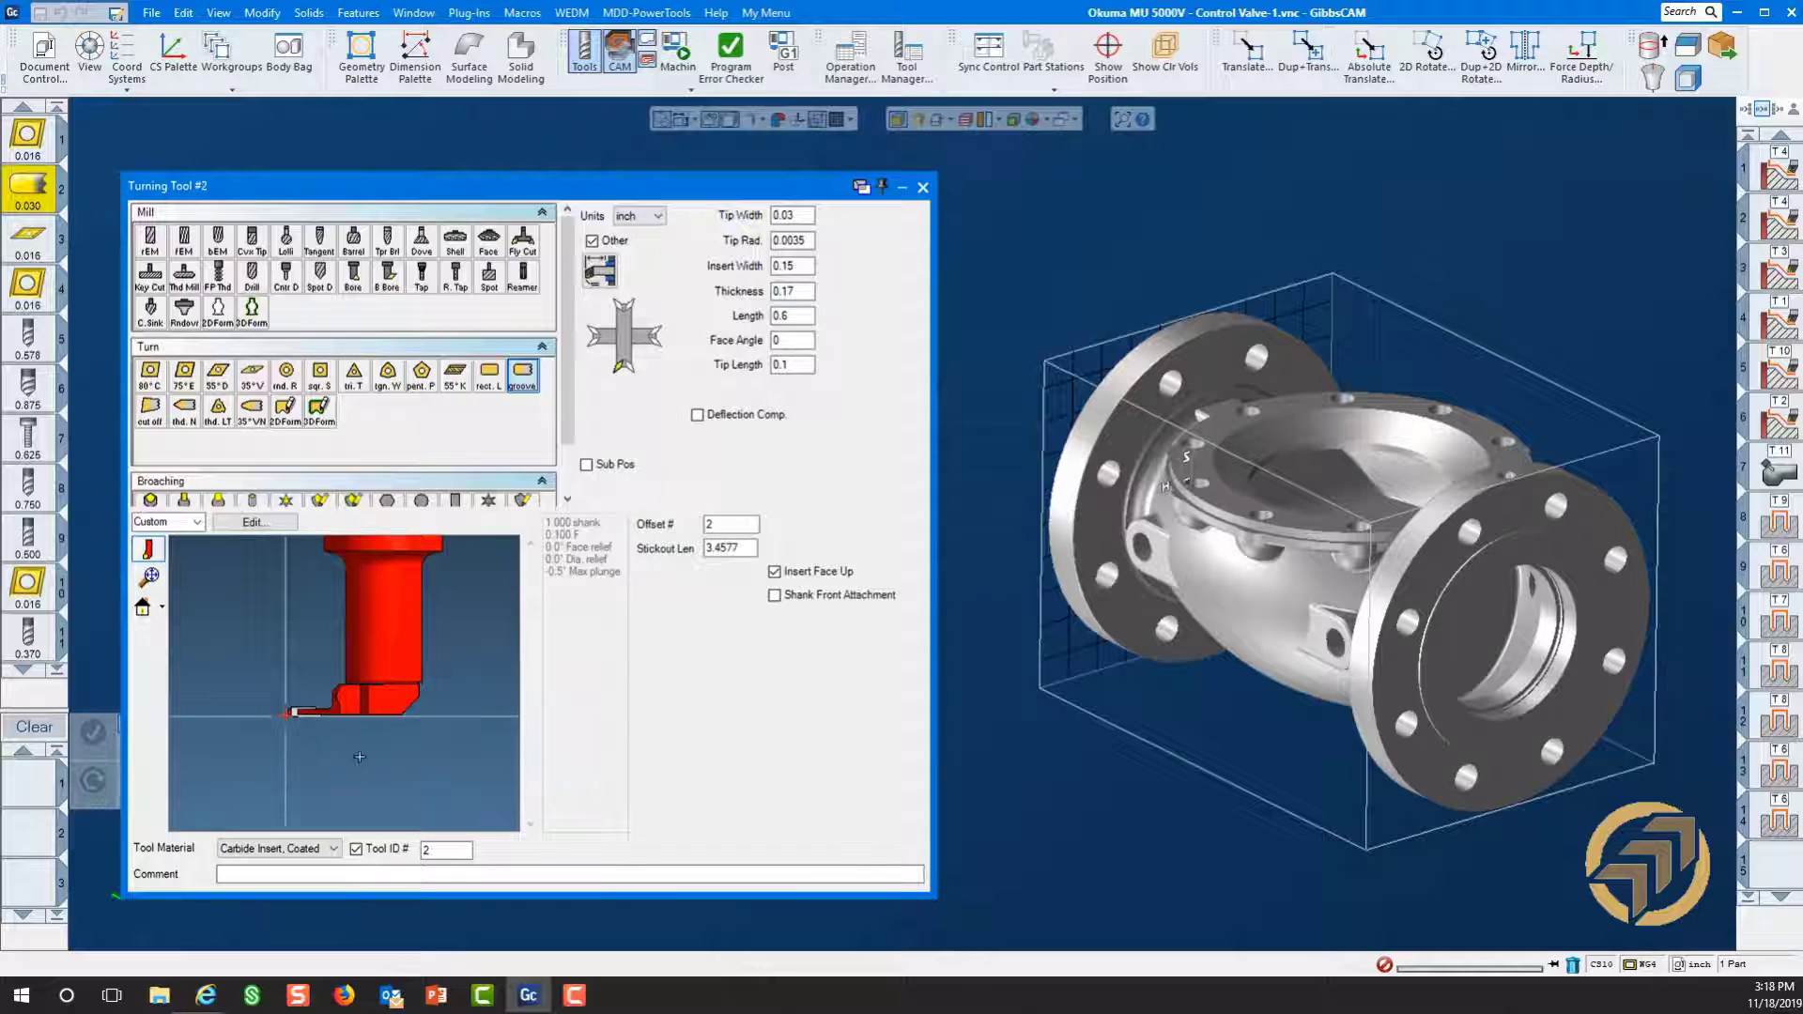
drag(358, 757, 371, 791)
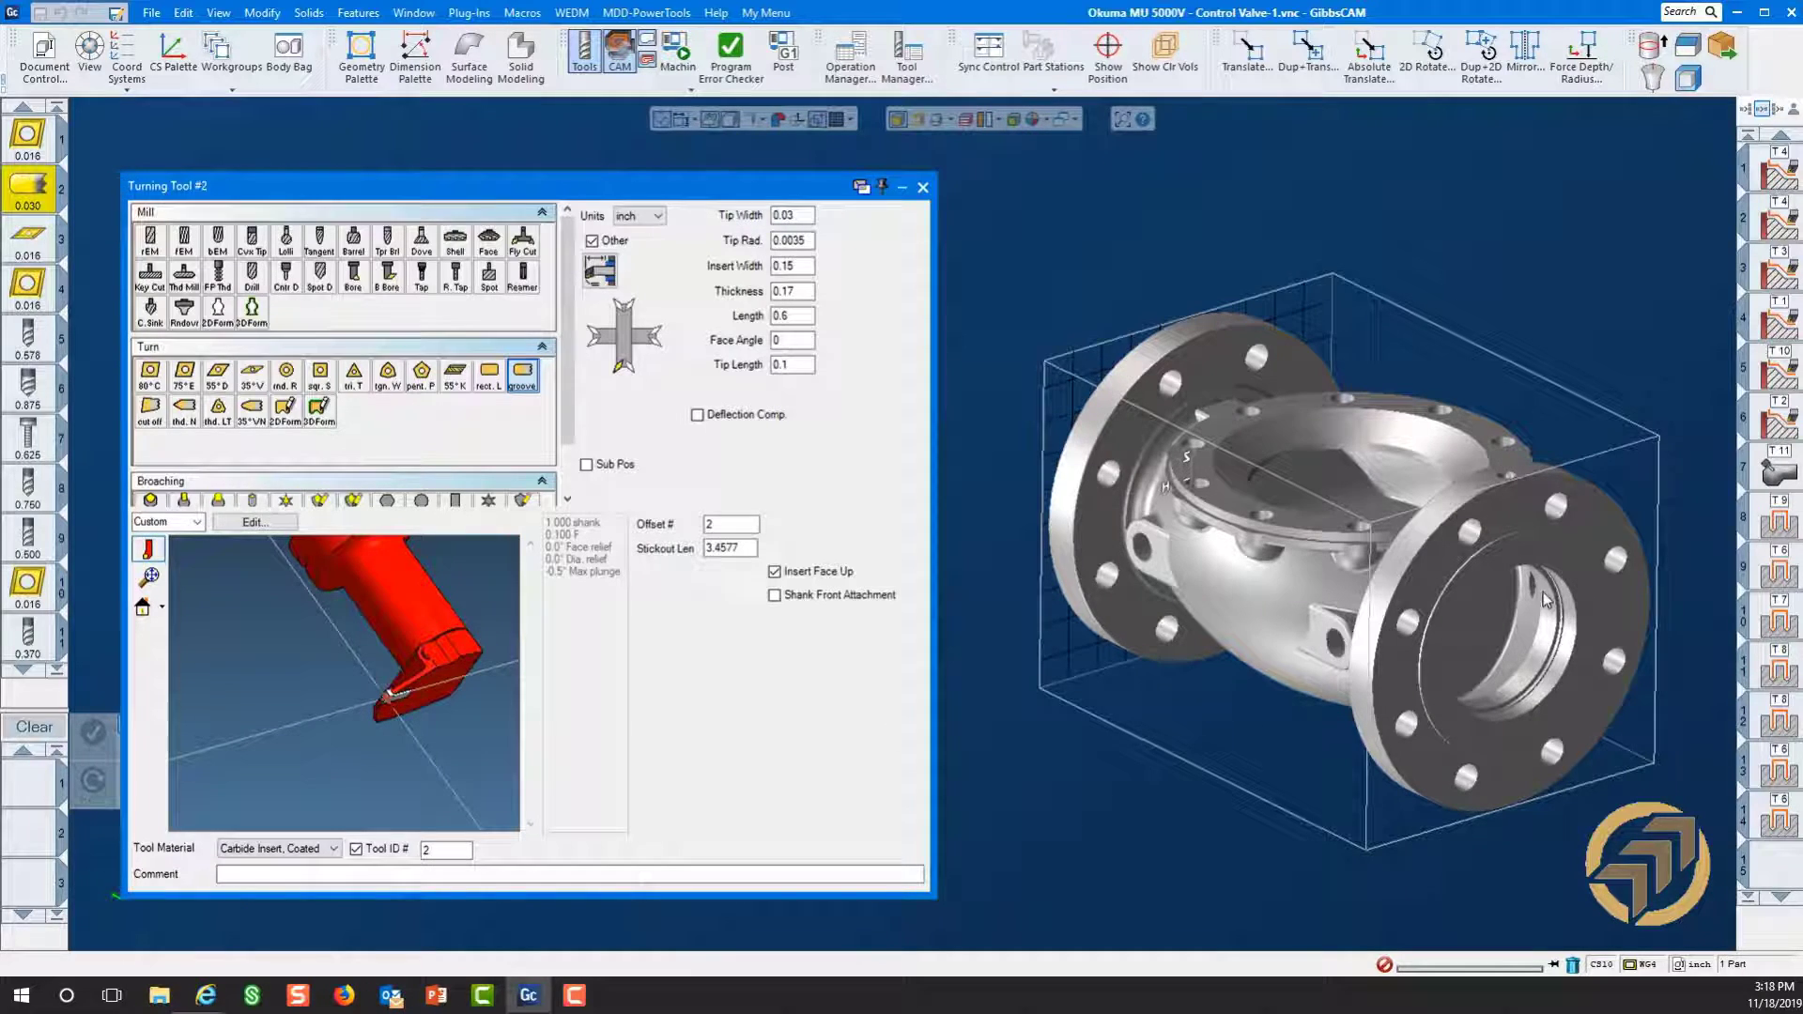
scroll(1586, 658, up, 5)
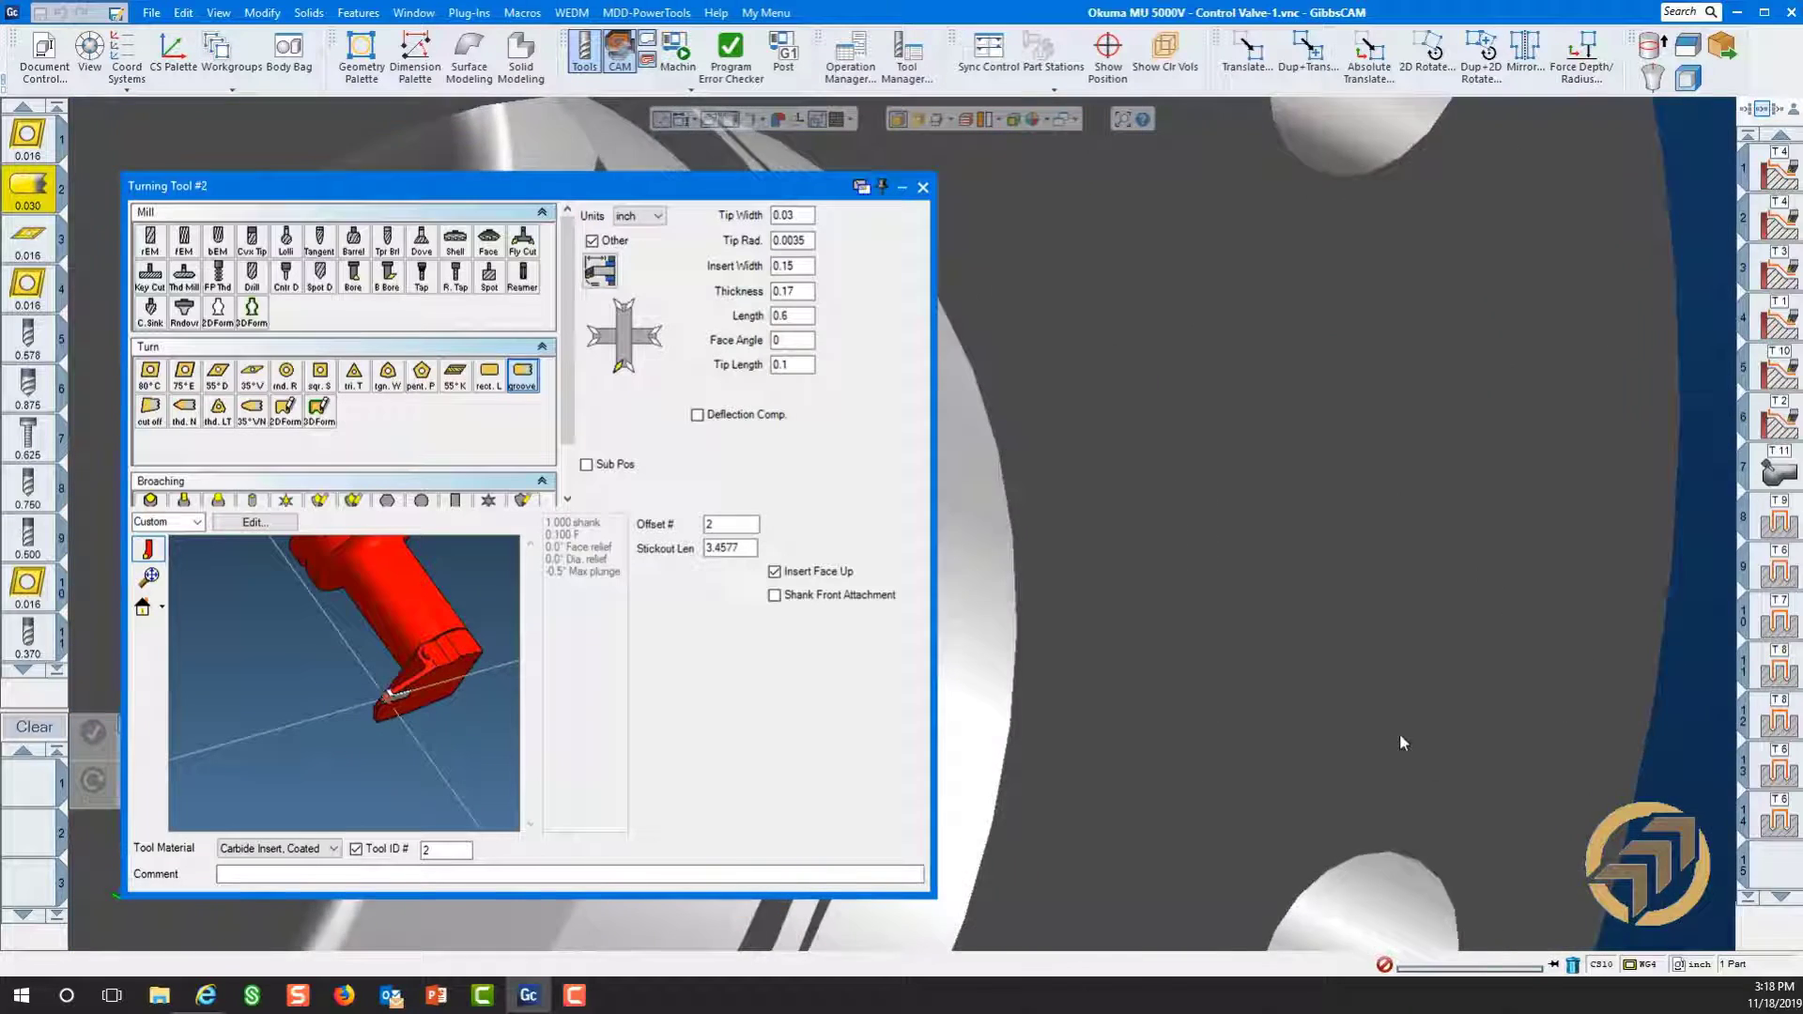
scroll(1402, 742, up, 3)
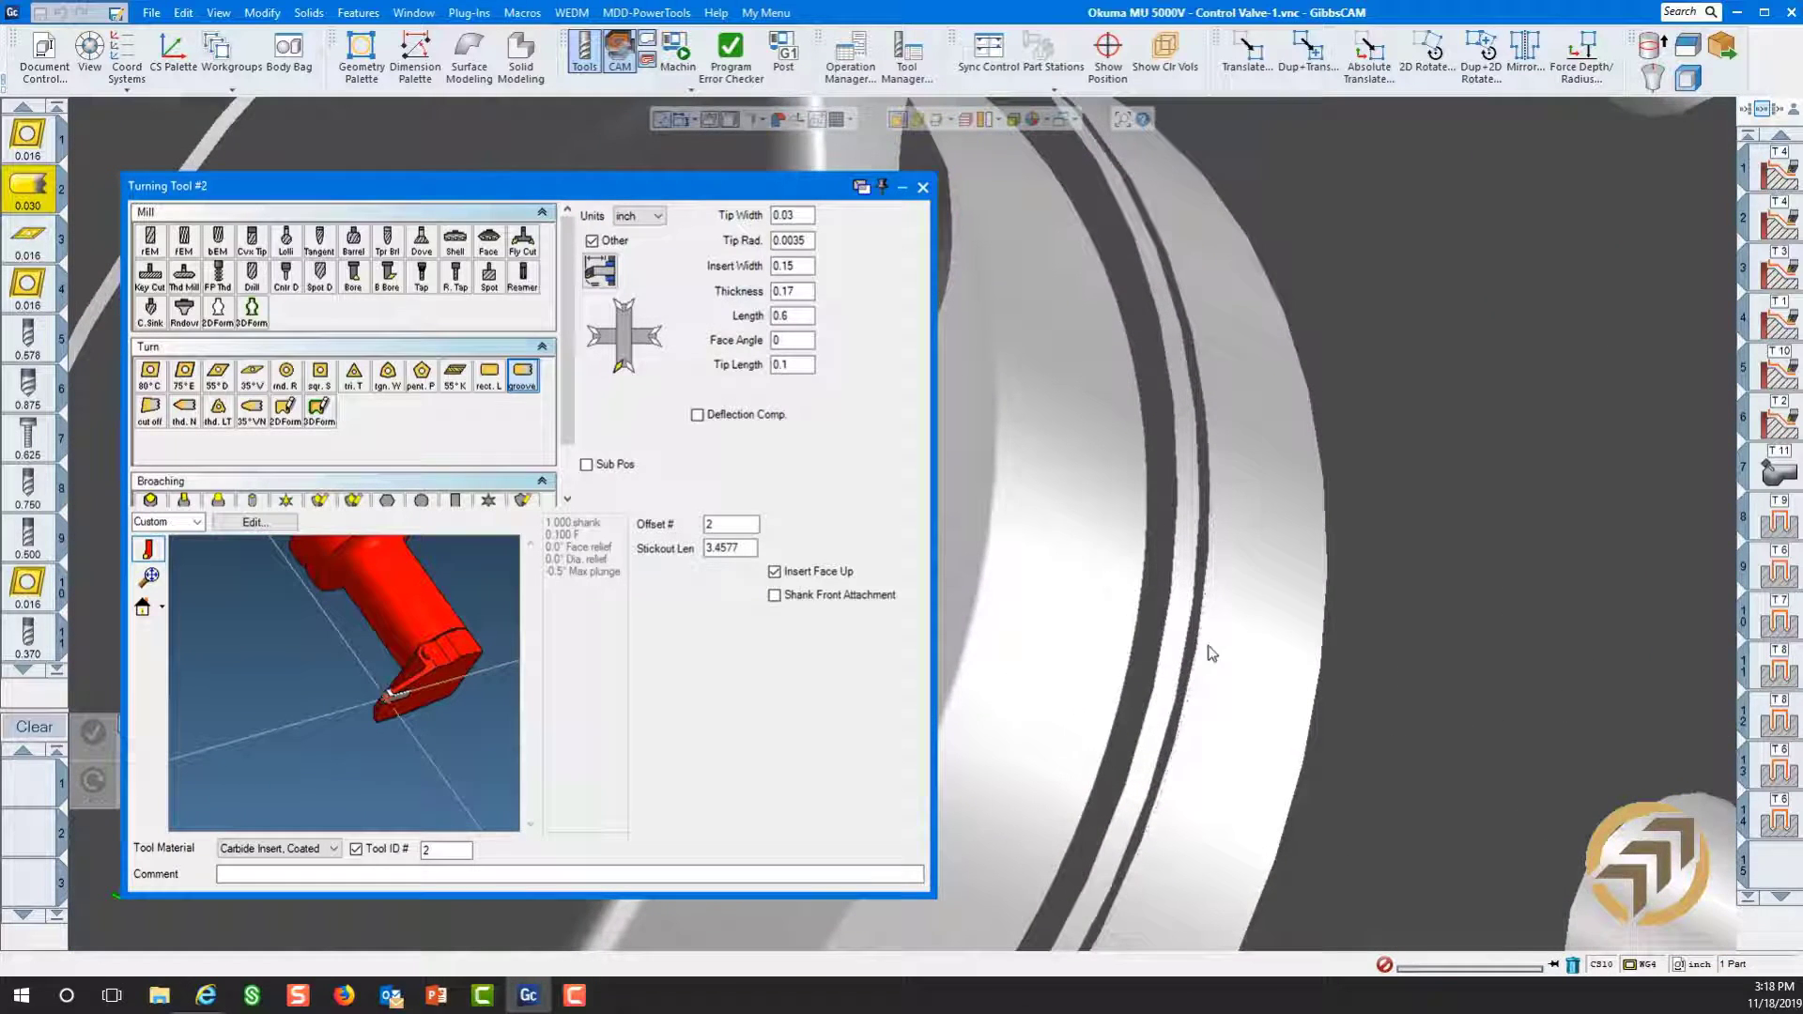
scroll(1211, 655, up, 3)
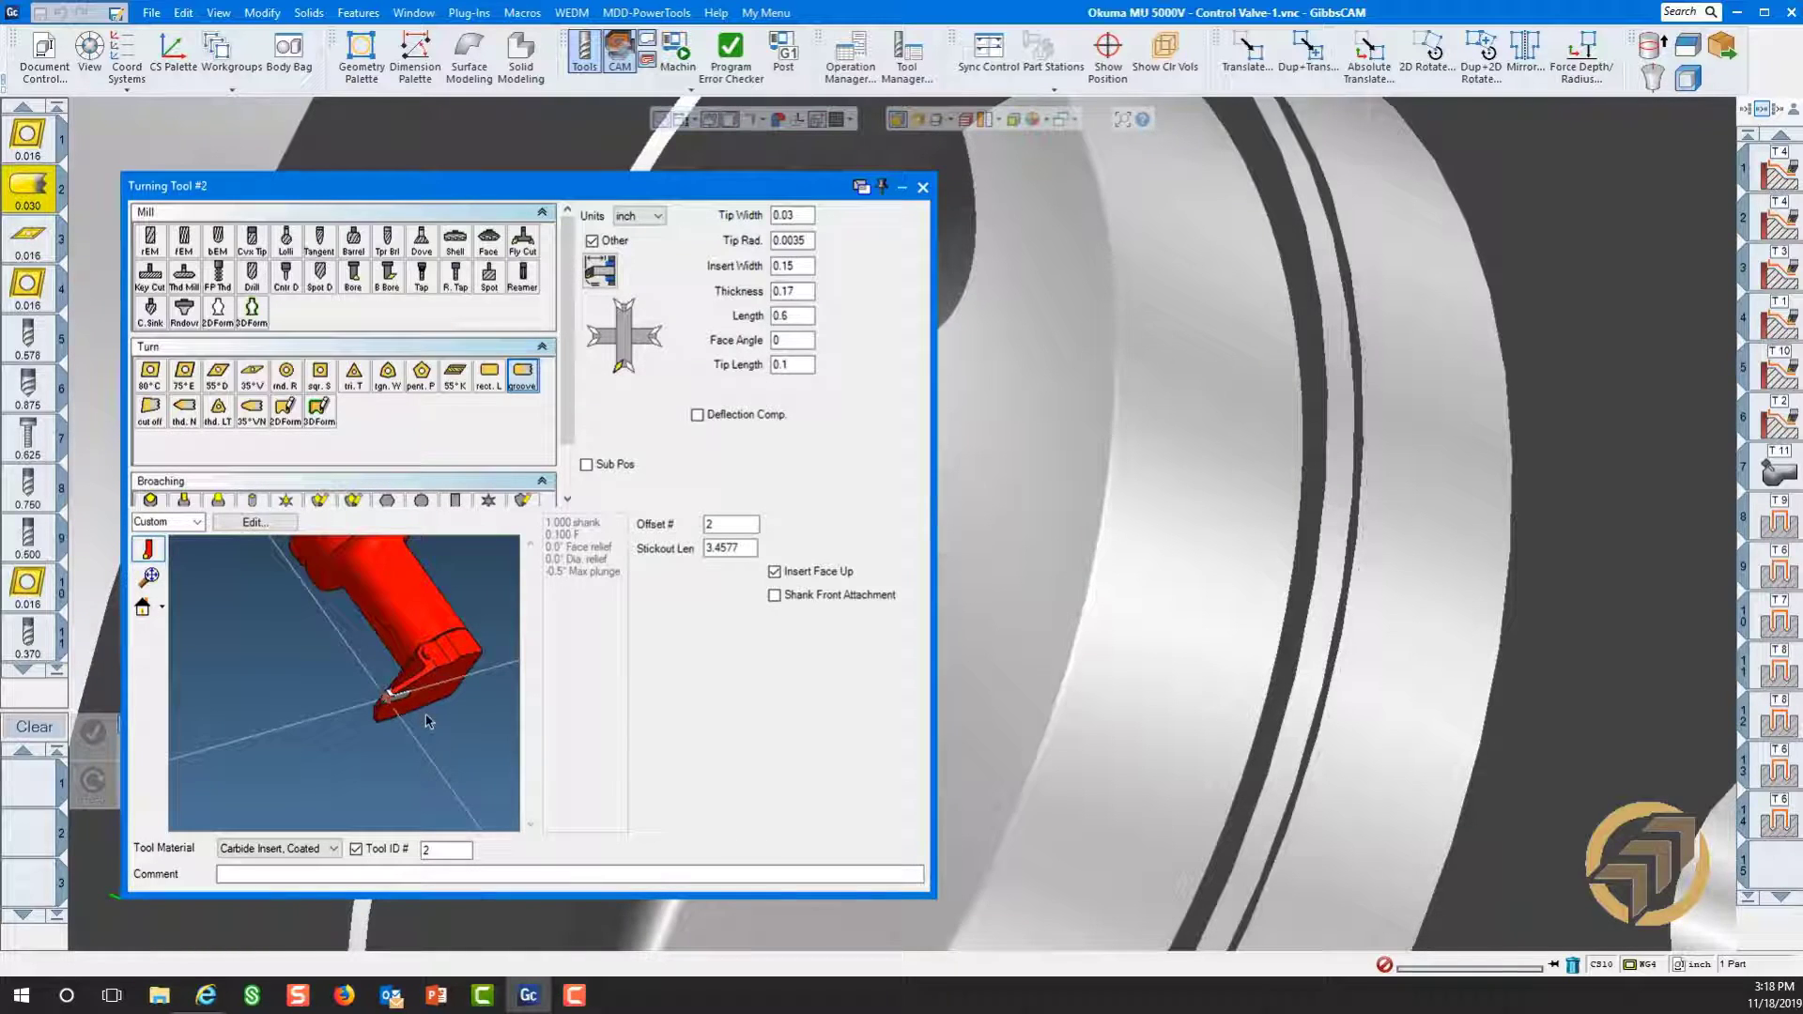
scroll(427, 721, down, 4)
drag(434, 636, 429, 717)
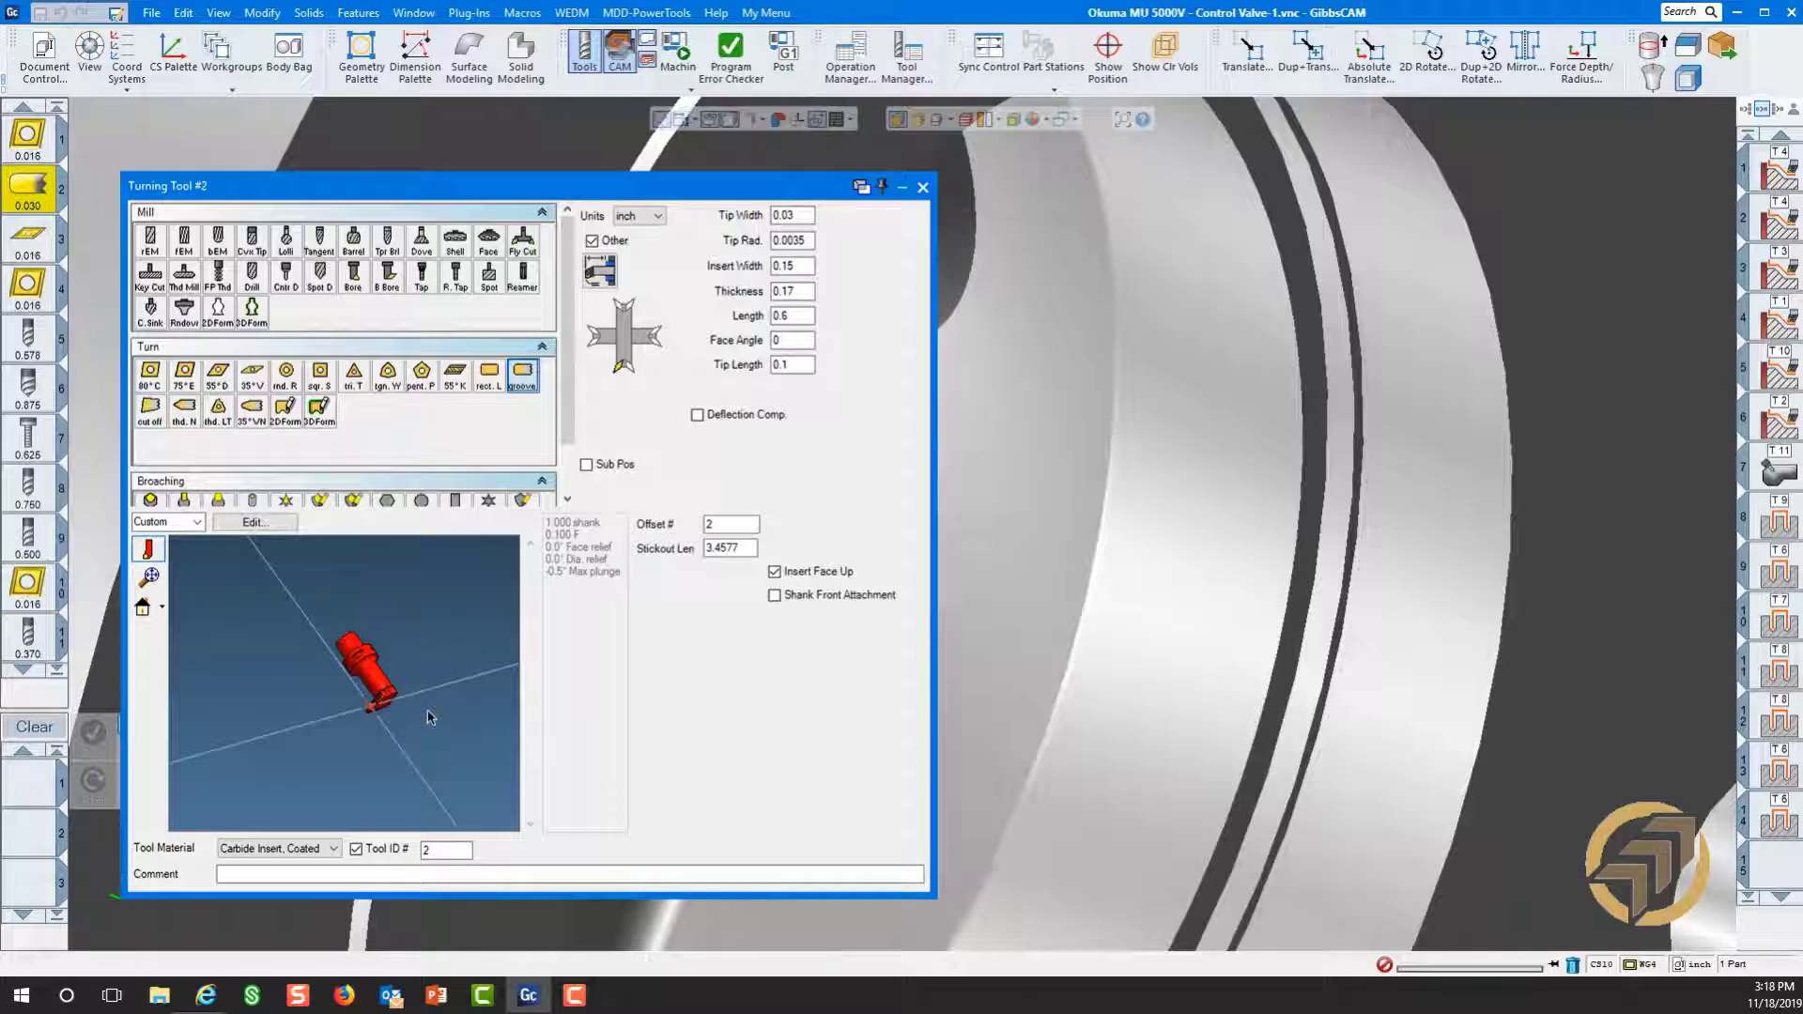
- Show Turning Tool #3, the 35° V boring bar, and read the info cards for tools 4–9
click(40, 246)
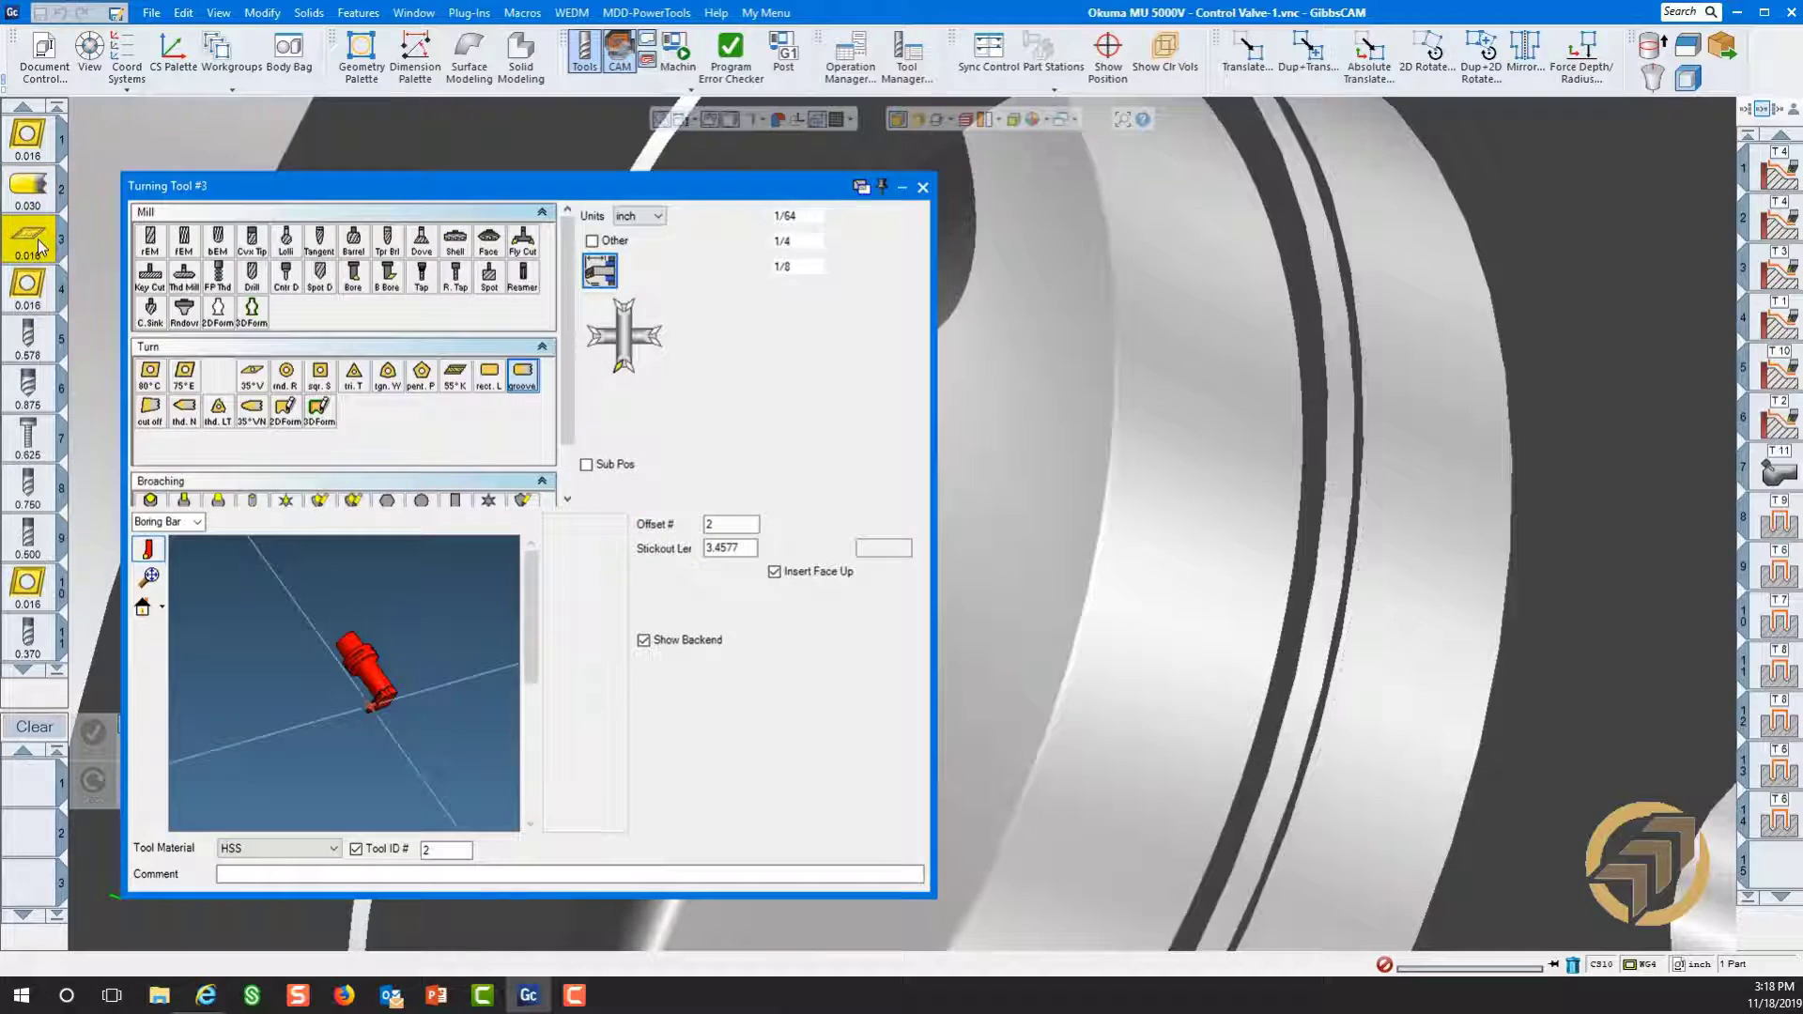
scroll(432, 751, up, 4)
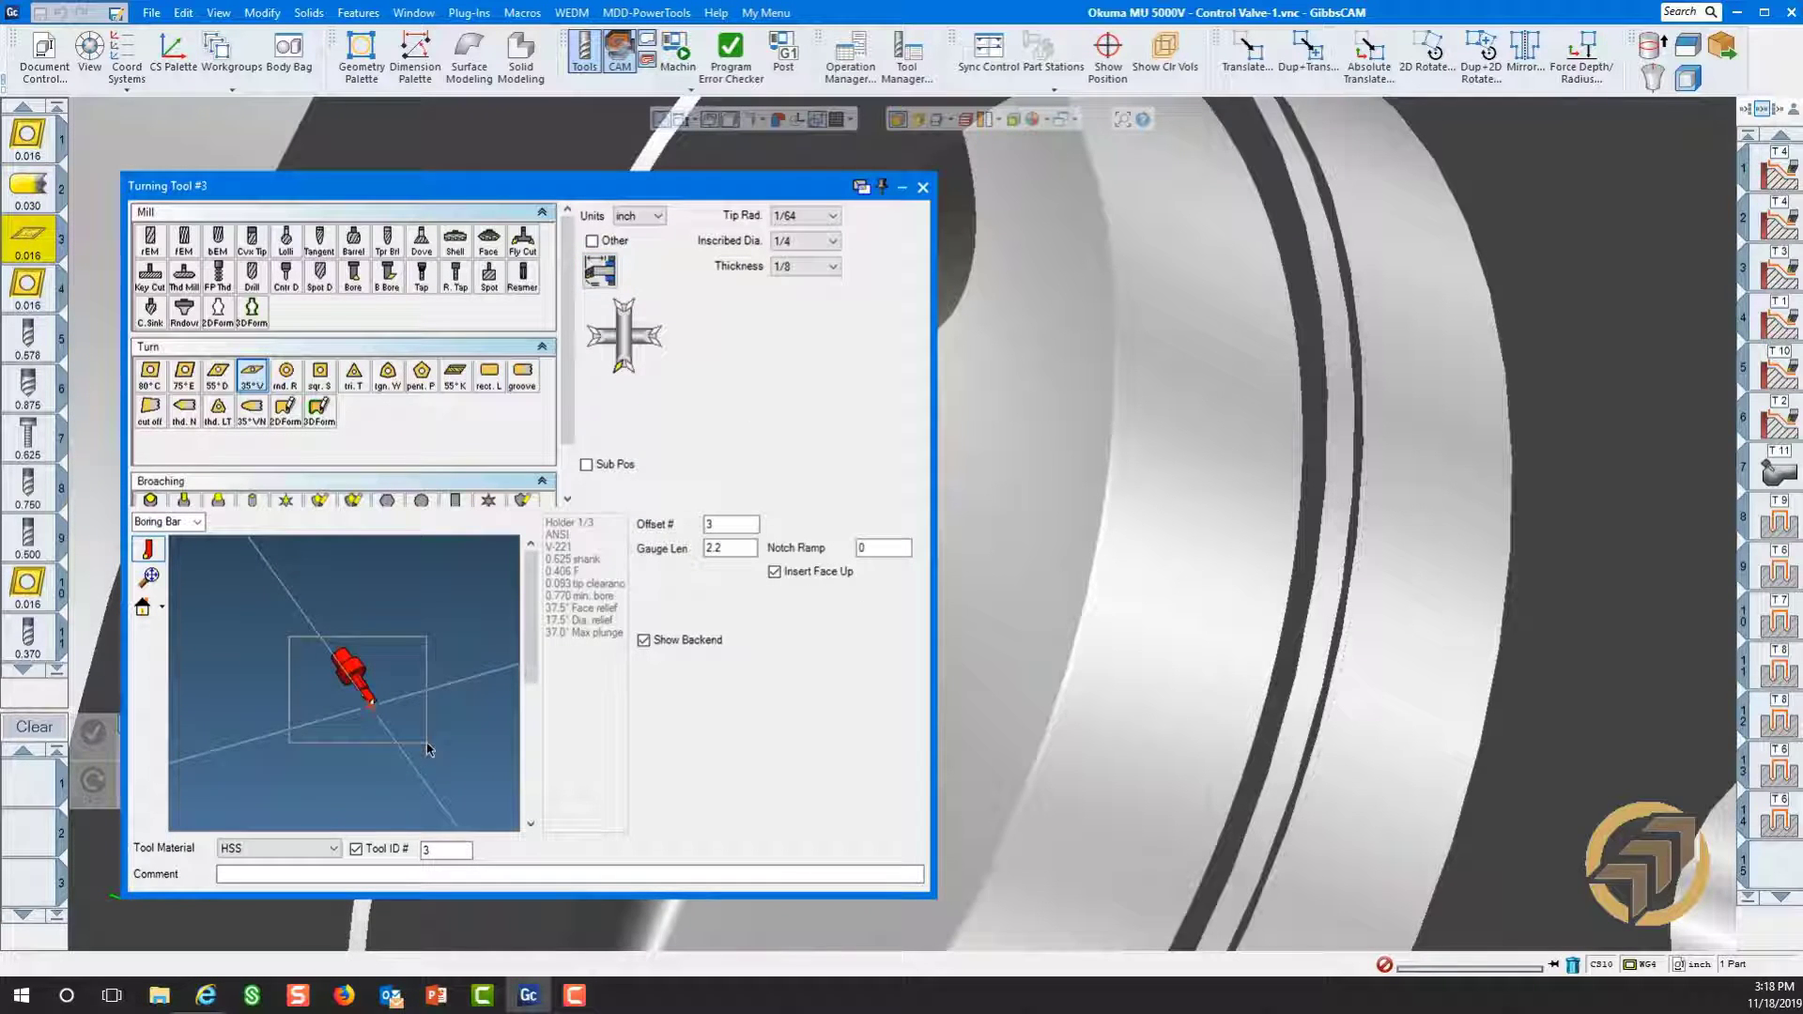
scroll(454, 780, up, 2)
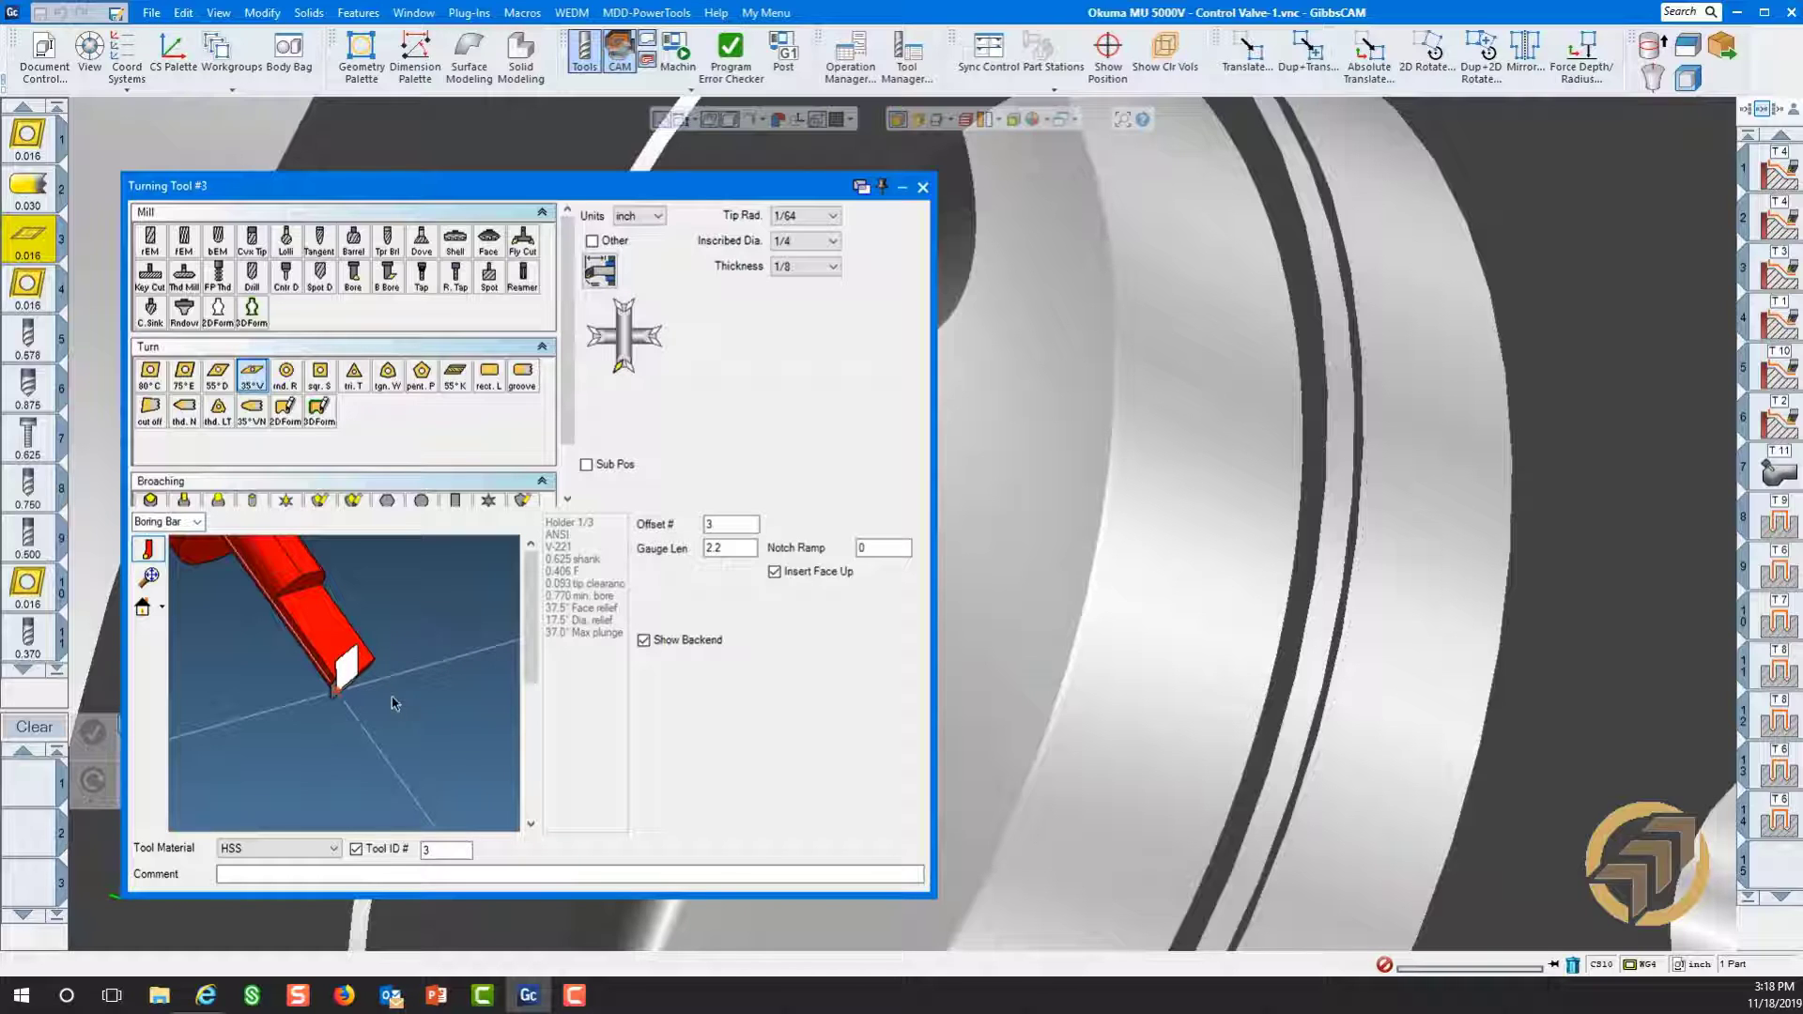
mouse_move(38, 303)
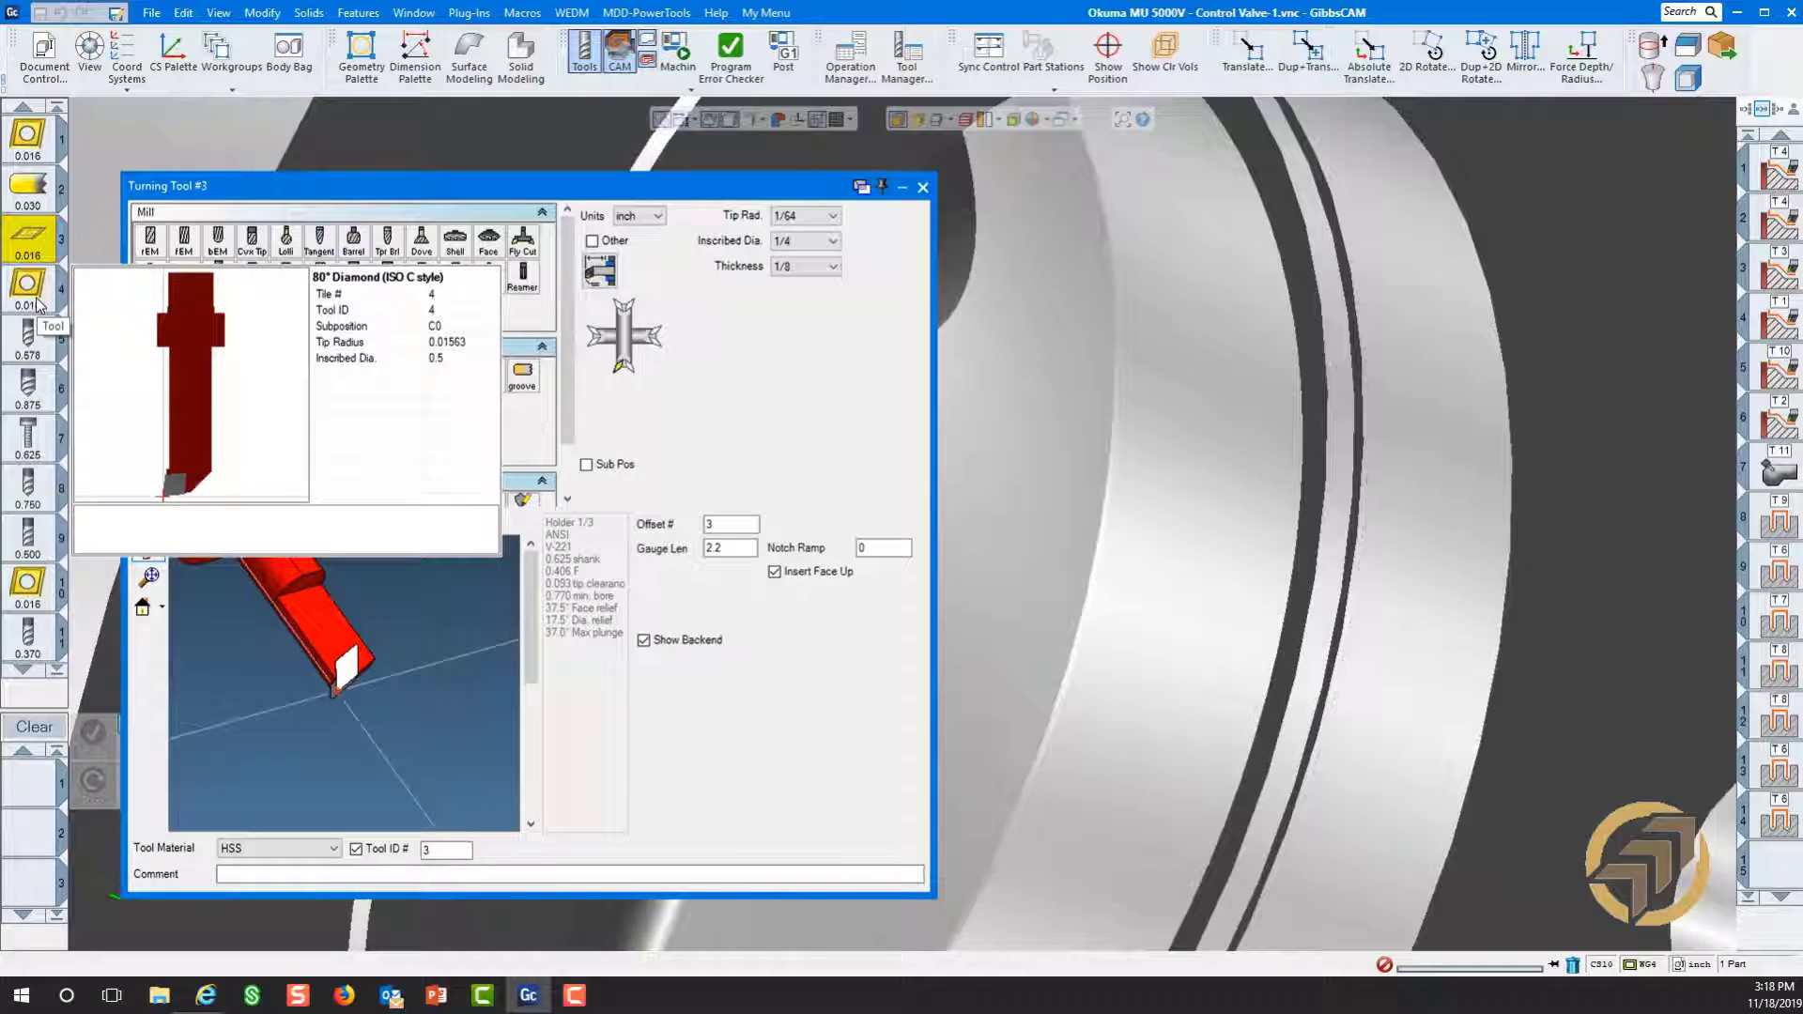
mouse_move(31, 355)
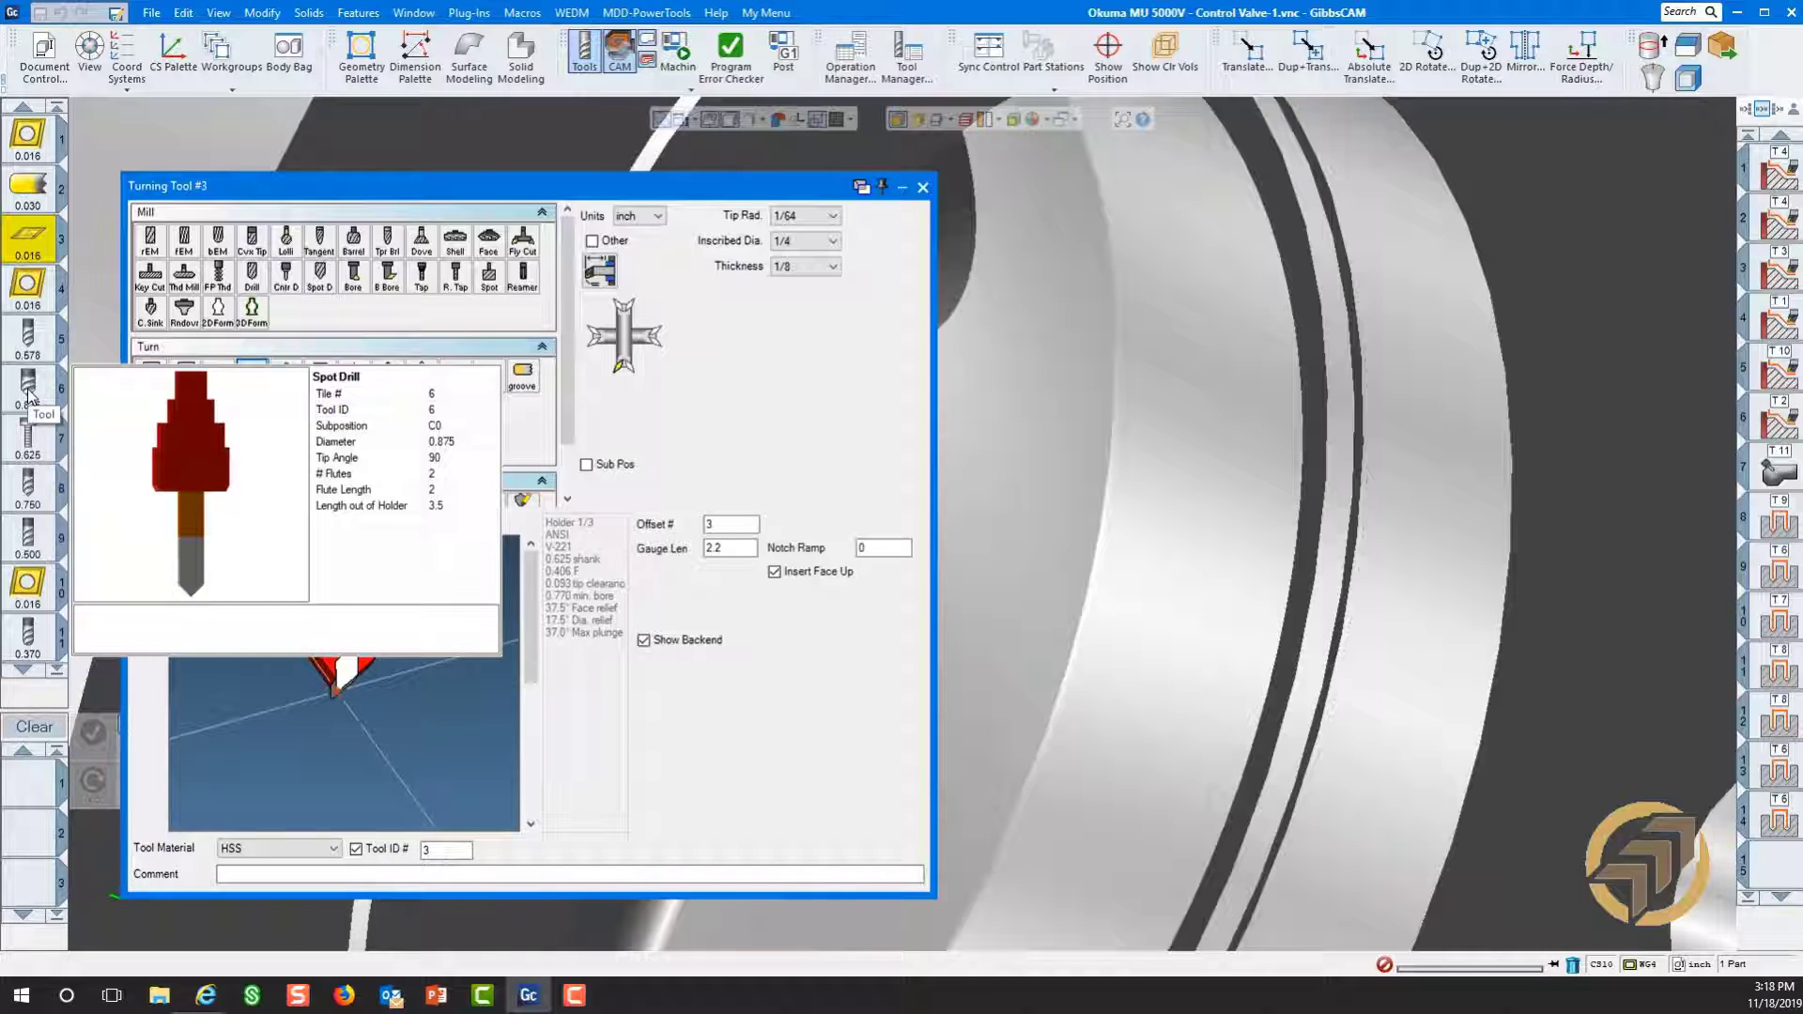
mouse_move(31, 449)
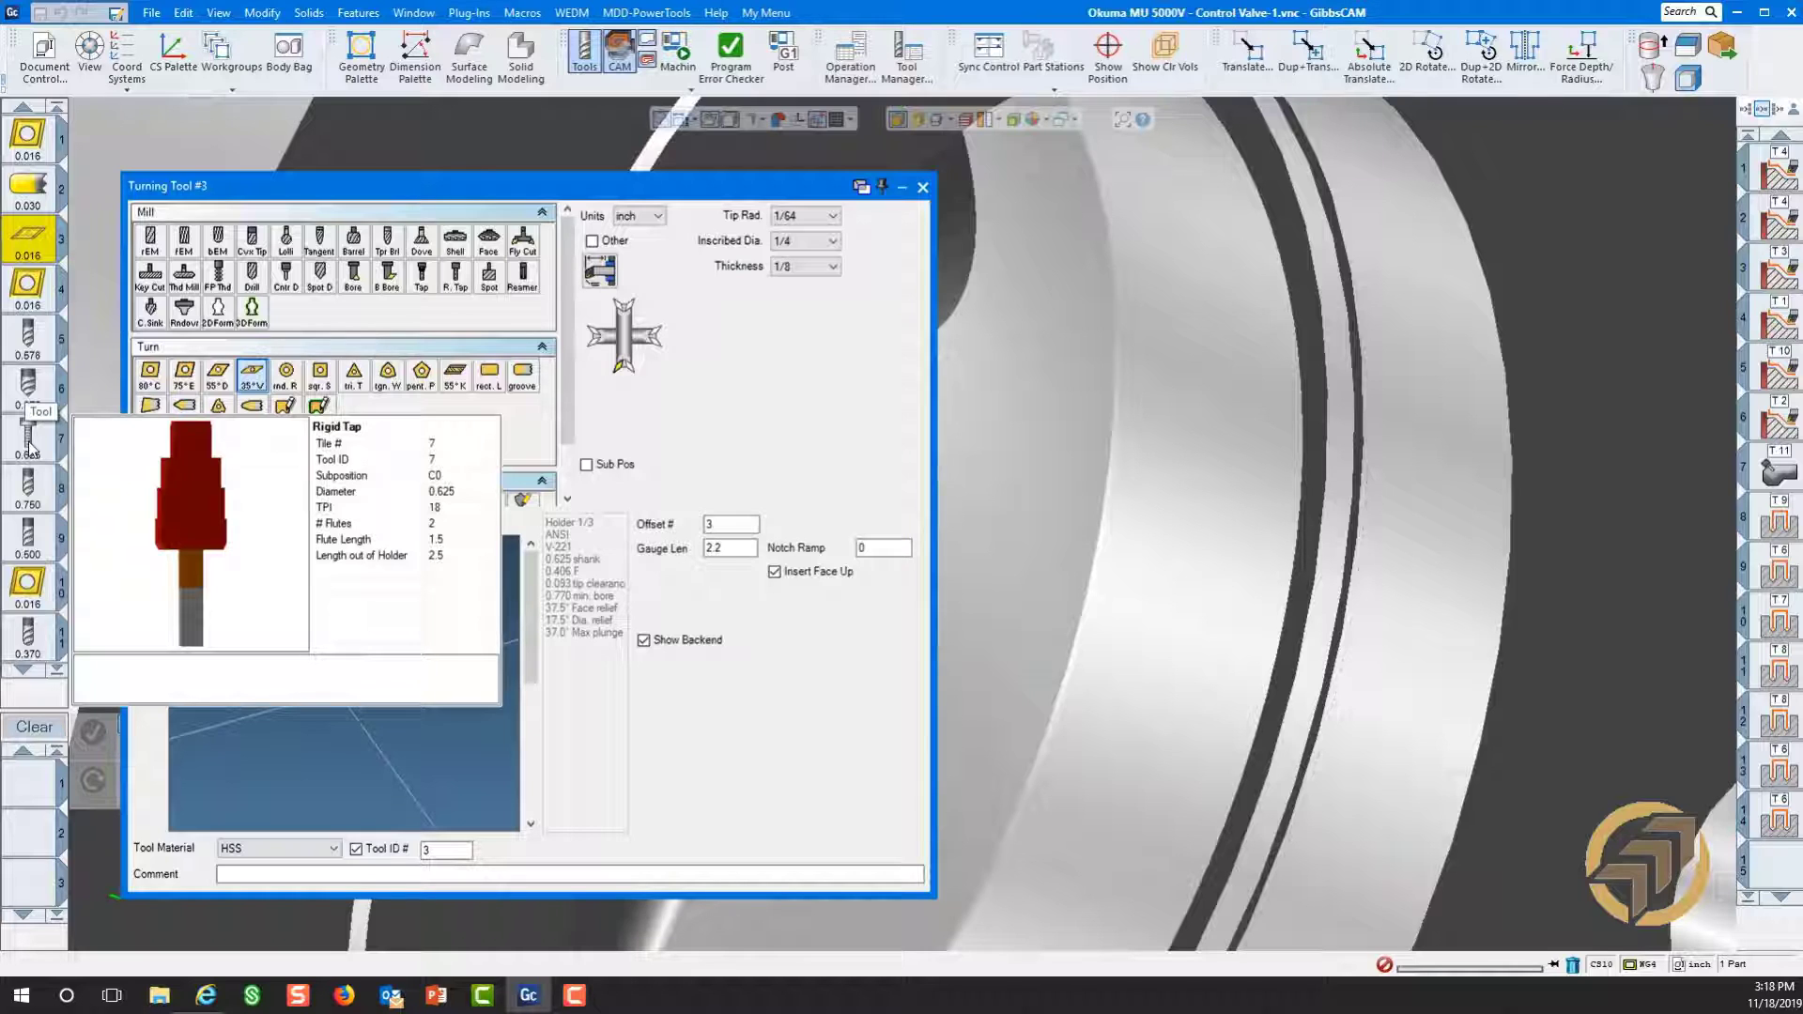
mouse_move(37, 499)
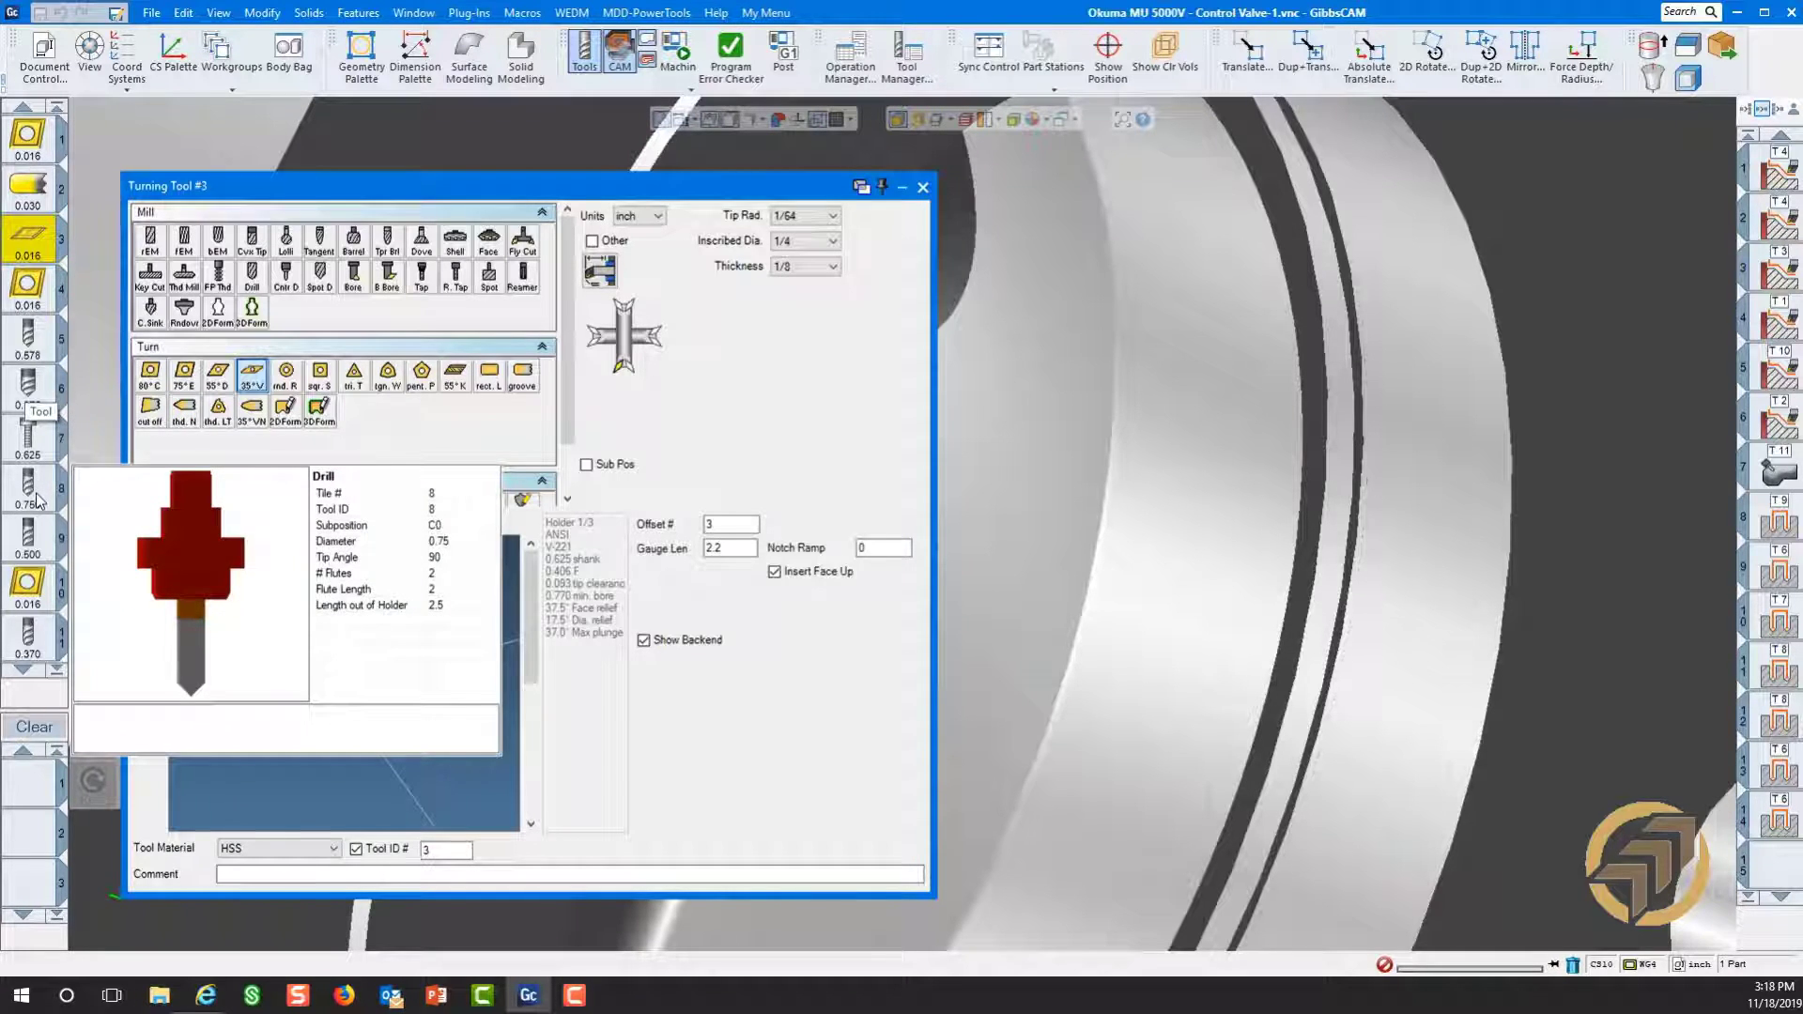
mouse_move(34, 552)
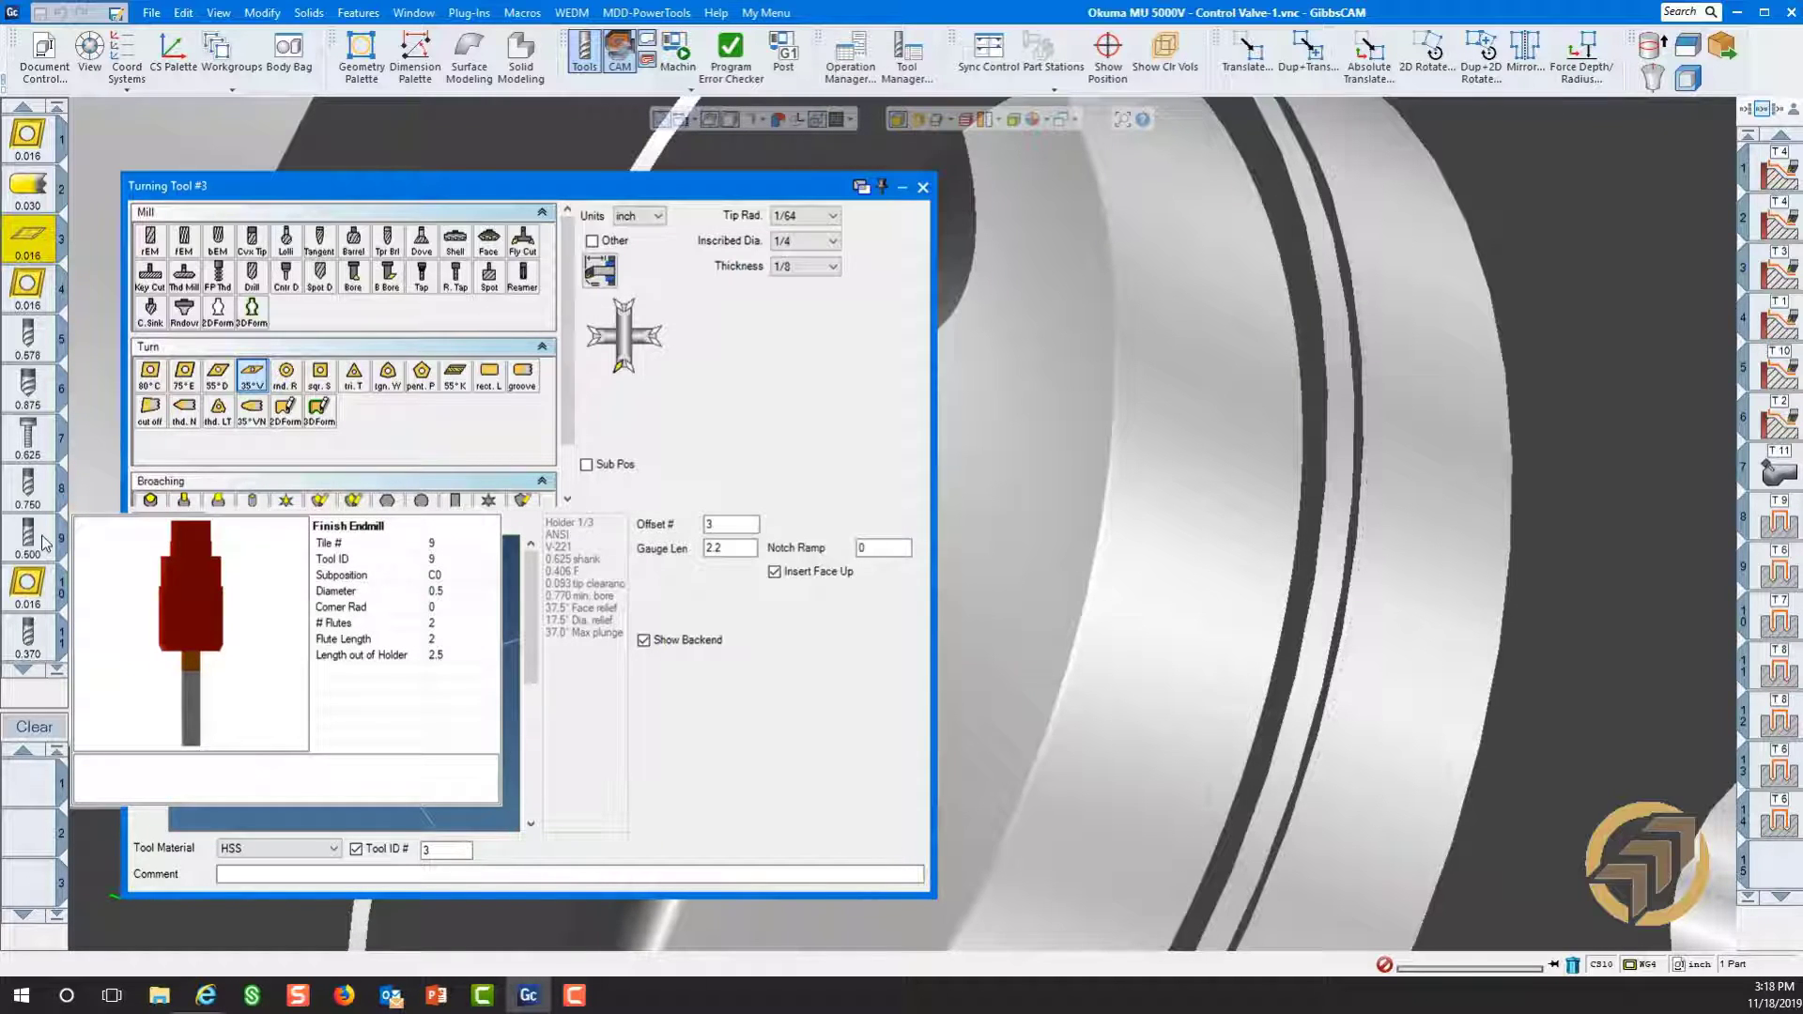
- Close the tool definition and reposition the valve model in the view
click(922, 188)
scroll(1151, 455, down, 6)
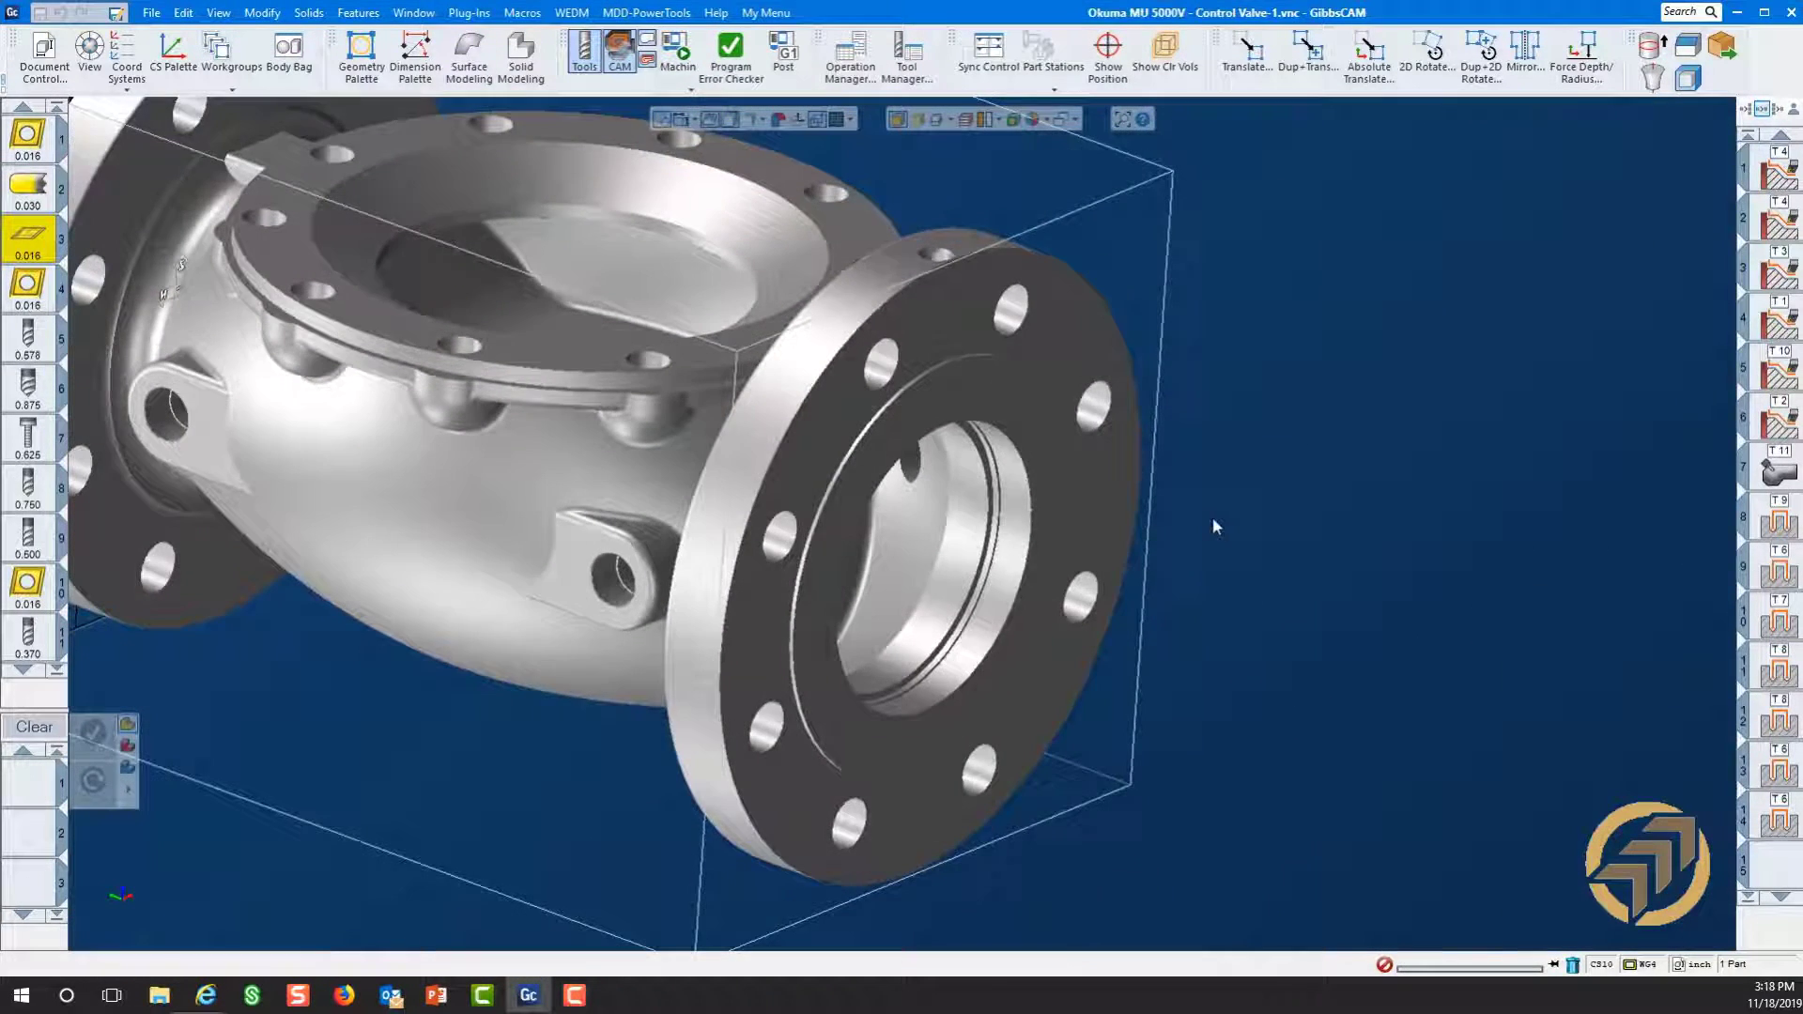
scroll(1213, 526, down, 3)
middle_drag(1215, 551, 1202, 648)
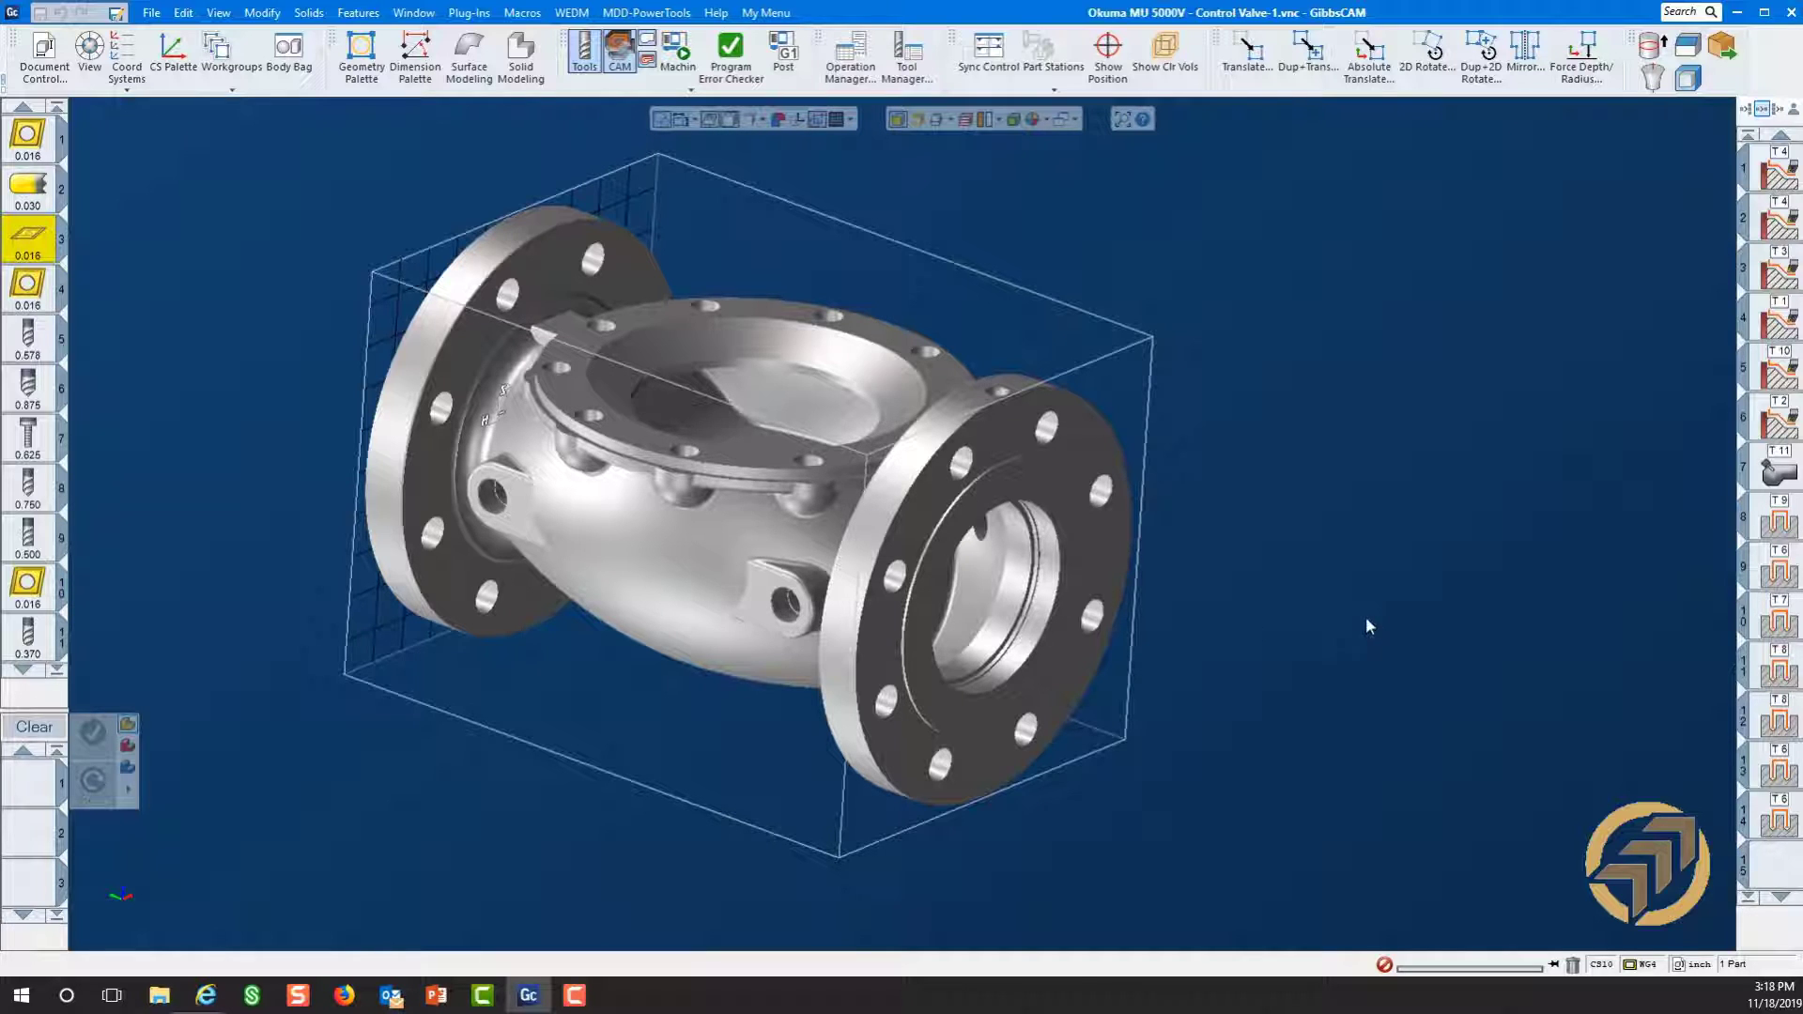
mouse_move(1407, 612)
middle_down()
mouse_move(1541, 644)
mouse_move(1477, 576)
mouse_move(1425, 583)
middle_up()
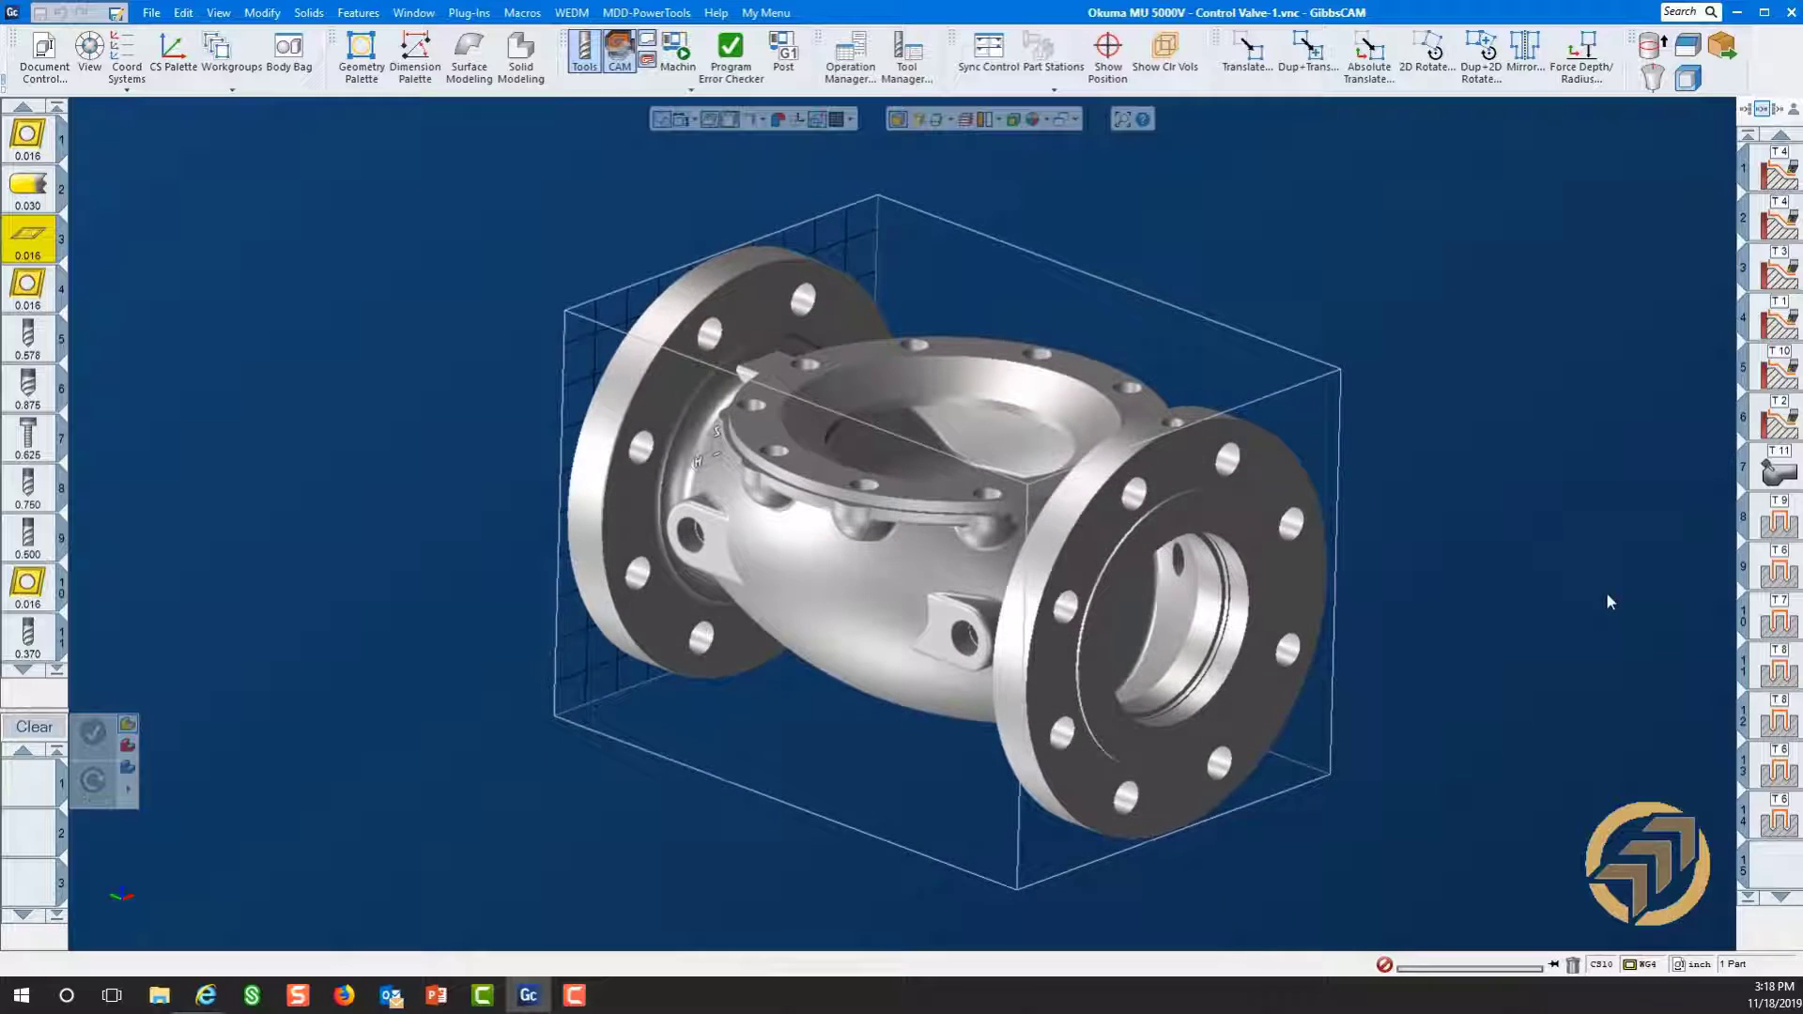
scroll(1605, 592, up, 2)
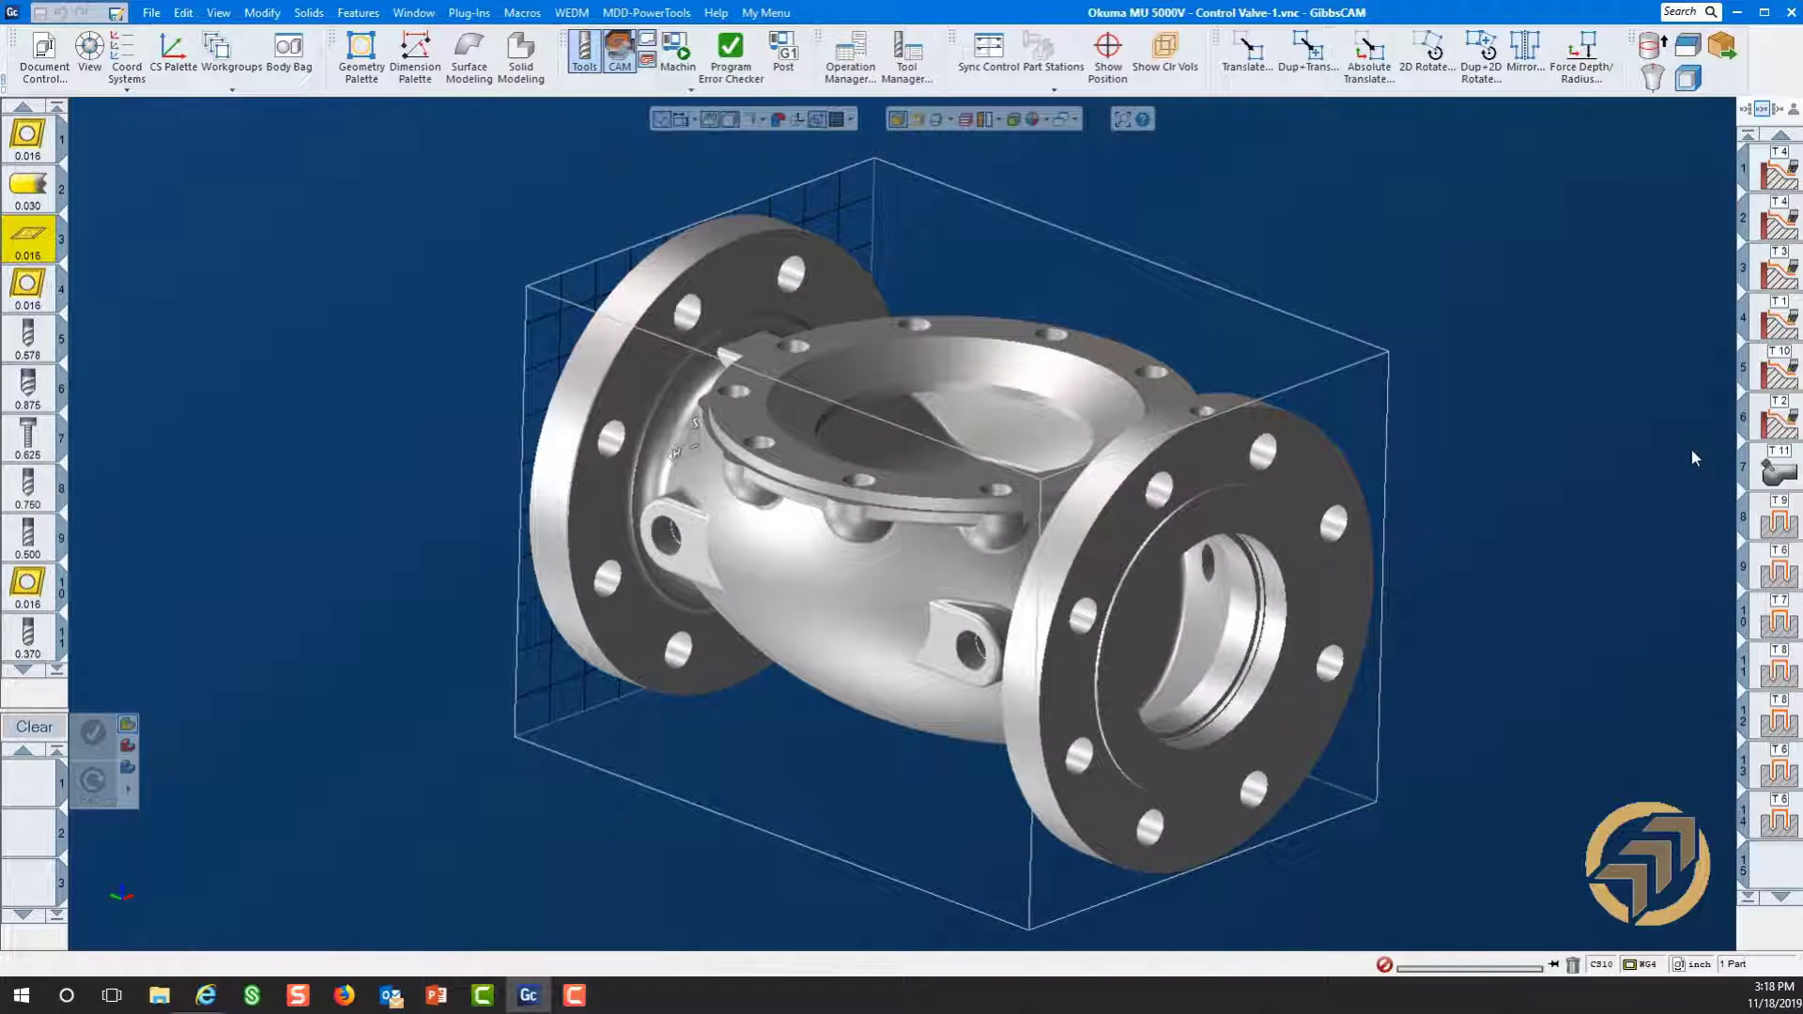
scroll(423, 302, up, 1)
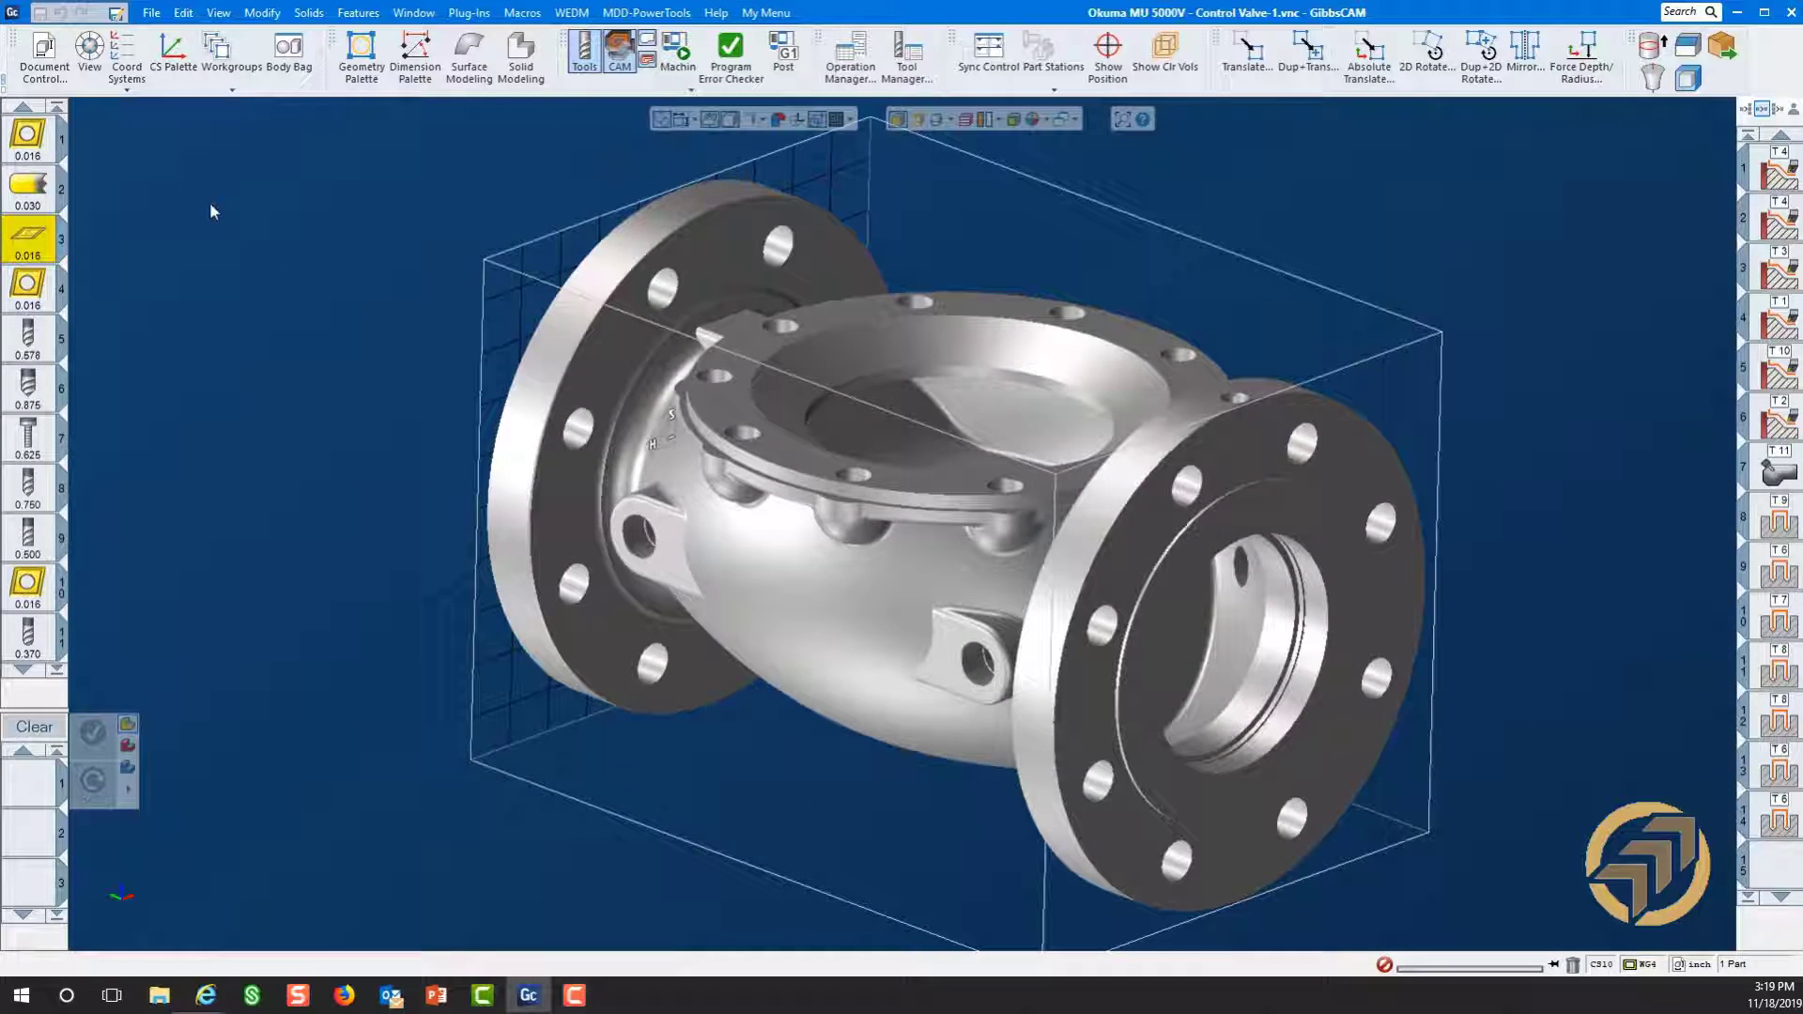
- Make '1 XY plane' the active coordinate system and tilt the valve's top toward the viewer
click(130, 58)
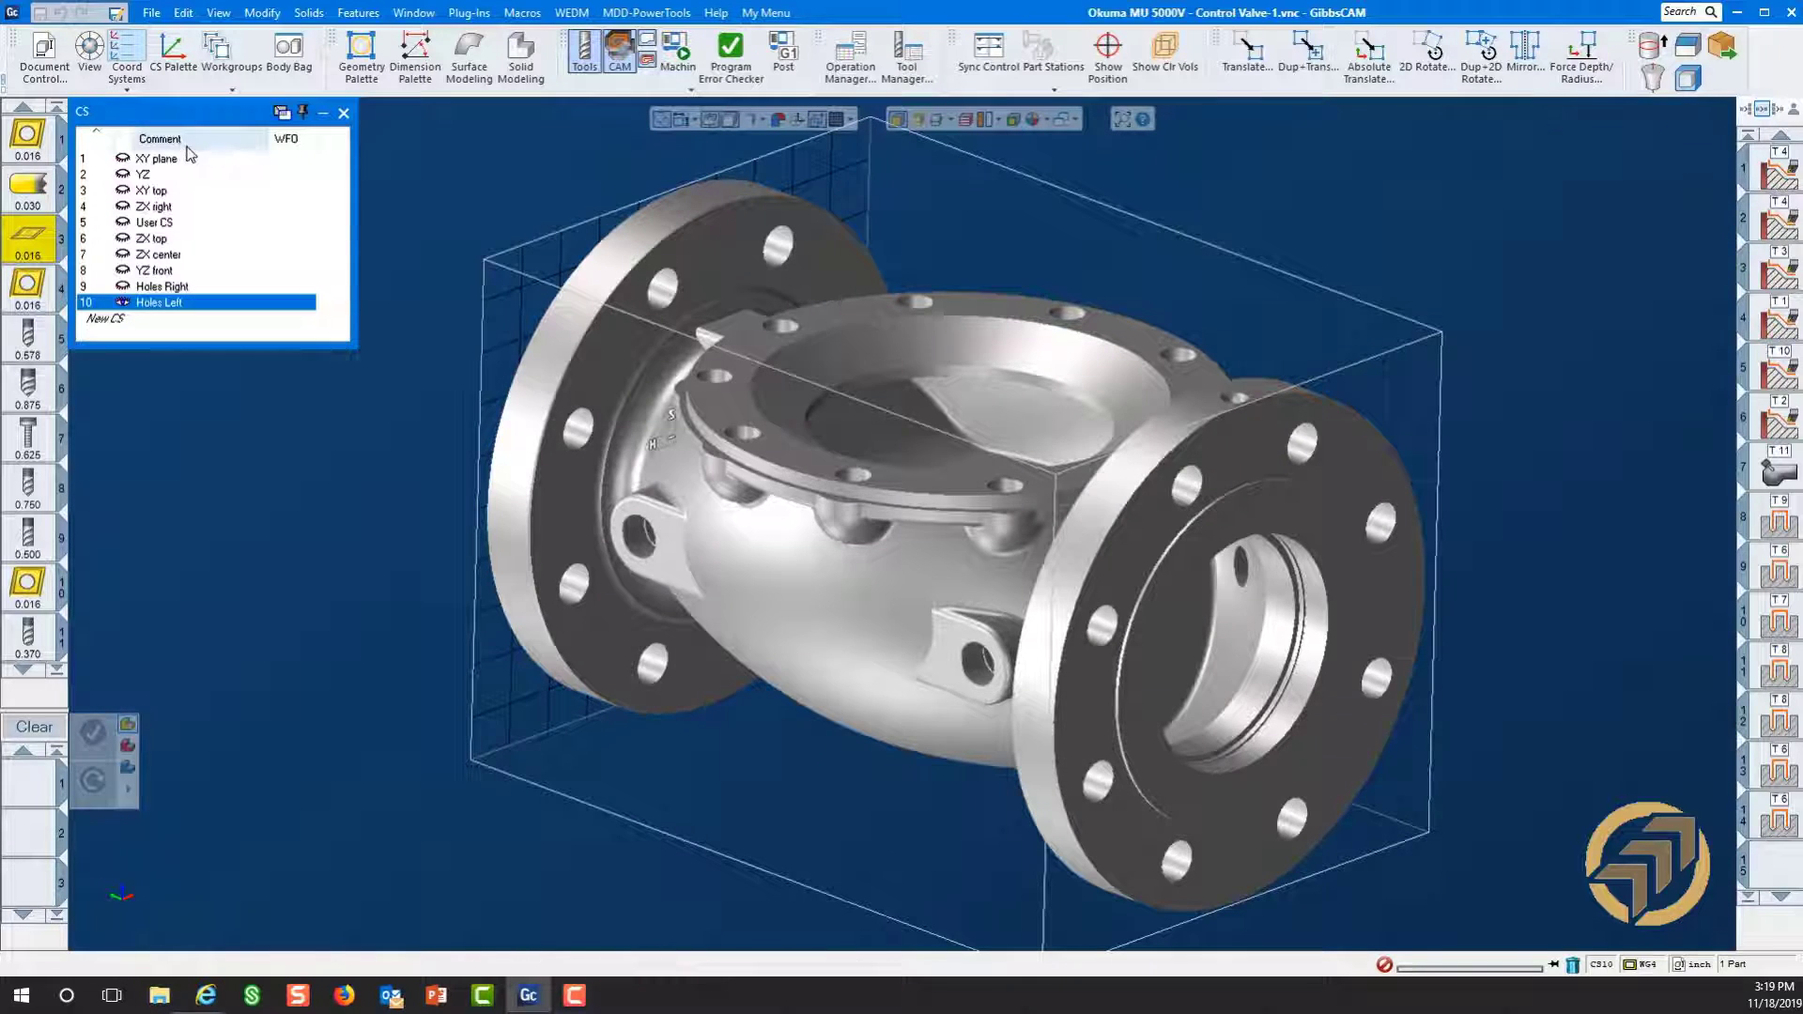
click(160, 159)
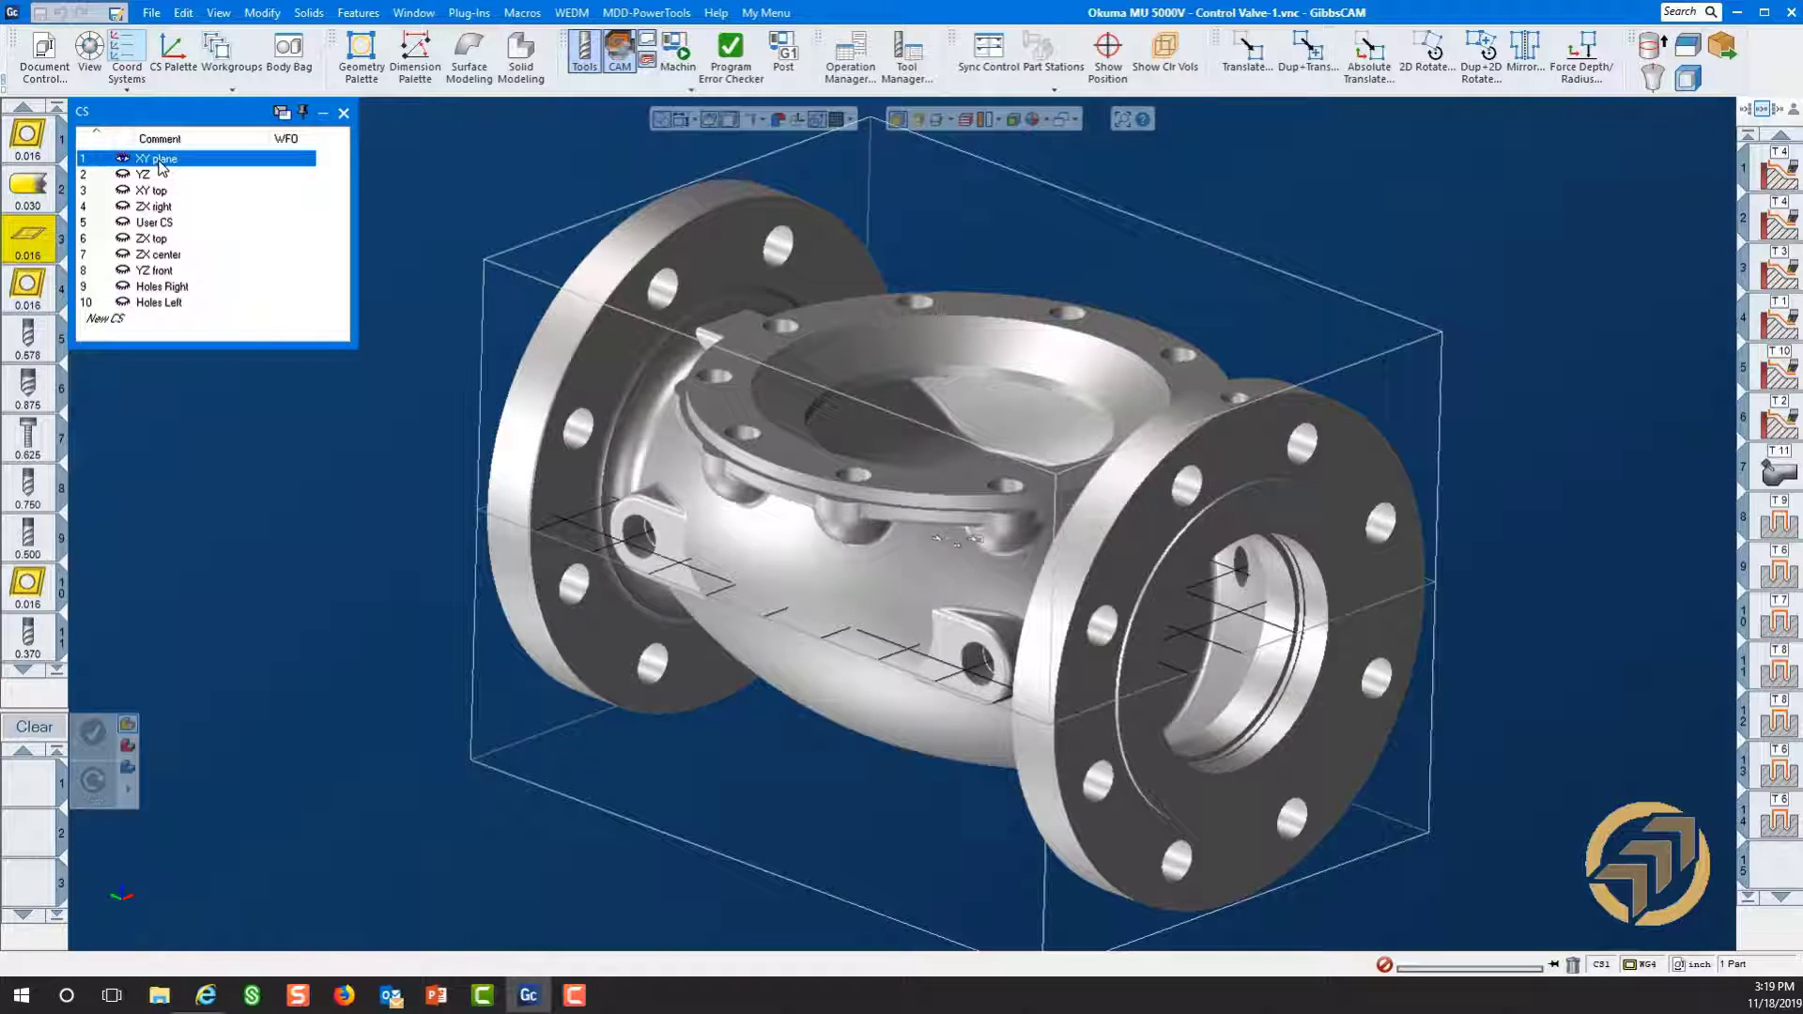
middle_drag(842, 591, 762, 801)
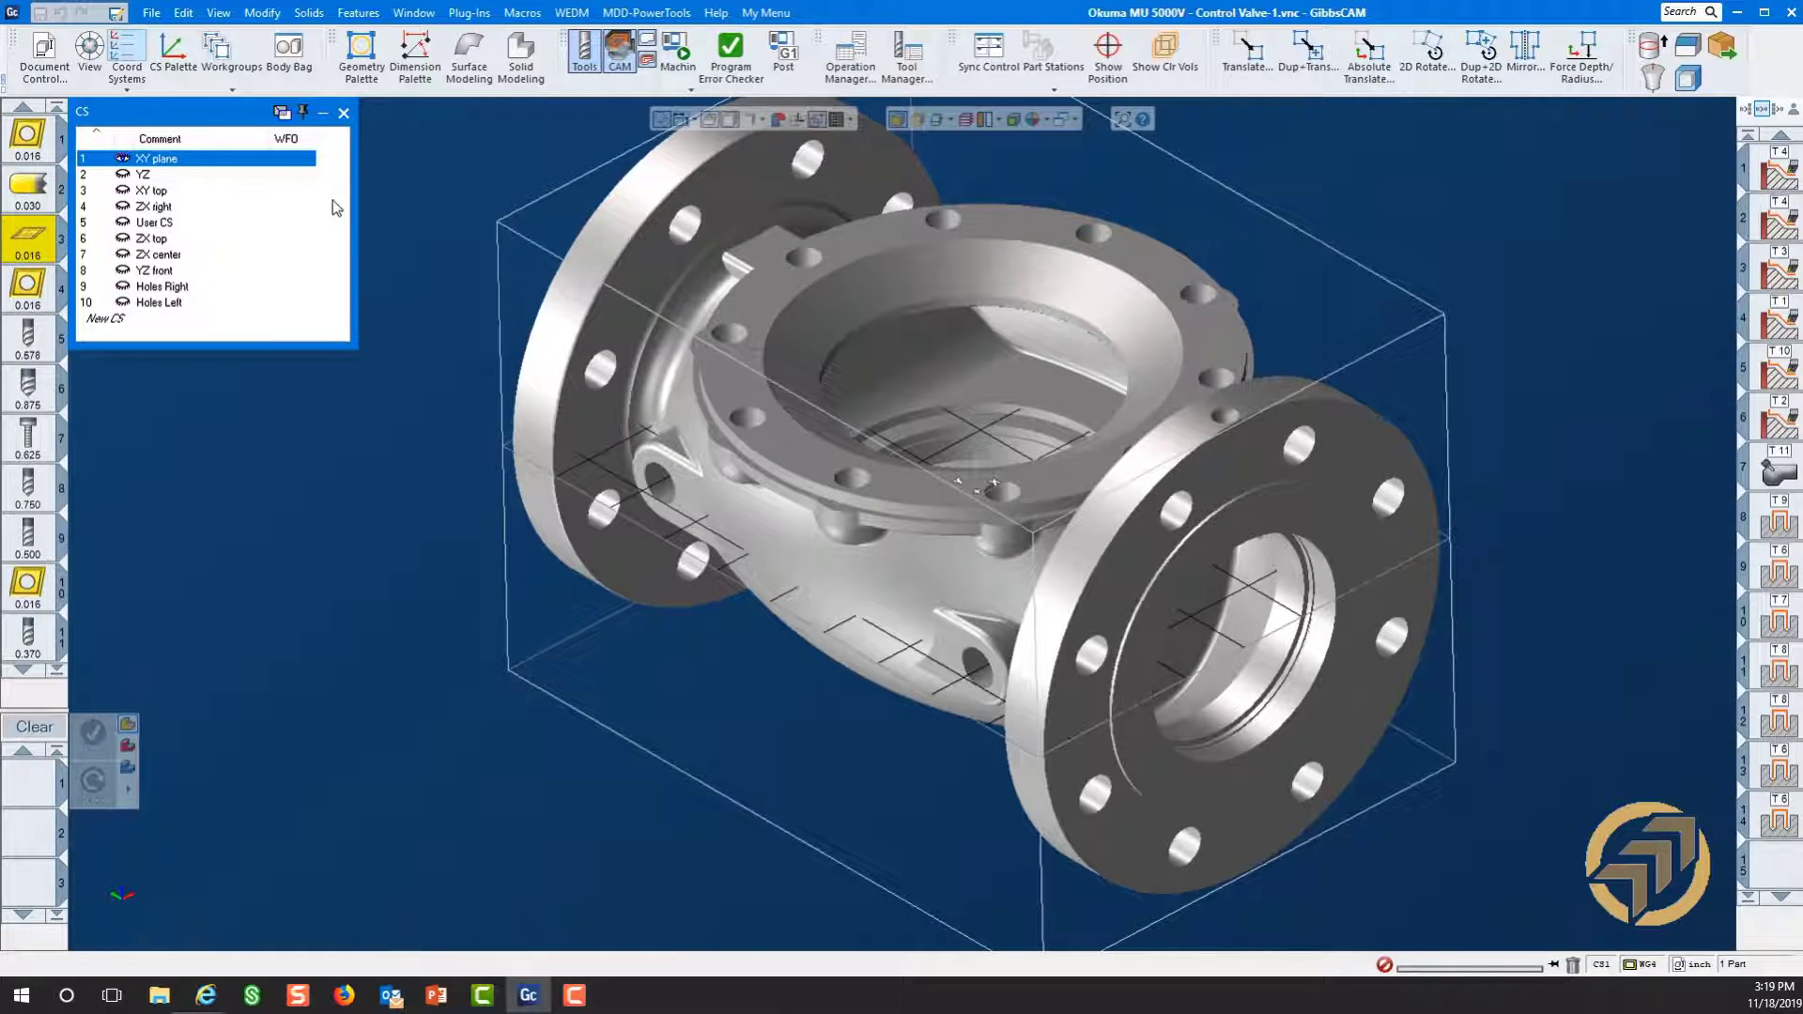
- Assign tool 4, the 80° diamond insert, to contour operation 1 and regenerate its toolpath
click(344, 114)
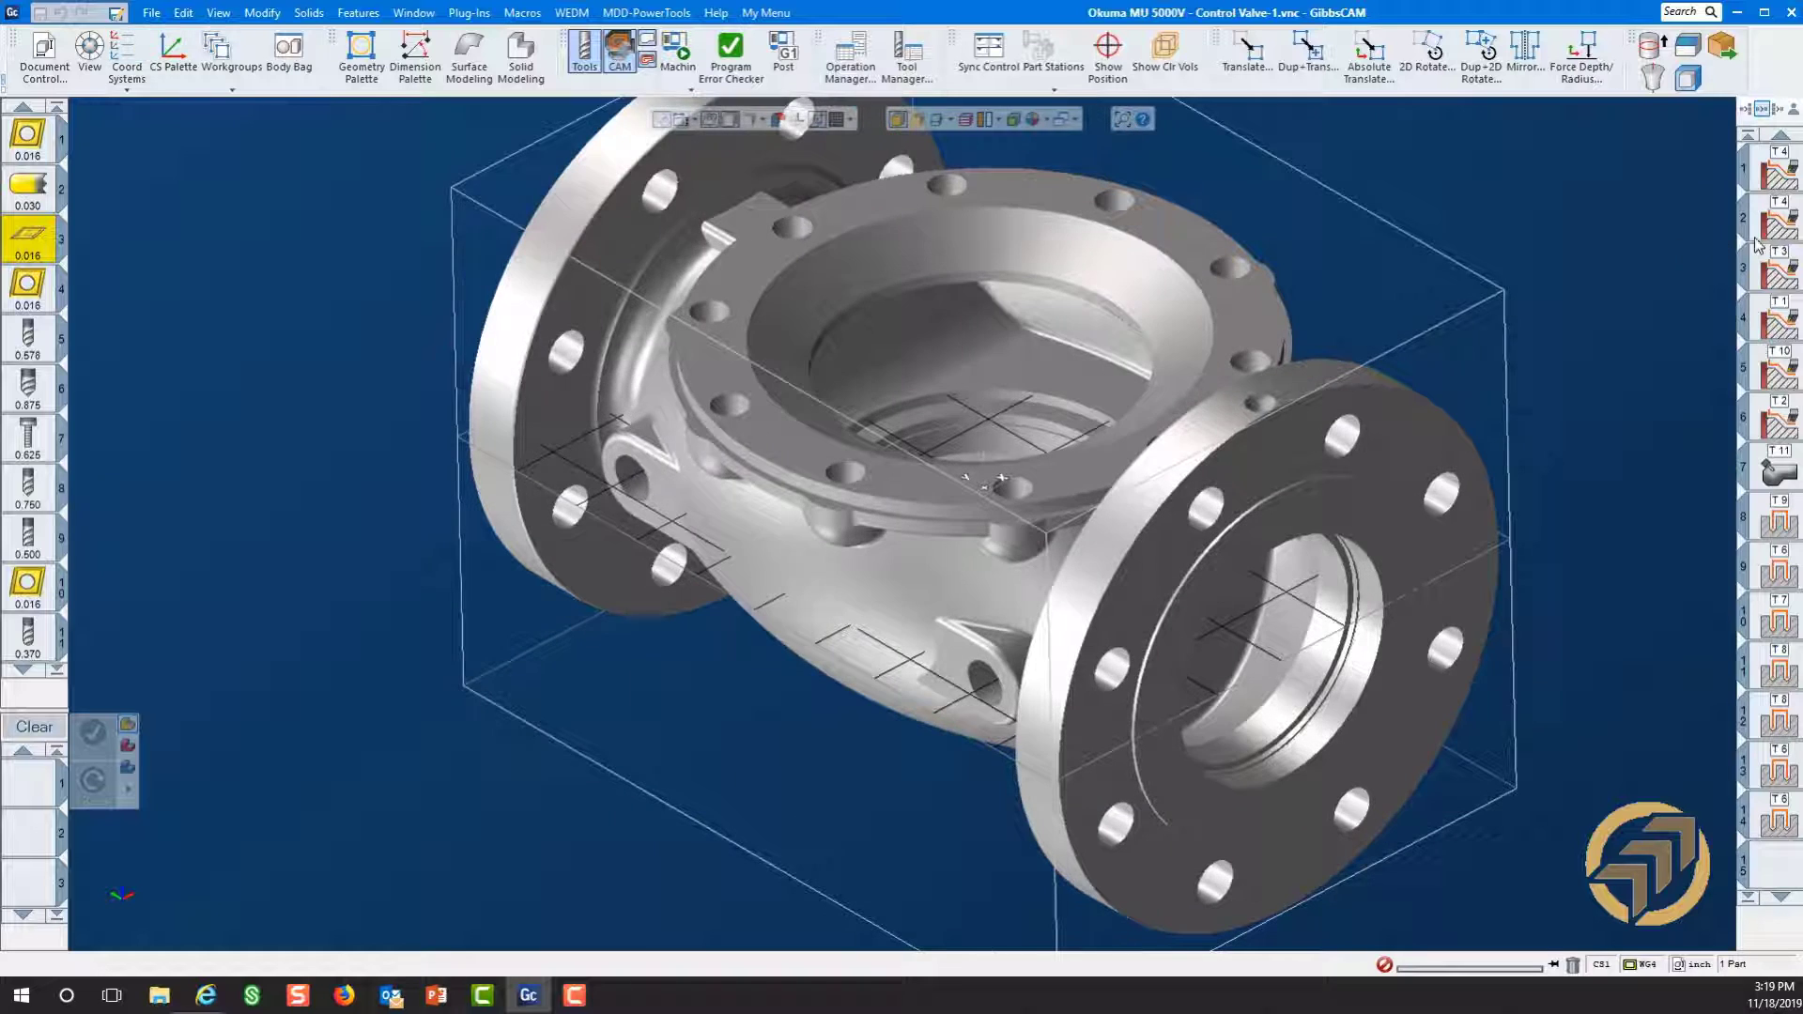
click(1781, 176)
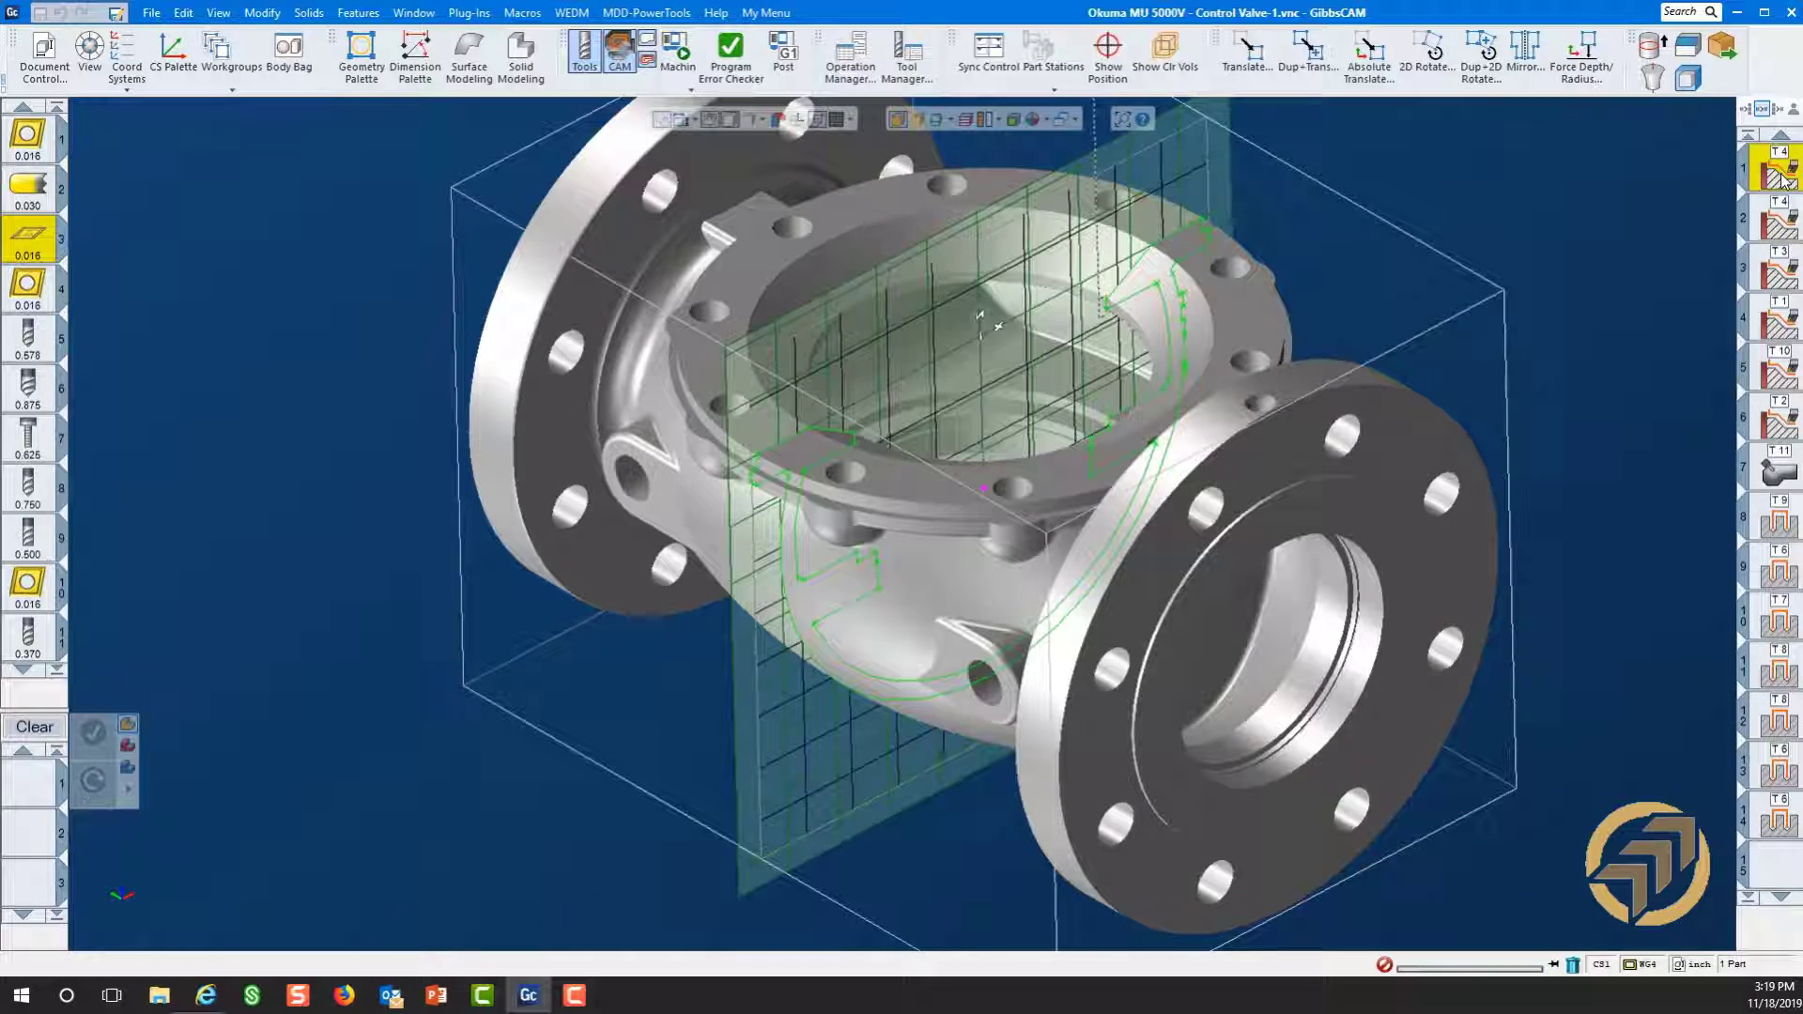
double_click(1782, 176)
scroll(1474, 451, up, 3)
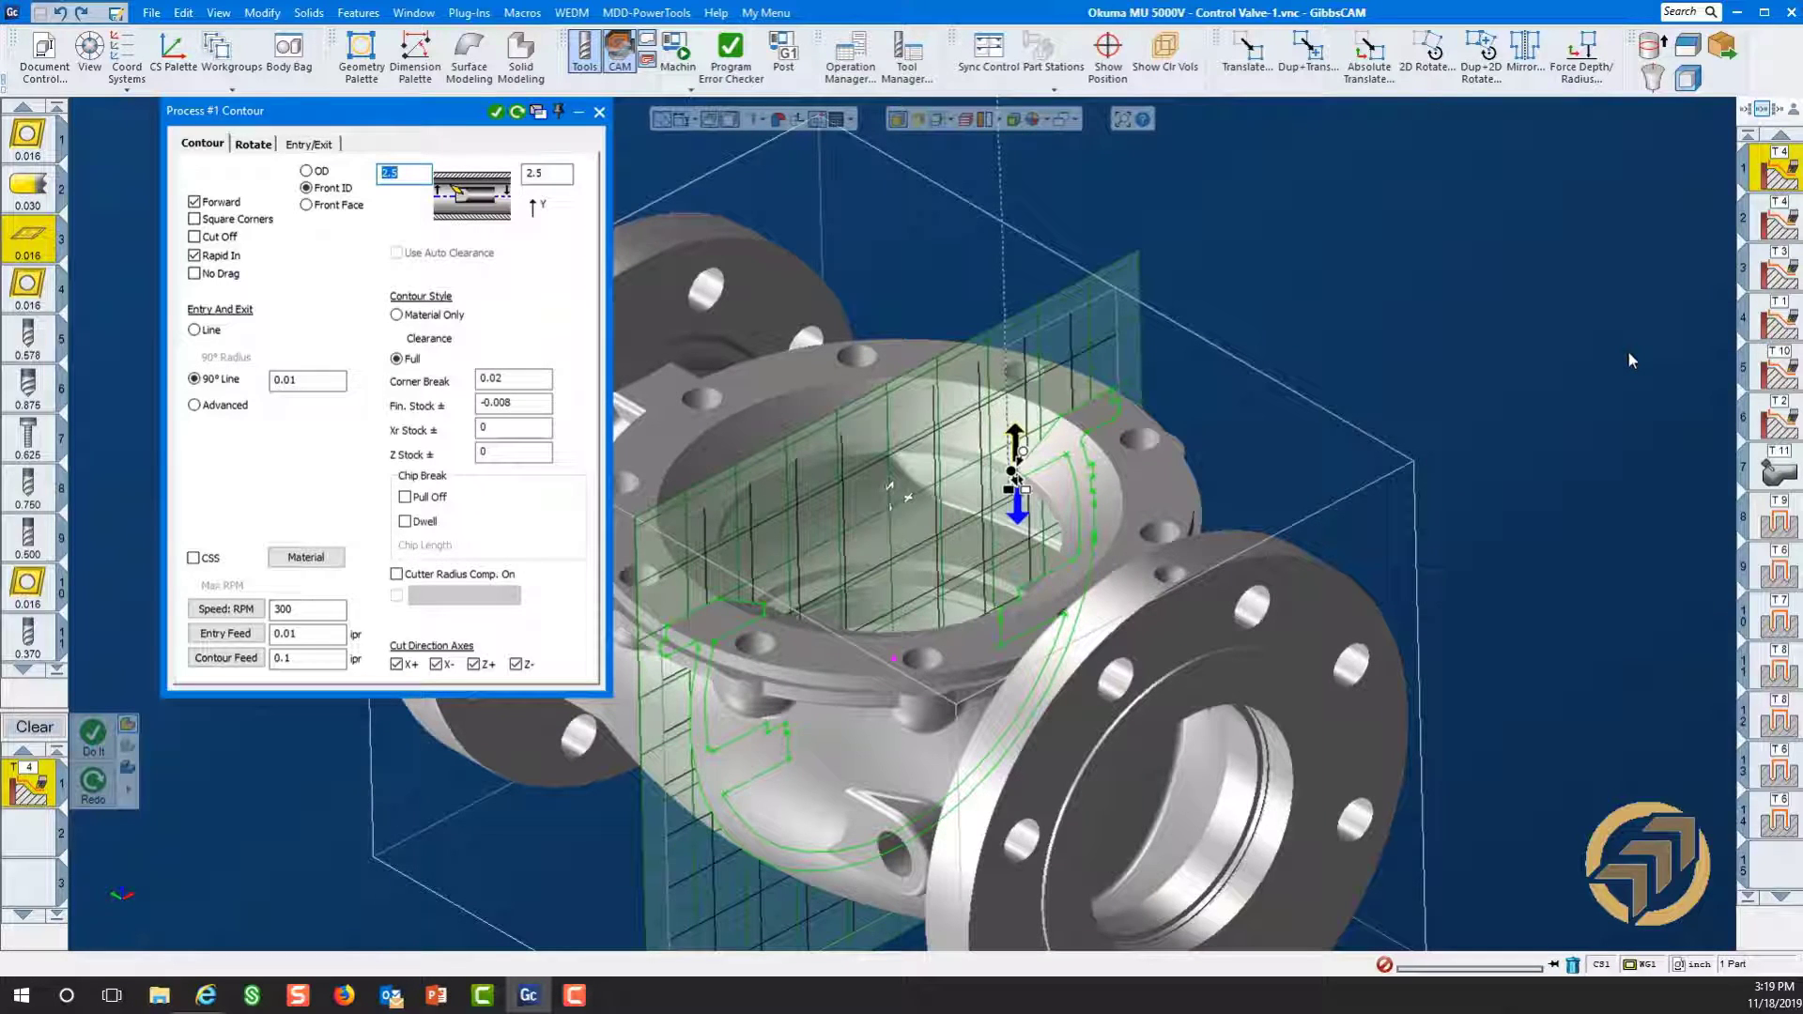
click(28, 291)
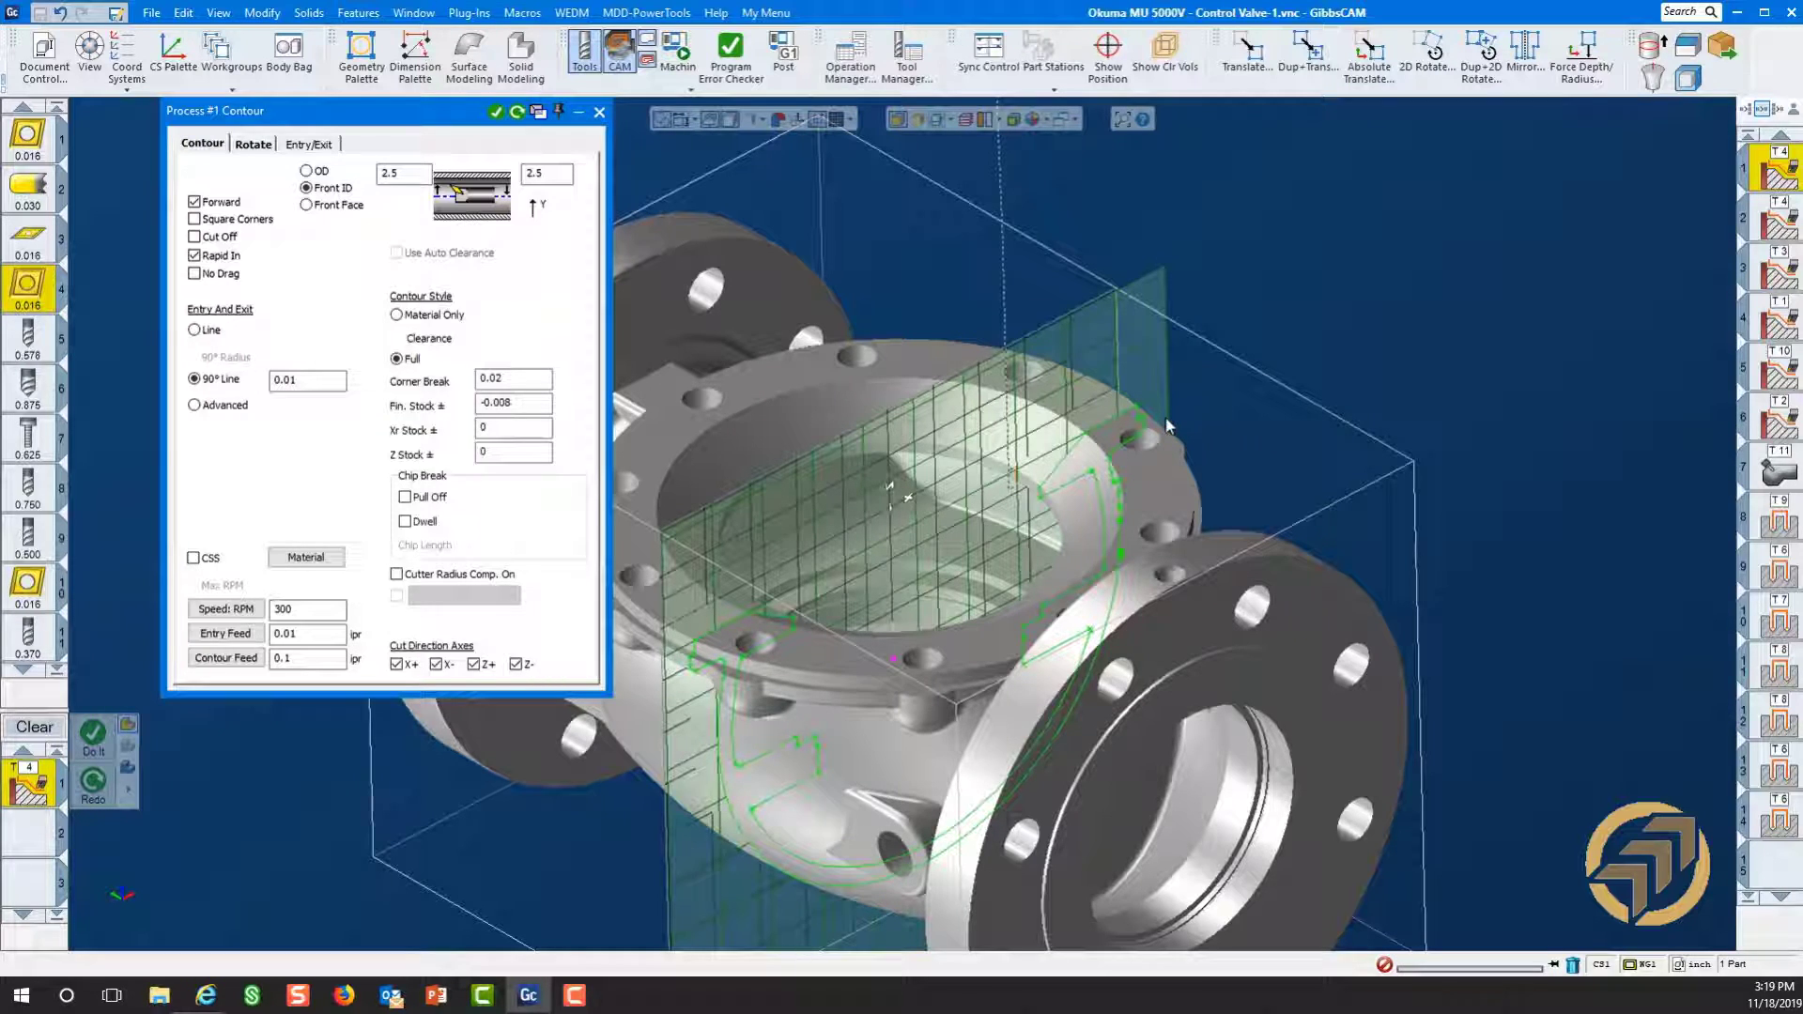
click(1772, 178)
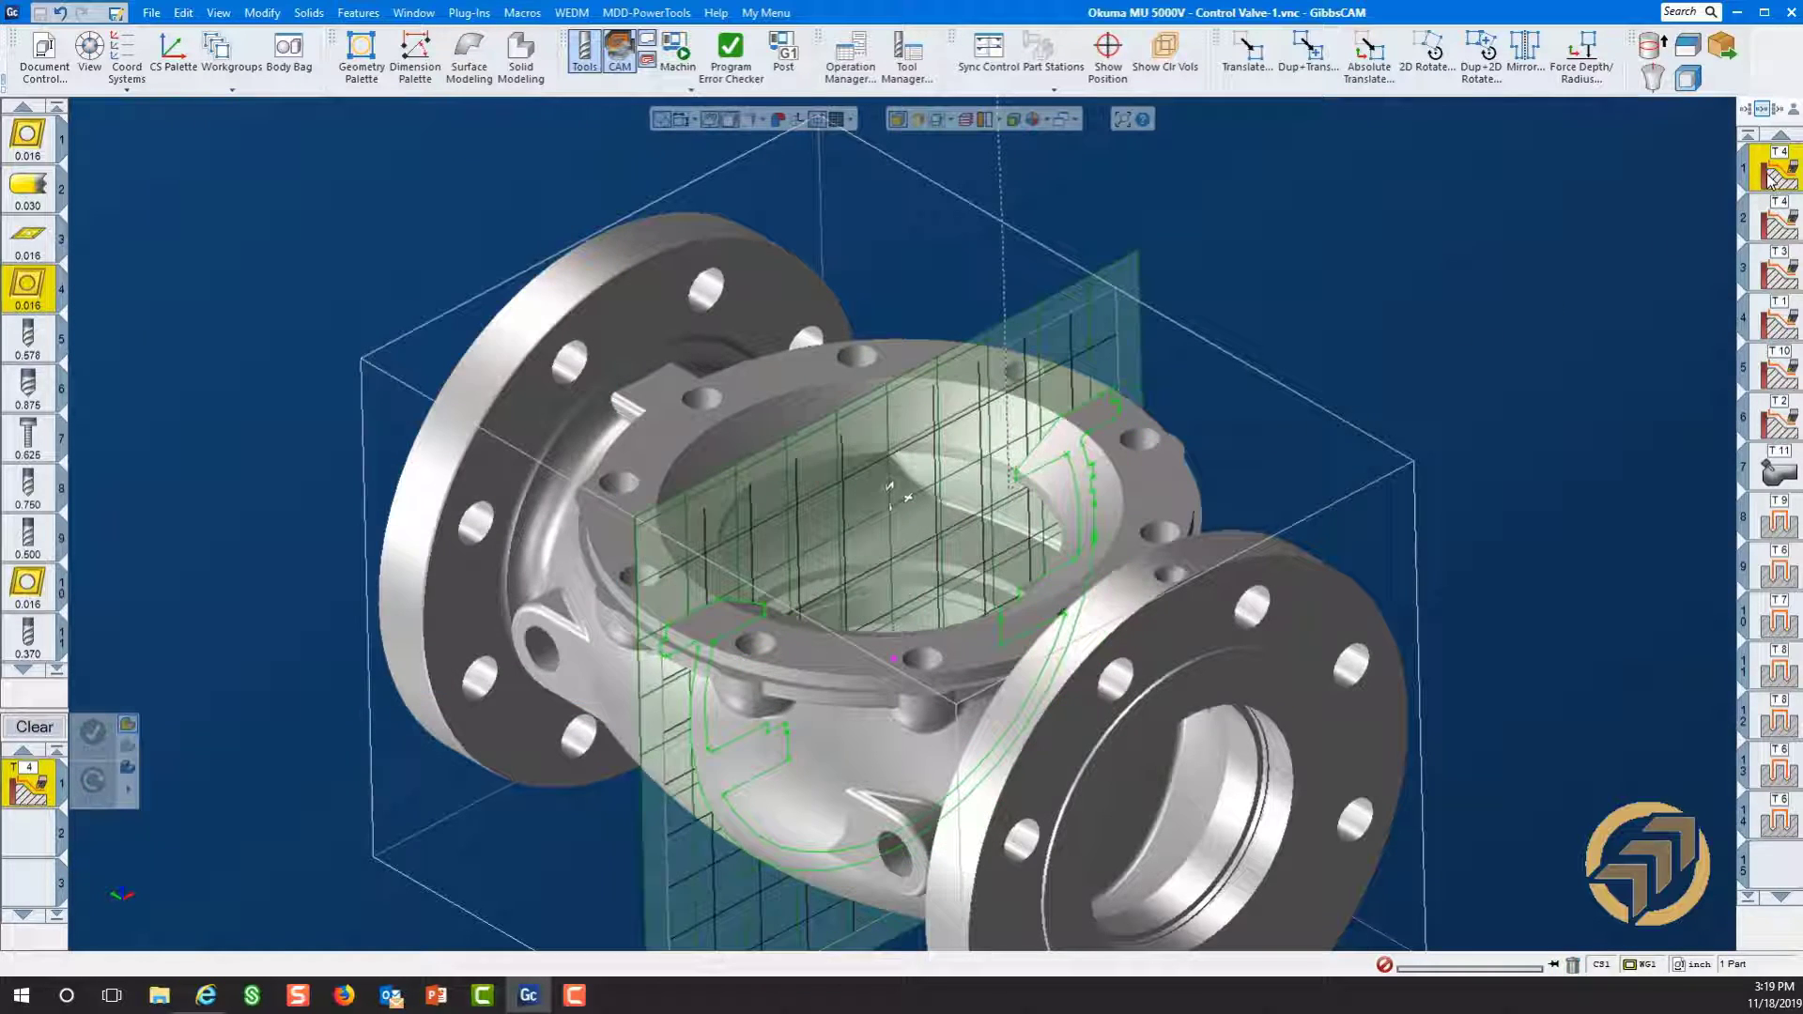
- Recheck operation 1's contour across the flange and bore, then open operation 2's front-ID contour settings
double_click(1772, 179)
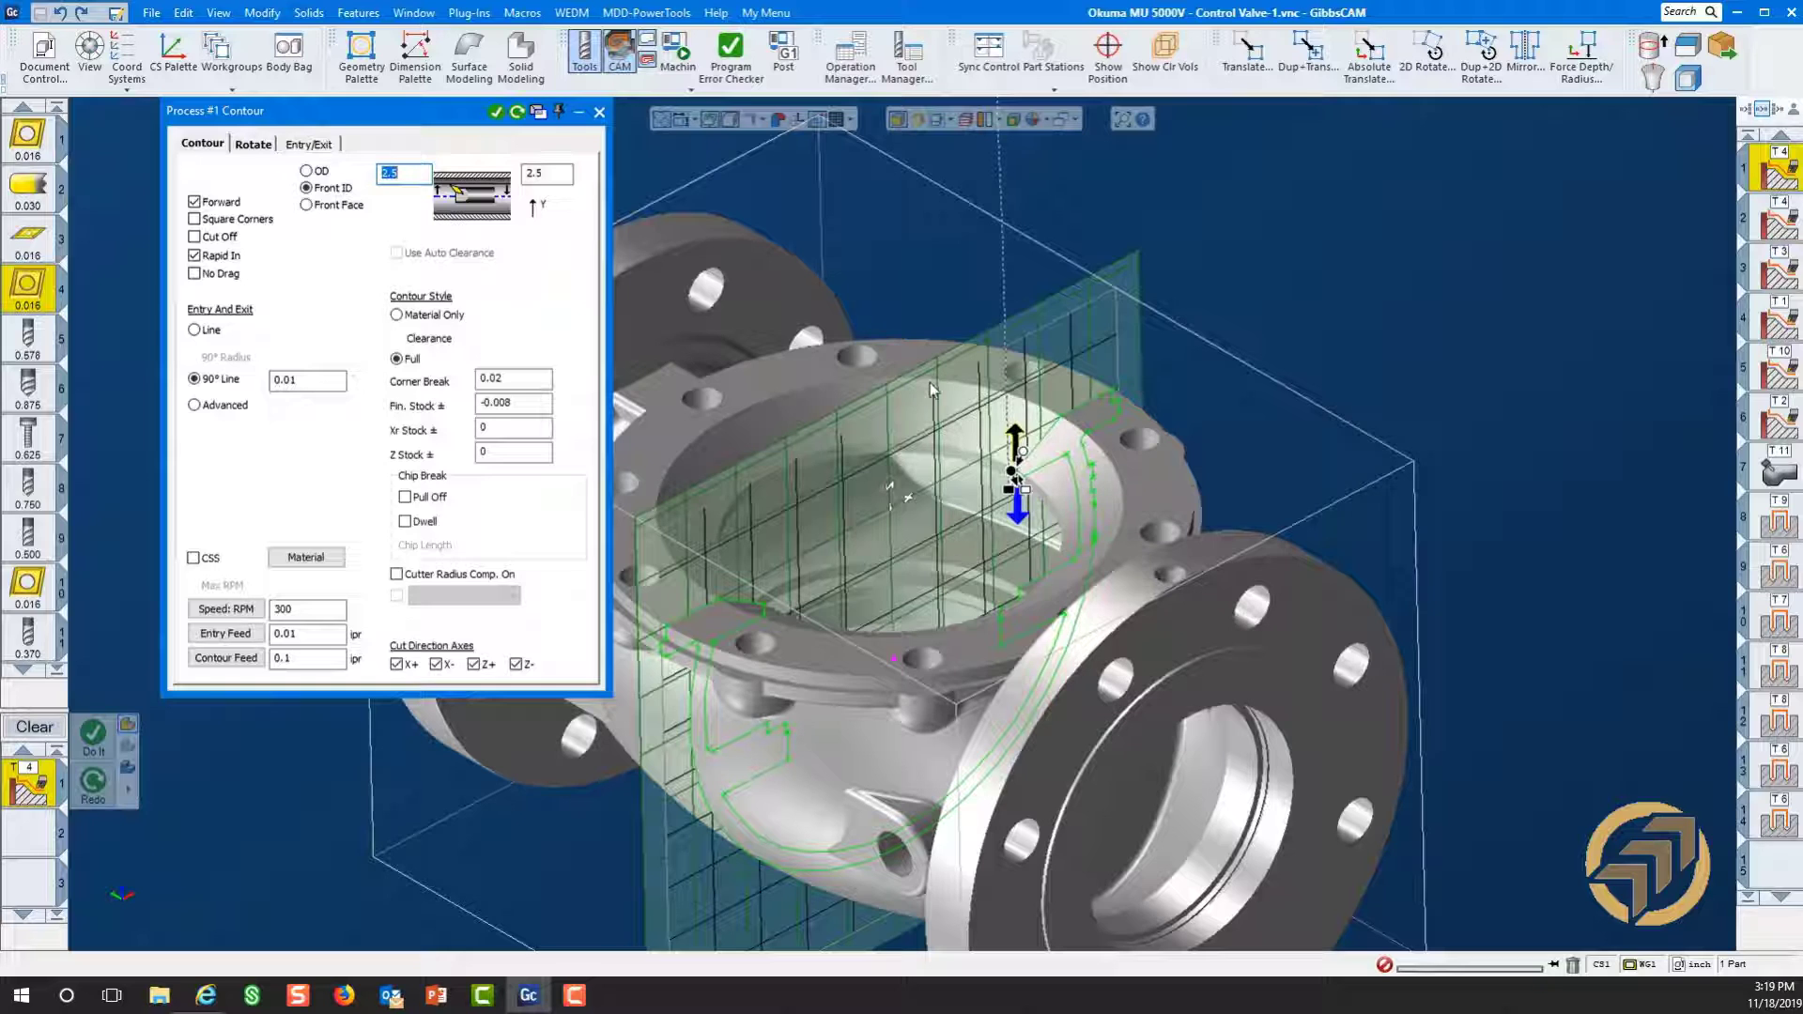
scroll(1144, 640, up, 5)
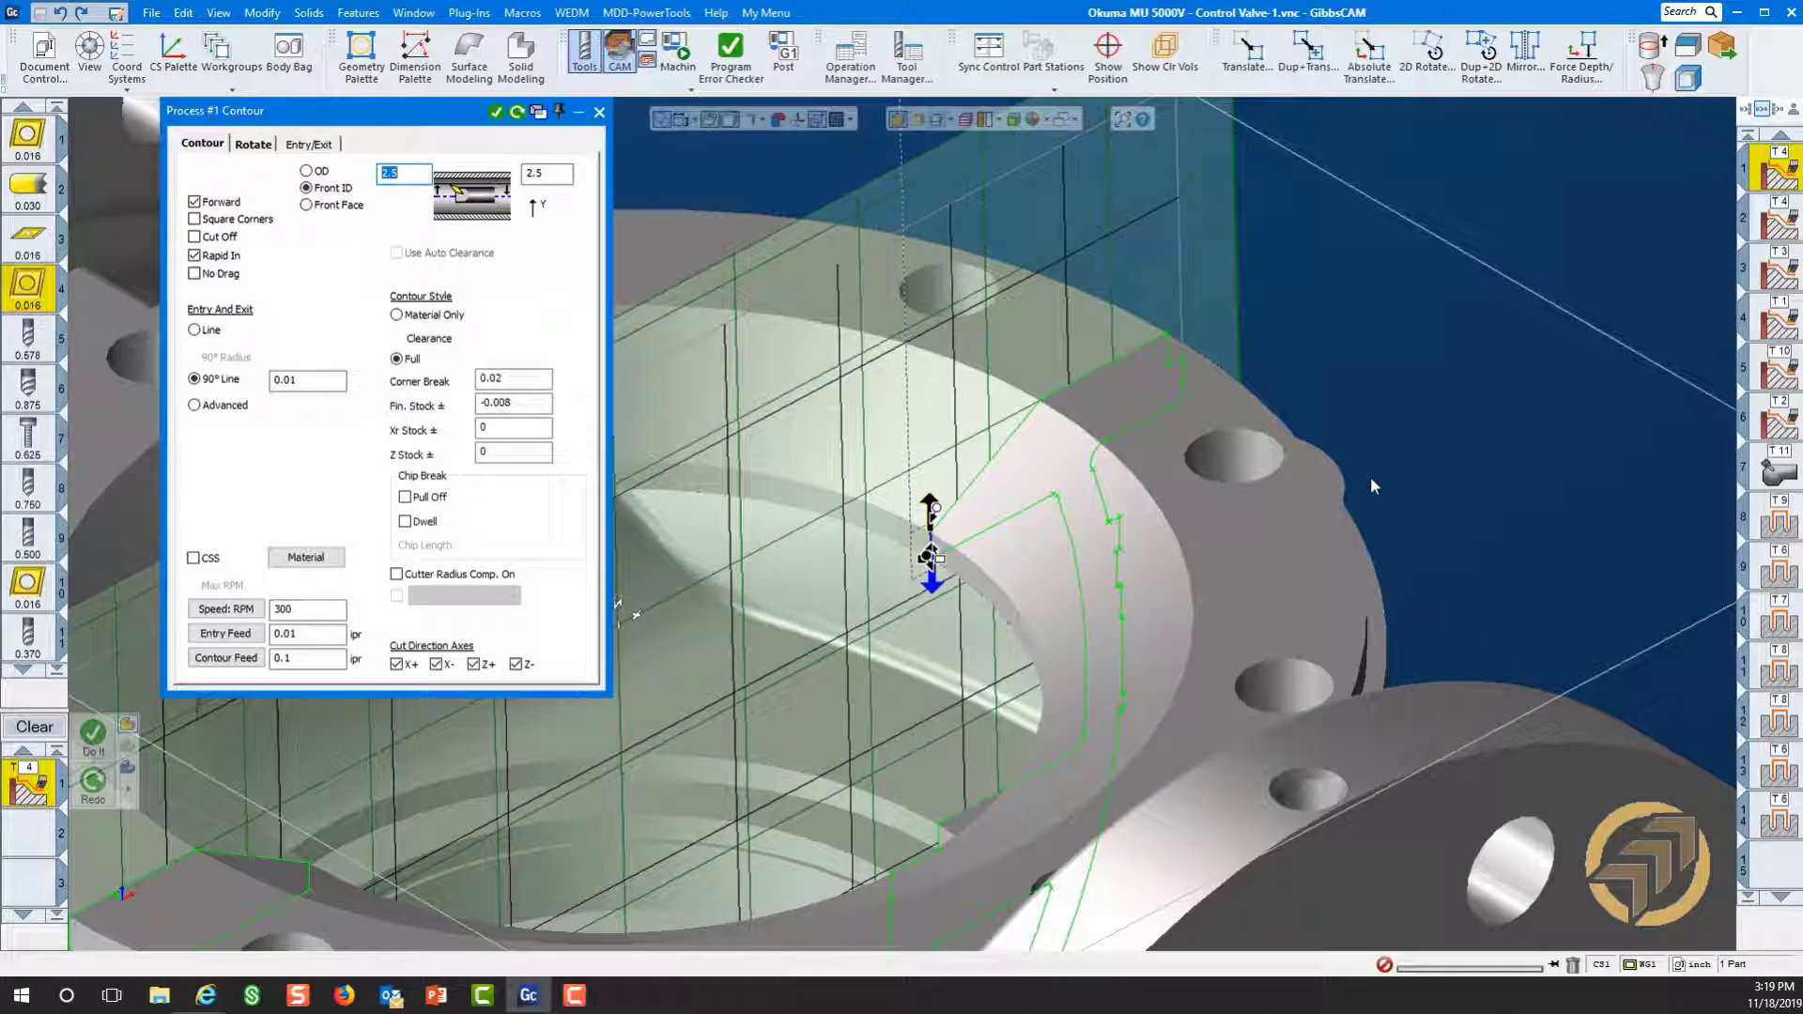
middle_drag(1456, 476, 1536, 467)
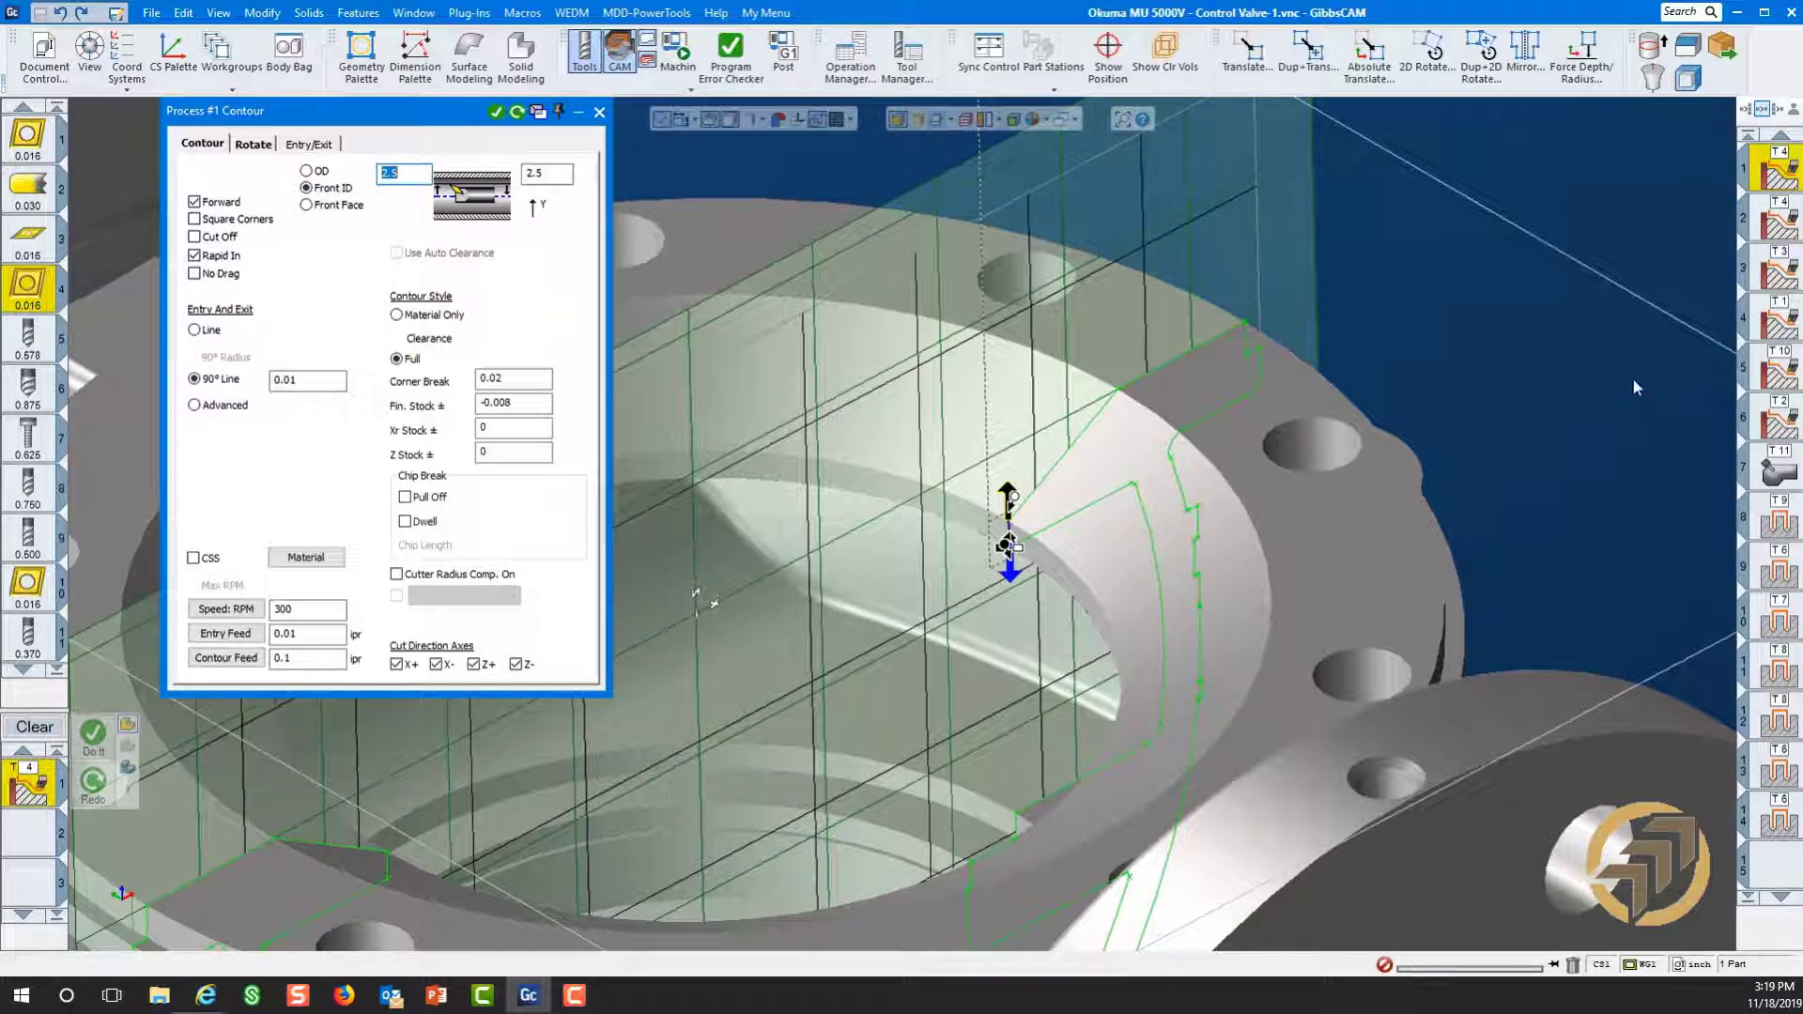
double_click(1778, 221)
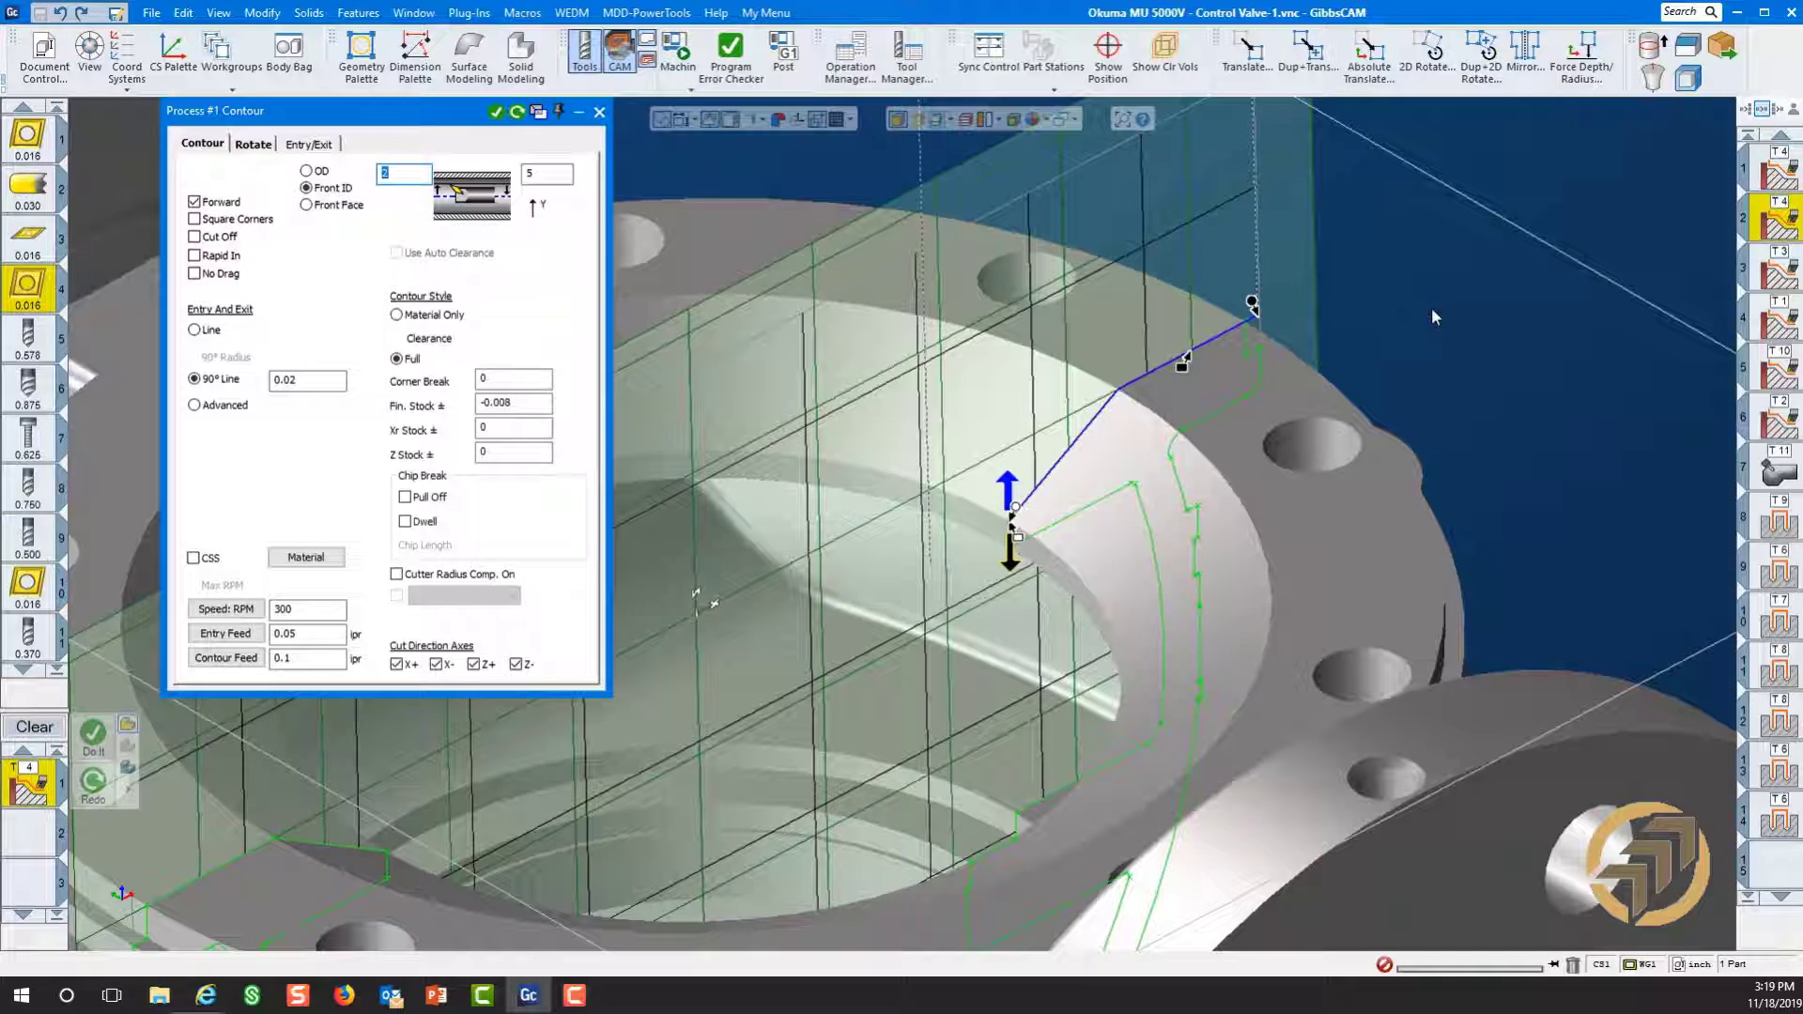
- Open the T3 operation's Front Face contour settings and zoom in on the flange face
click(1784, 271)
double_click(1784, 271)
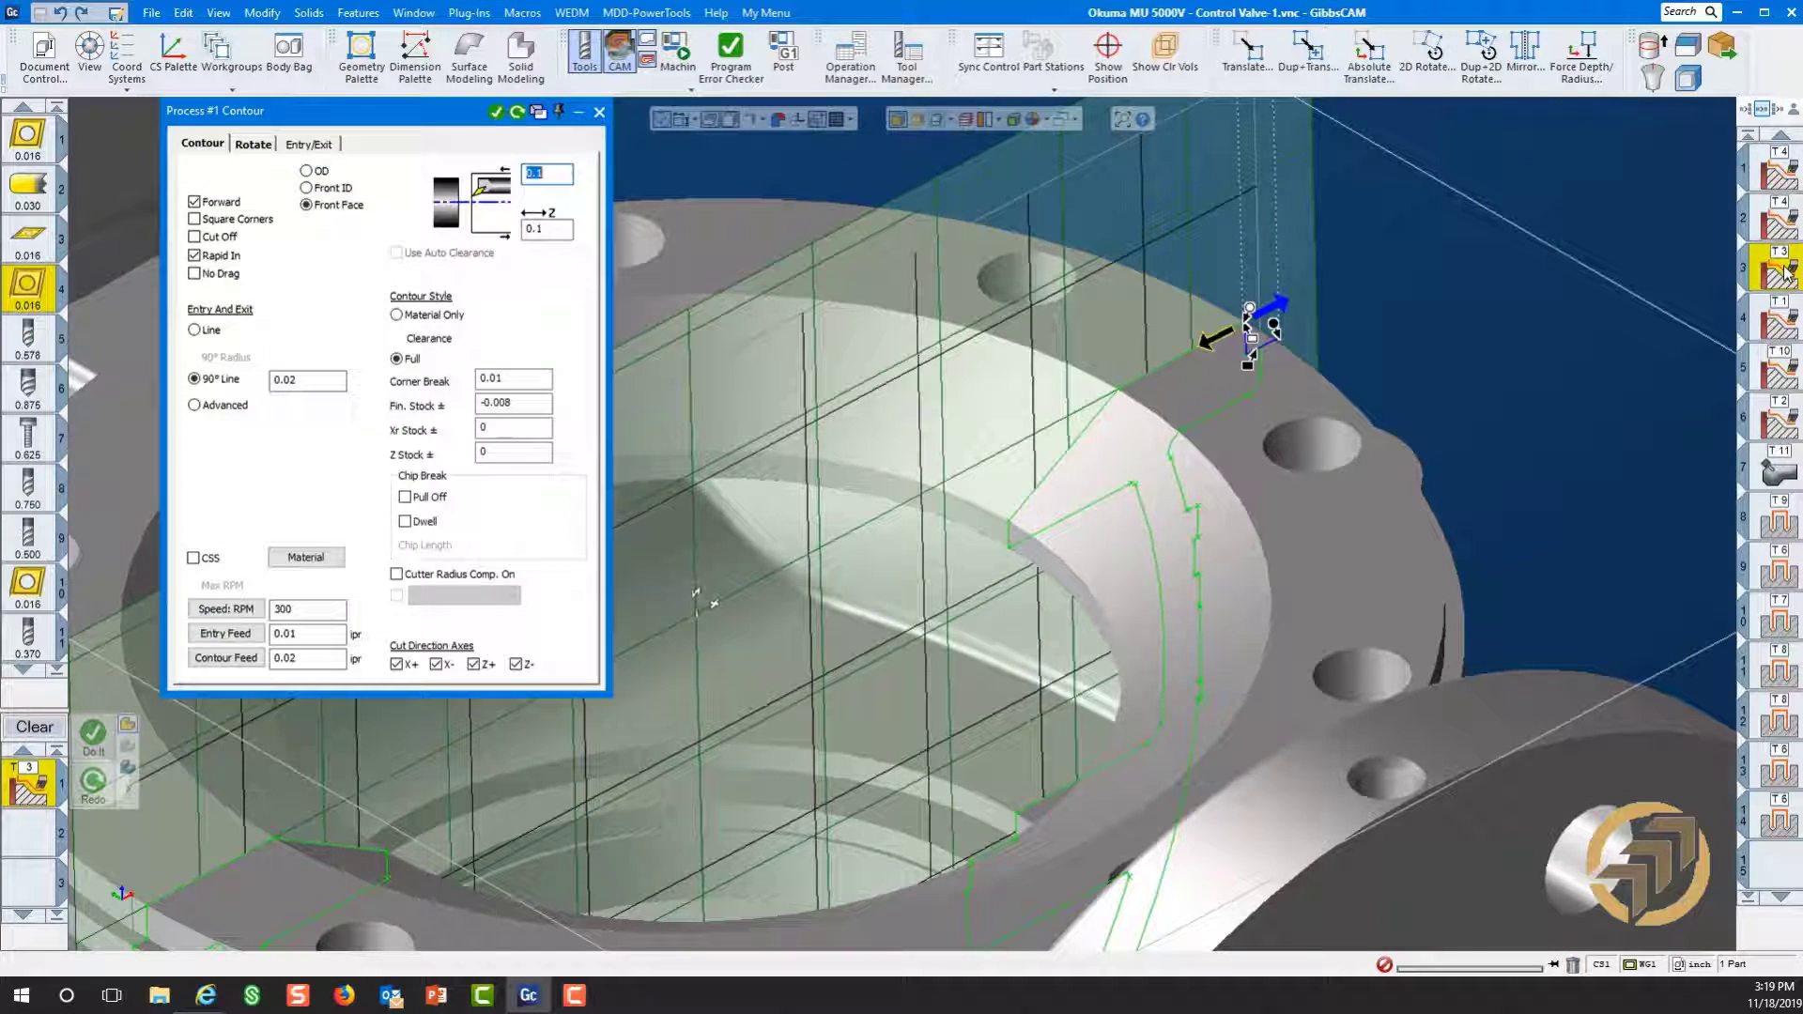
middle_drag(1350, 316, 1113, 474)
scroll(1113, 474, up, 2)
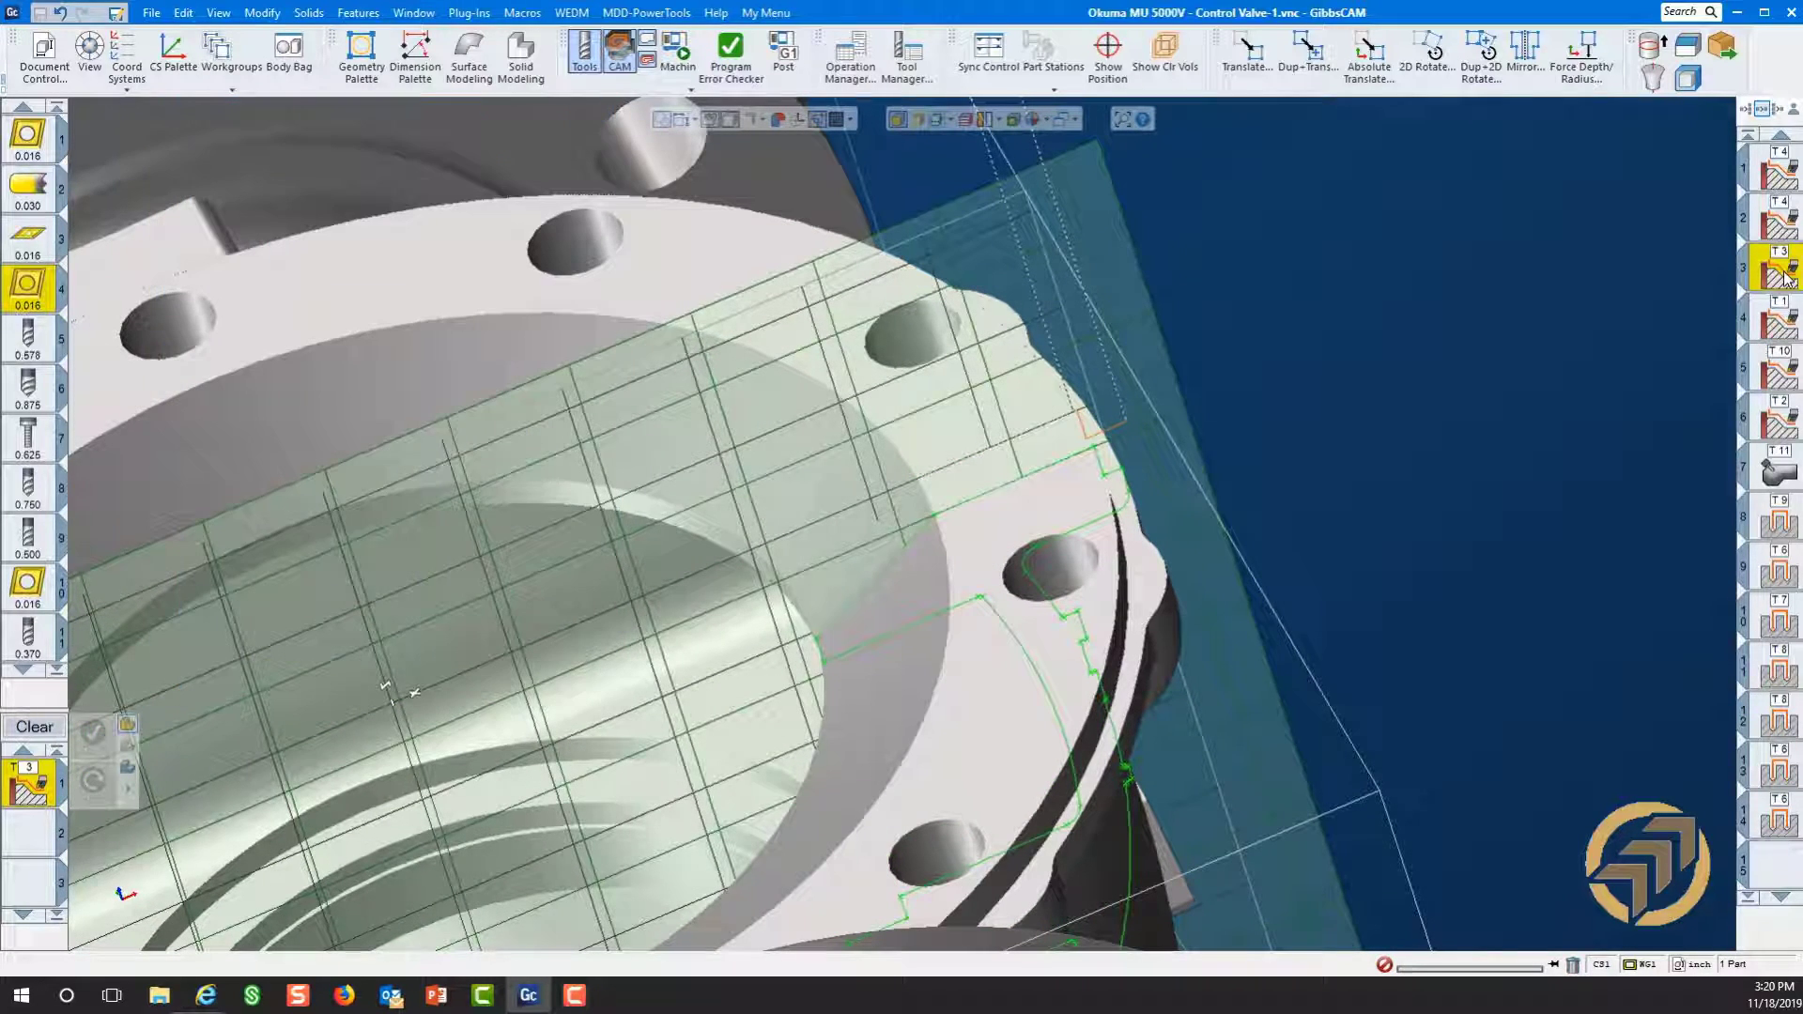
scroll(1258, 389, up, 3)
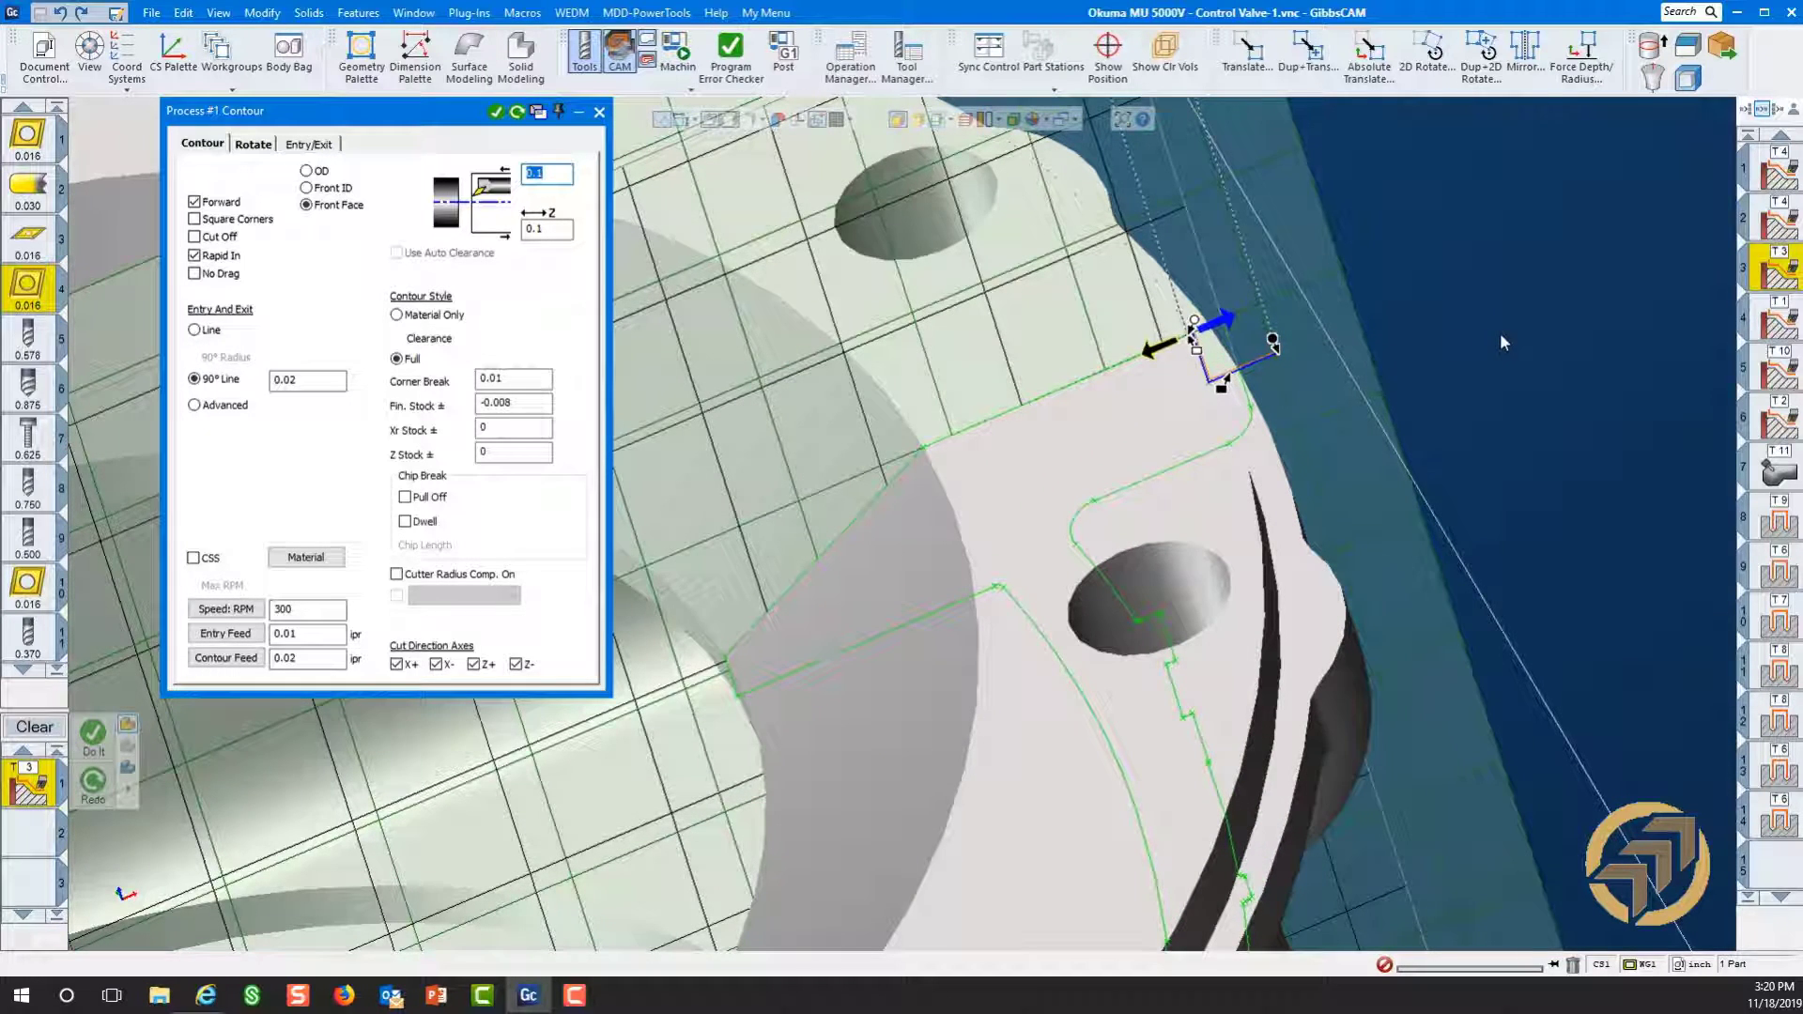
- Load T1's Front Face contour (0.02 corner break, -0.008 finish stock) and view the whole valve
click(1780, 322)
scroll(1454, 393, down, 5)
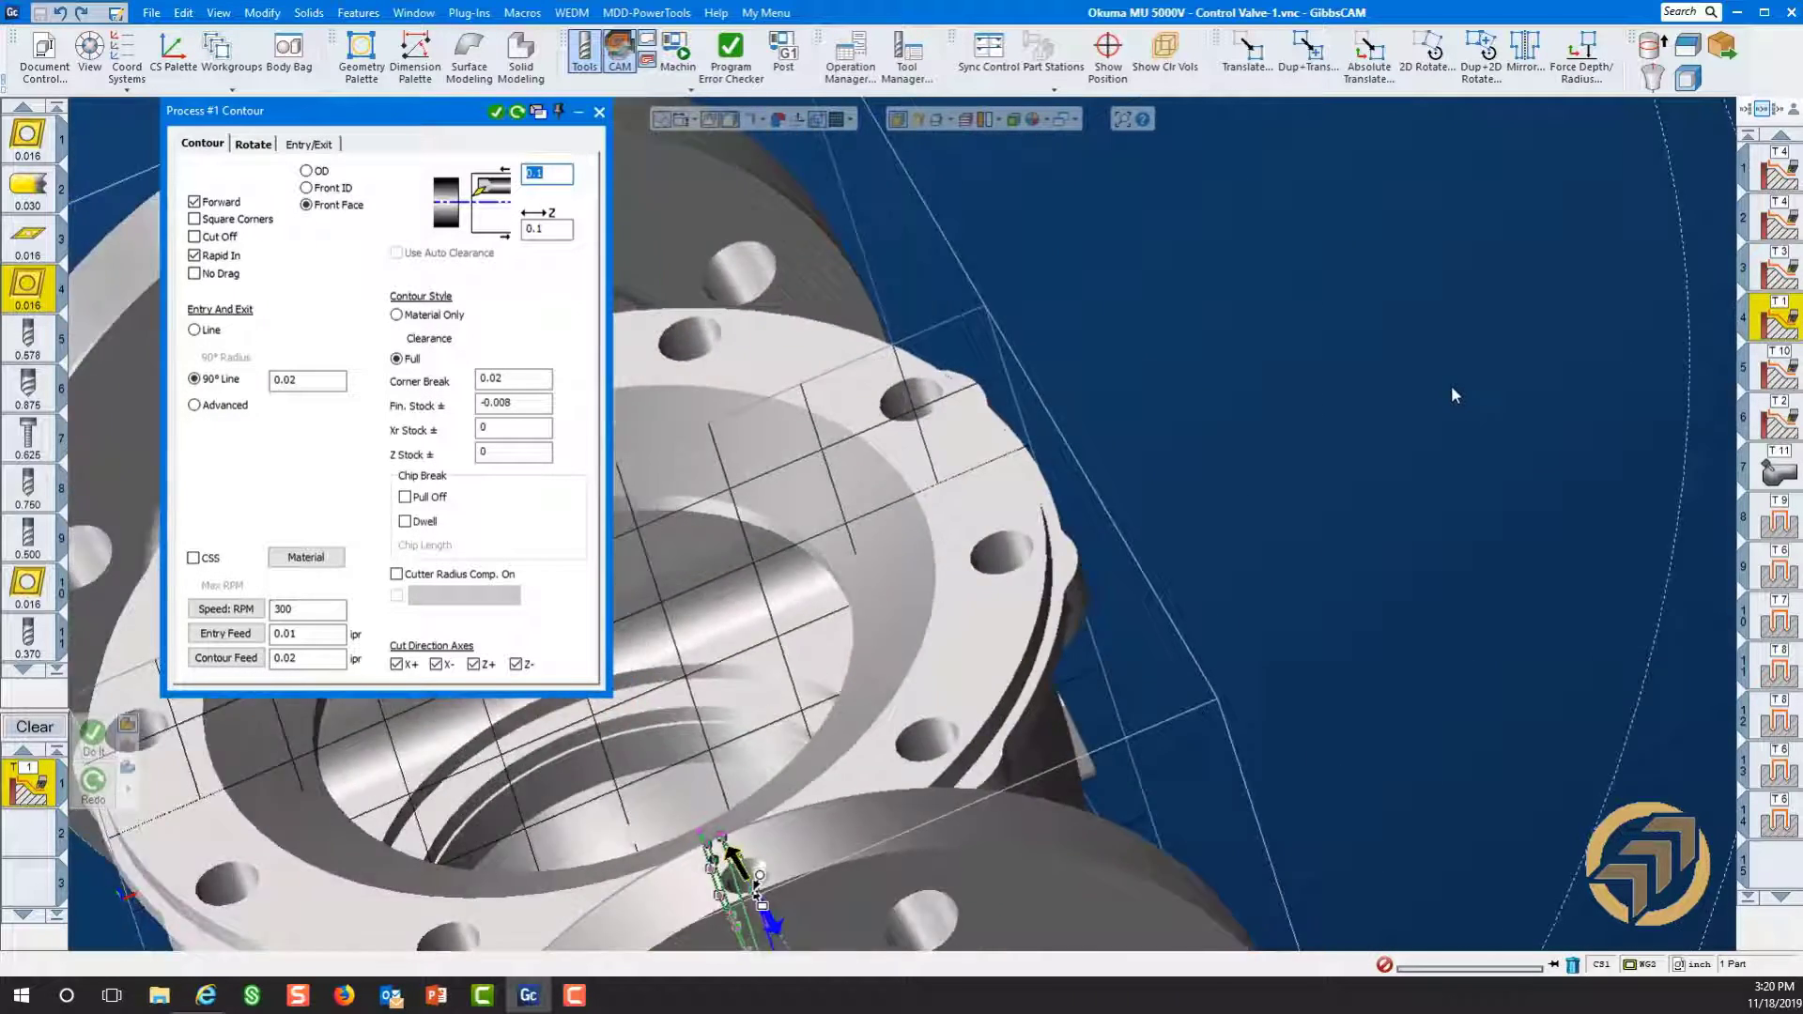
middle_drag(1161, 736, 1348, 815)
scroll(1361, 821, up, 4)
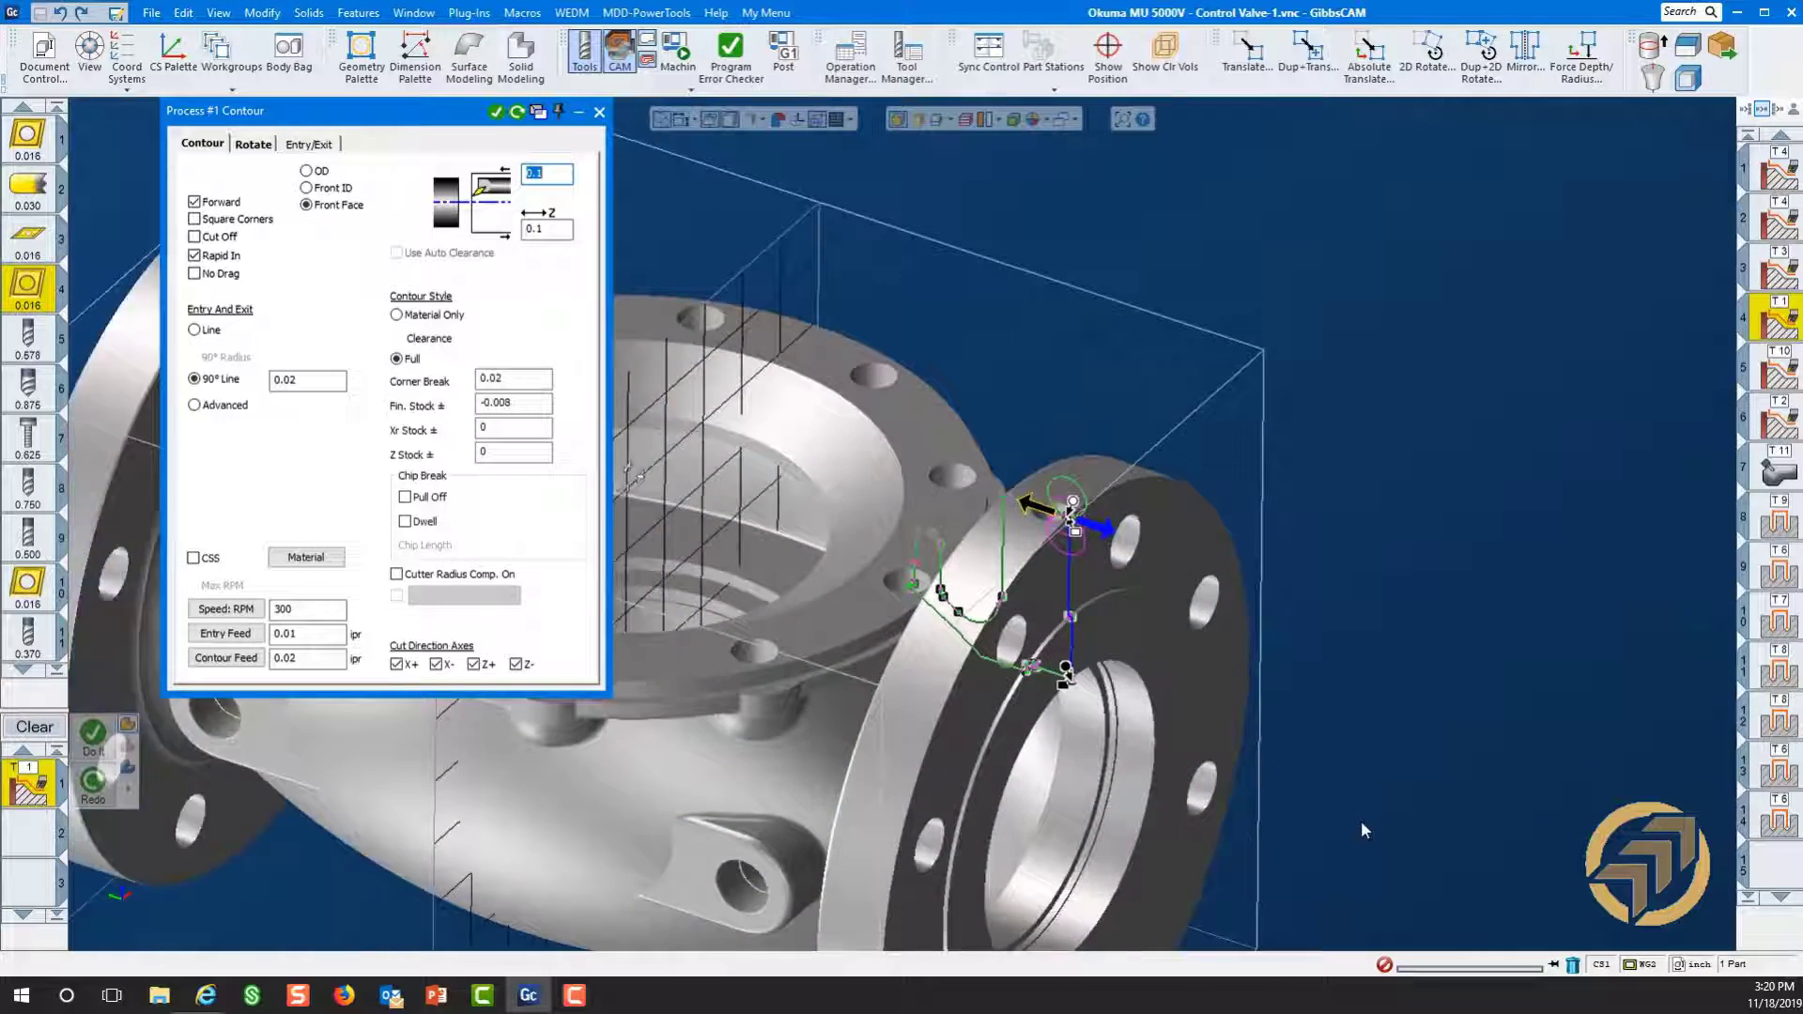
scroll(1526, 669, up, 2)
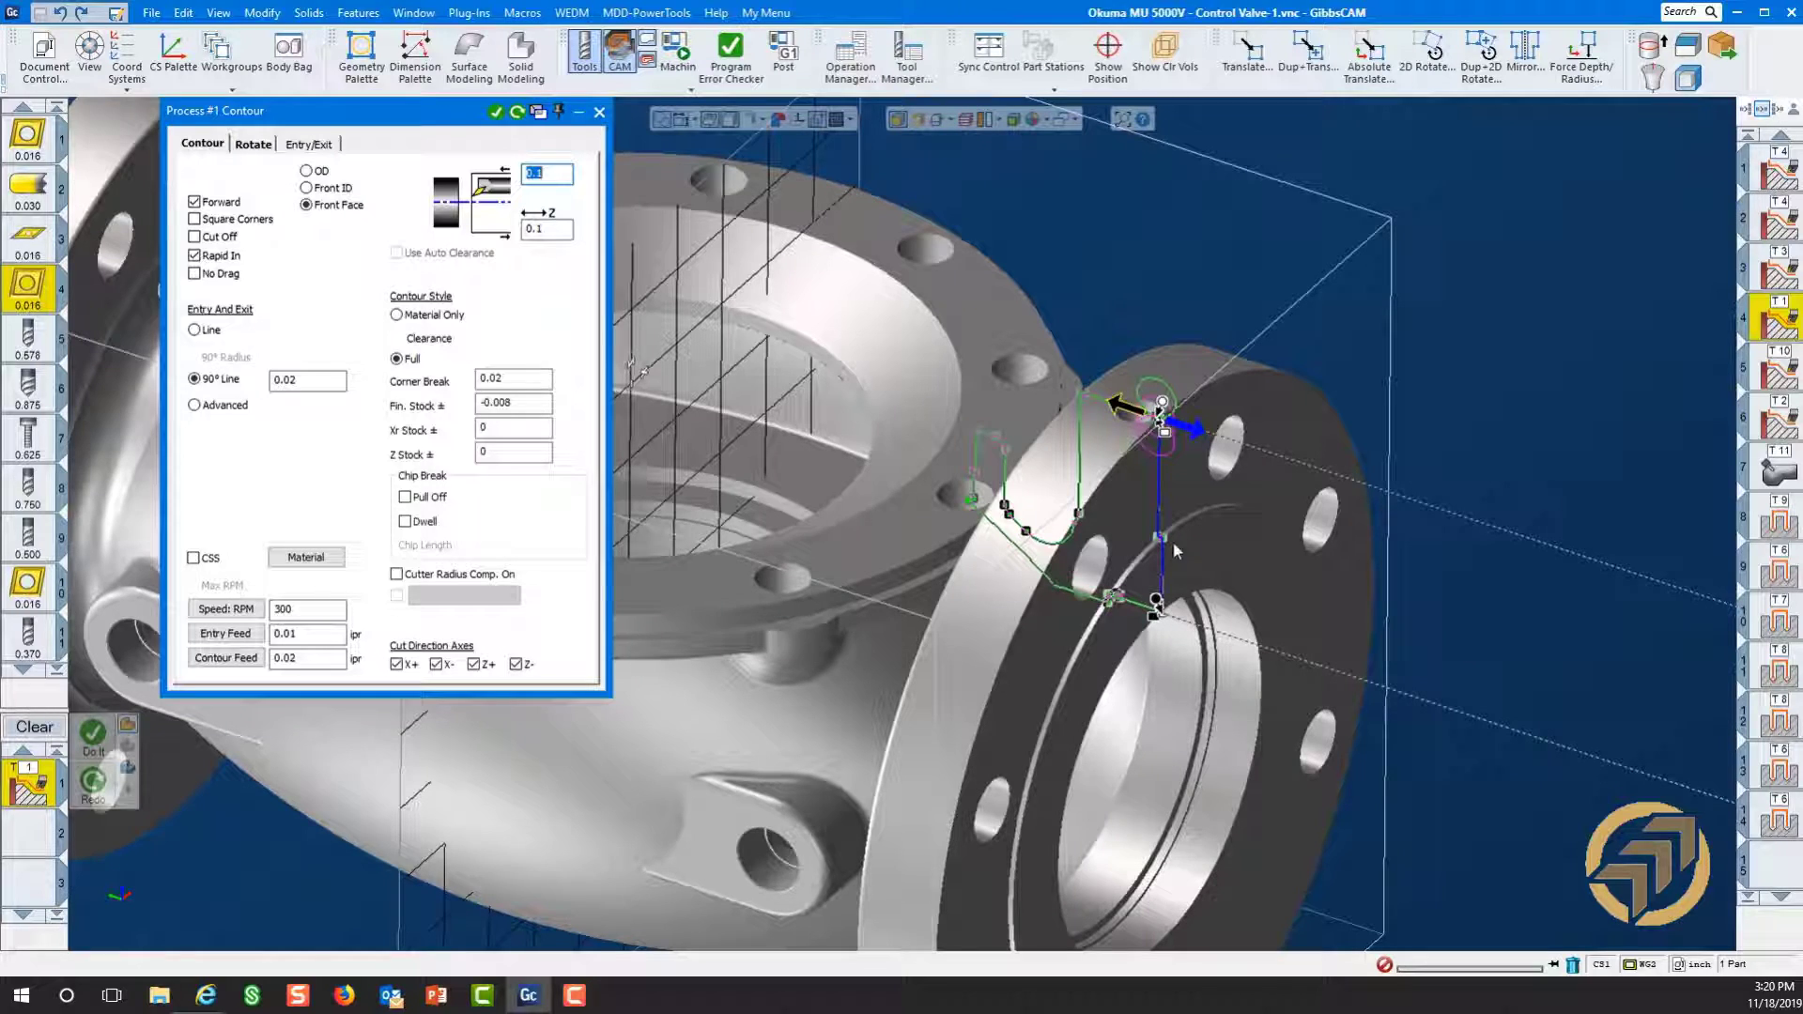
- Move the T1 toolpath onto CS 8, YZ front, and zoom into the right flange
right_click(1083, 483)
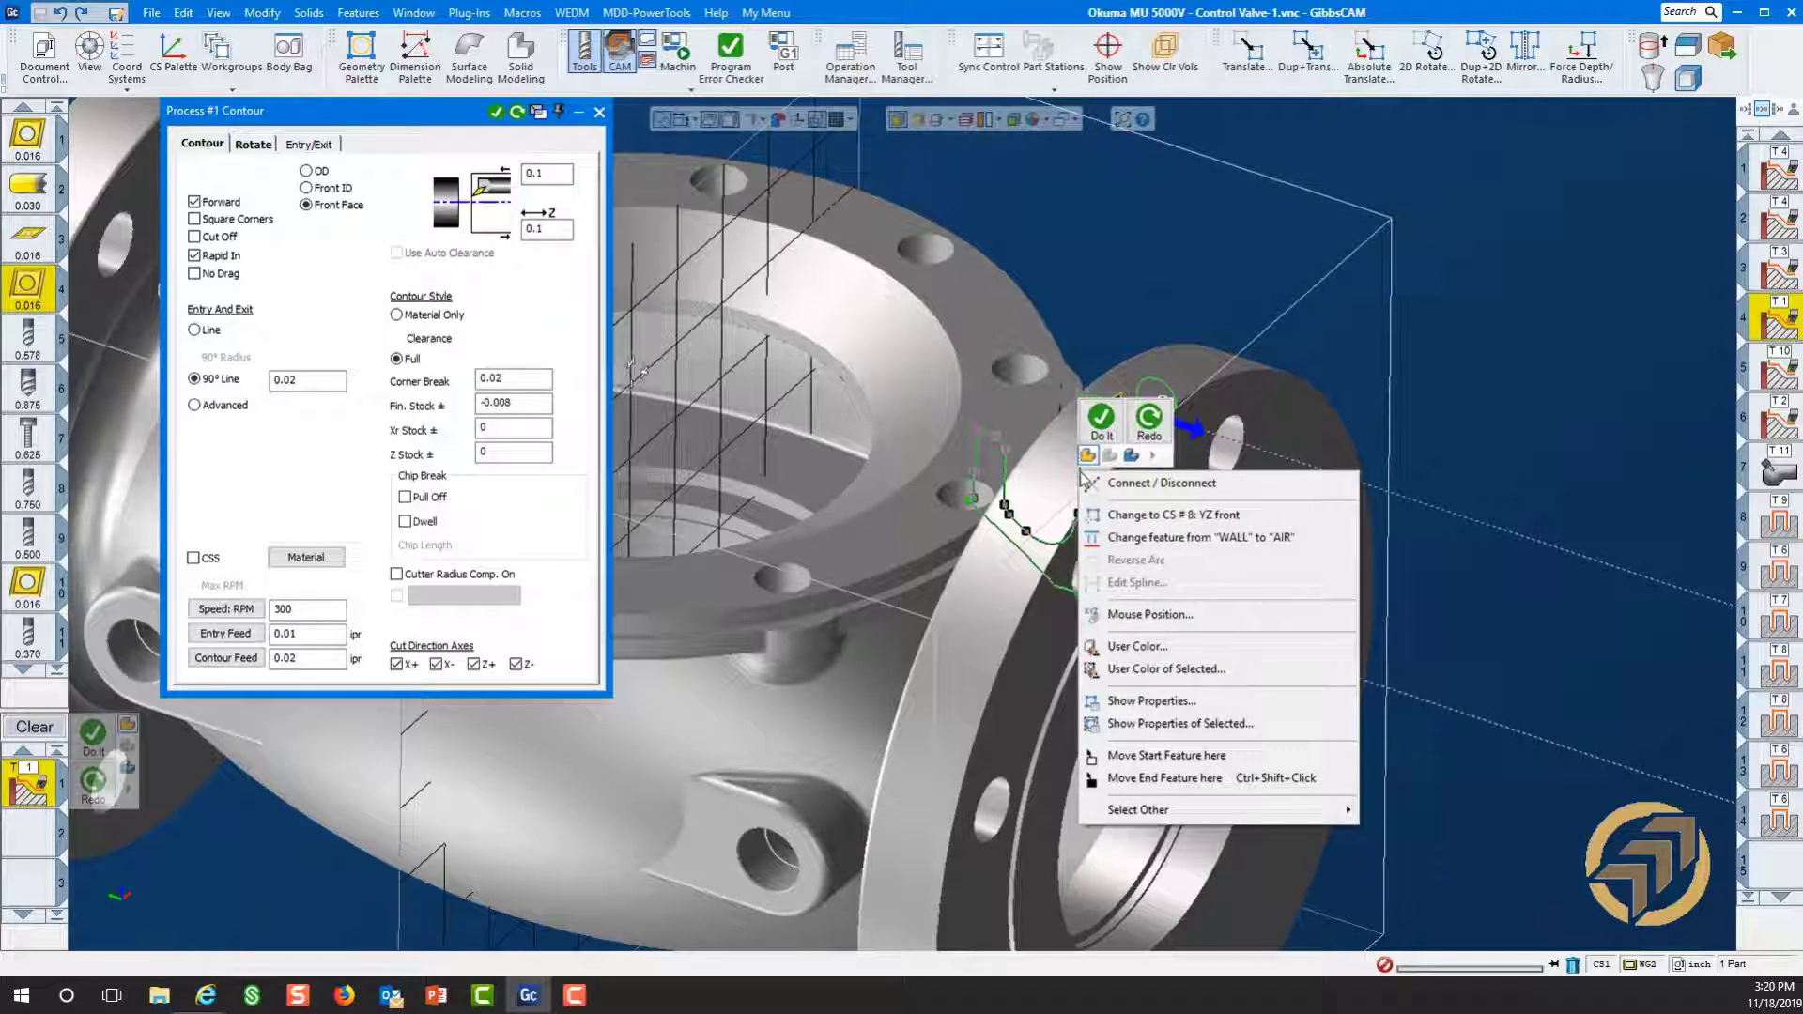
click(1116, 517)
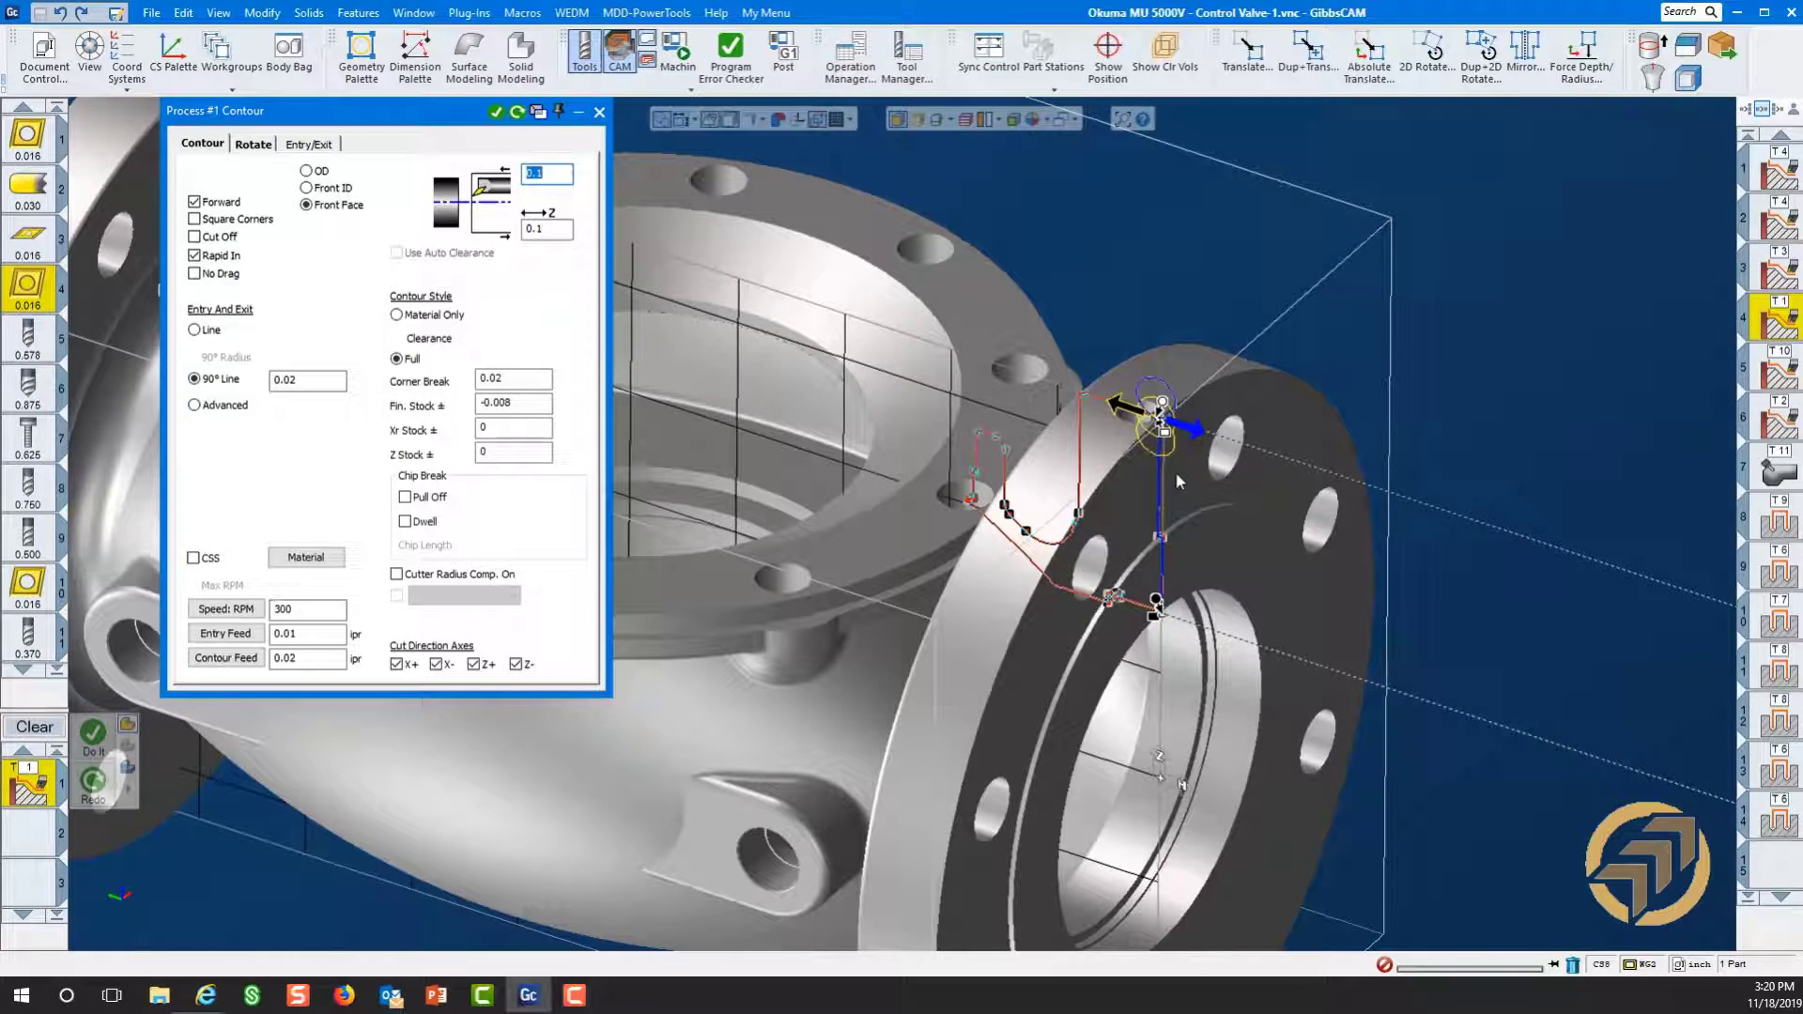
drag(1089, 305, 1230, 731)
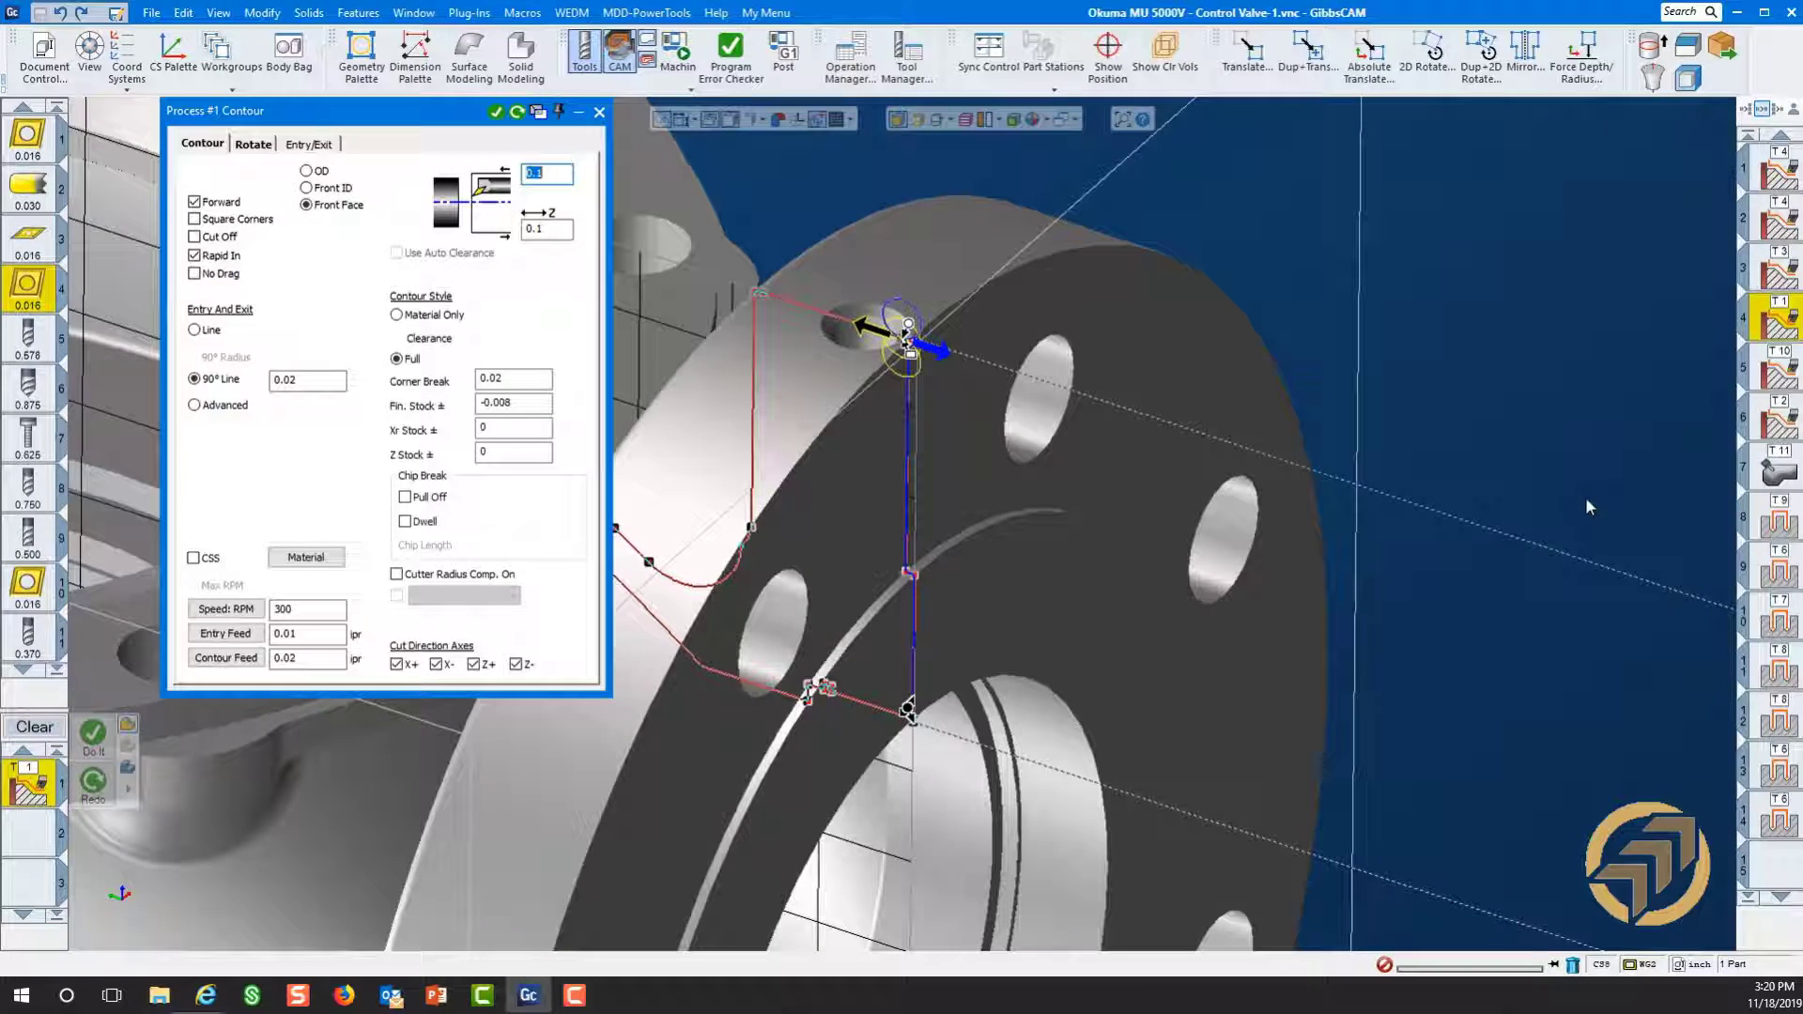
scroll(1598, 509, down, 3)
scroll(1570, 535, down, 3)
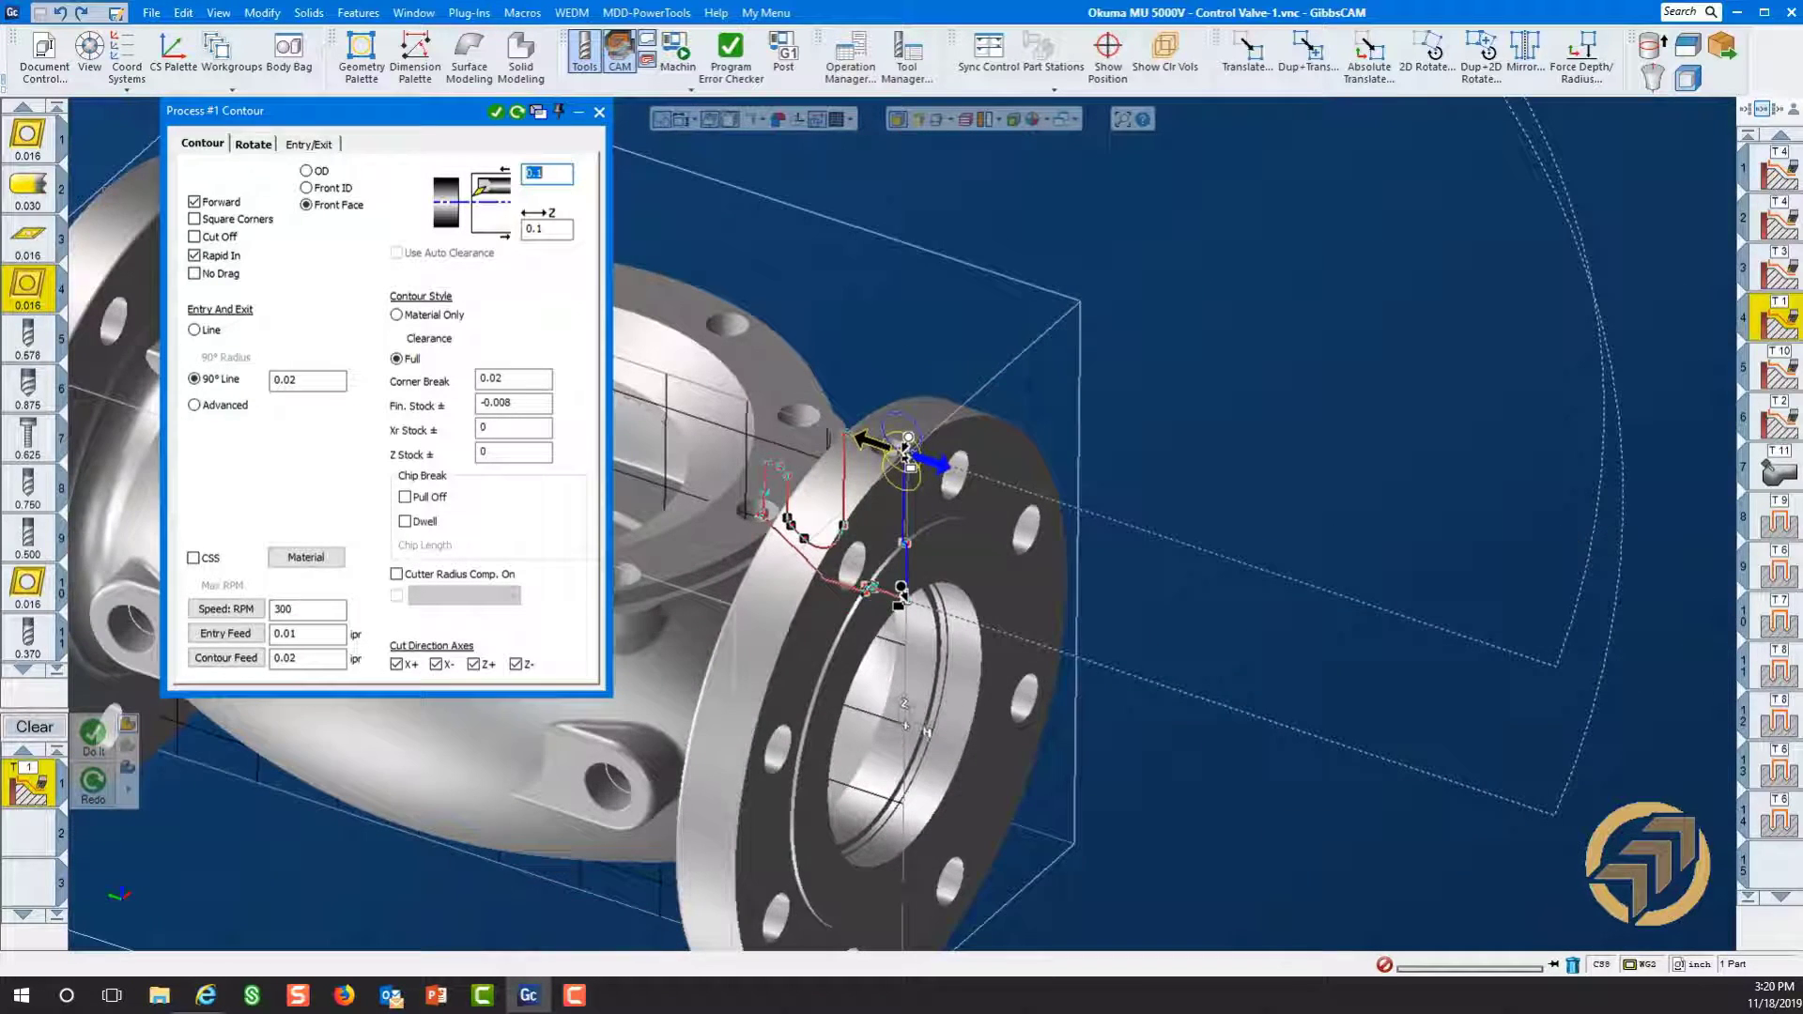
- Review the T10 contour settings, then load T2's Front ID contour with 1.85 depth
click(1782, 373)
click(1783, 374)
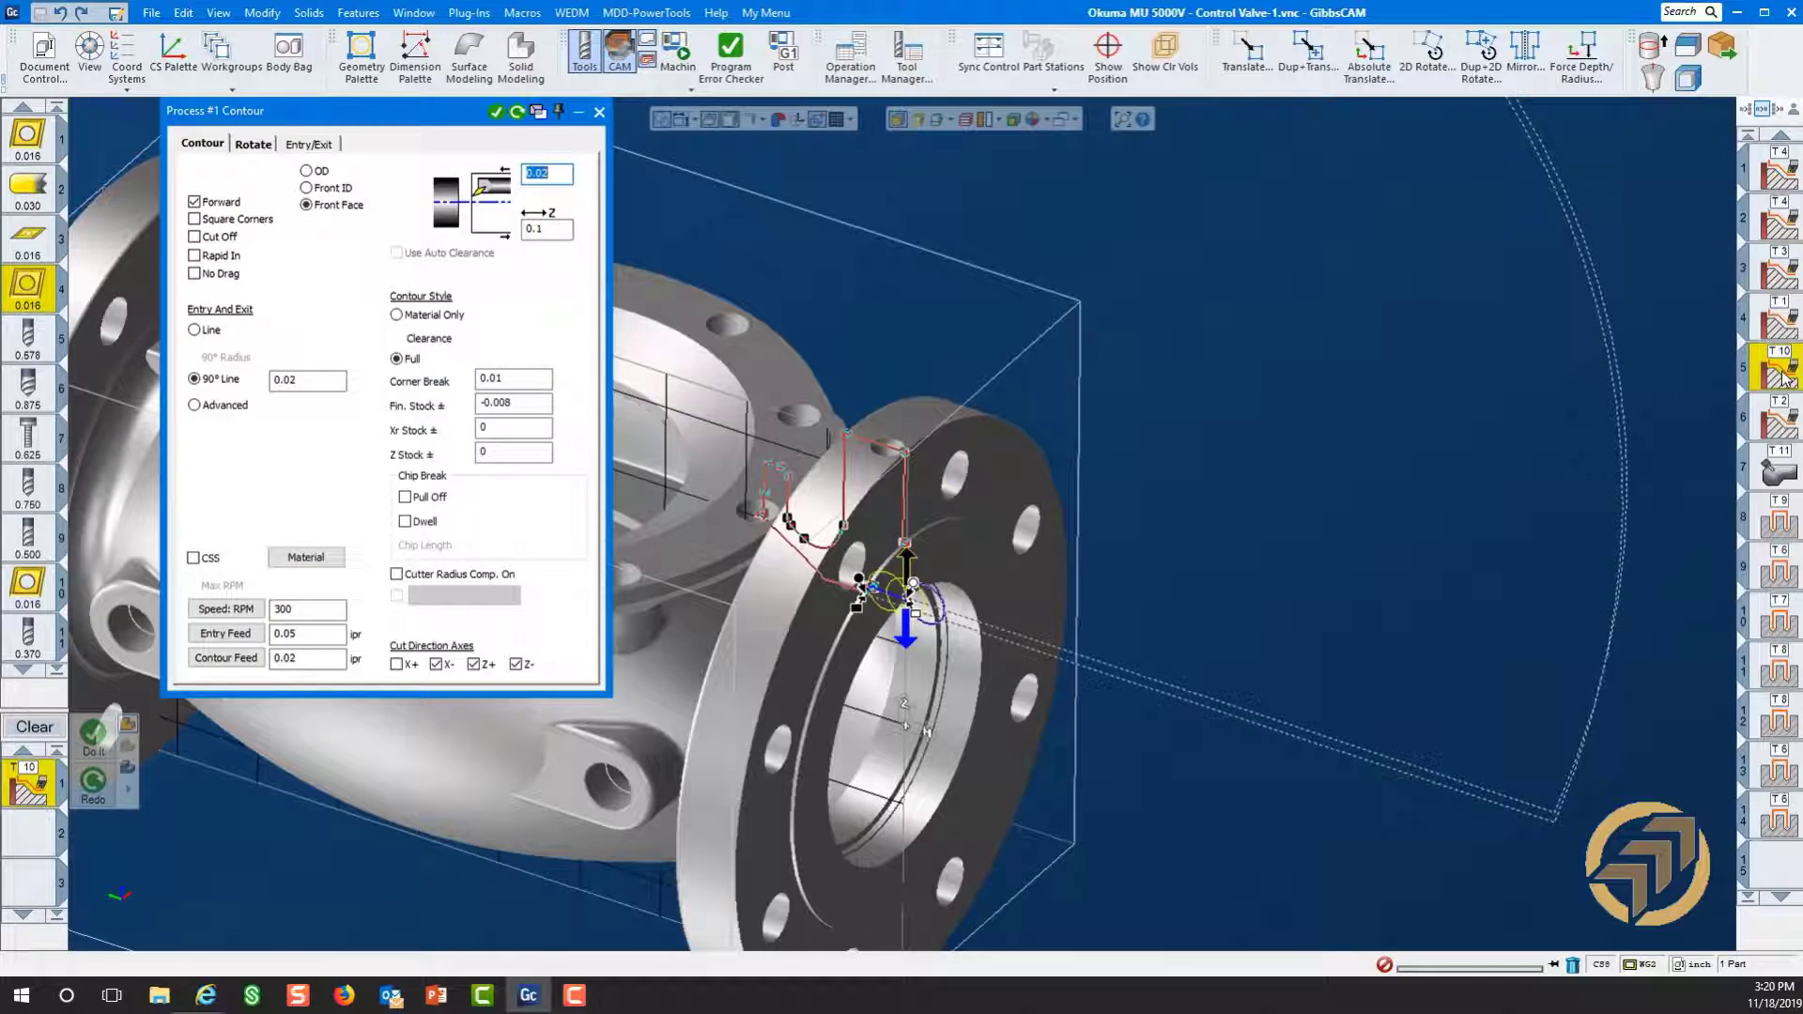
middle_drag(1268, 678, 1000, 488)
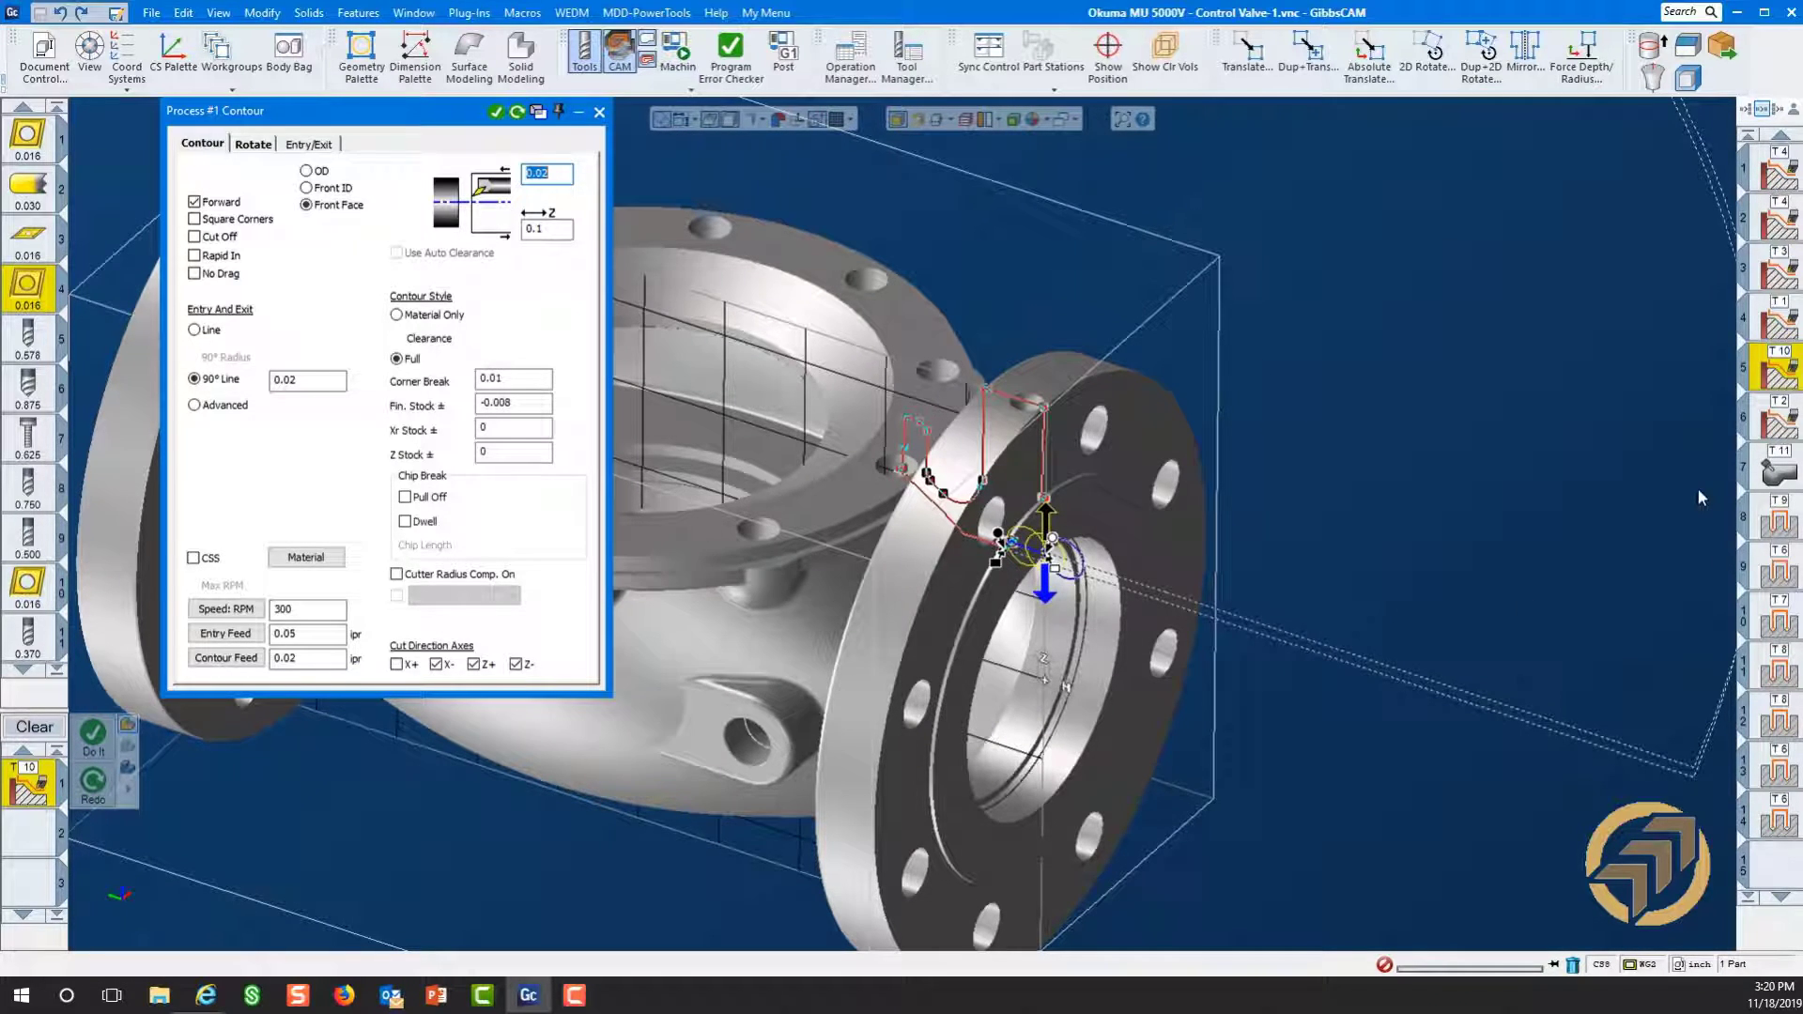
click(1776, 425)
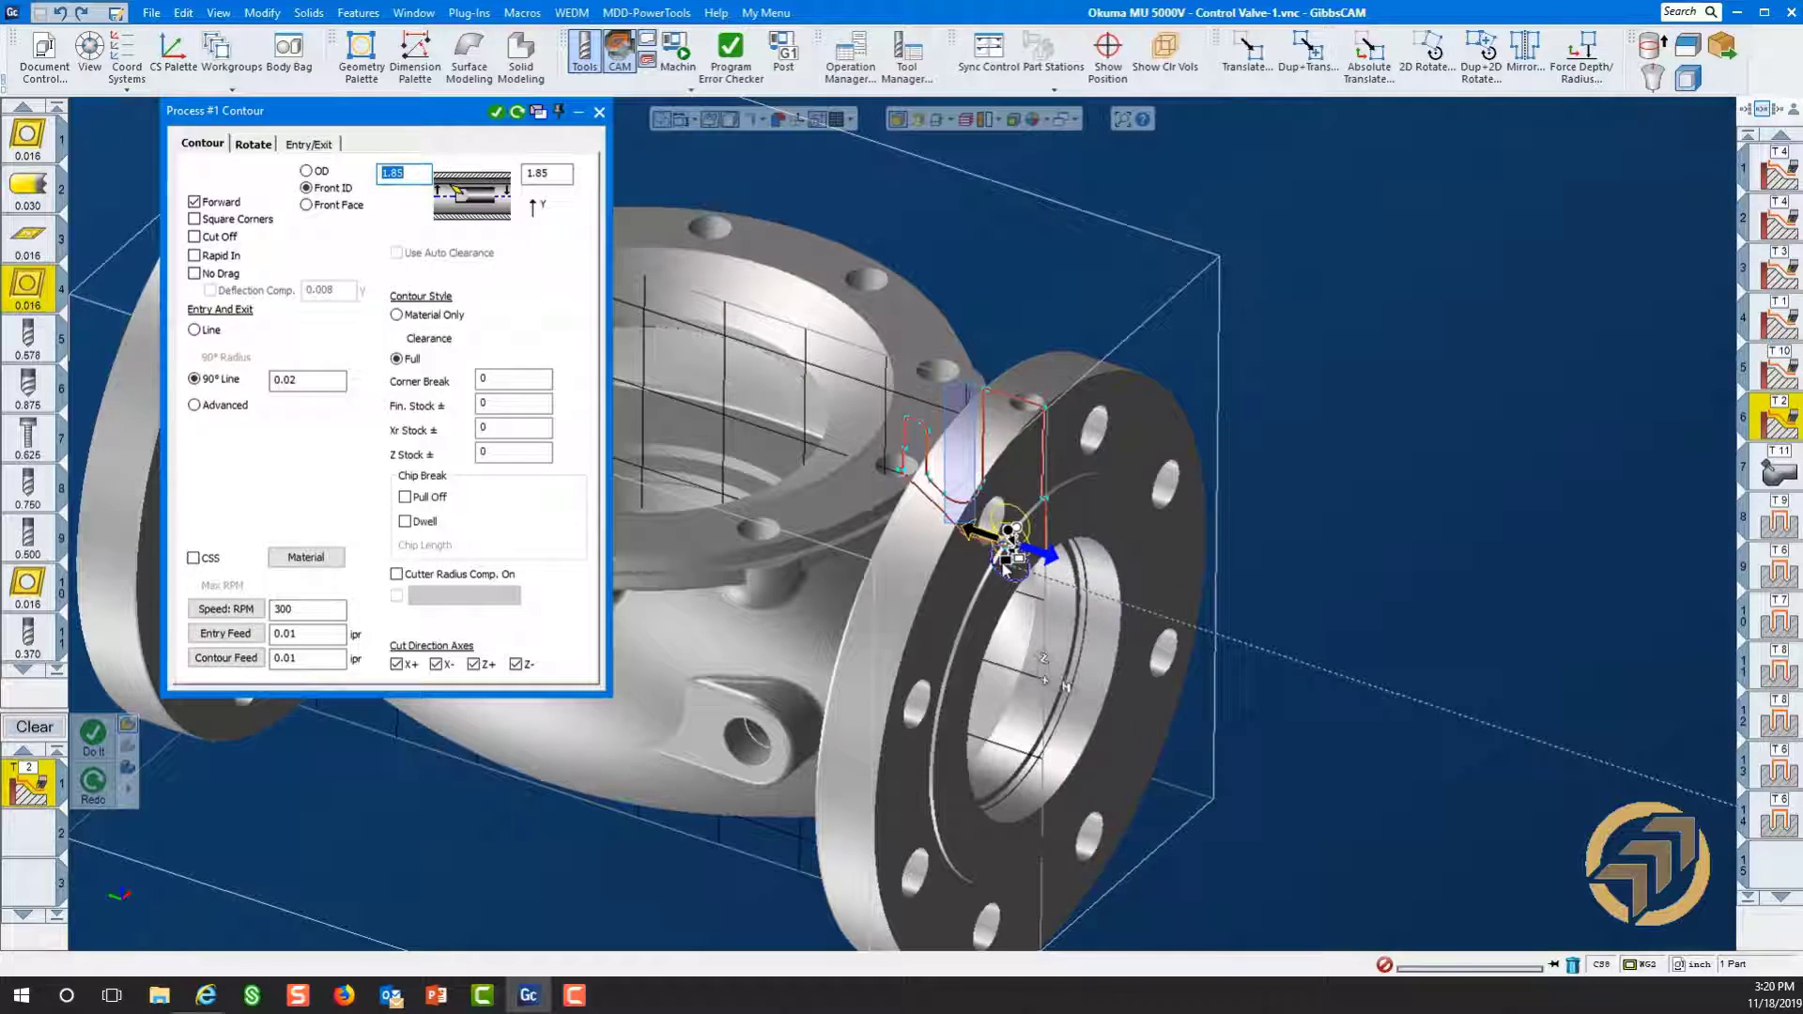
- Inspect the flange bore, close the Process Contour dialog, and select the T11 deburring operation
drag(943, 383, 1145, 668)
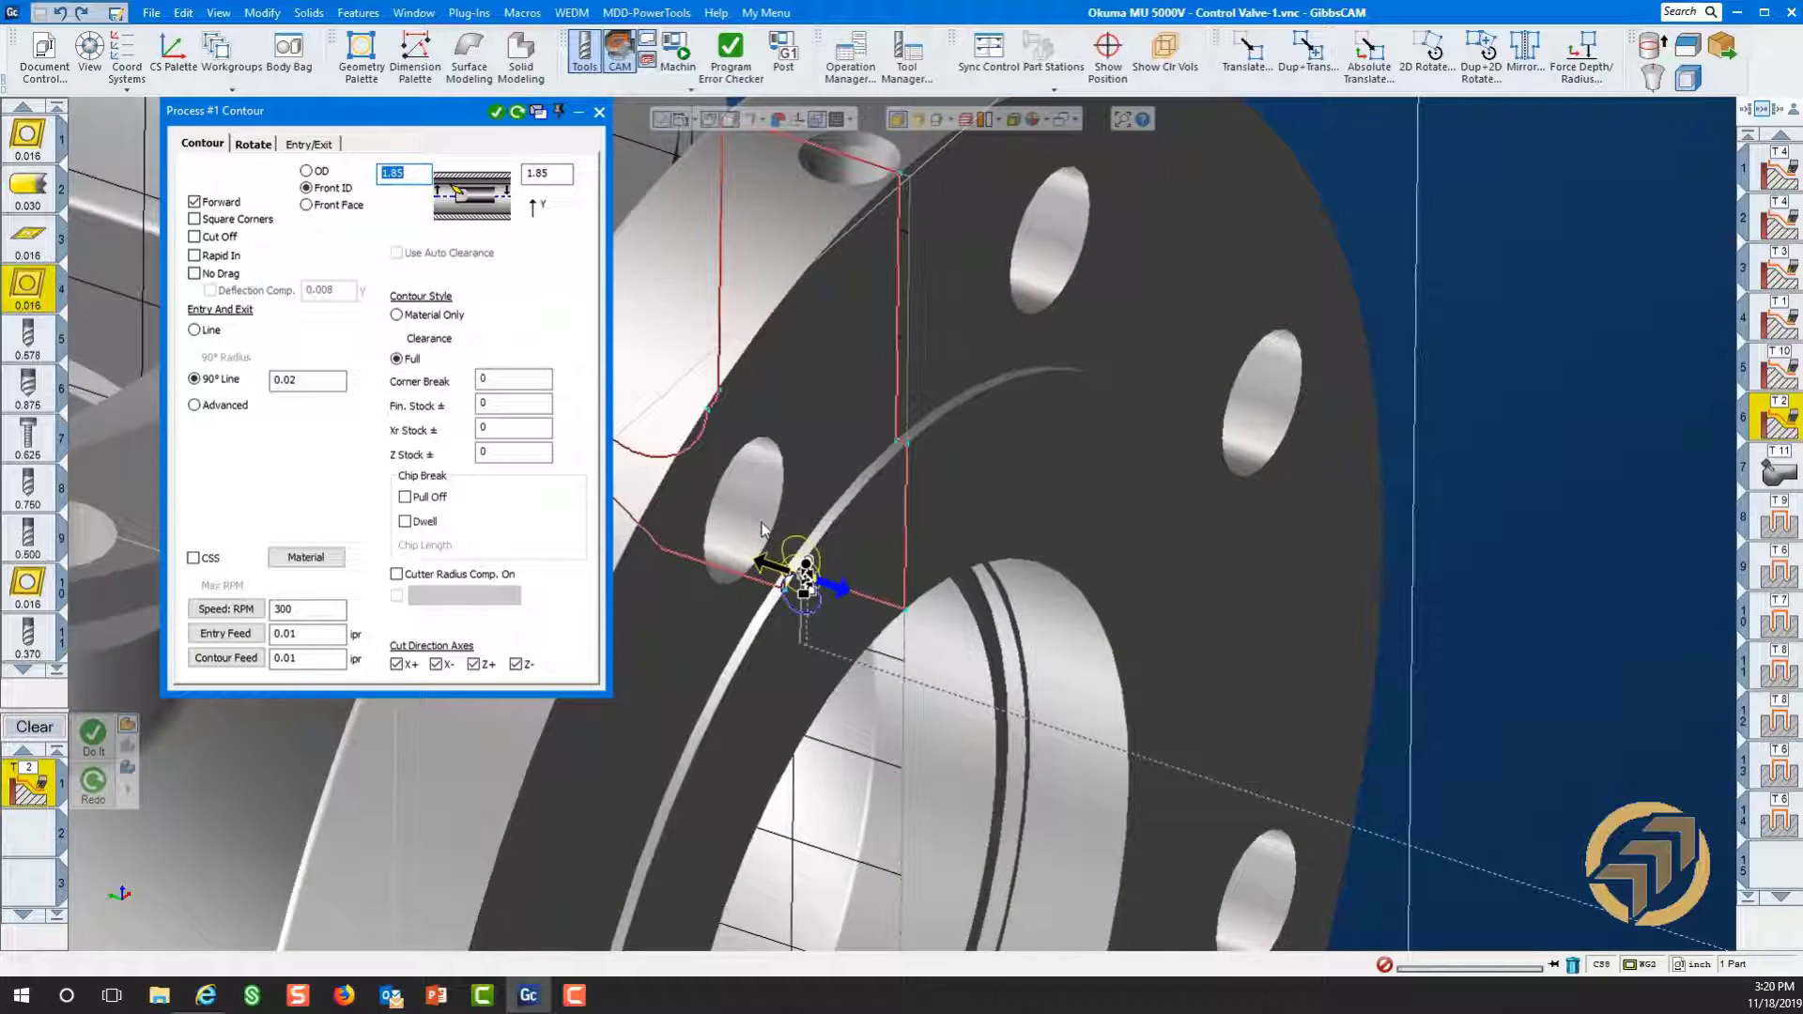
scroll(836, 639, up, 3)
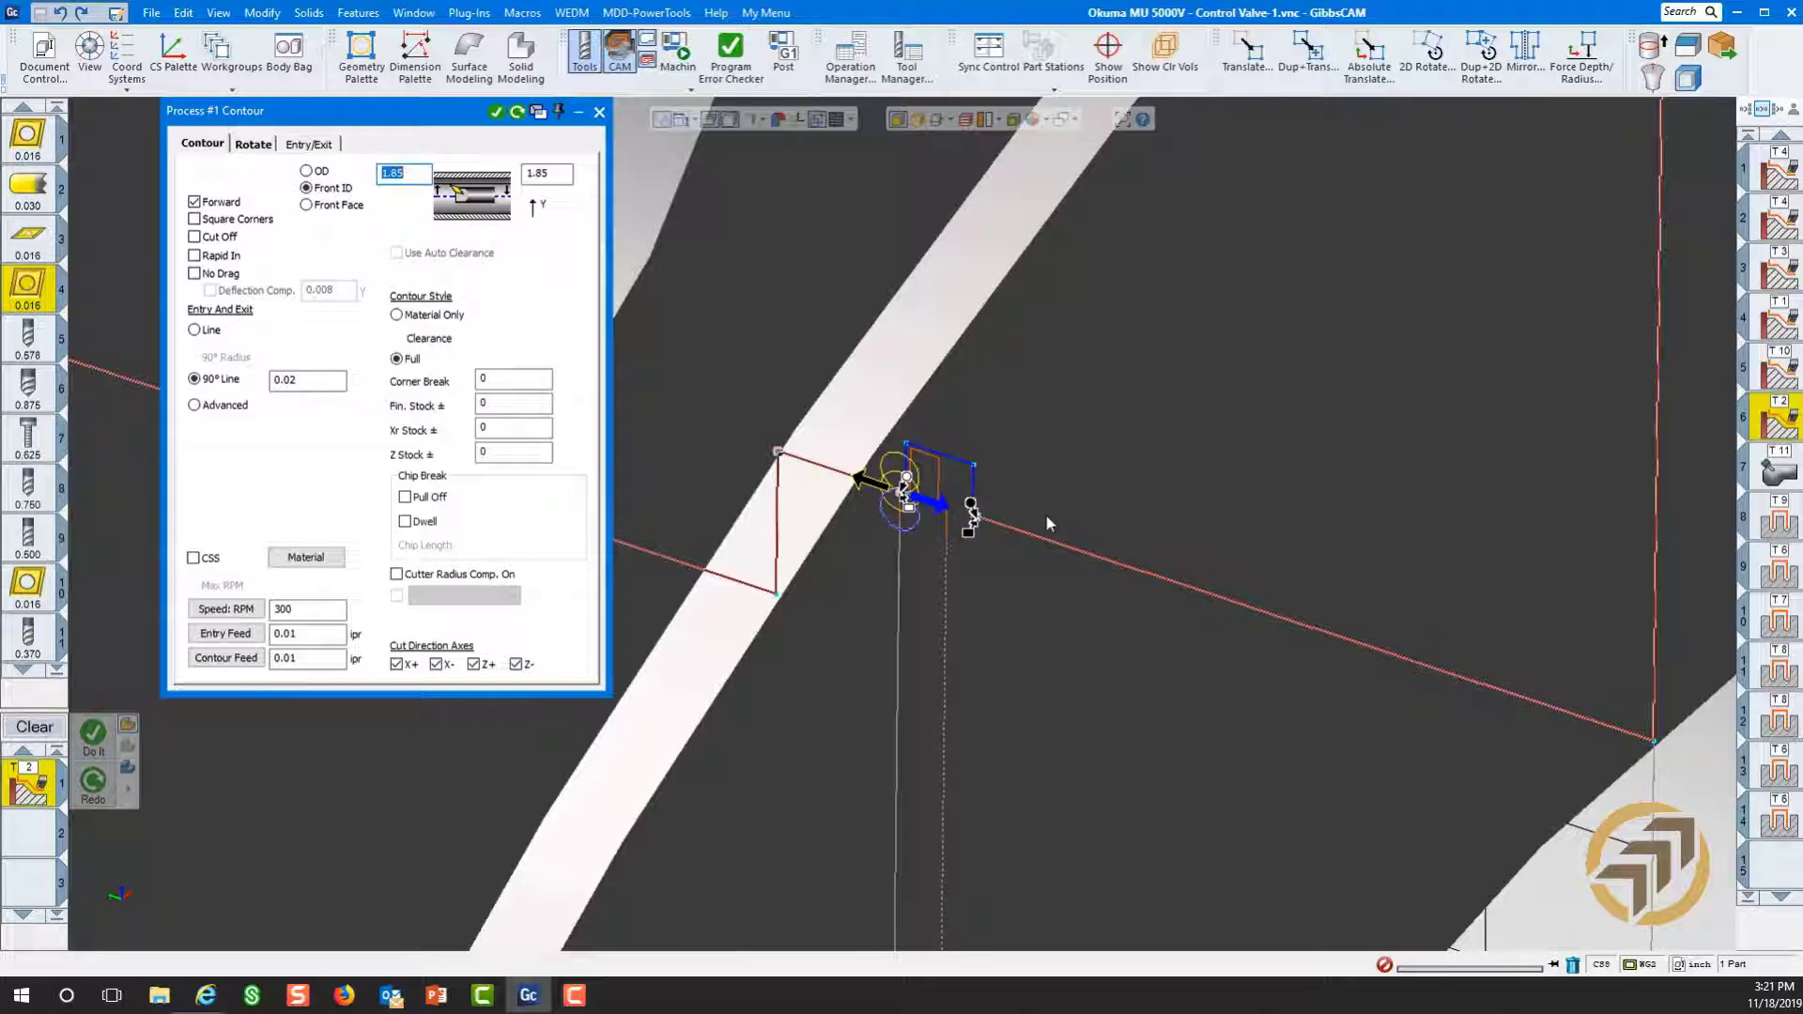
scroll(1121, 491, down, 5)
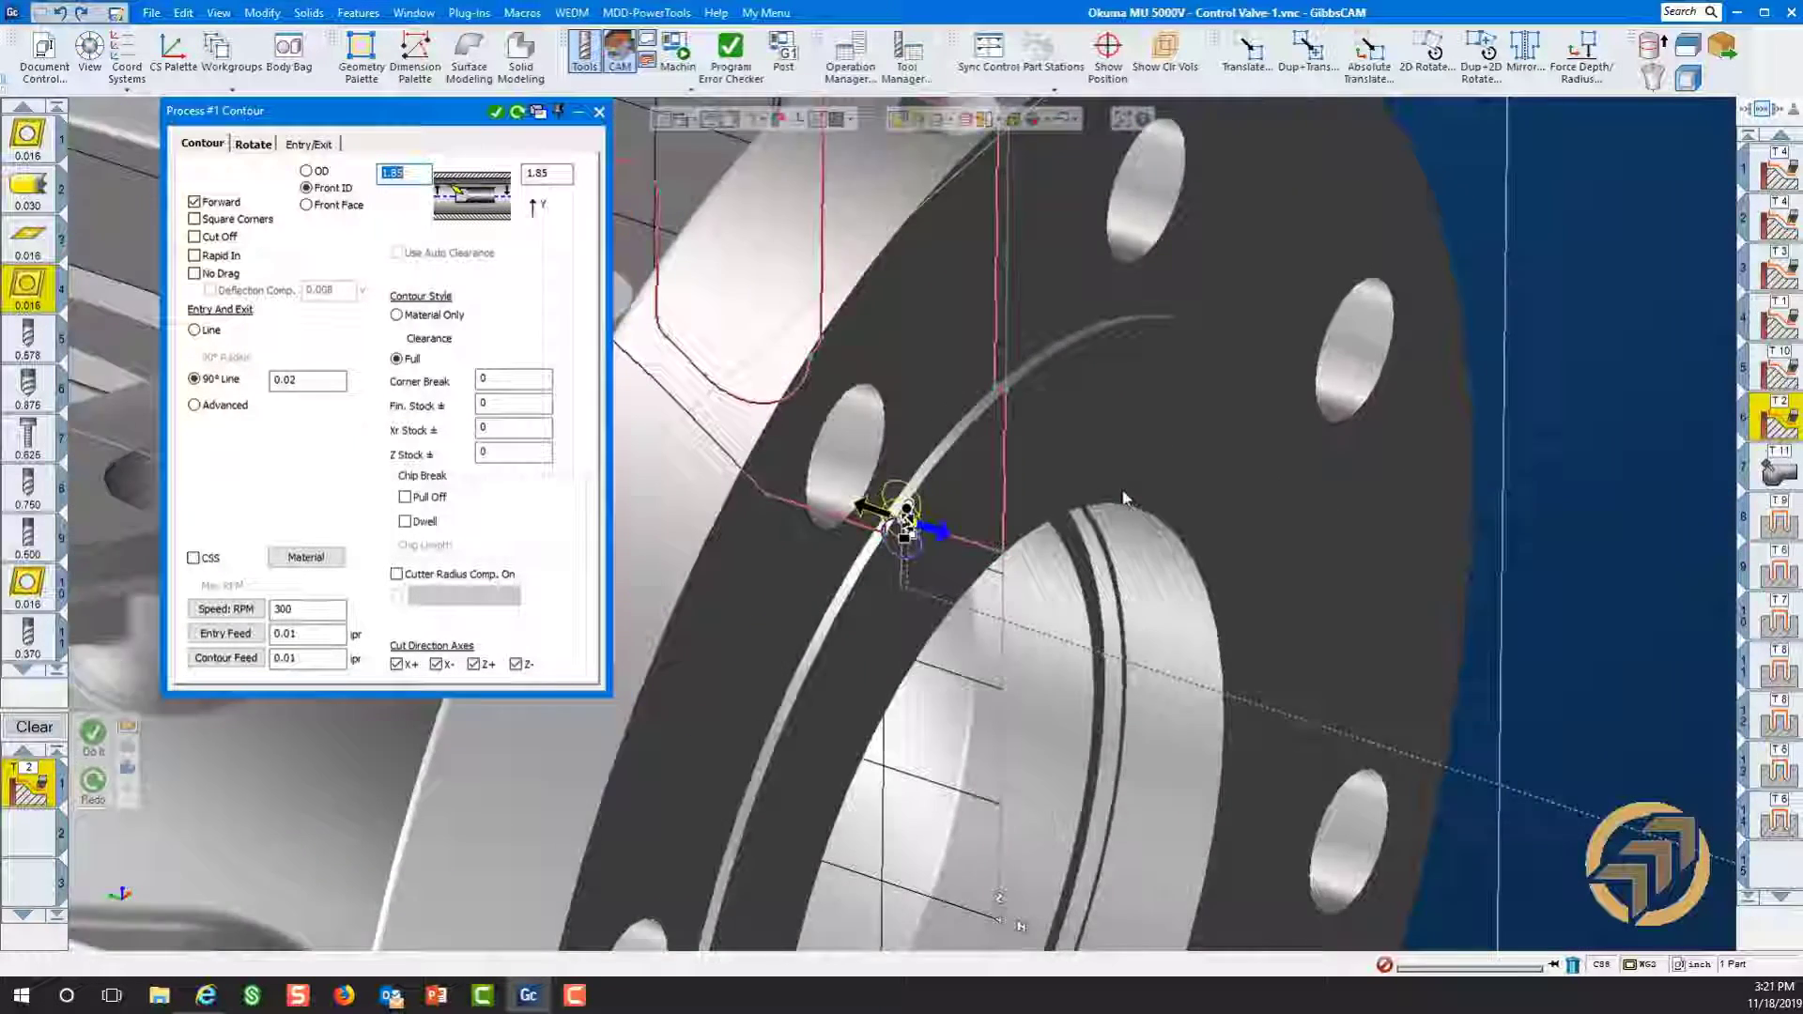
scroll(1124, 498, down, 4)
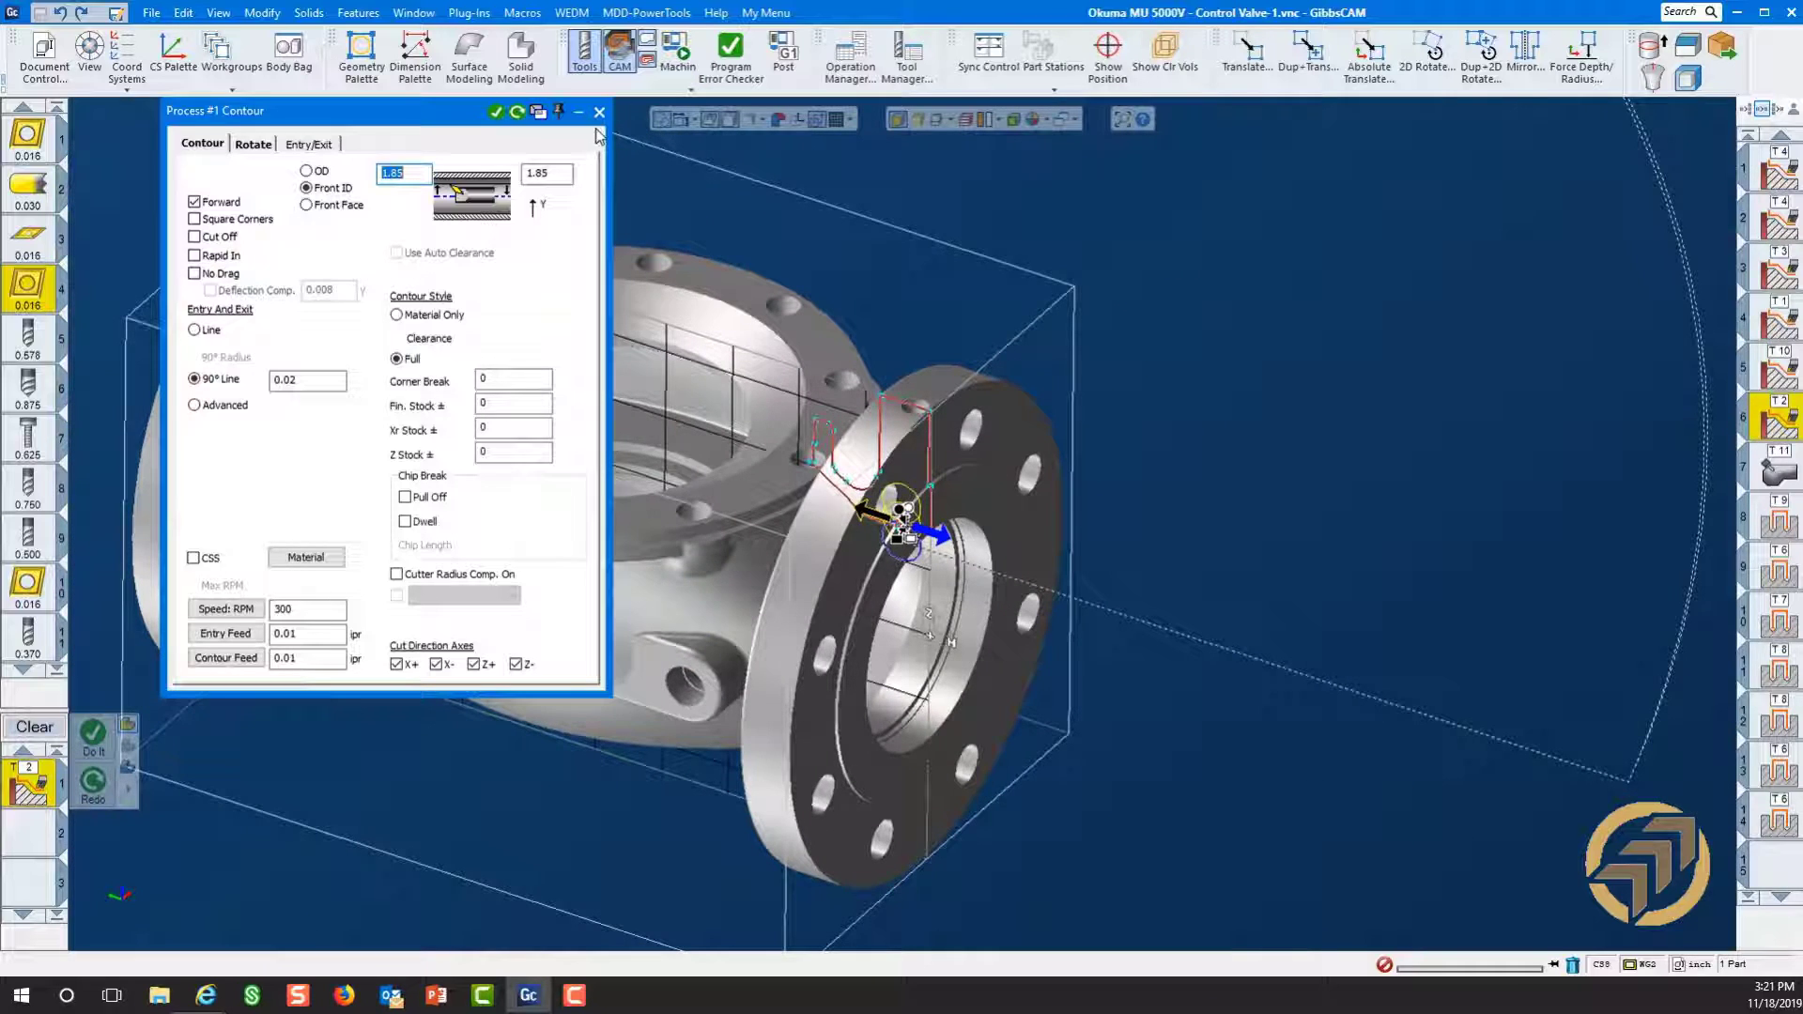
click(599, 113)
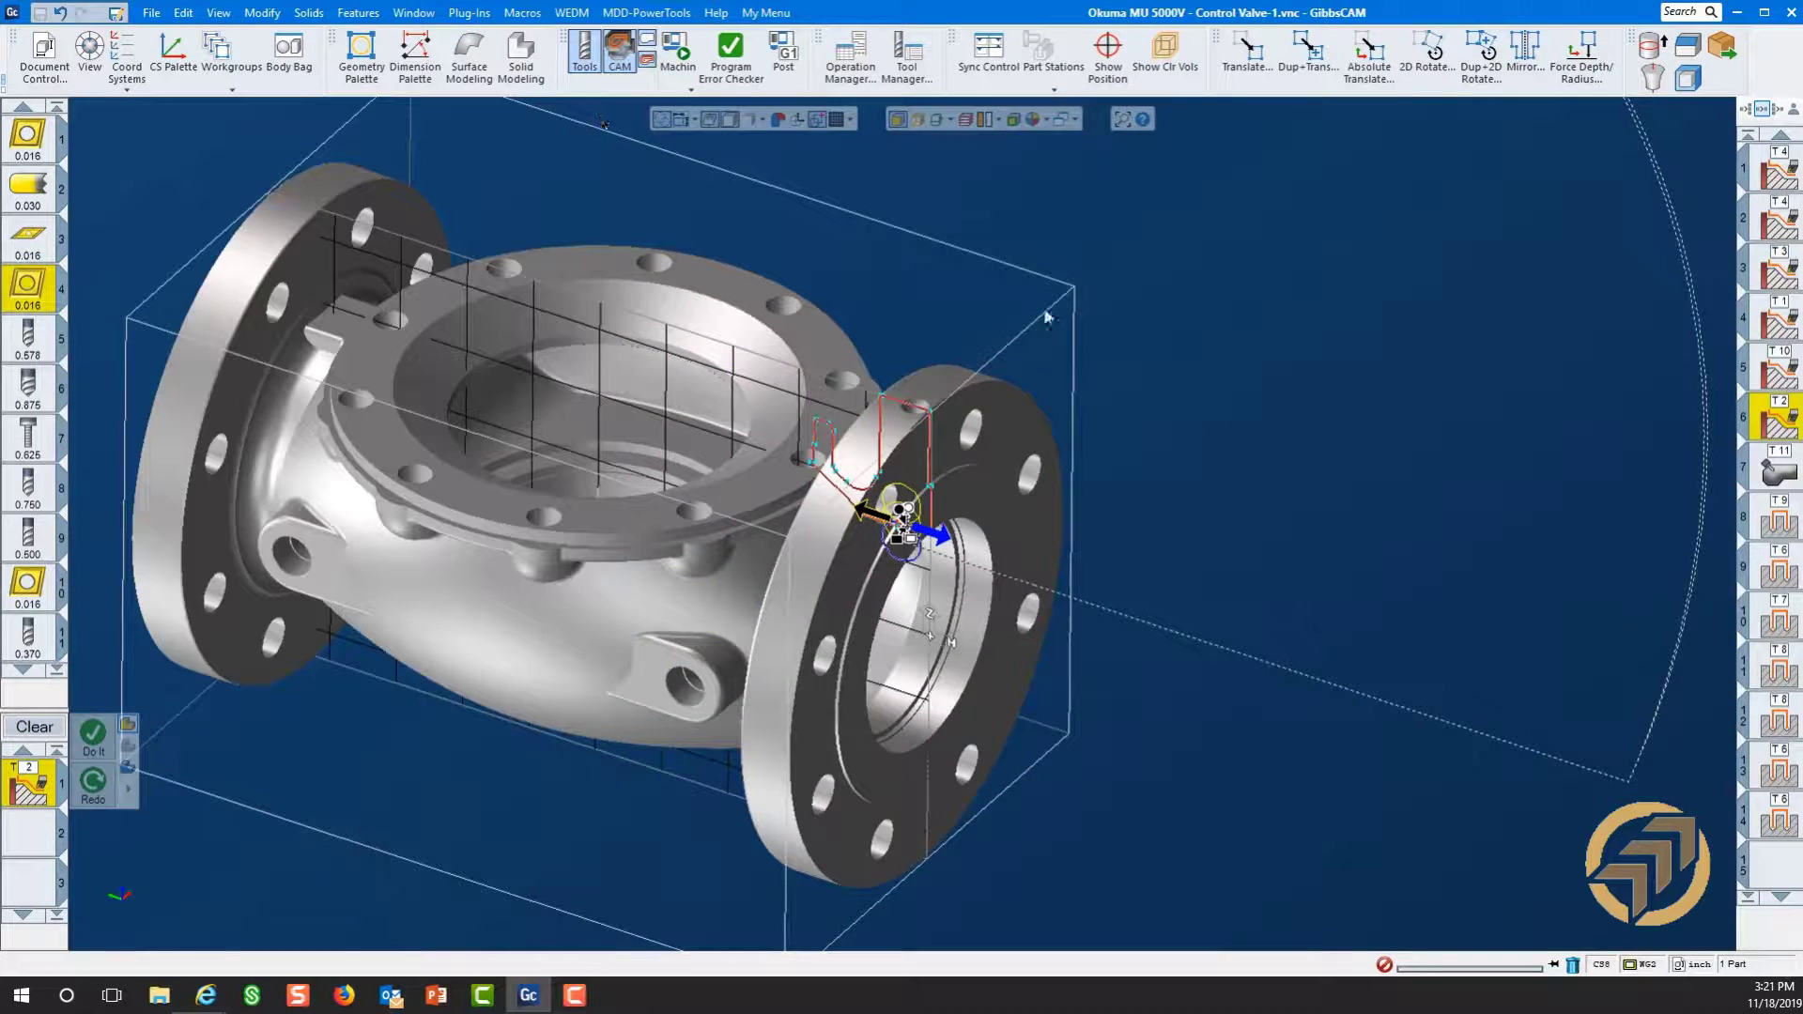
click(1784, 474)
- Review the T11 deburring Surface paths settings, then open the T9 Helix Bore holes process
double_click(1784, 474)
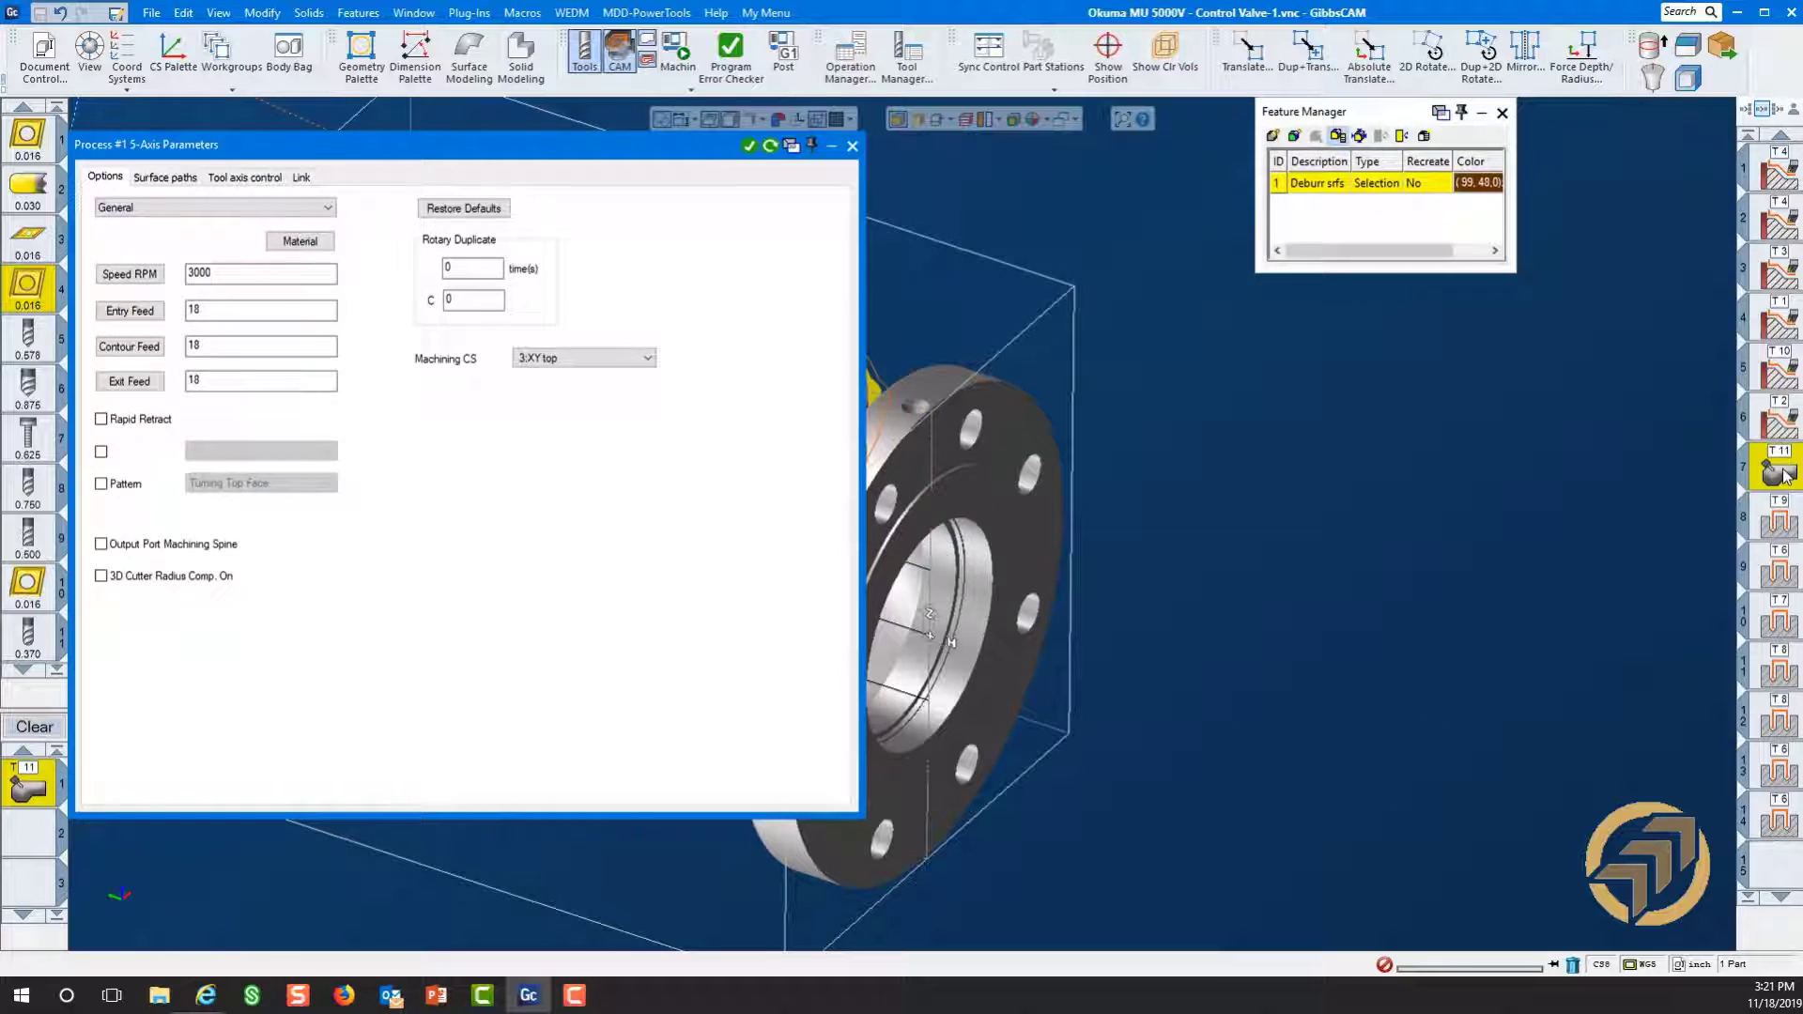
middle_drag(1300, 511, 1667, 591)
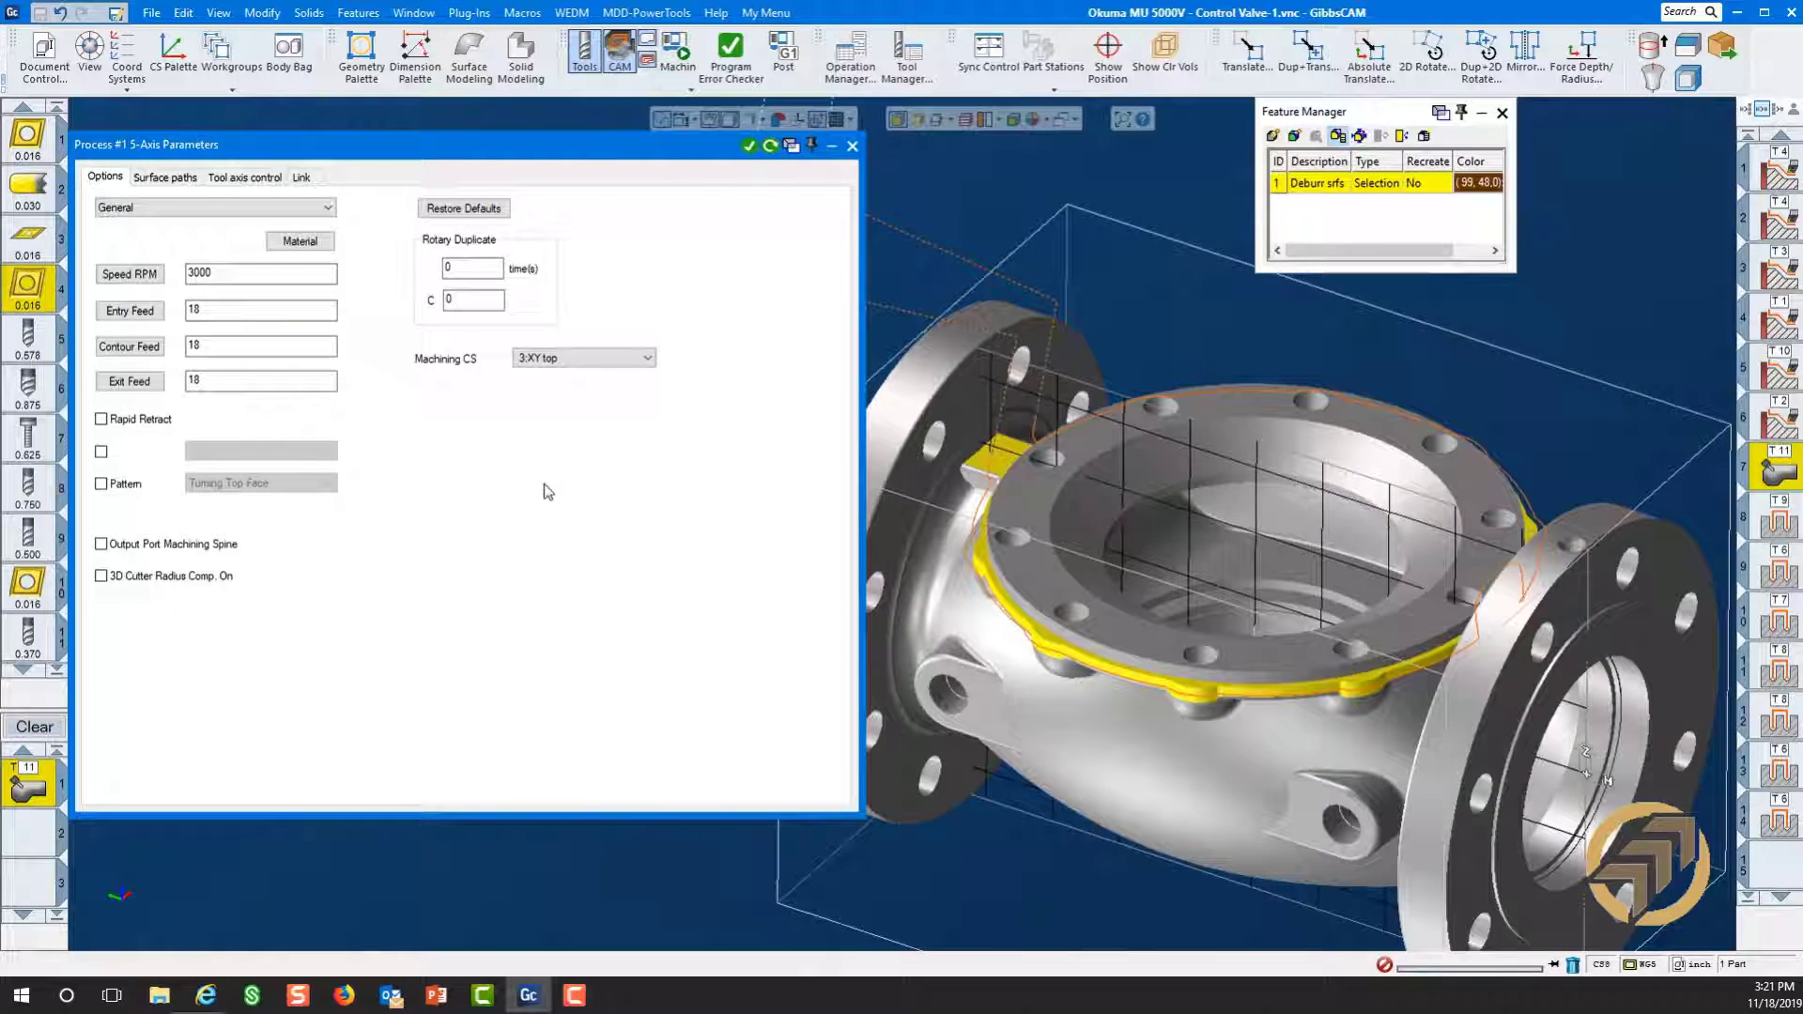
click(165, 177)
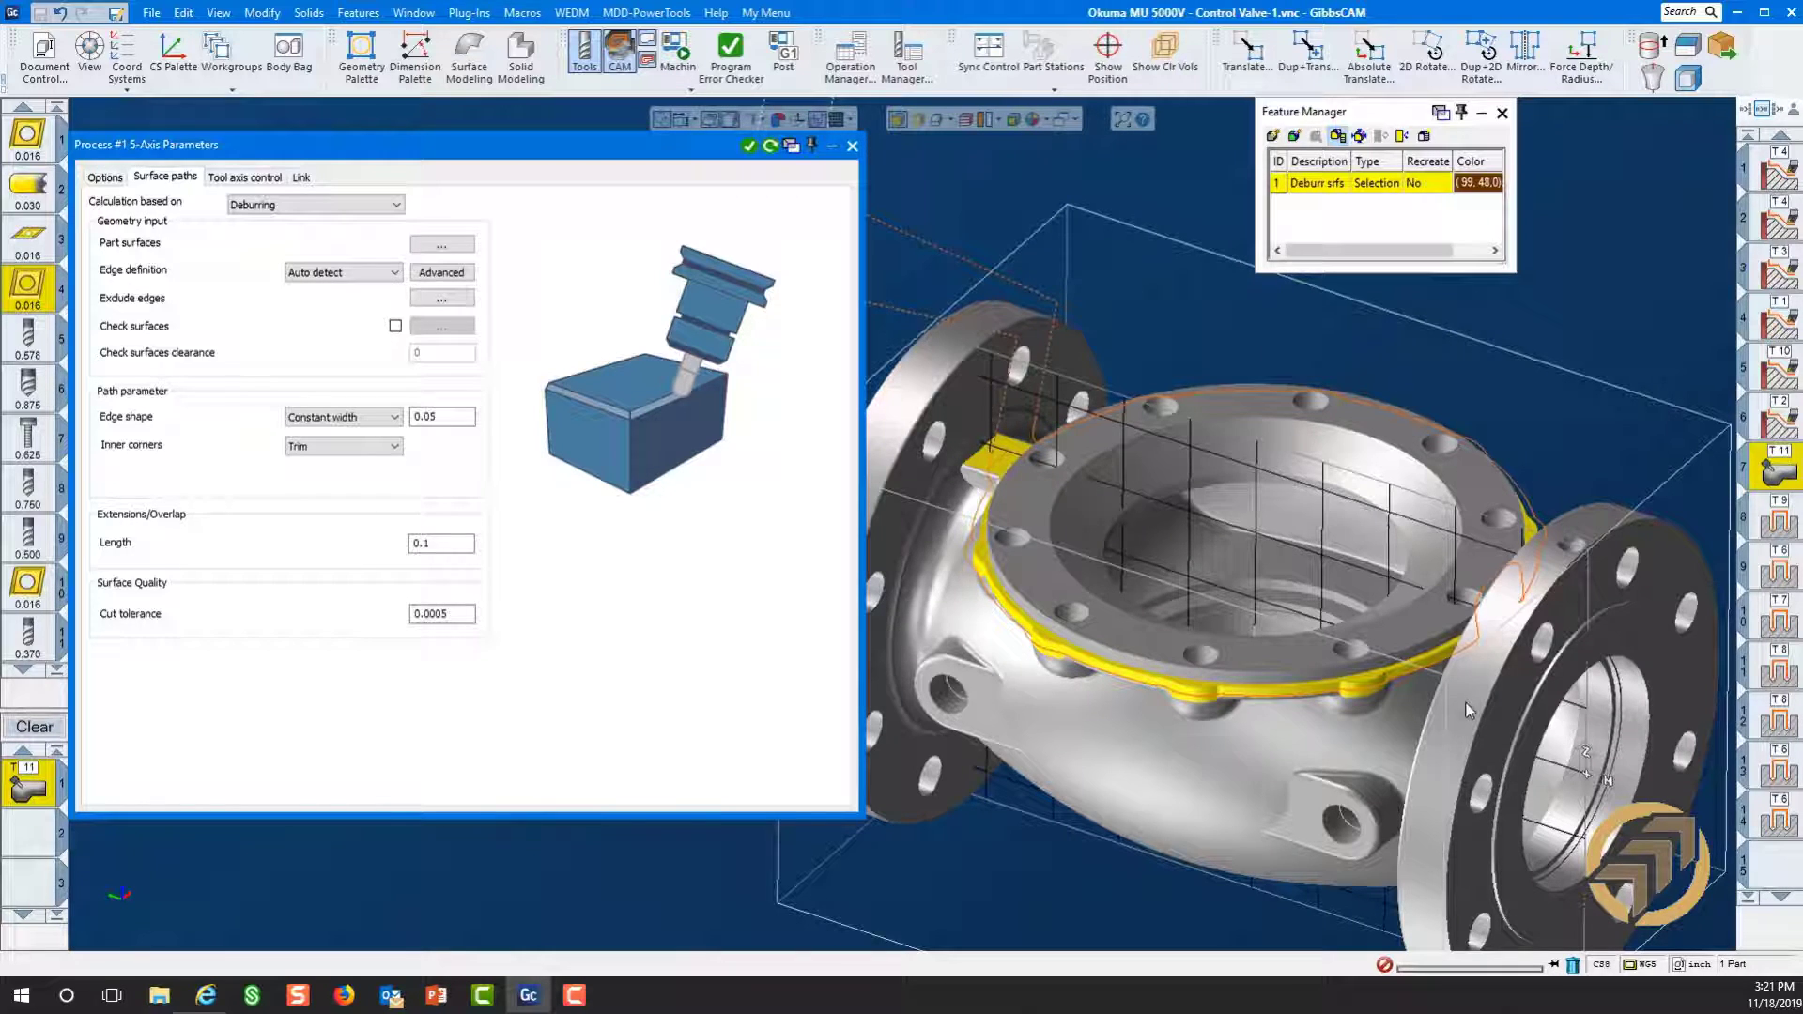
click(852, 146)
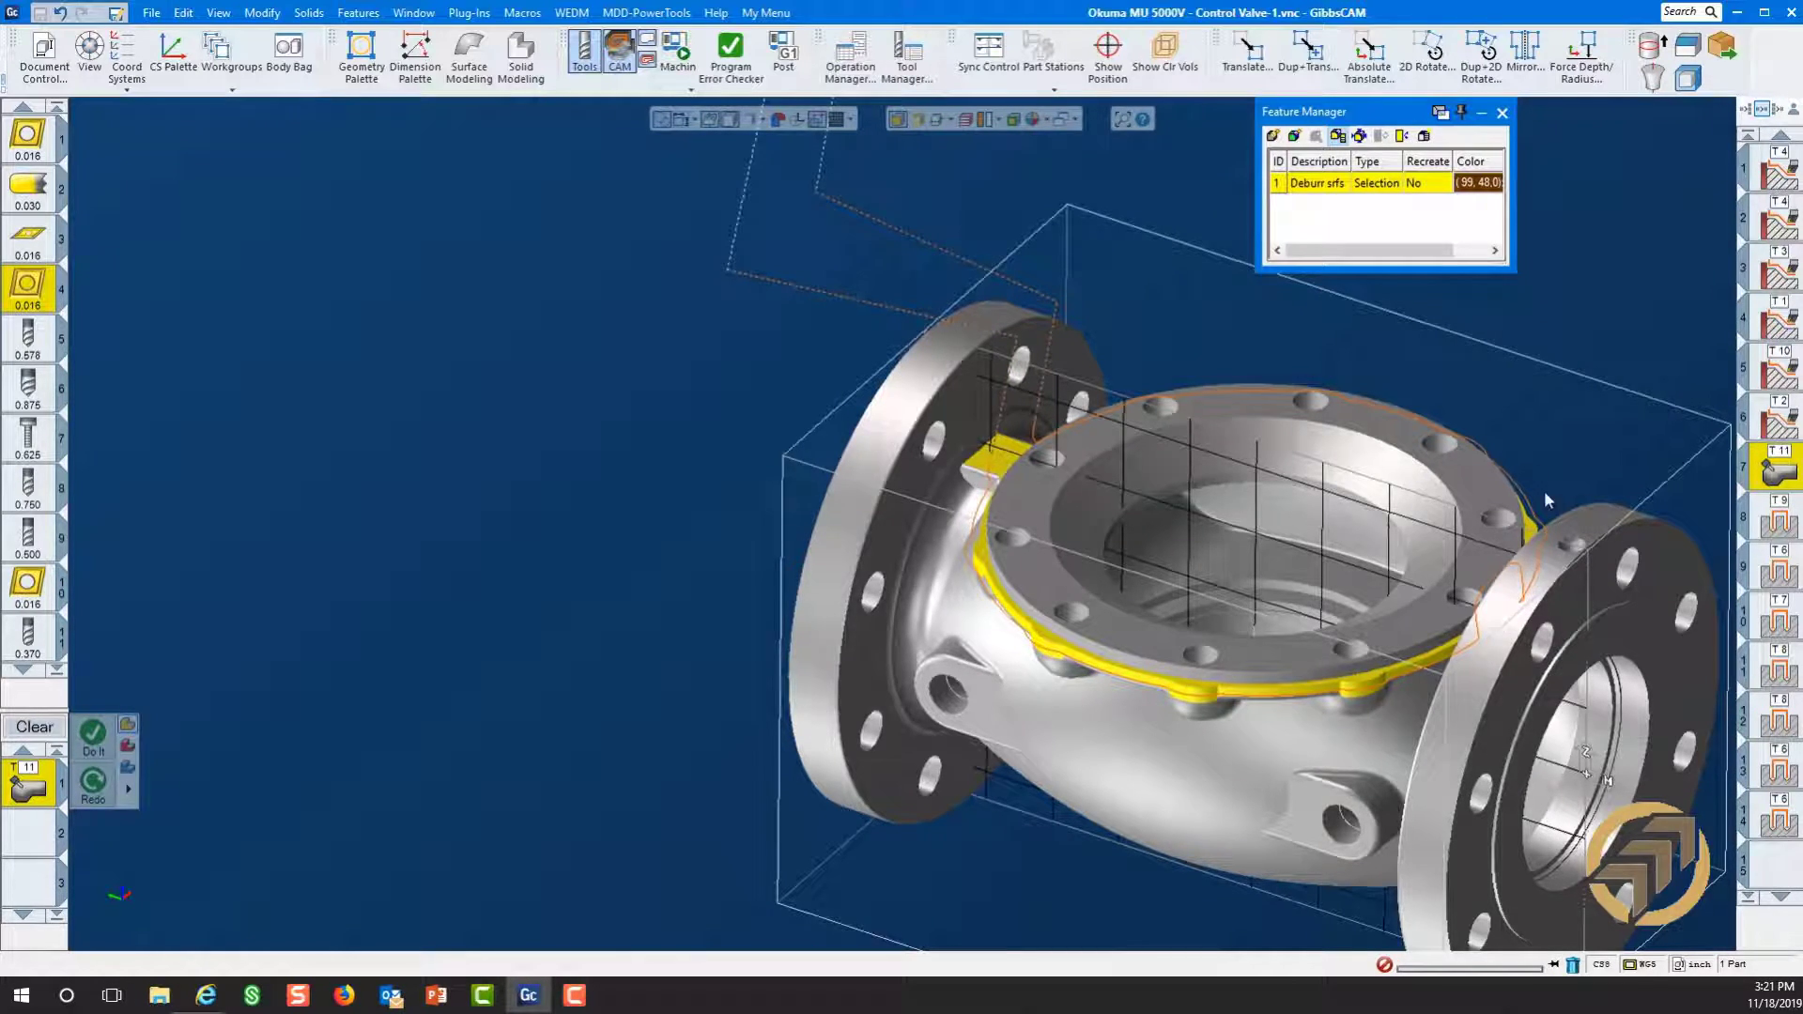
click(1778, 524)
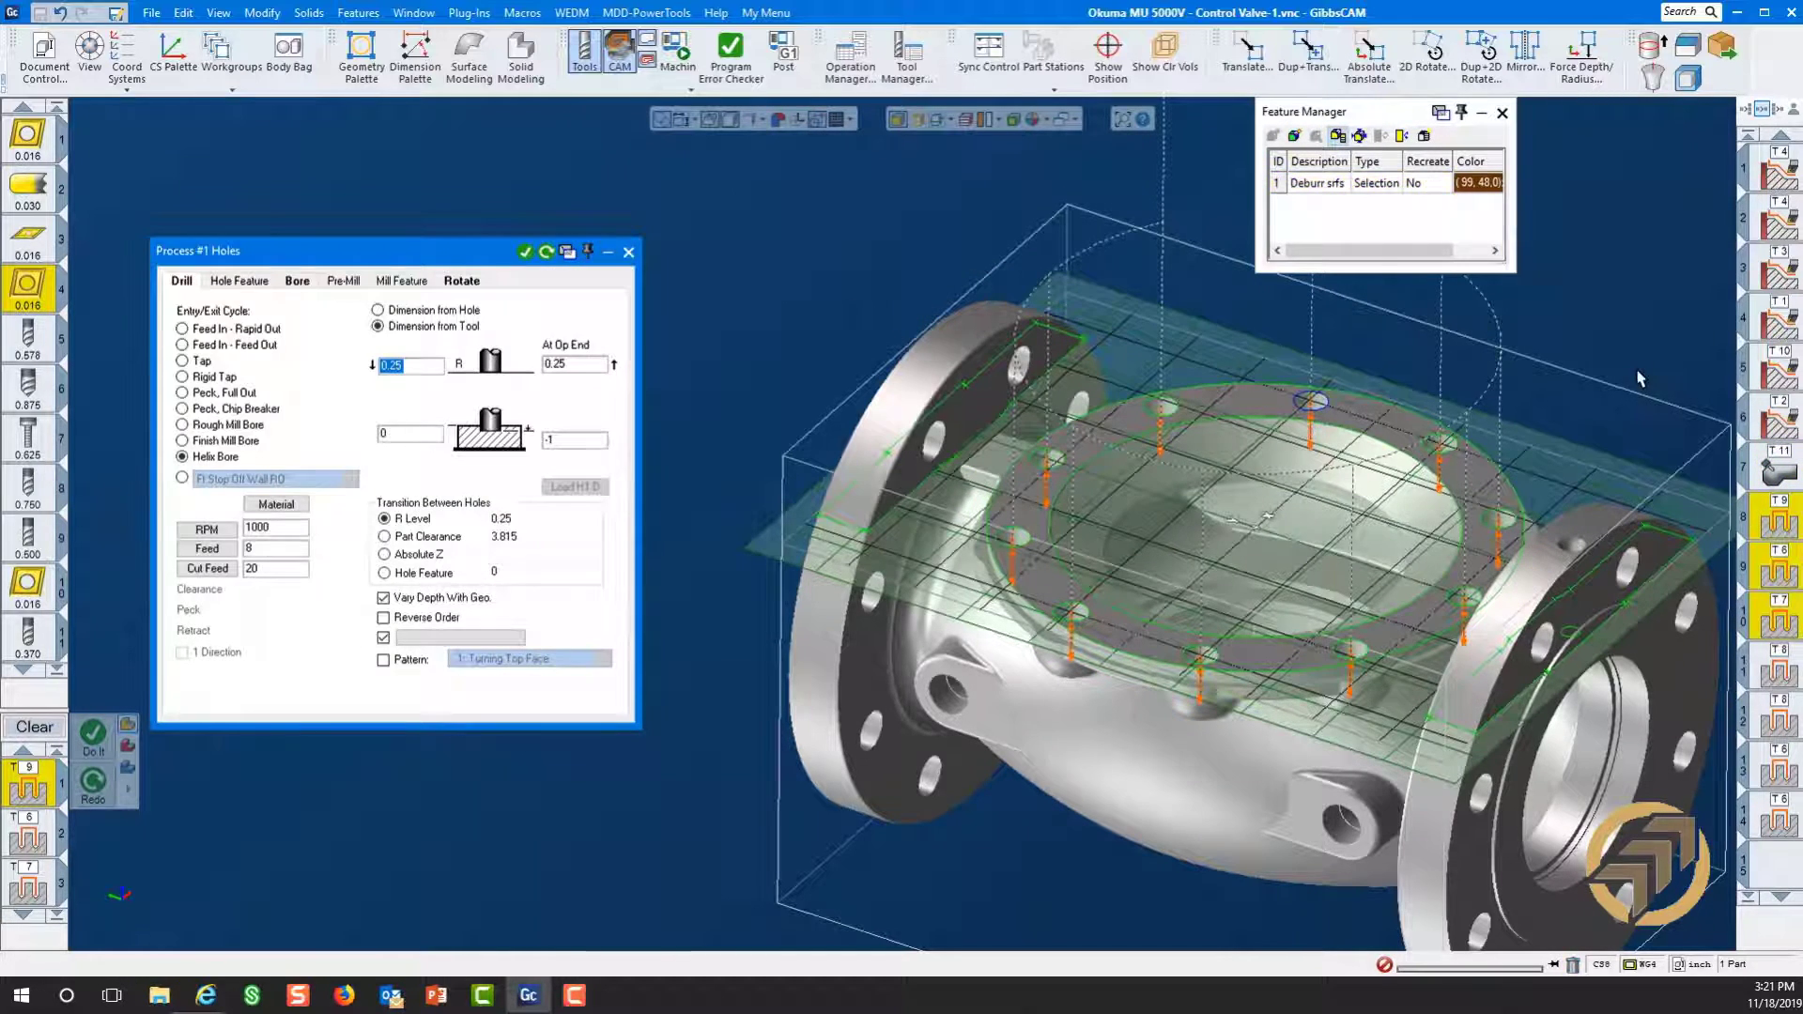
- Inspect the T8 drilling operations for both flanges
middle_drag(1597, 381, 1509, 390)
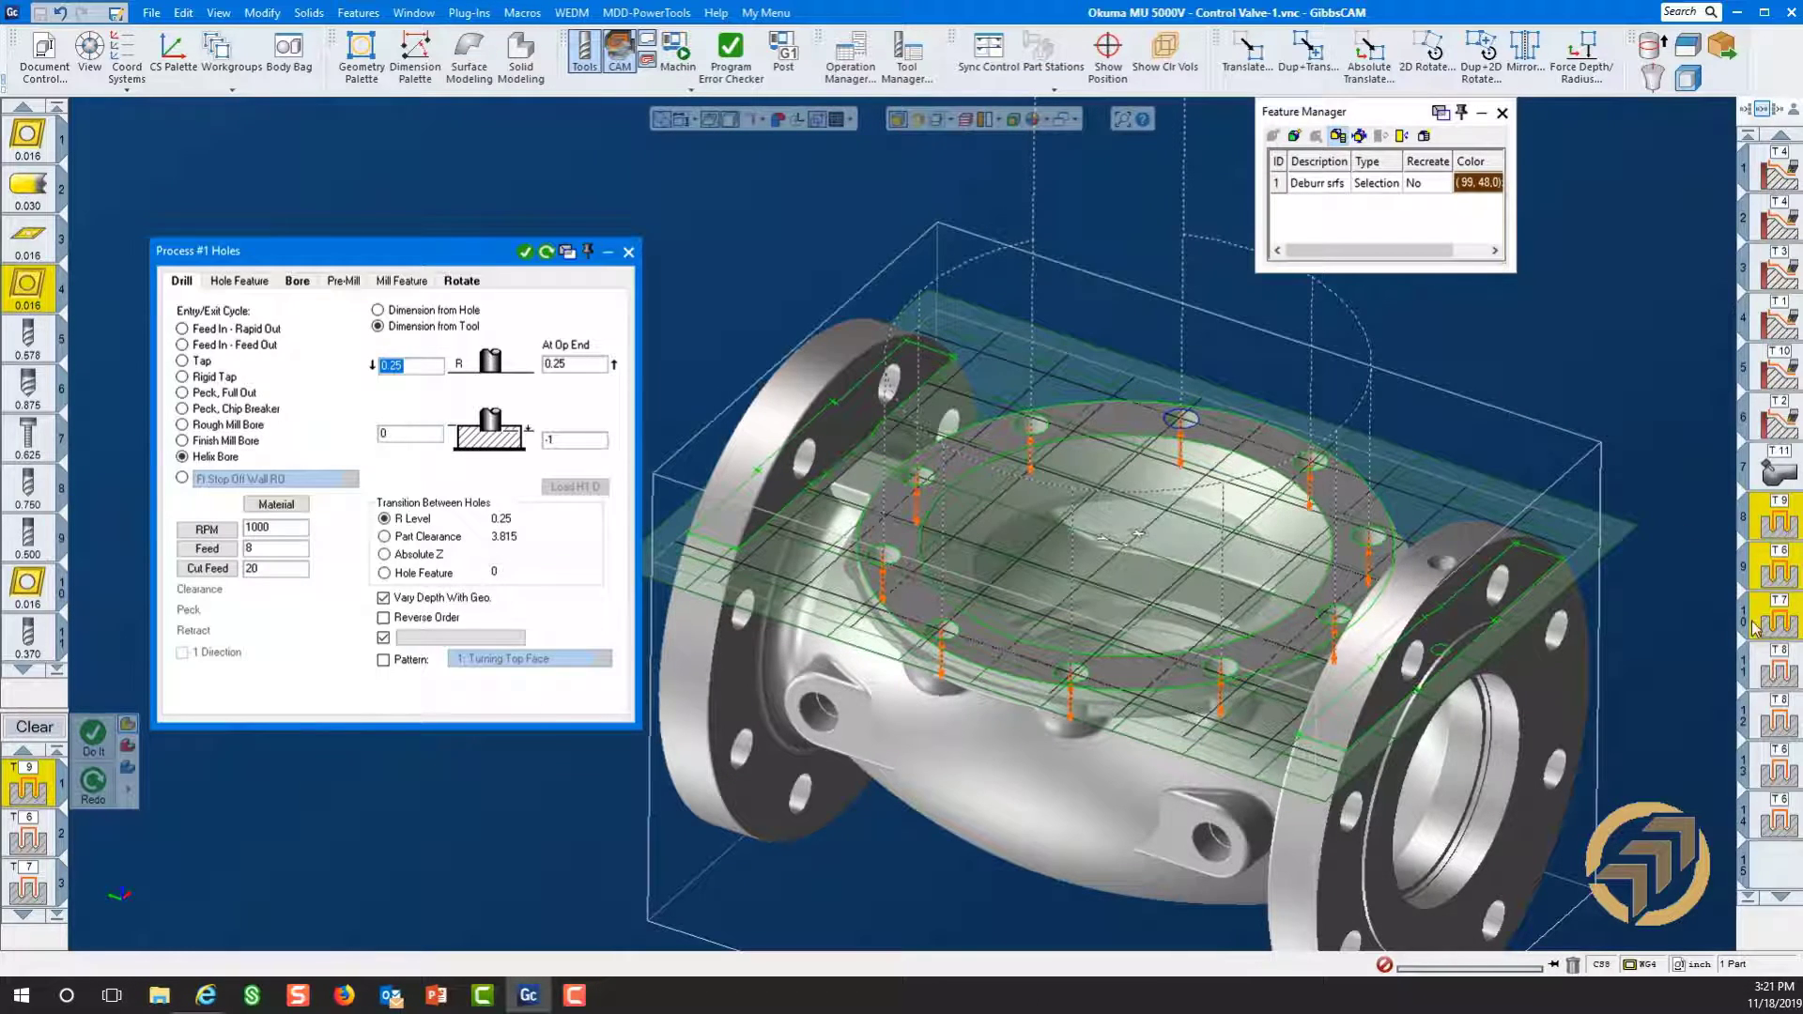
click(1787, 684)
double_click(1787, 684)
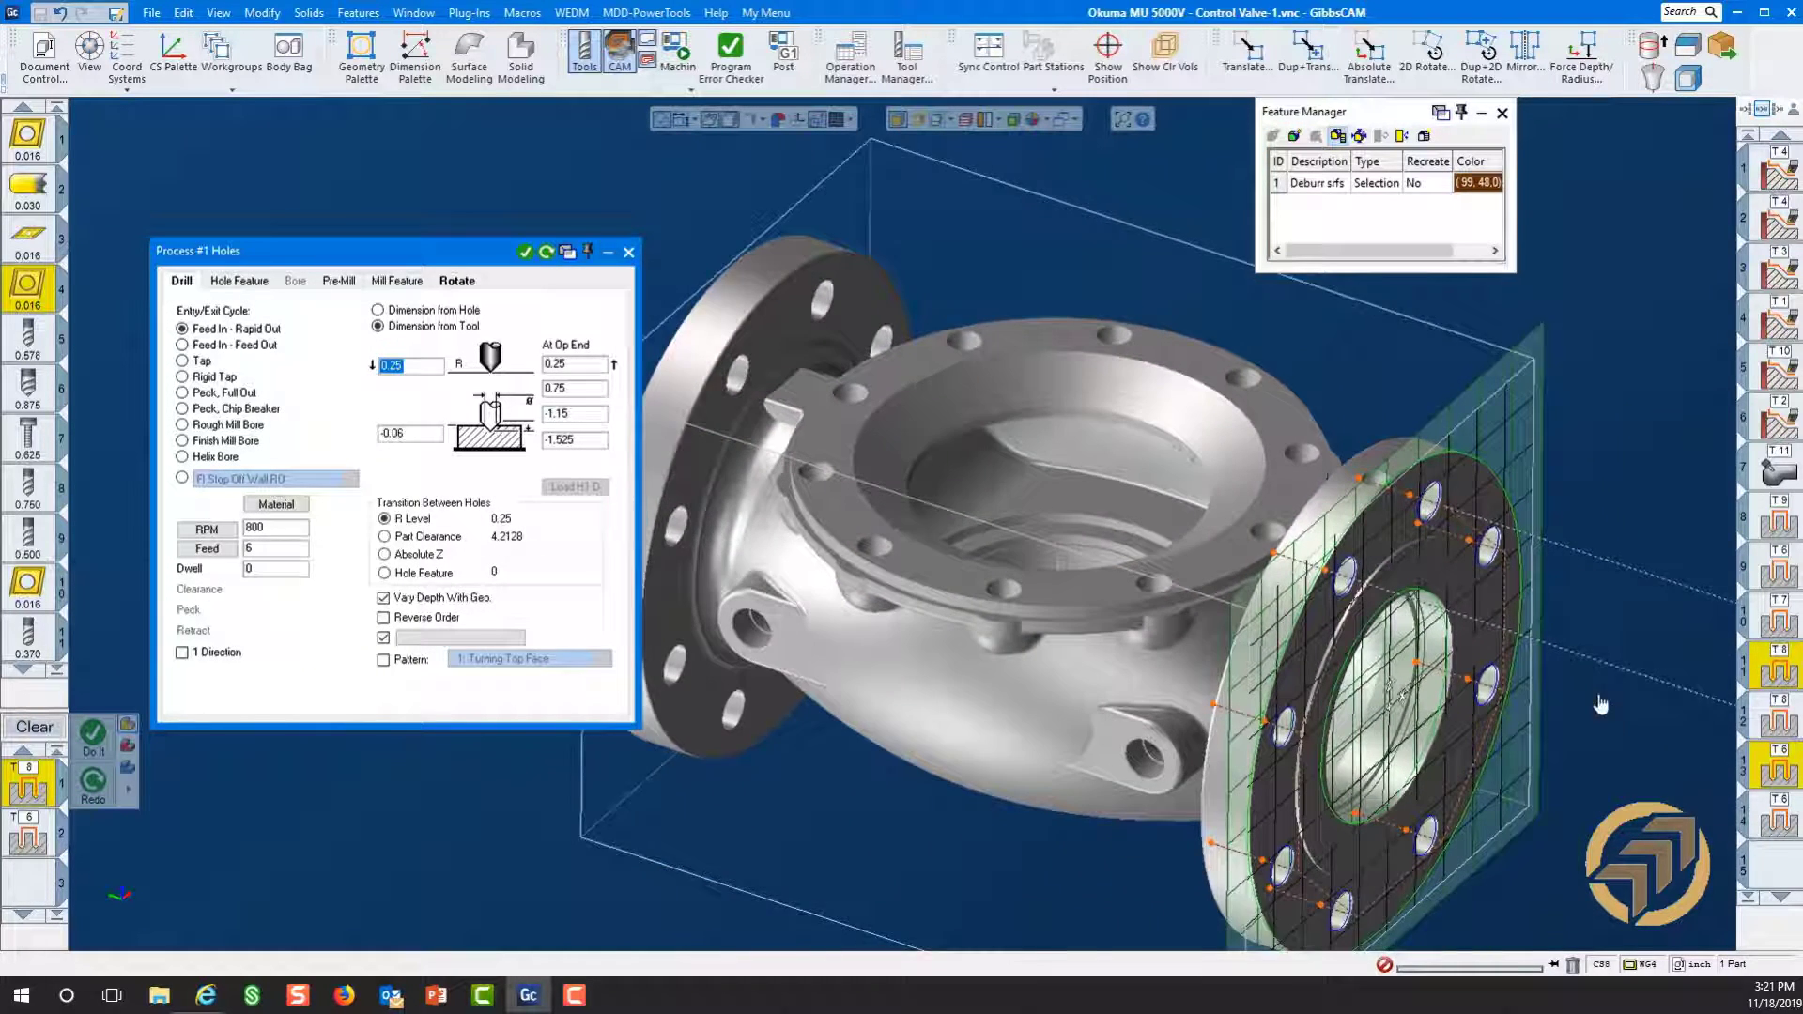
double_click(1784, 718)
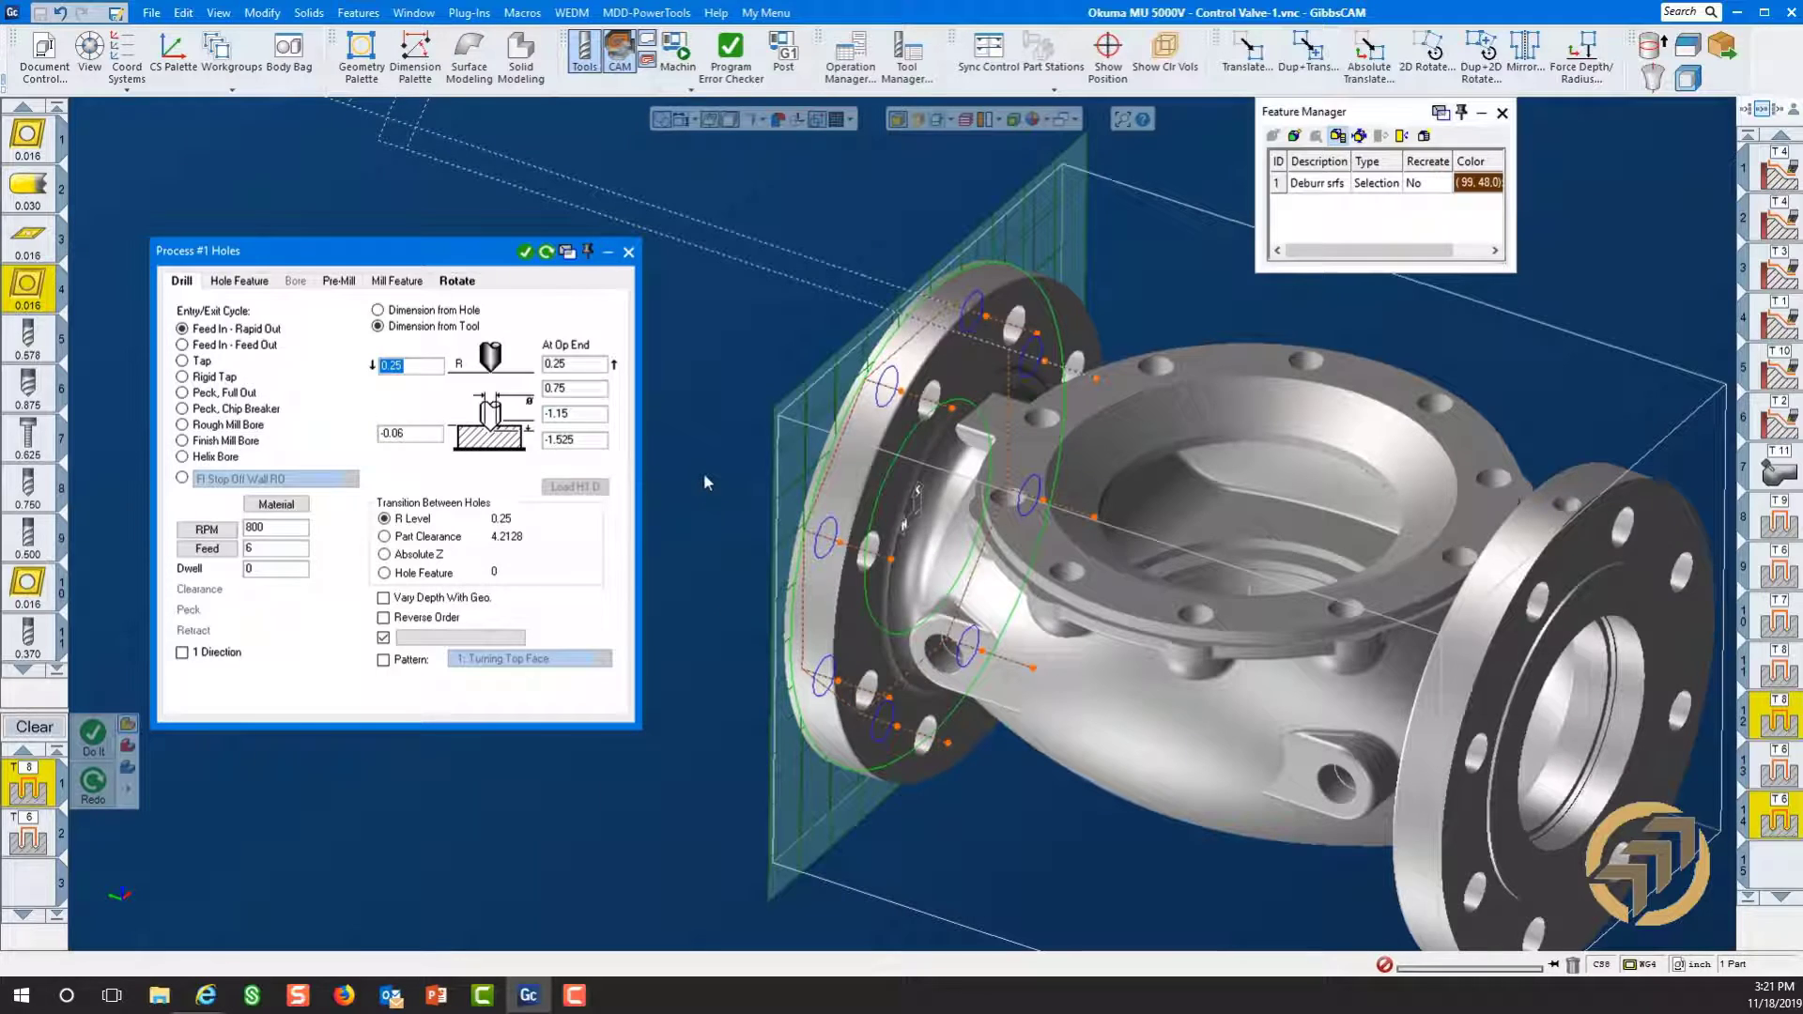
- Close the Process Holes dialog and Feature Manager, leaving only the part view
click(629, 251)
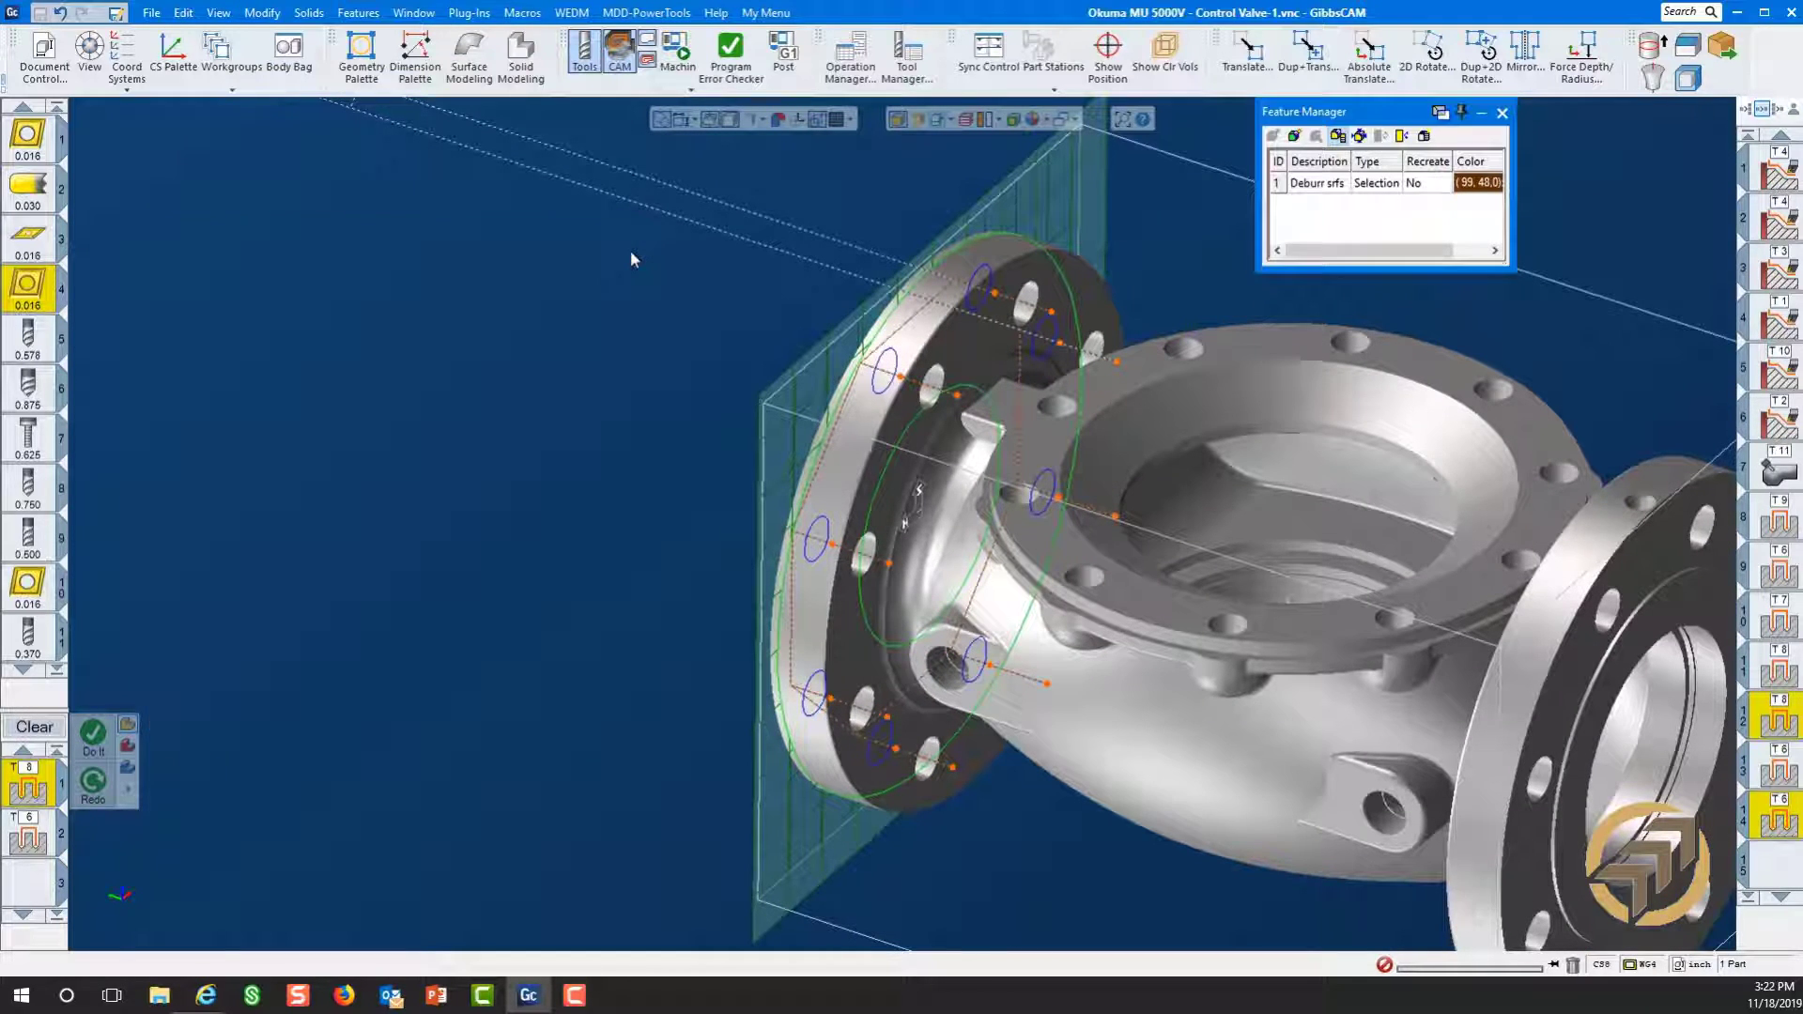
click(1503, 114)
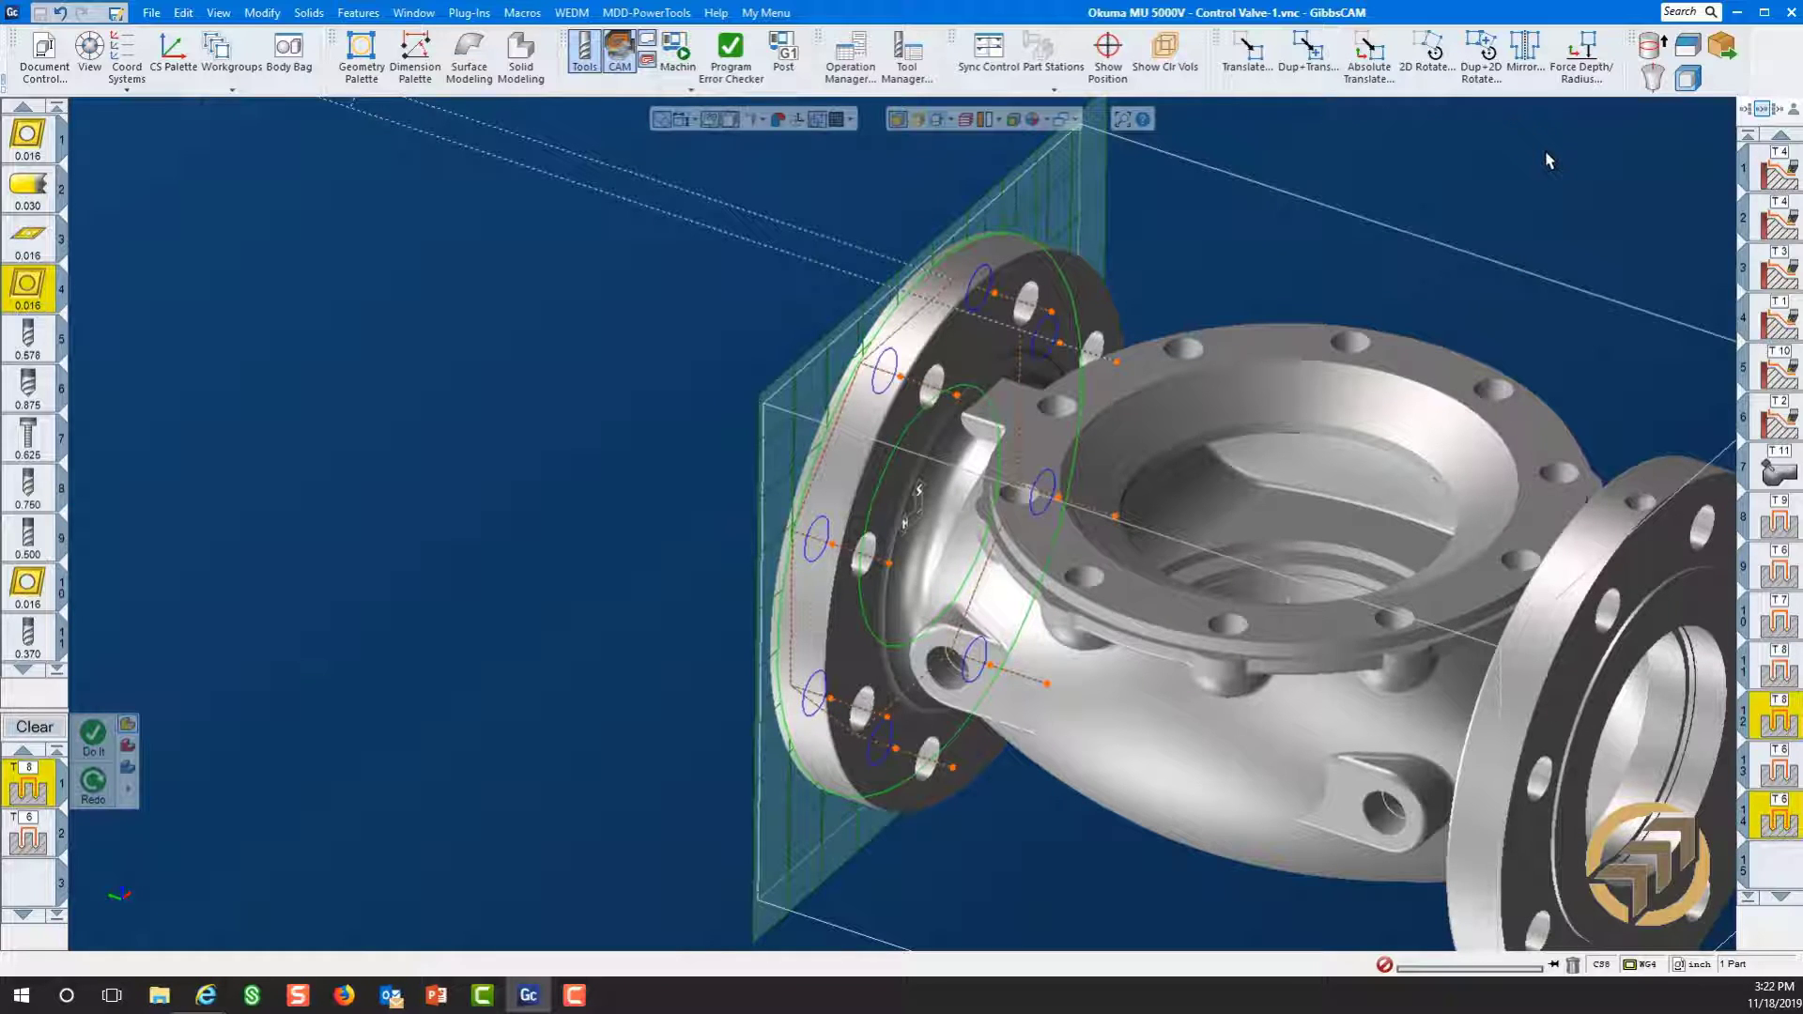
middle_drag(1537, 181, 1298, 205)
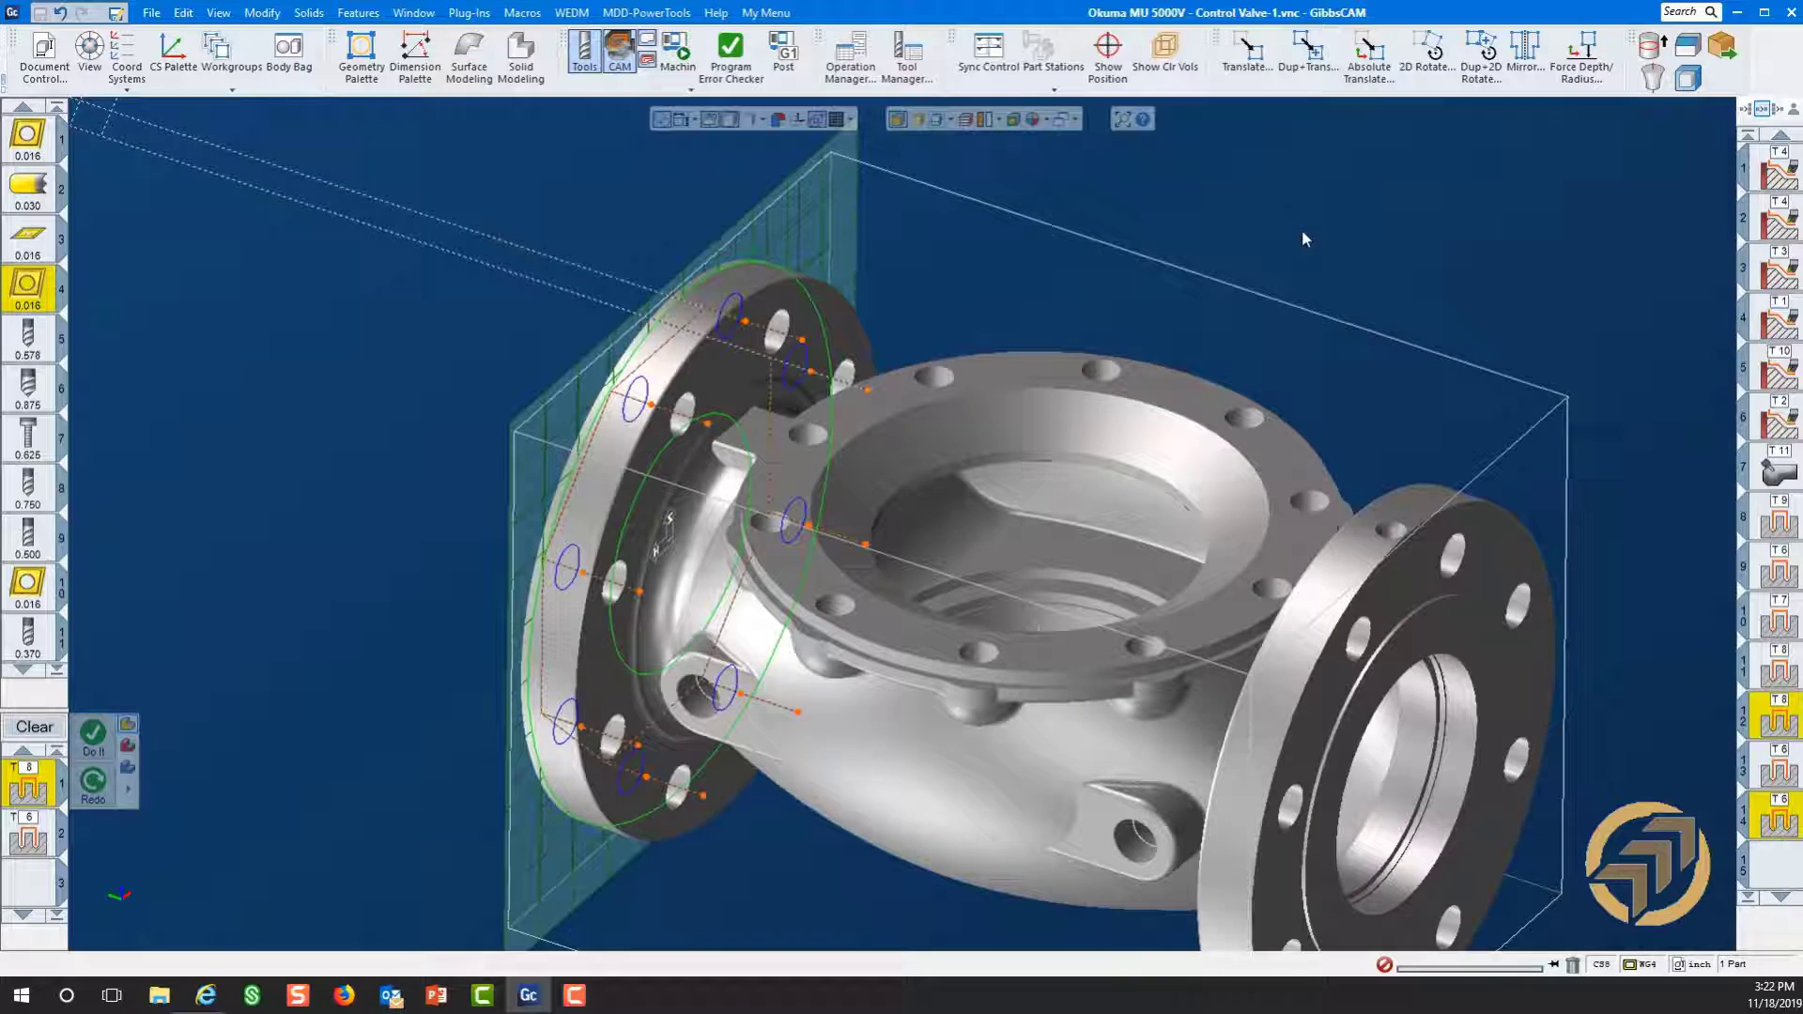
- Start Machine Sim on the Okuma MU 5000V and zoom in on the fixtured valve
click(684, 60)
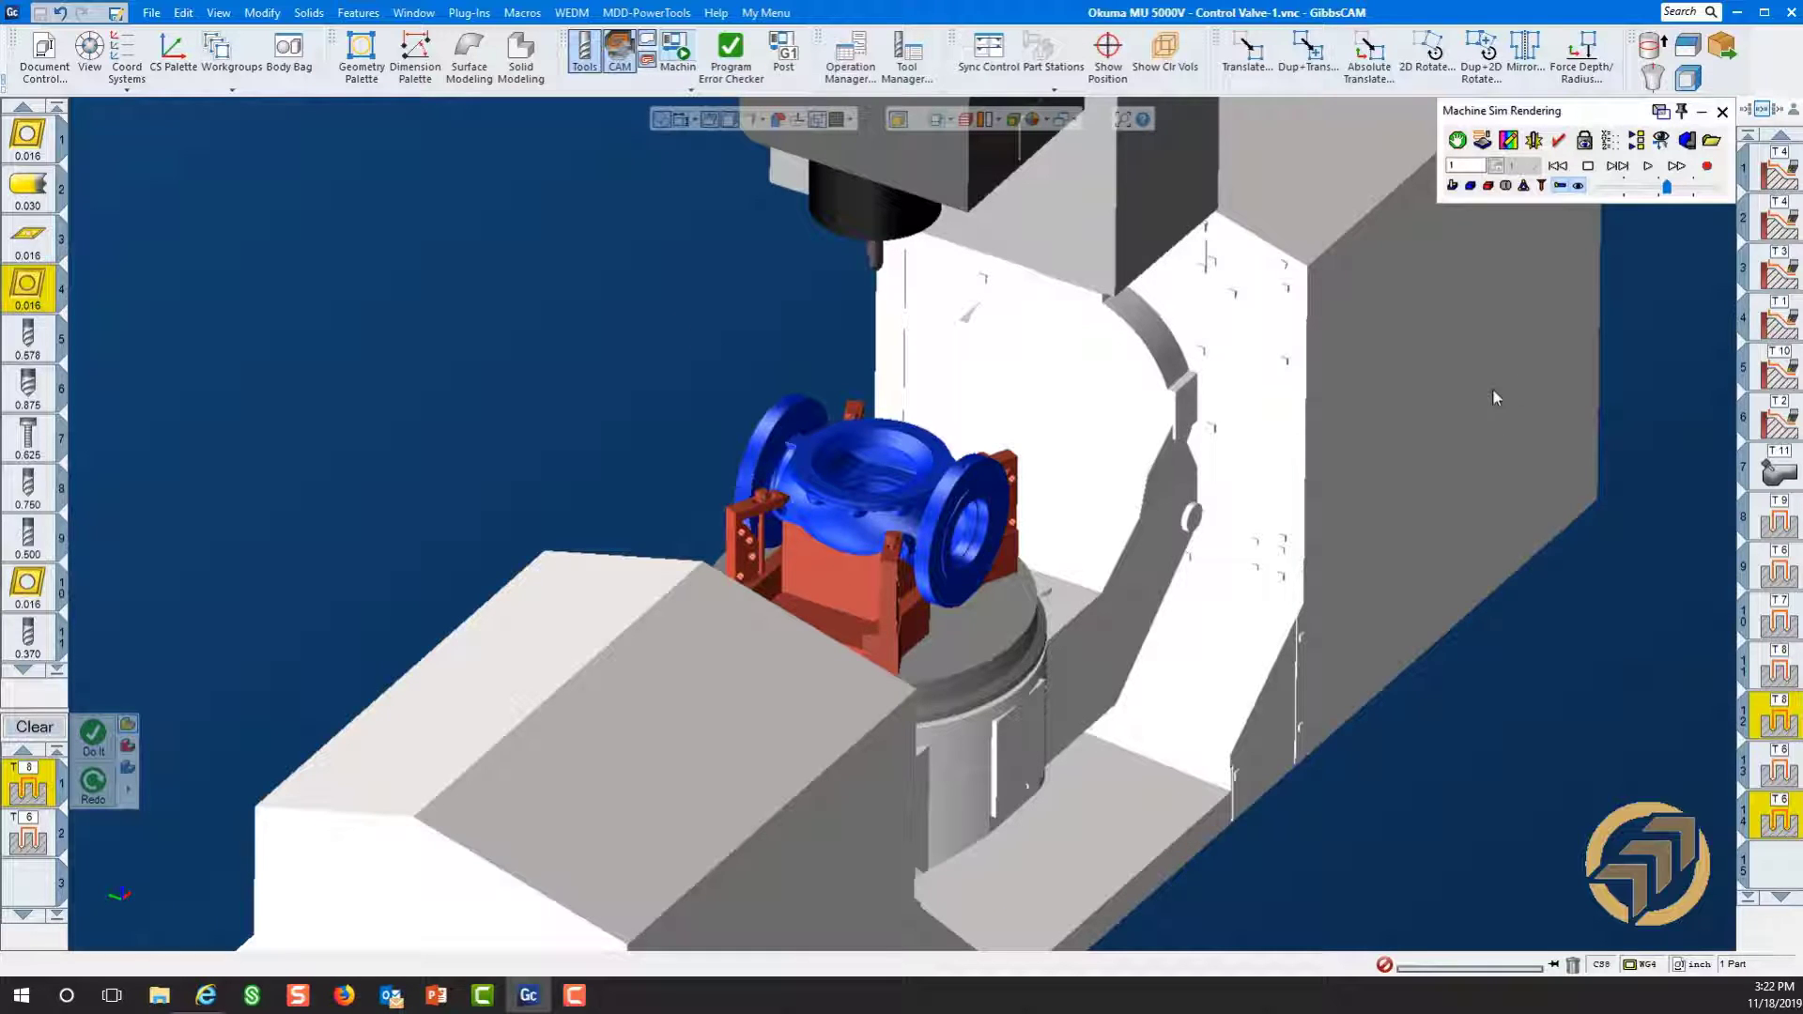
click(1626, 188)
click(1649, 166)
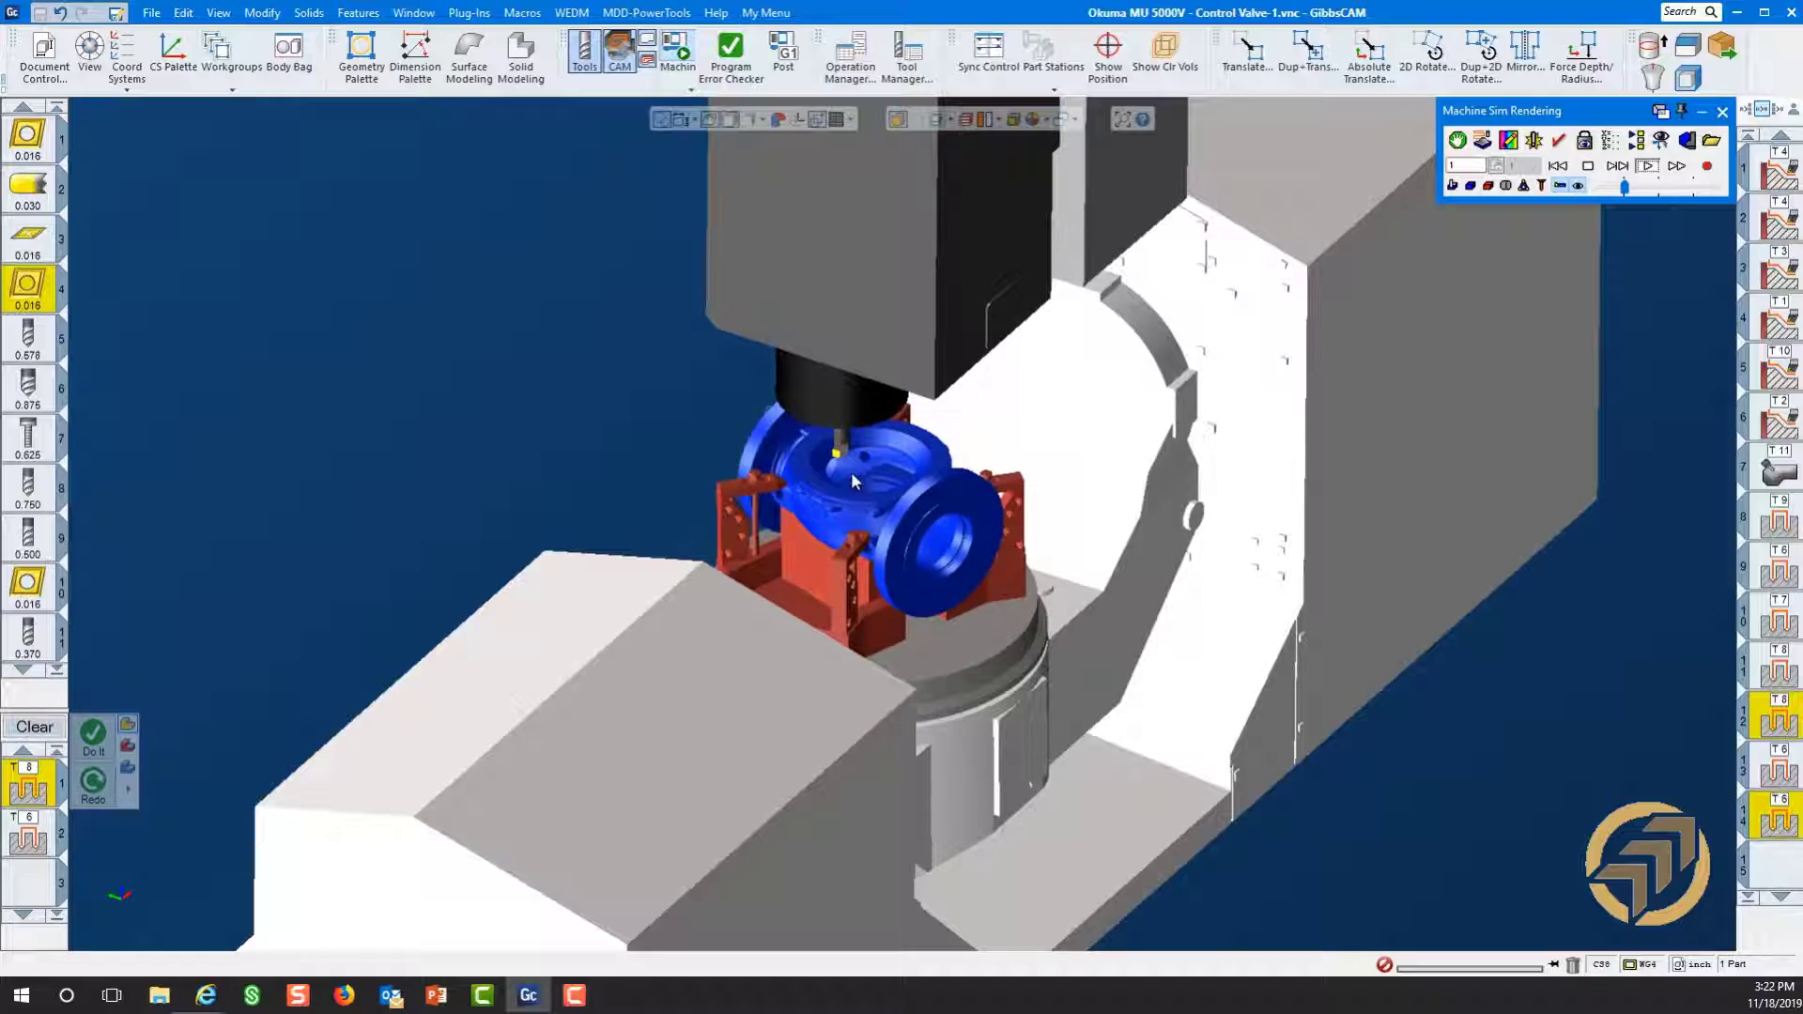
drag(700, 406, 1019, 662)
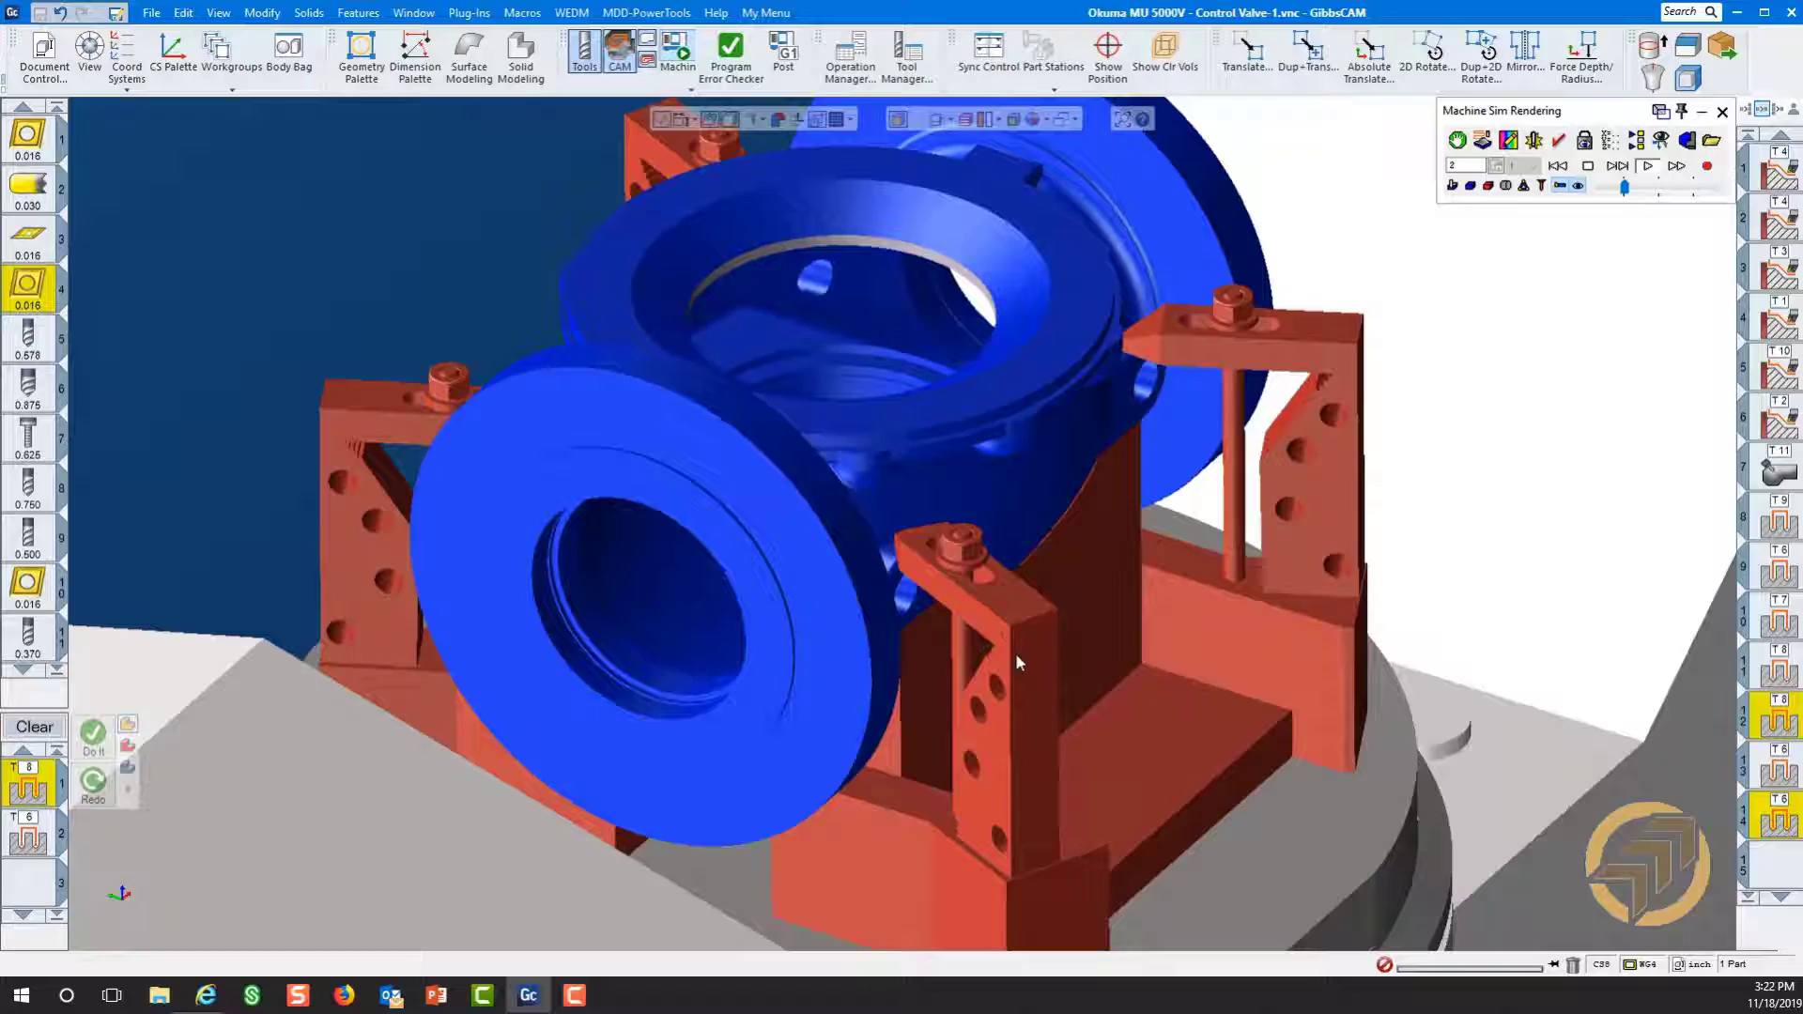
drag(1624, 186, 1655, 188)
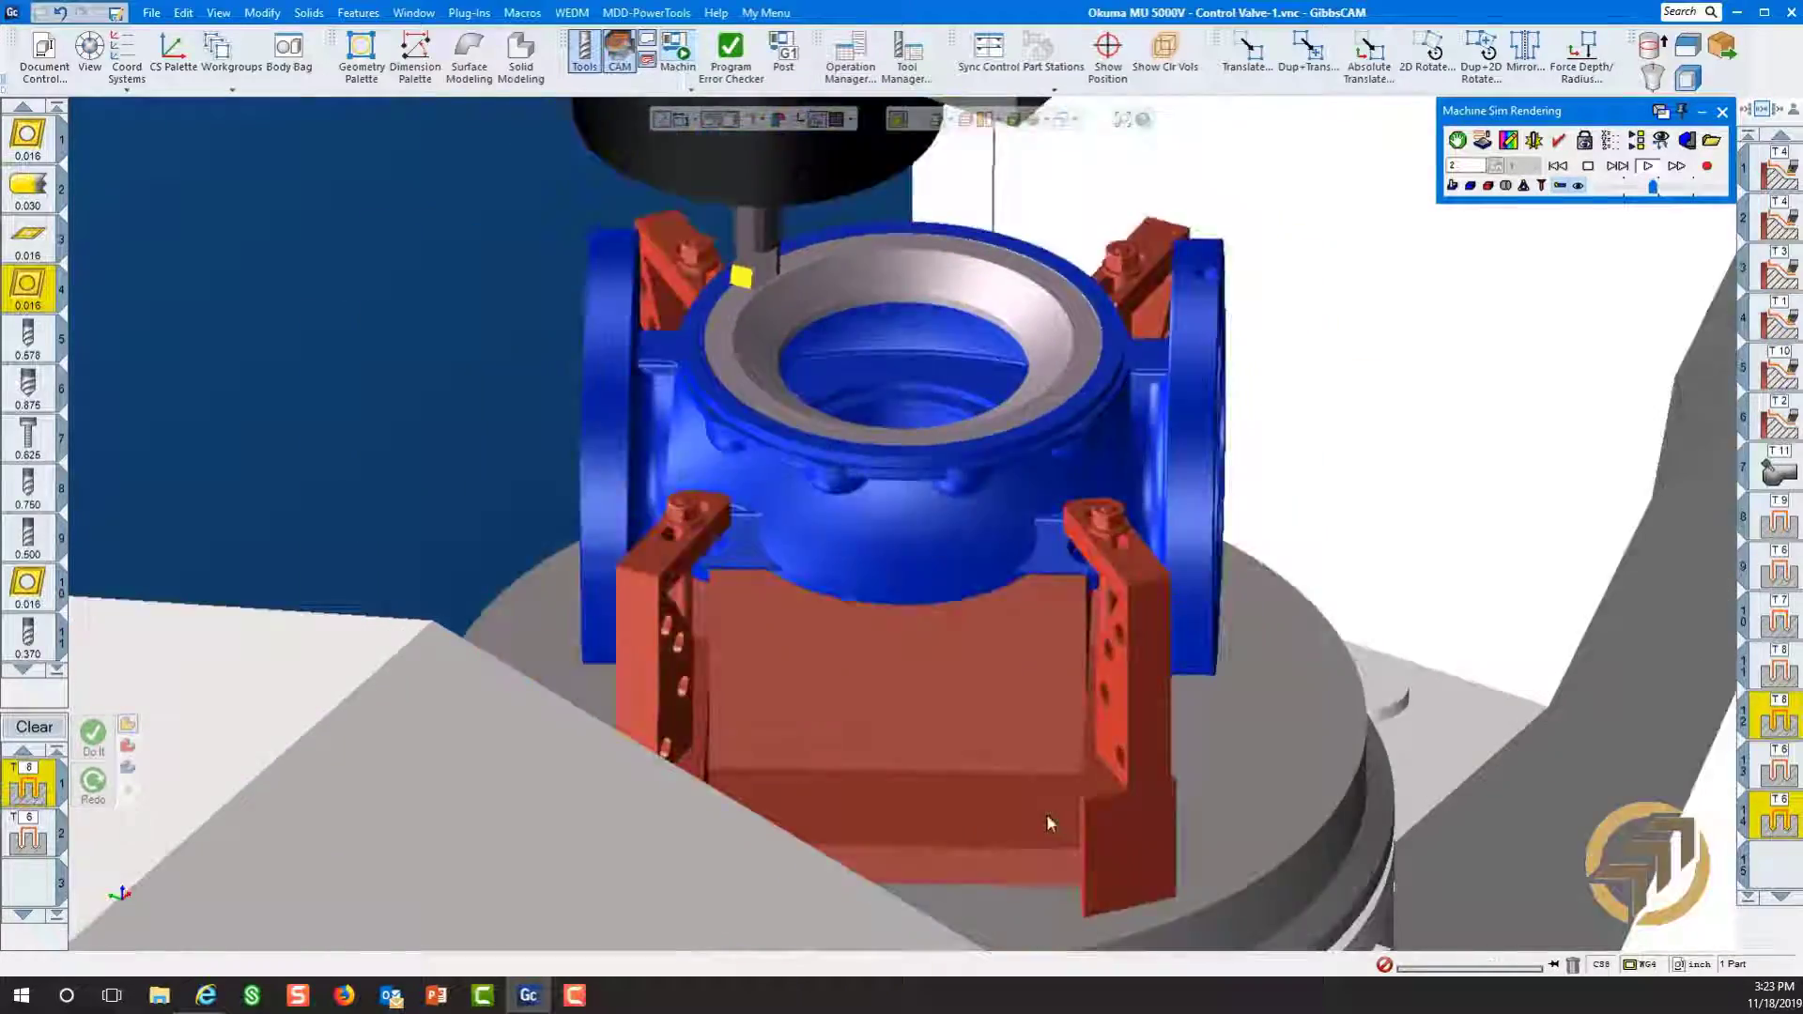
scroll(1046, 814, down, 3)
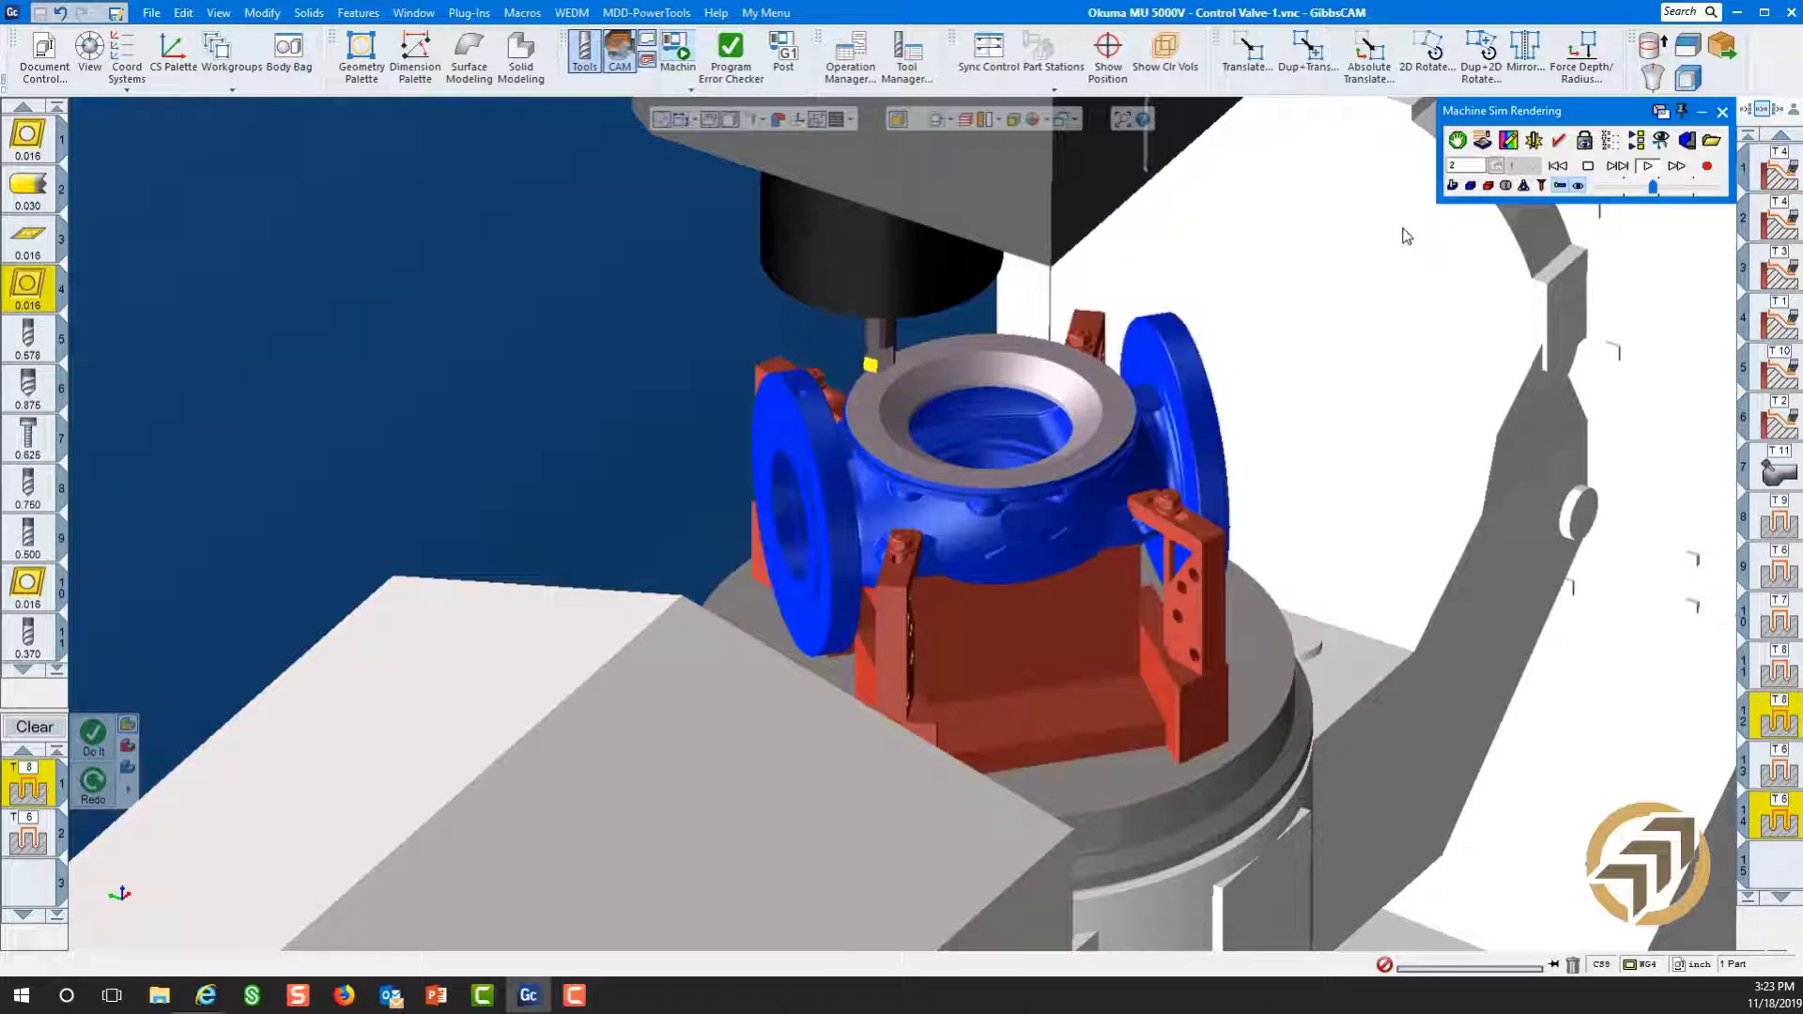
- Check the Stops conditions, then resume the simulation and raise the playback speed
click(1458, 141)
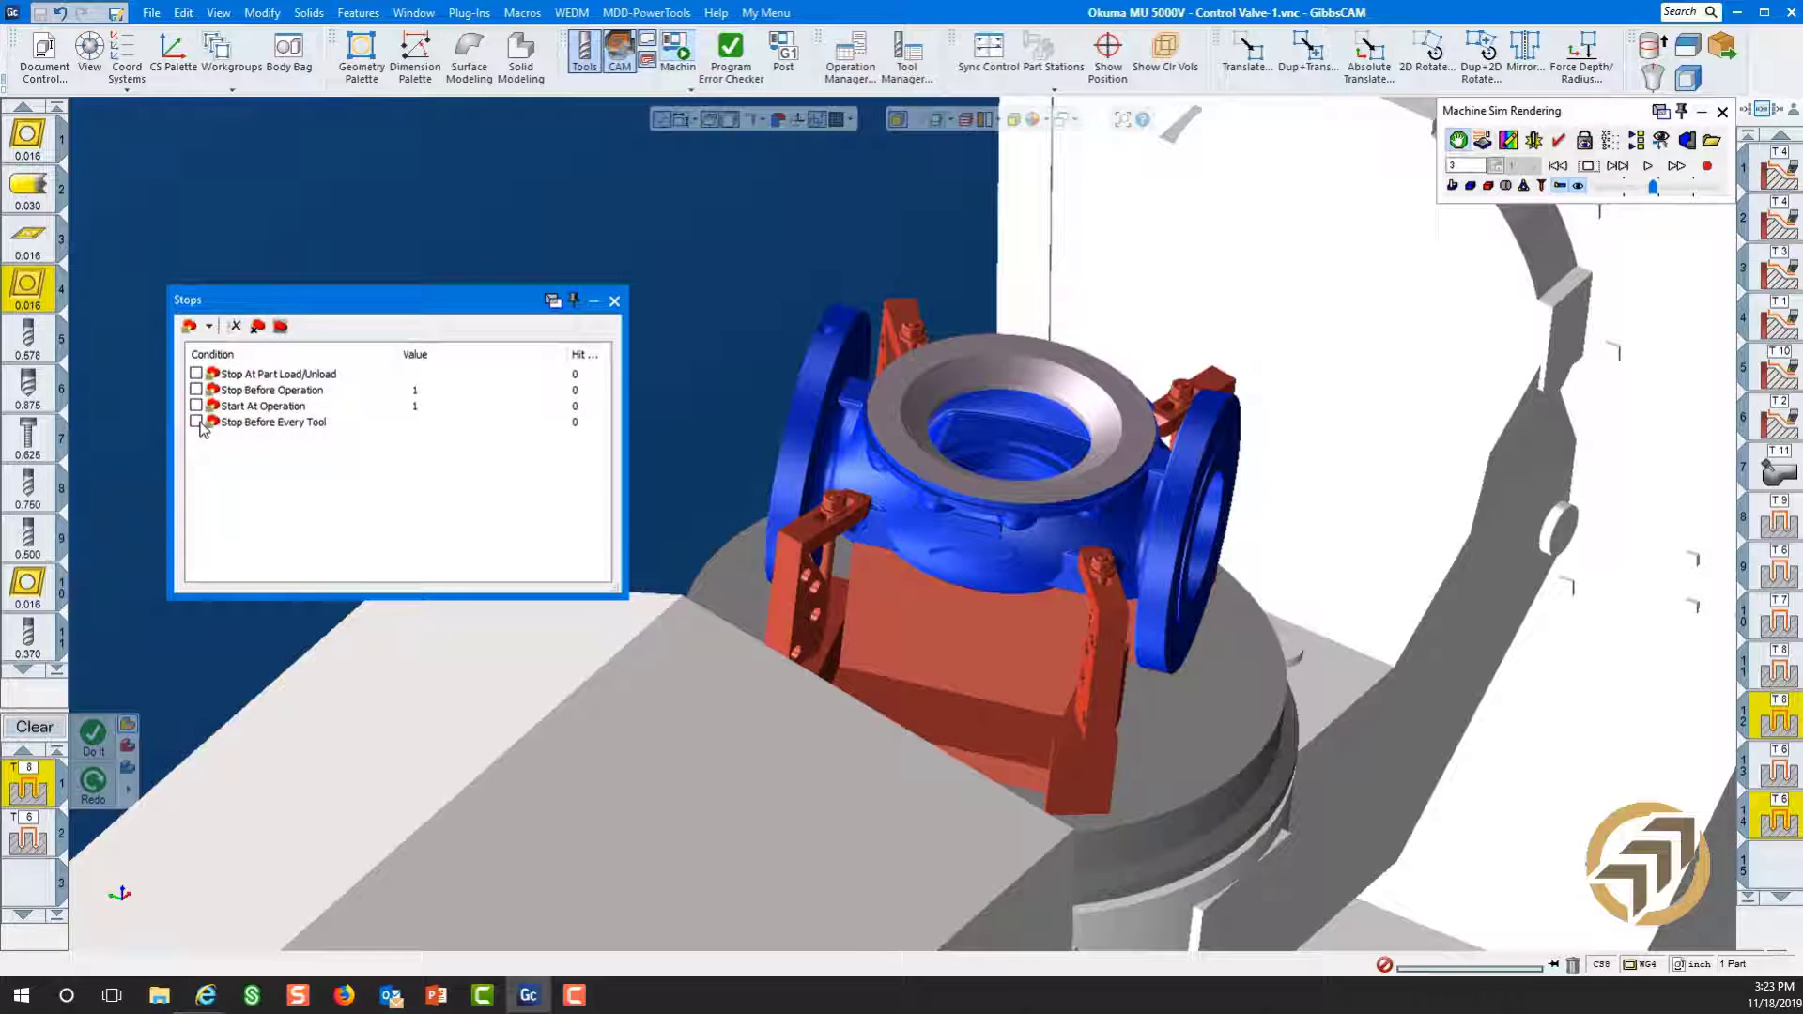
click(615, 302)
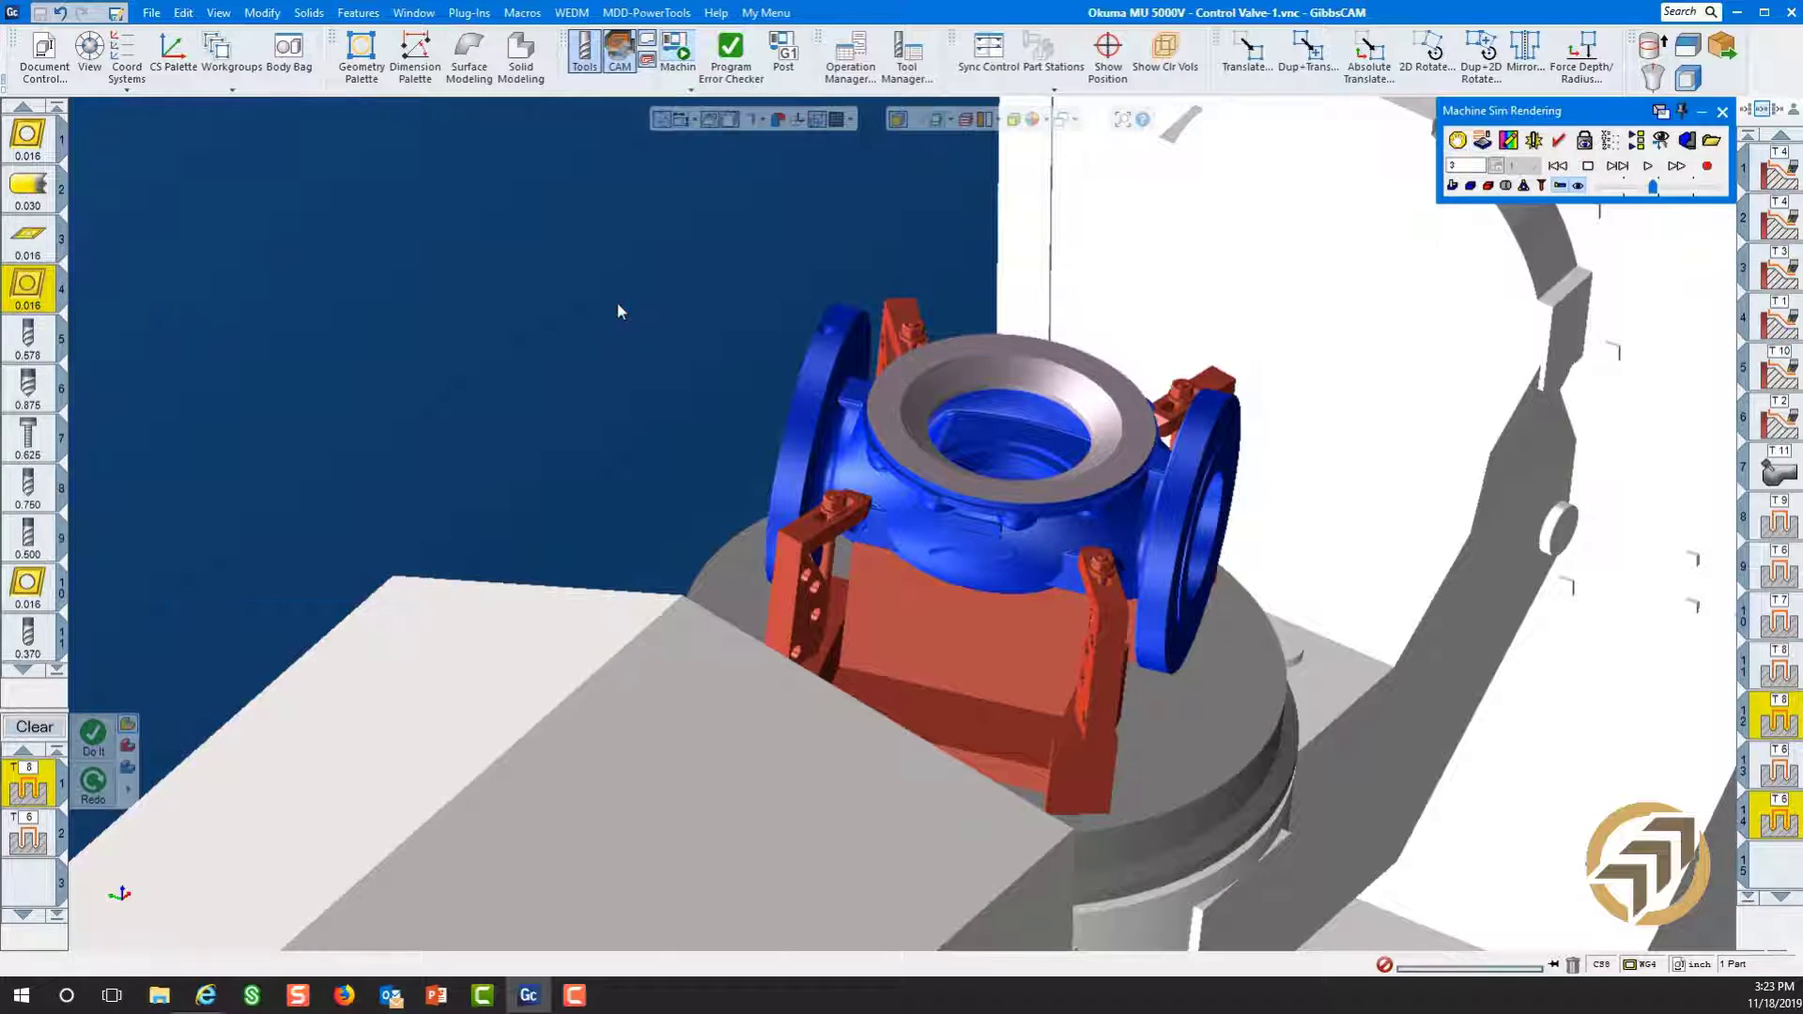
click(1650, 167)
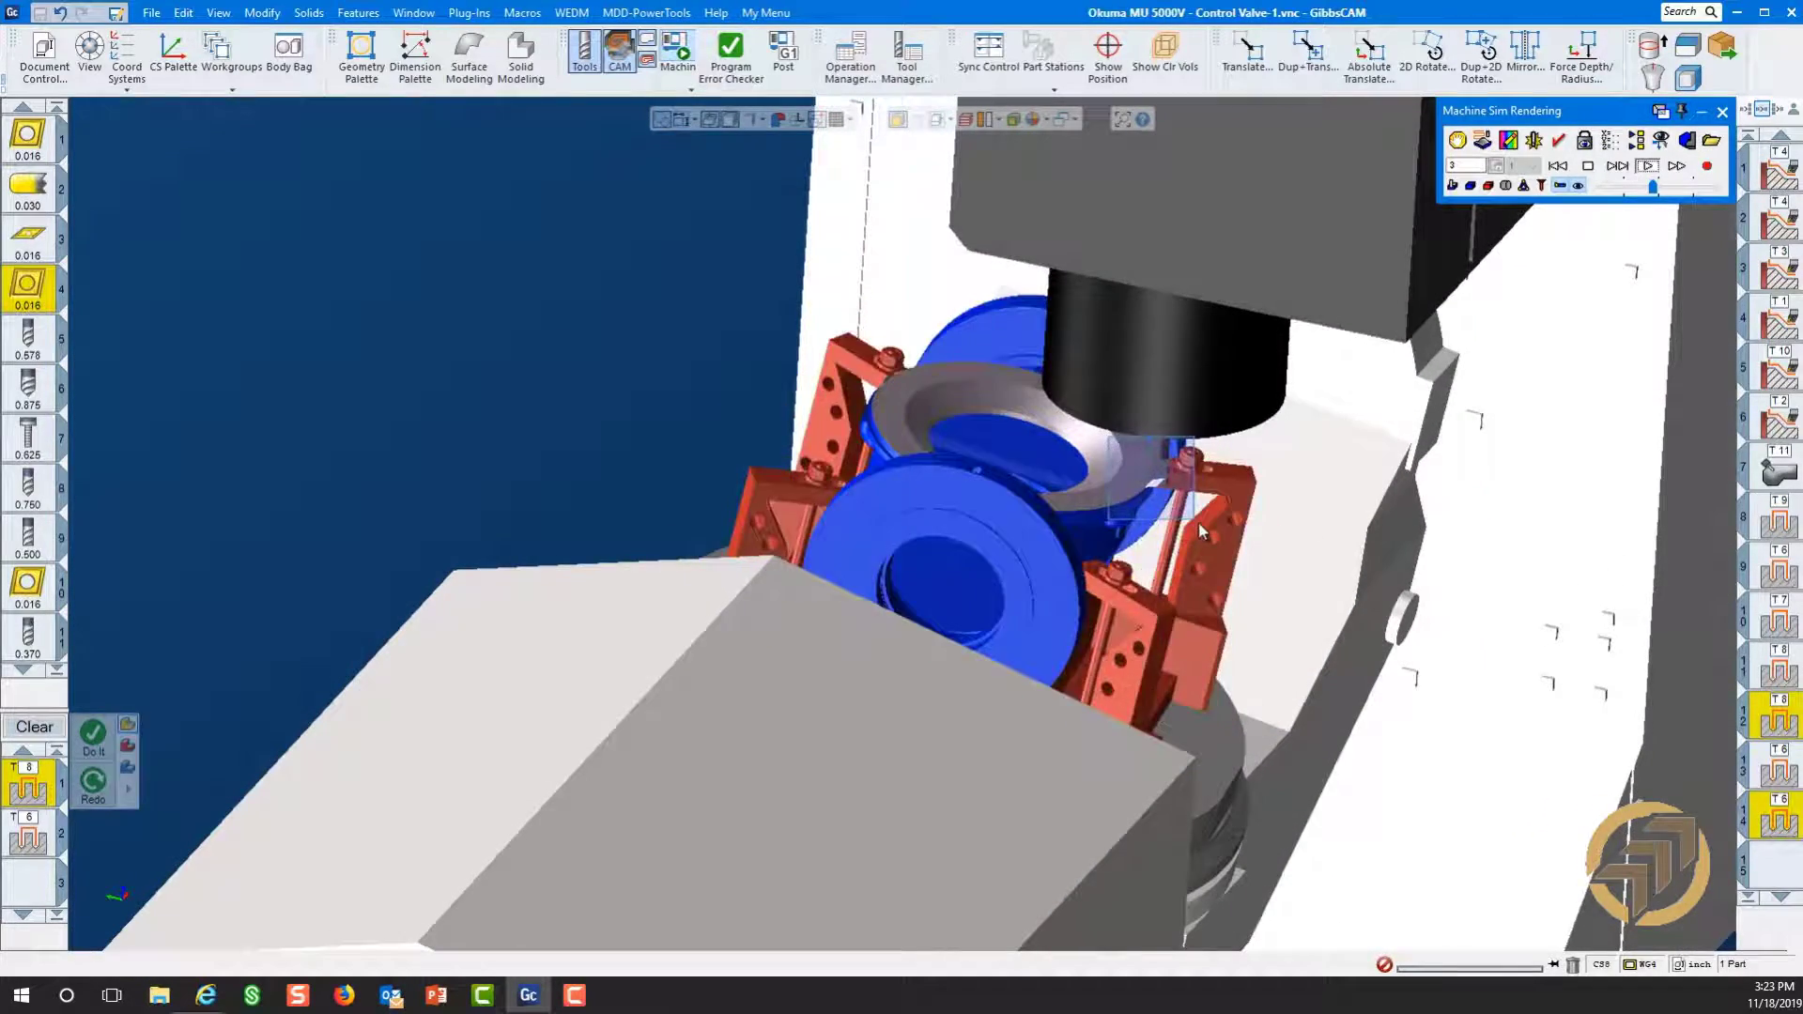
scroll(1200, 532, up, 10)
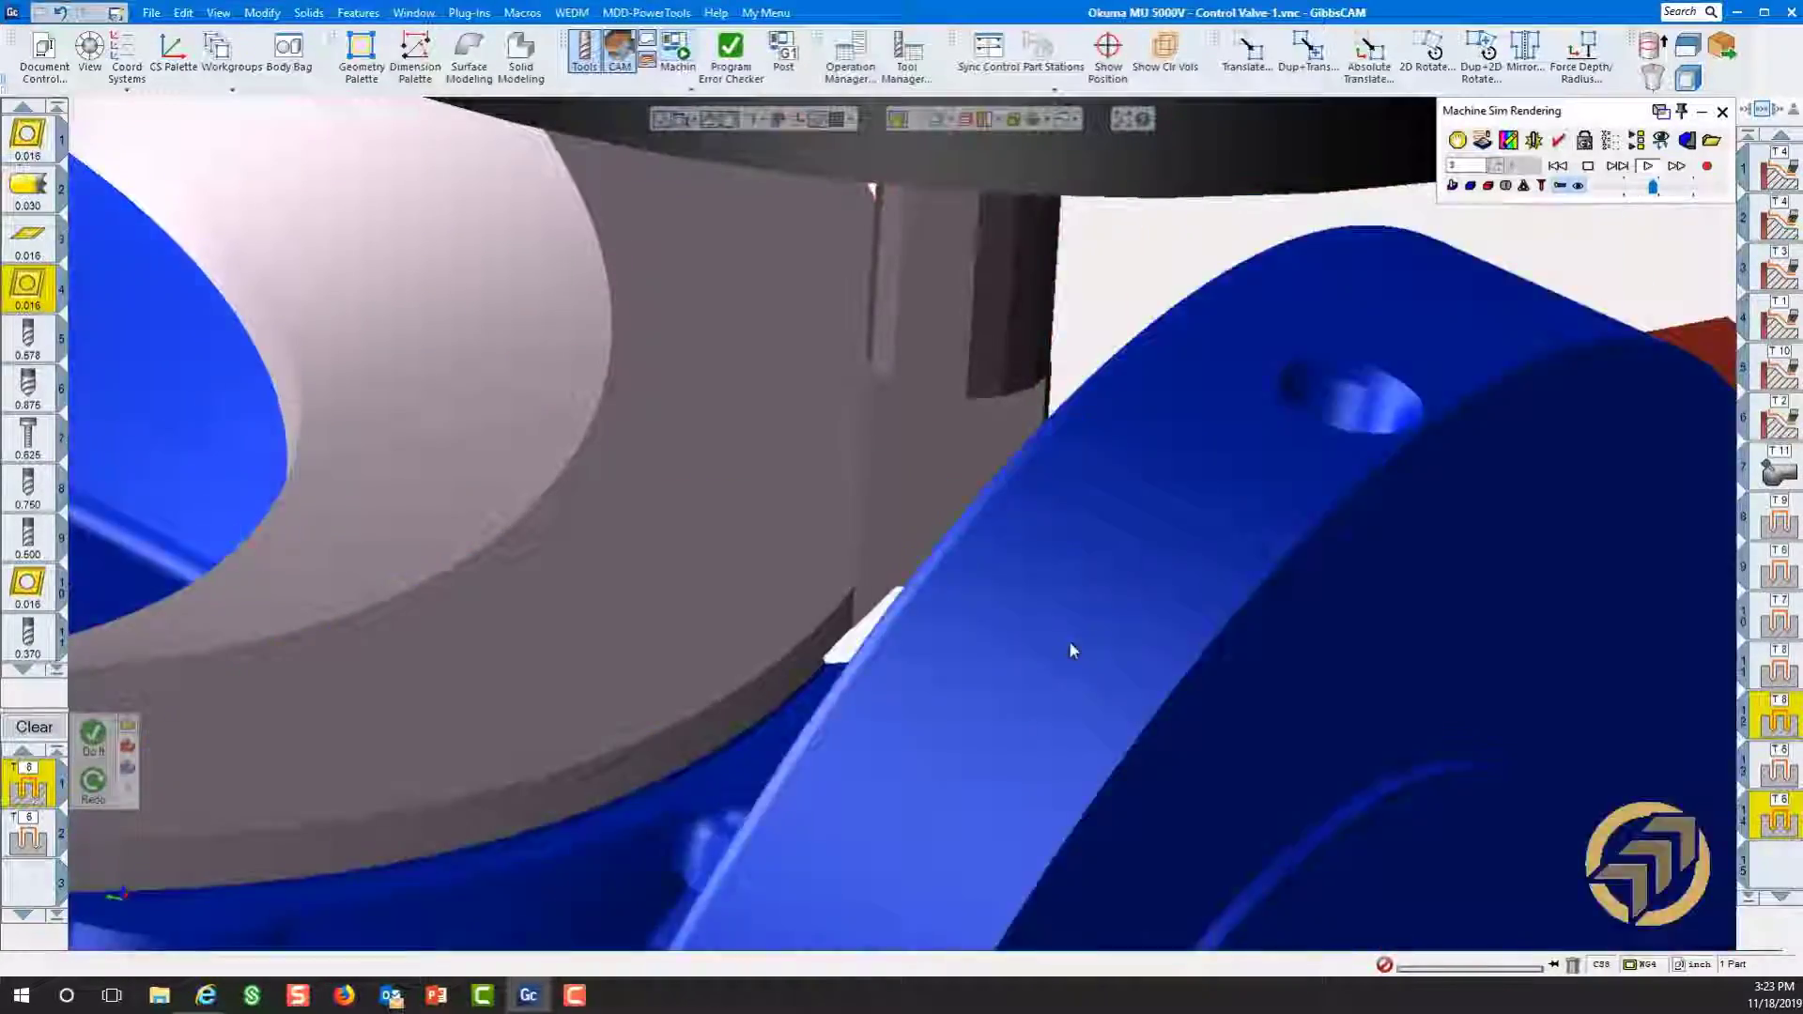
scroll(789, 841, down, 8)
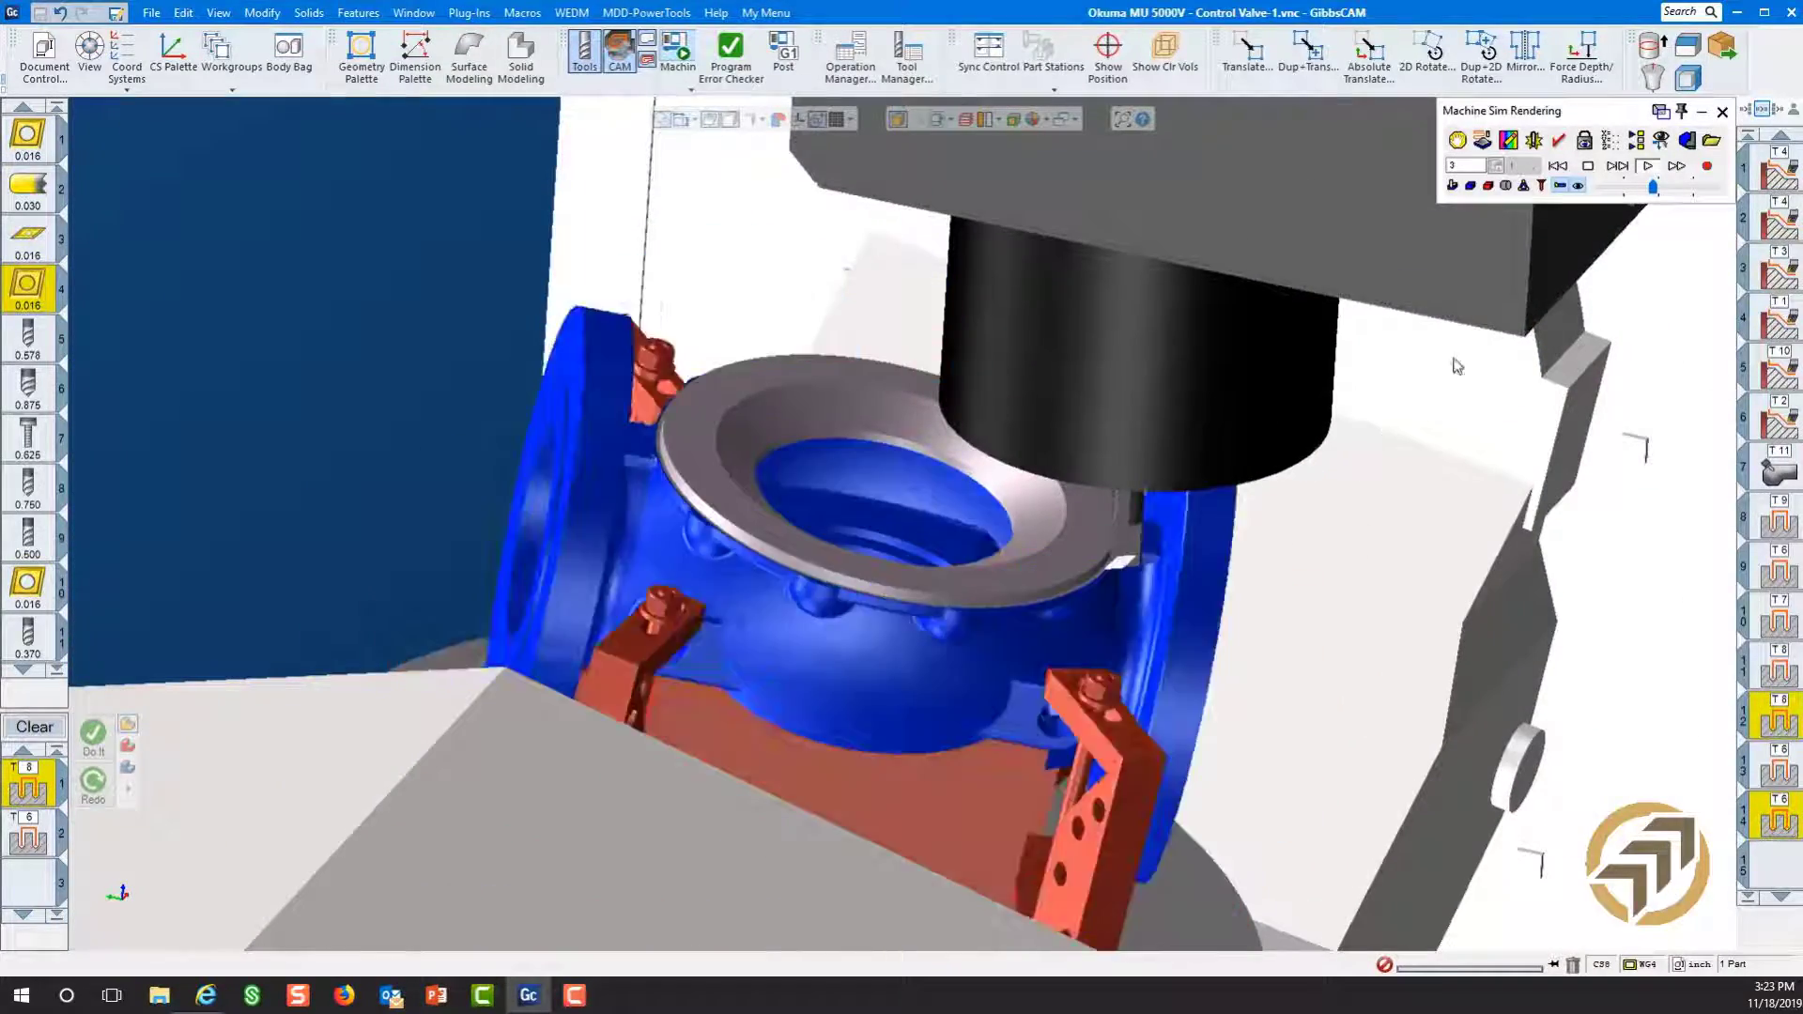
drag(1653, 187, 1630, 191)
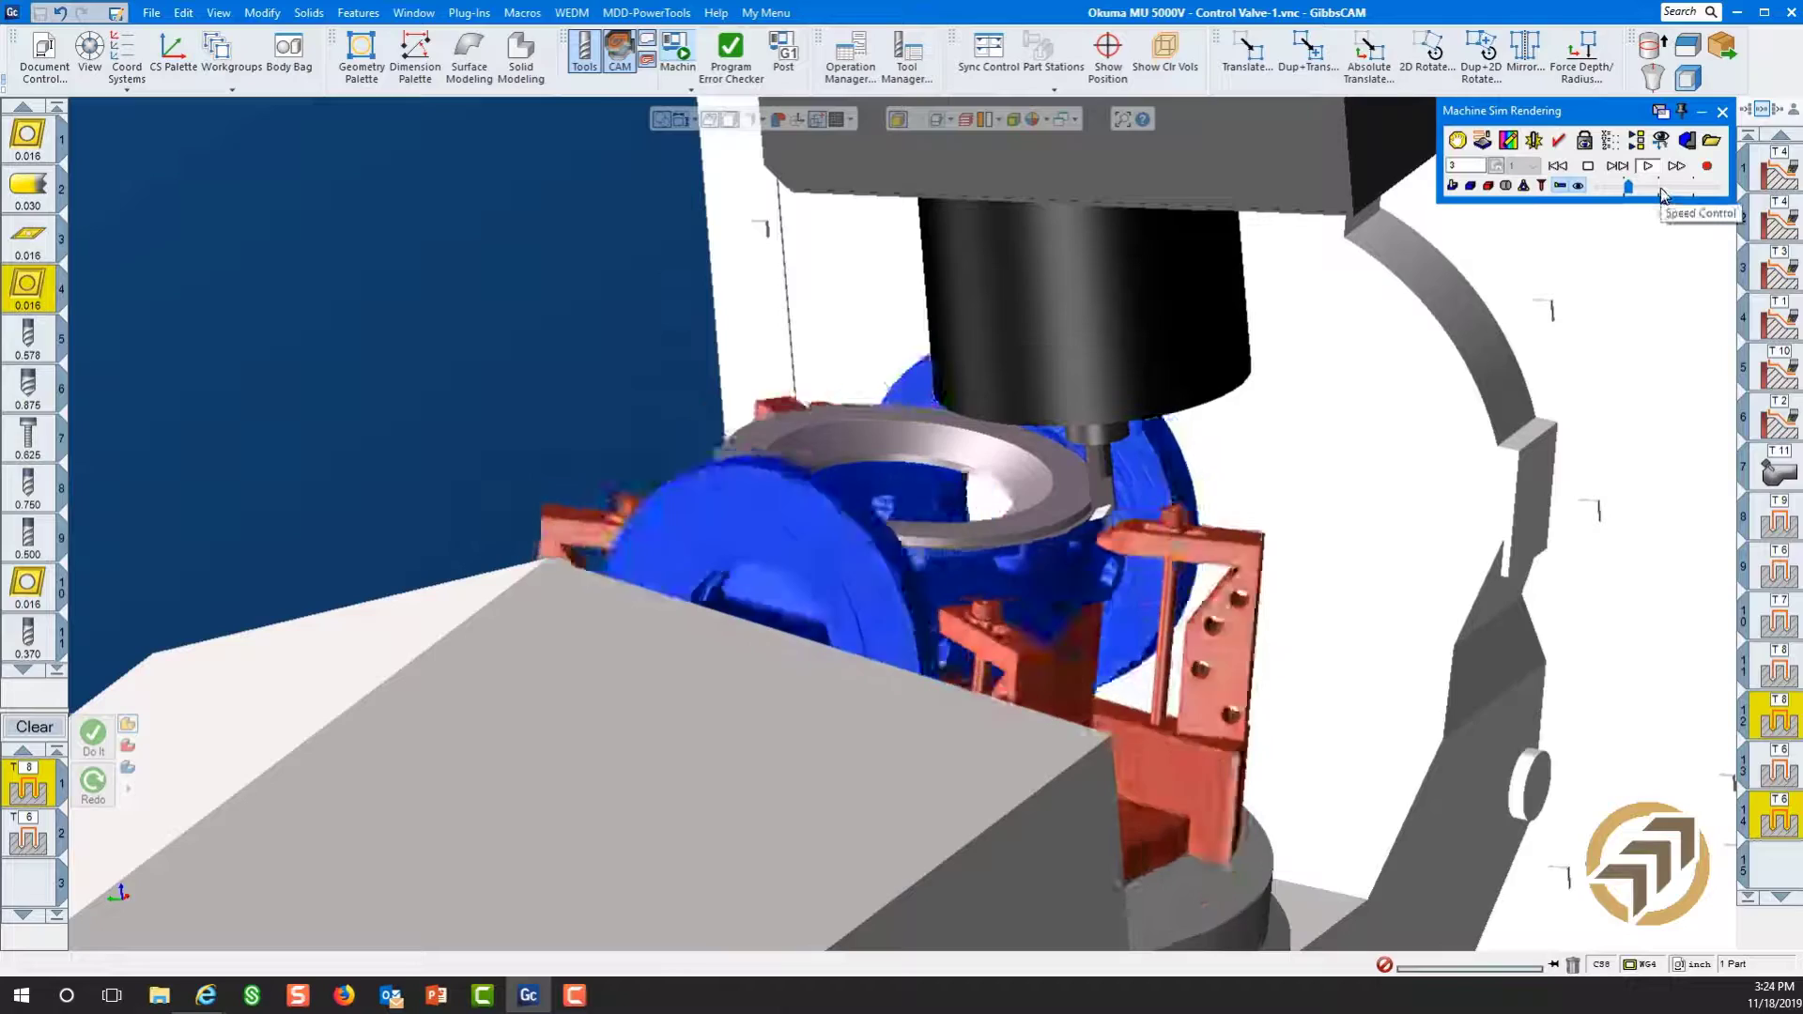
drag(1627, 186, 1660, 186)
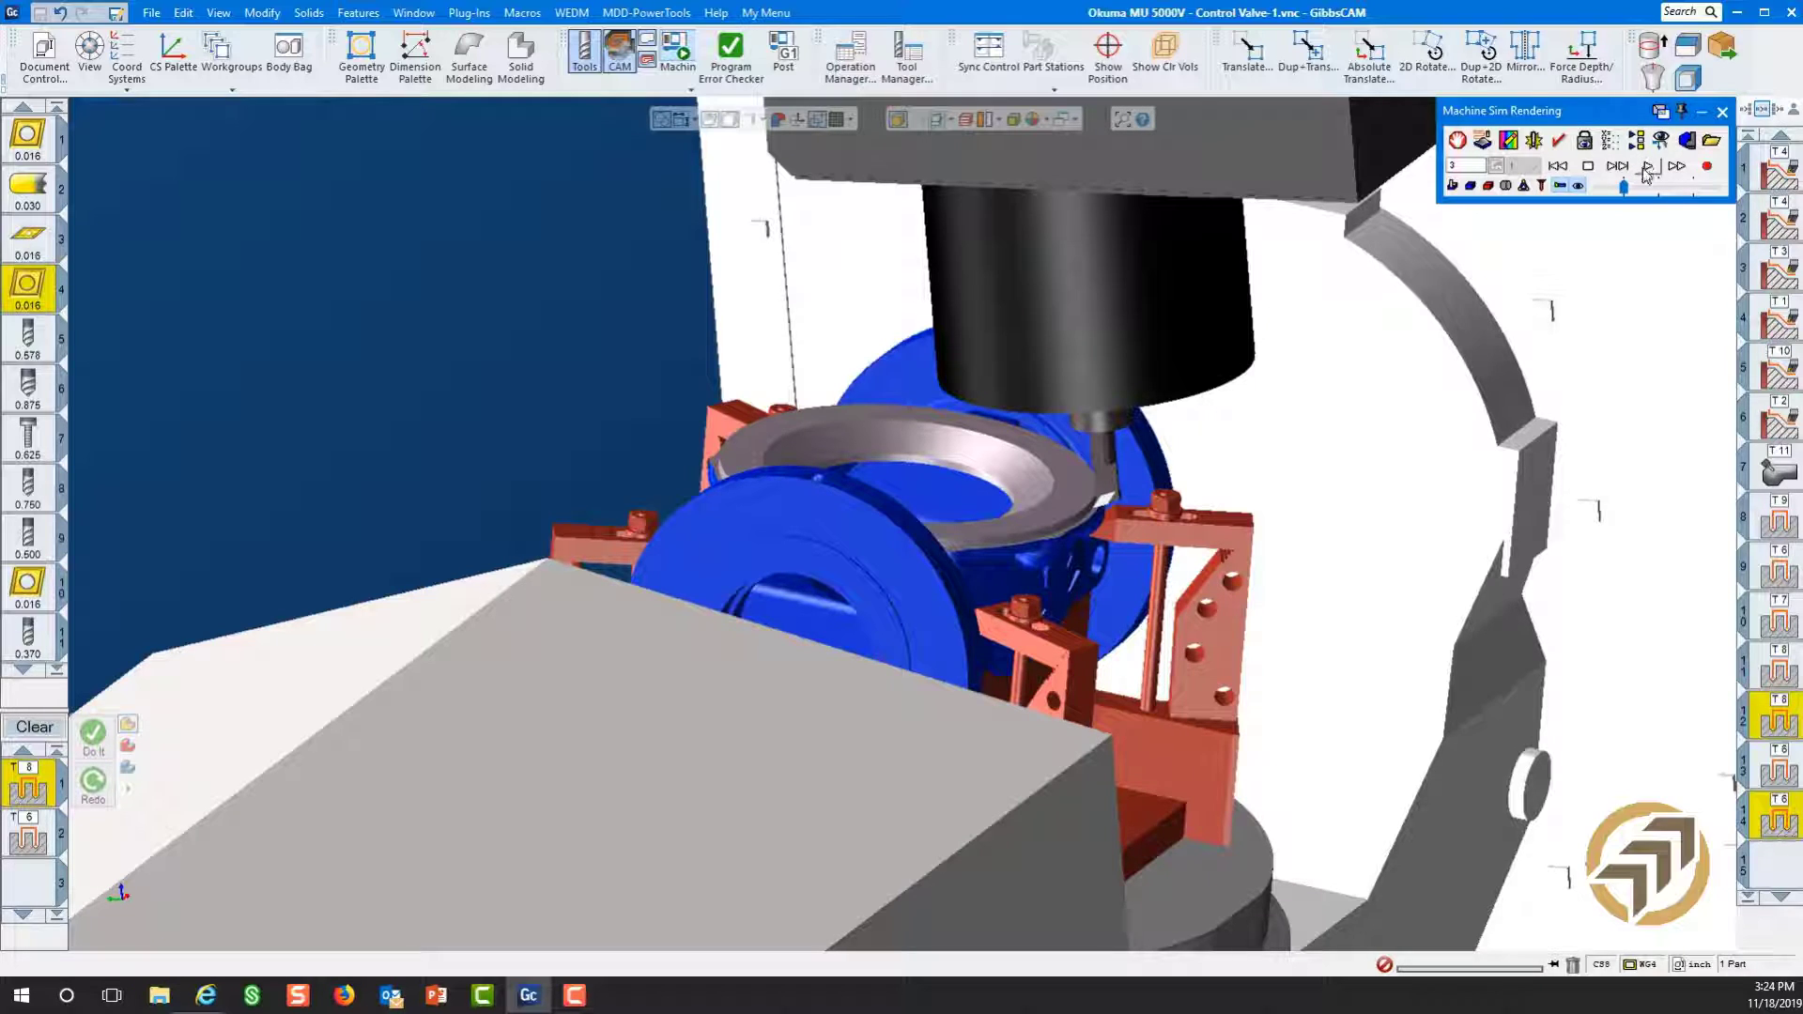
- Resume the simulation and zoom out as the valve turns upright for flange machining
click(1645, 169)
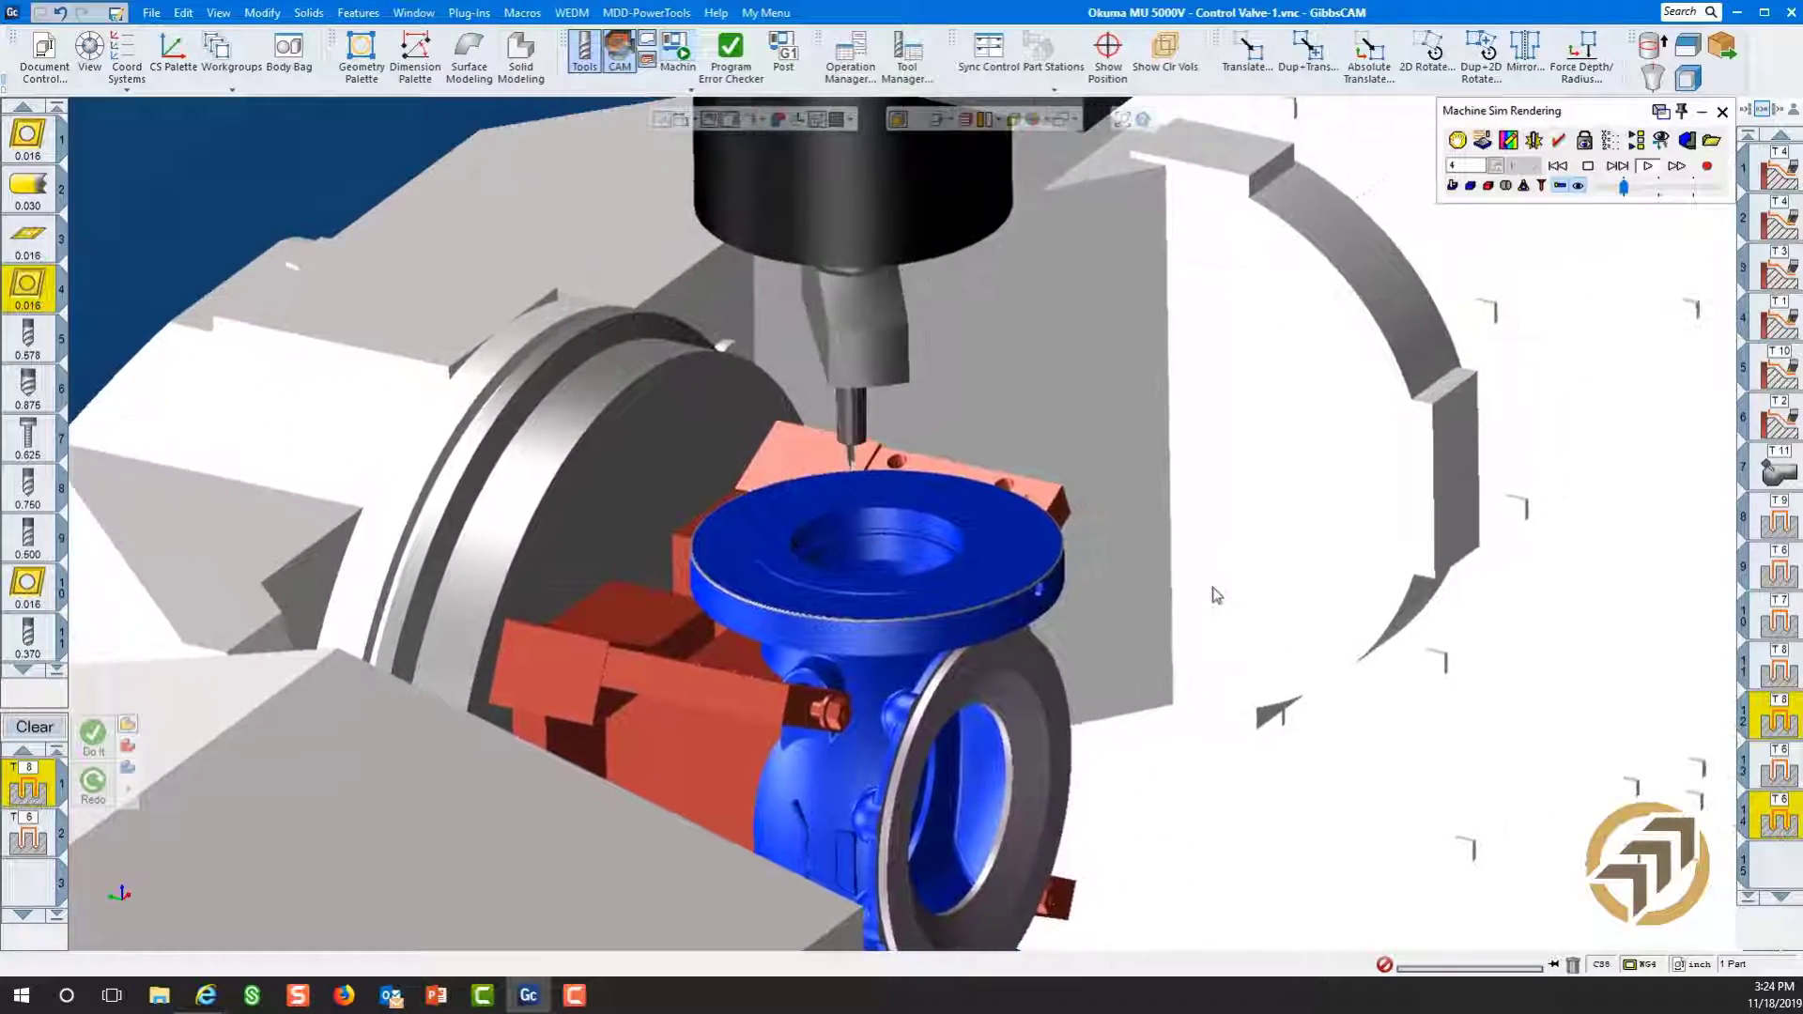
scroll(1216, 594, down, 5)
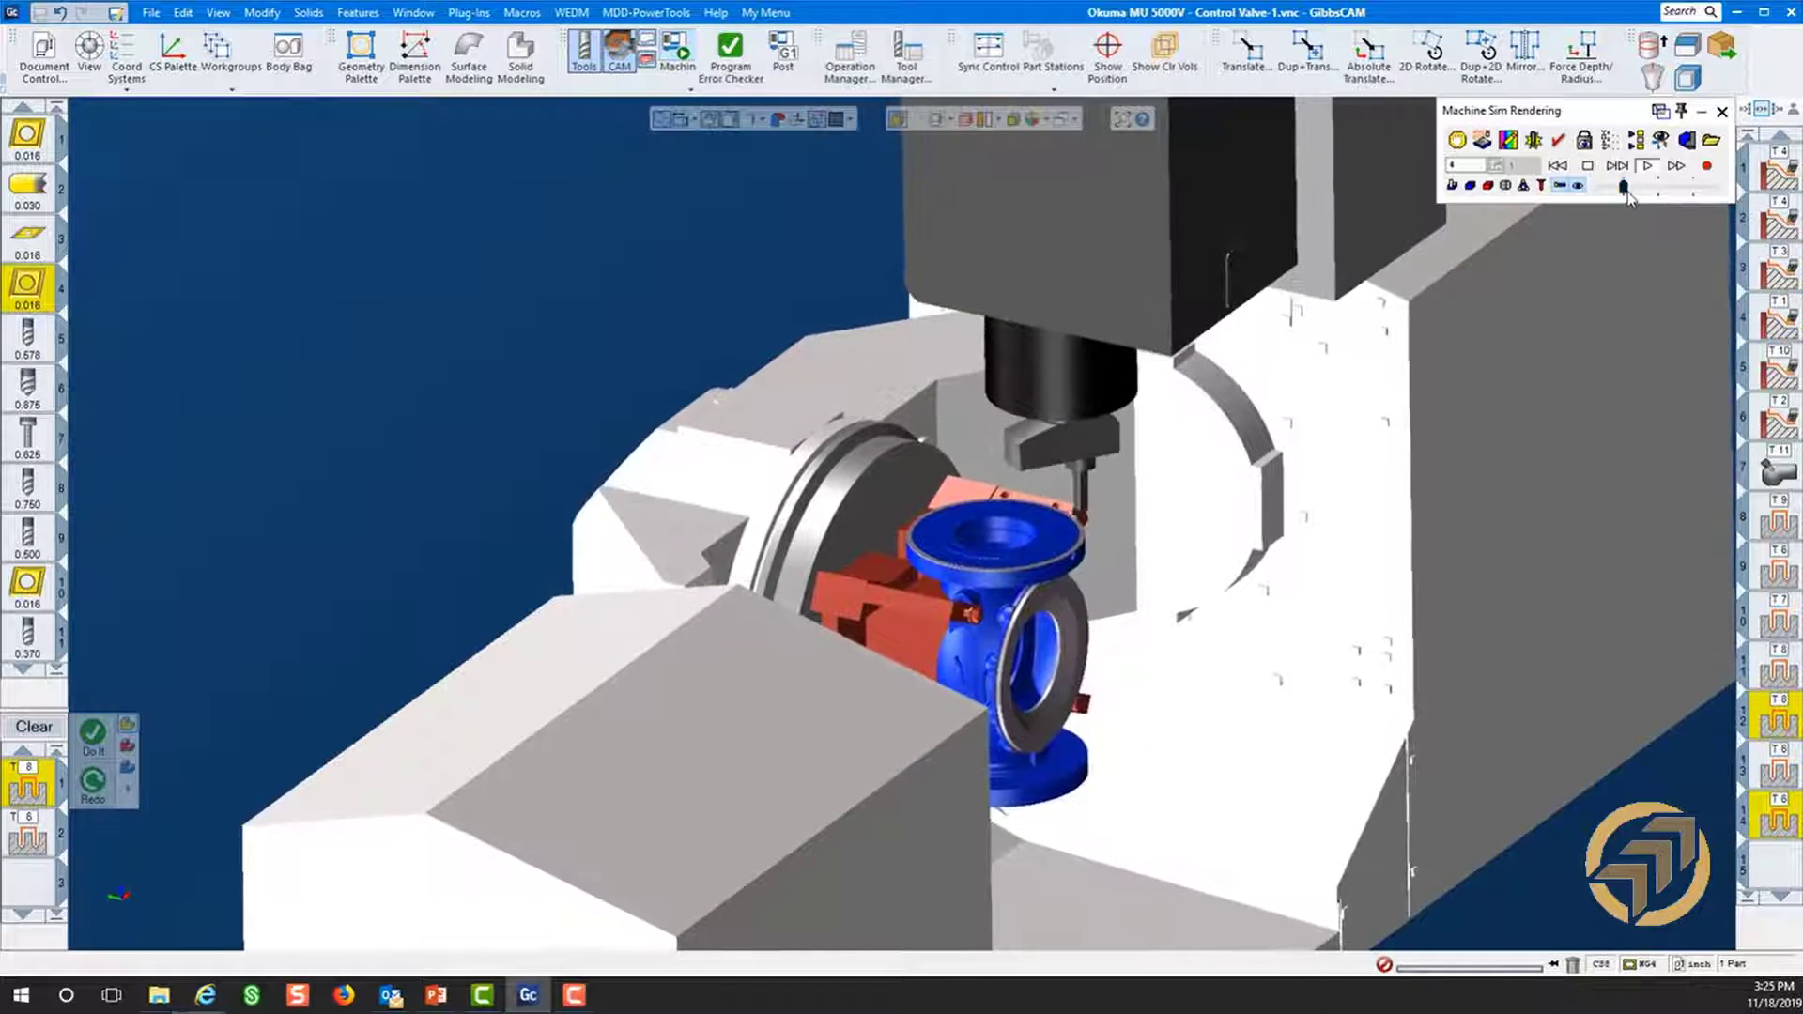
- Set the simulation to full speed and resume it, watching the tool in the top bore
drag(1624, 187, 1723, 188)
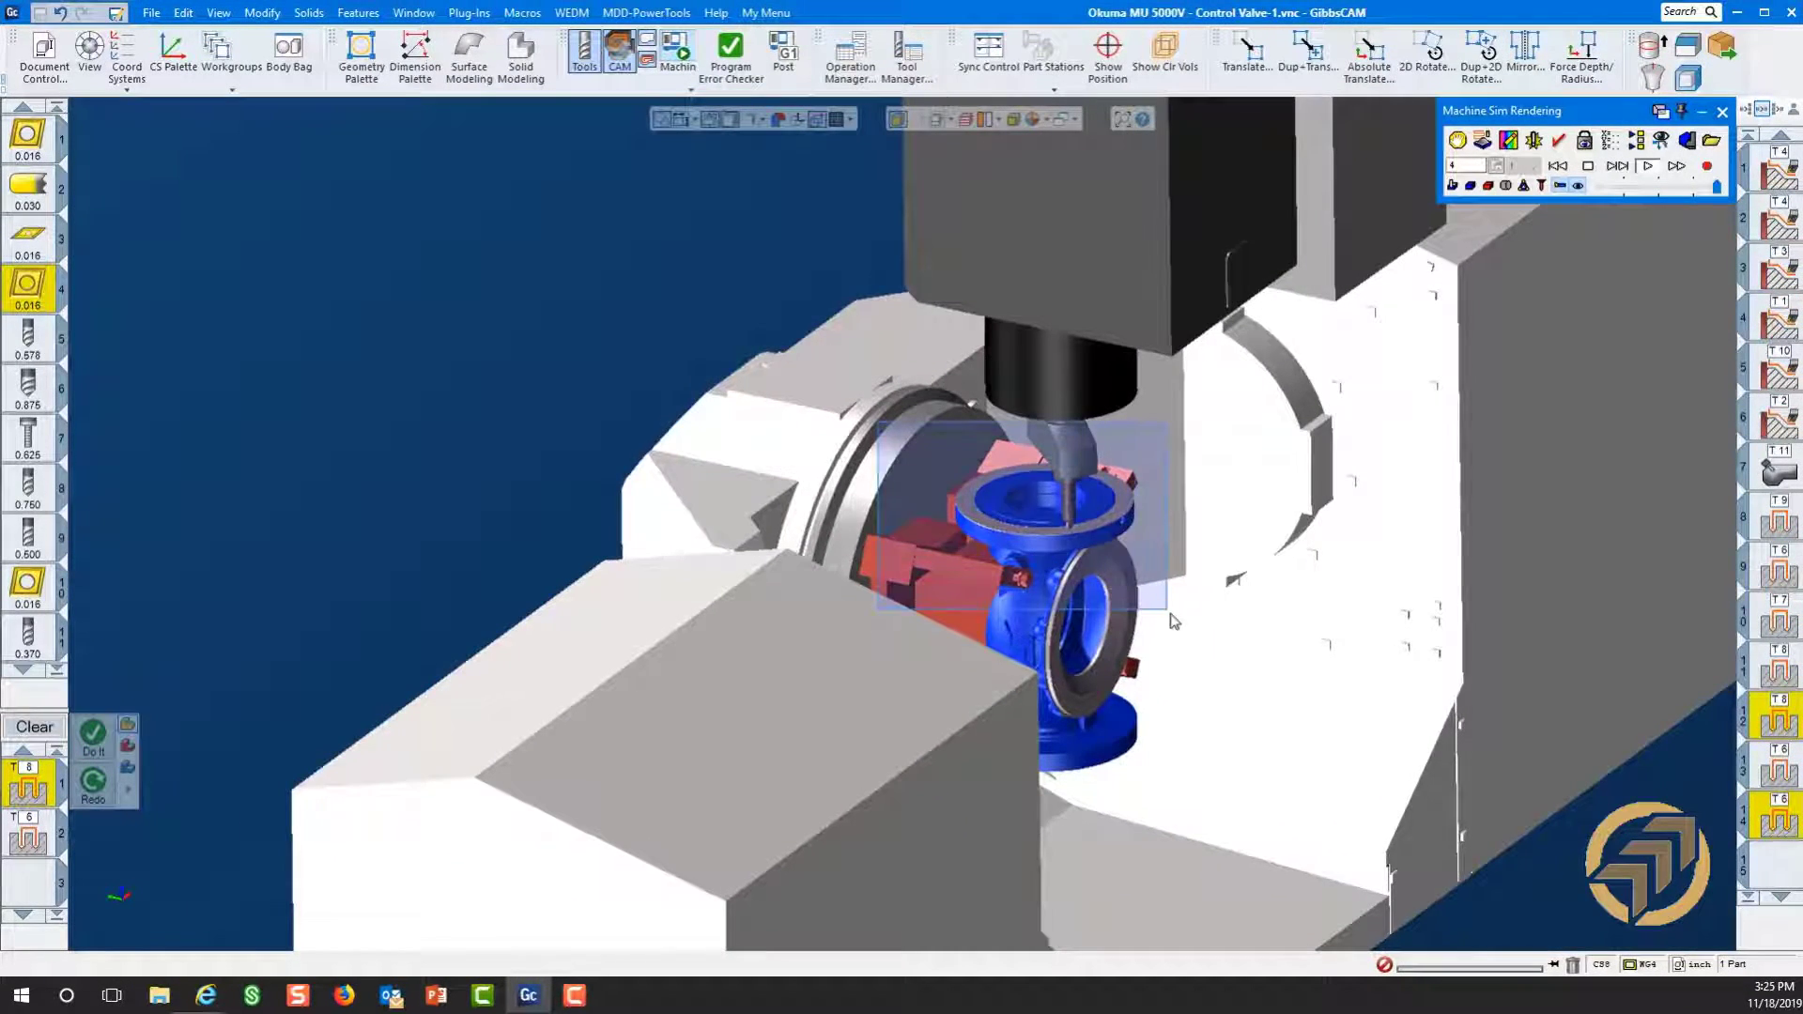
drag(1171, 616, 1169, 612)
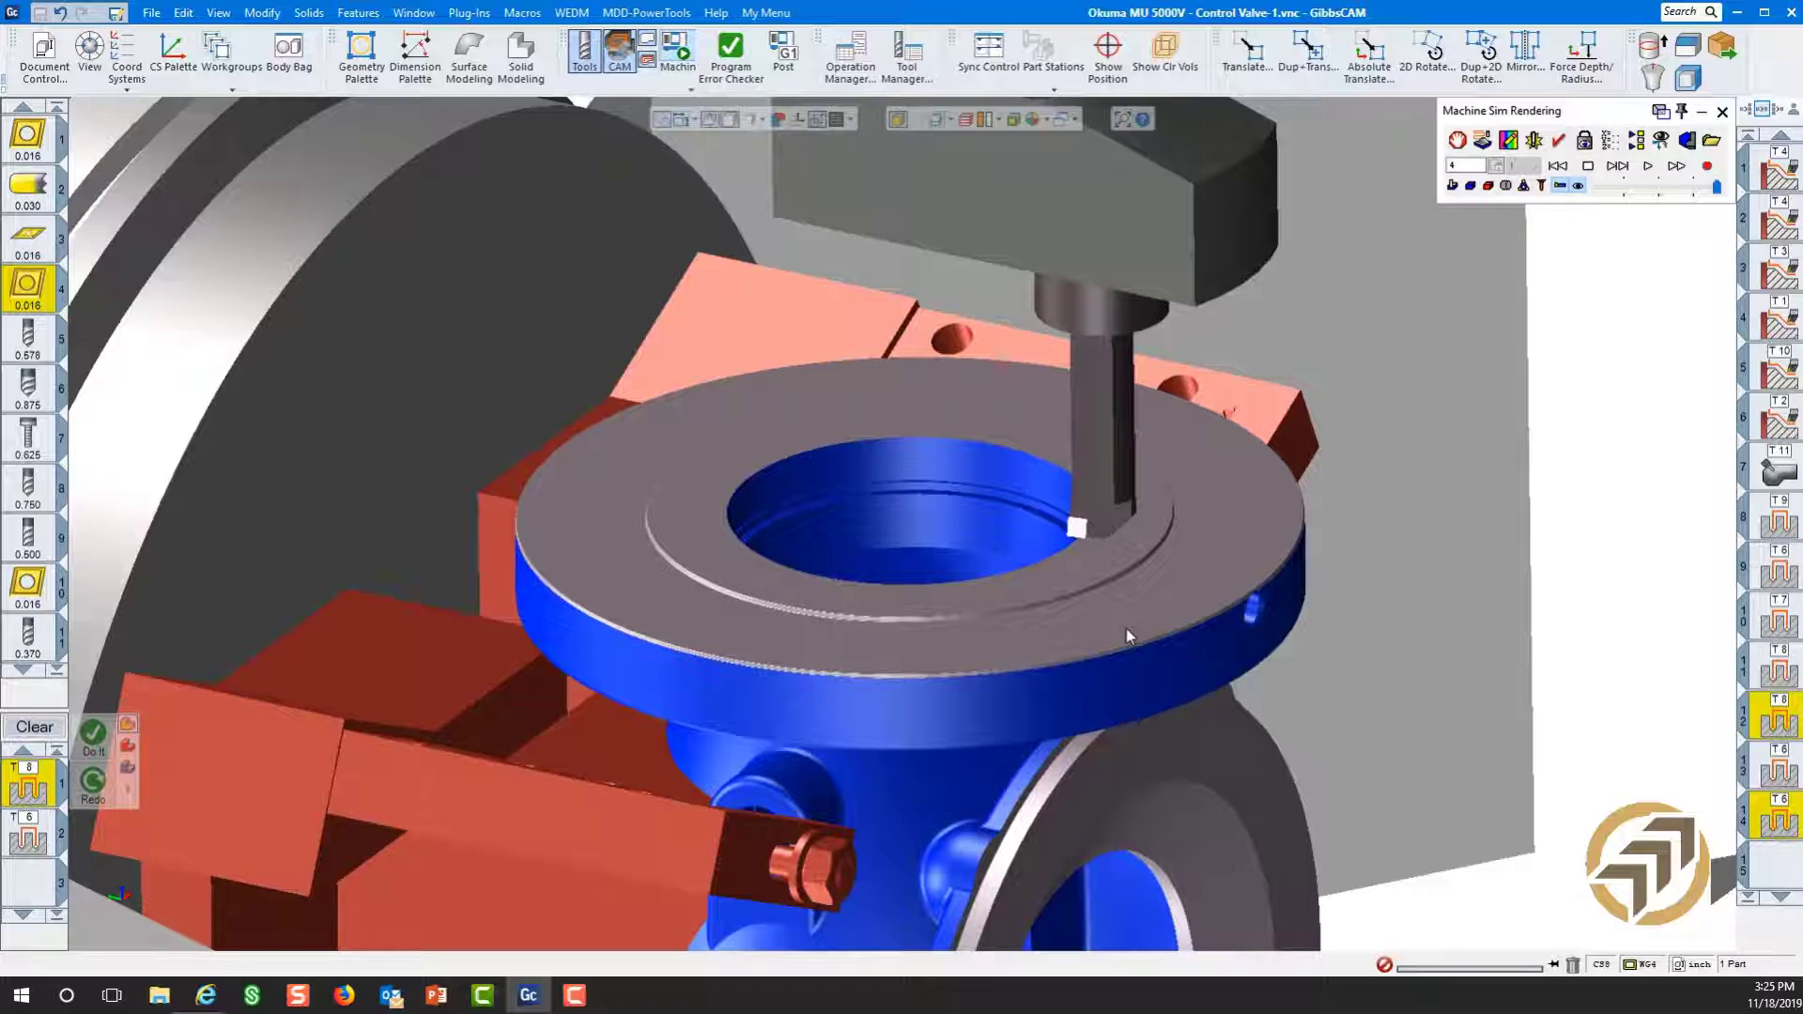
scroll(1131, 631, down, 5)
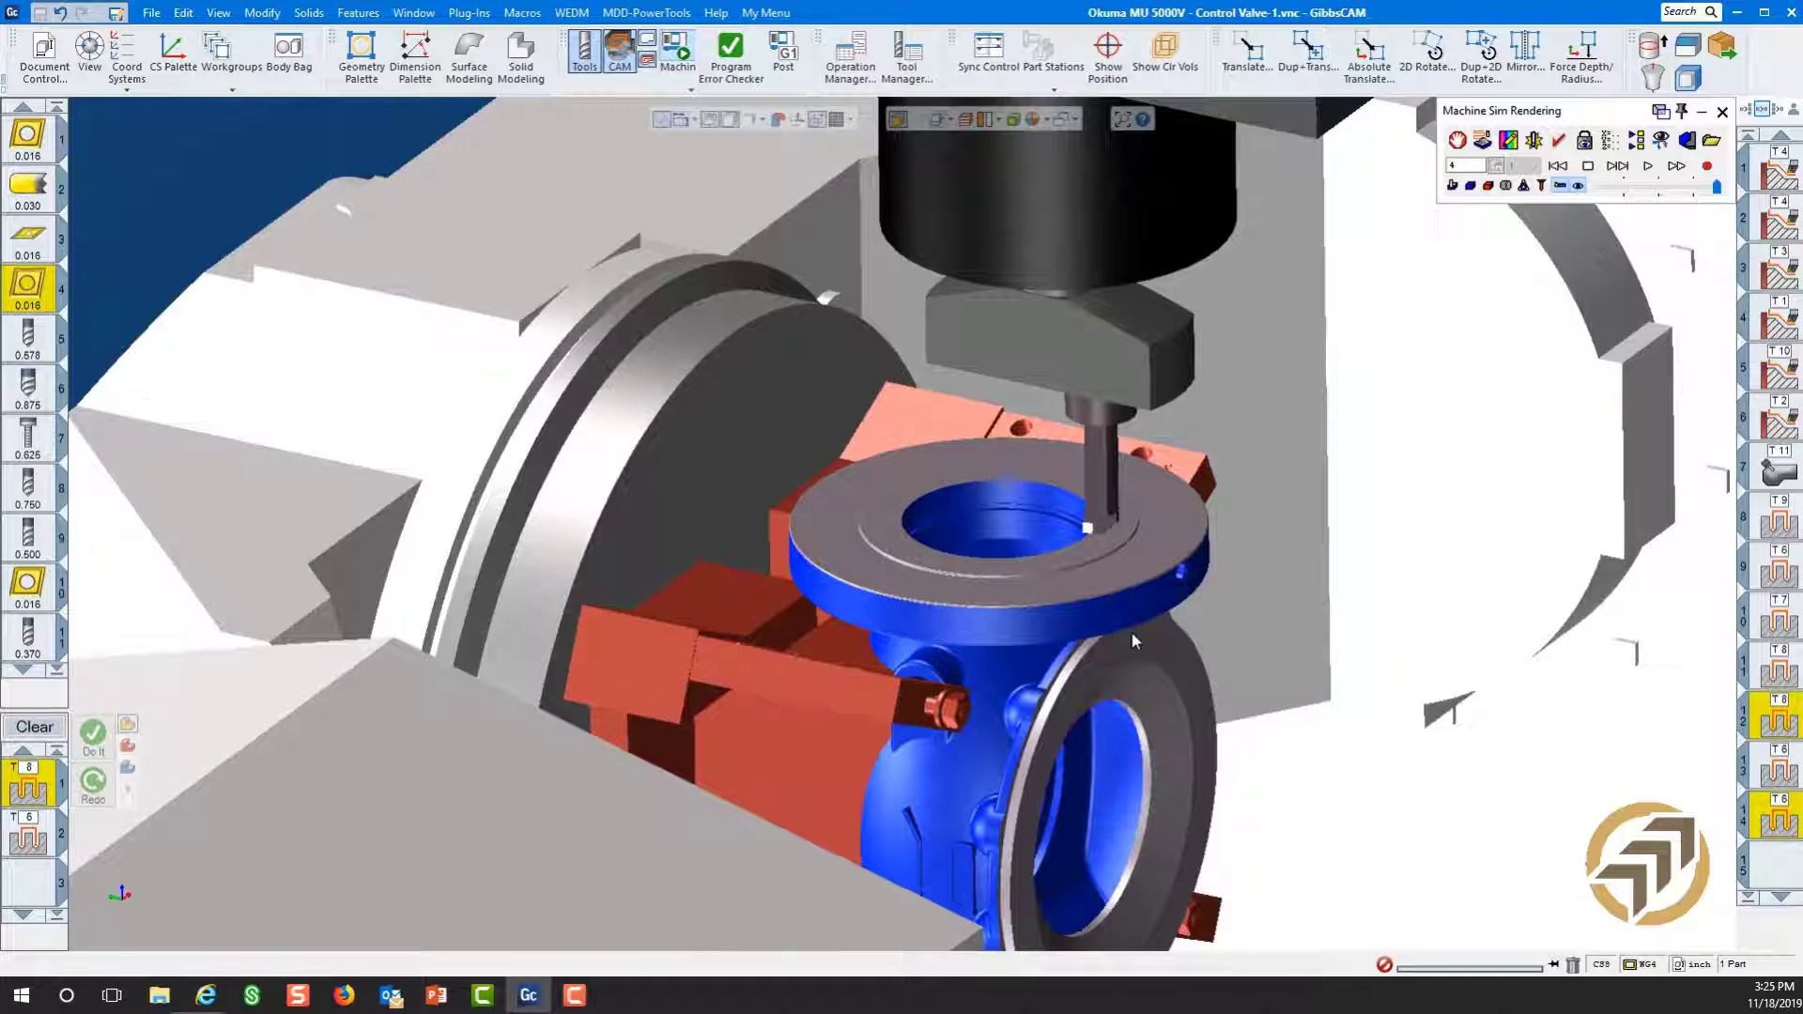
click(1647, 166)
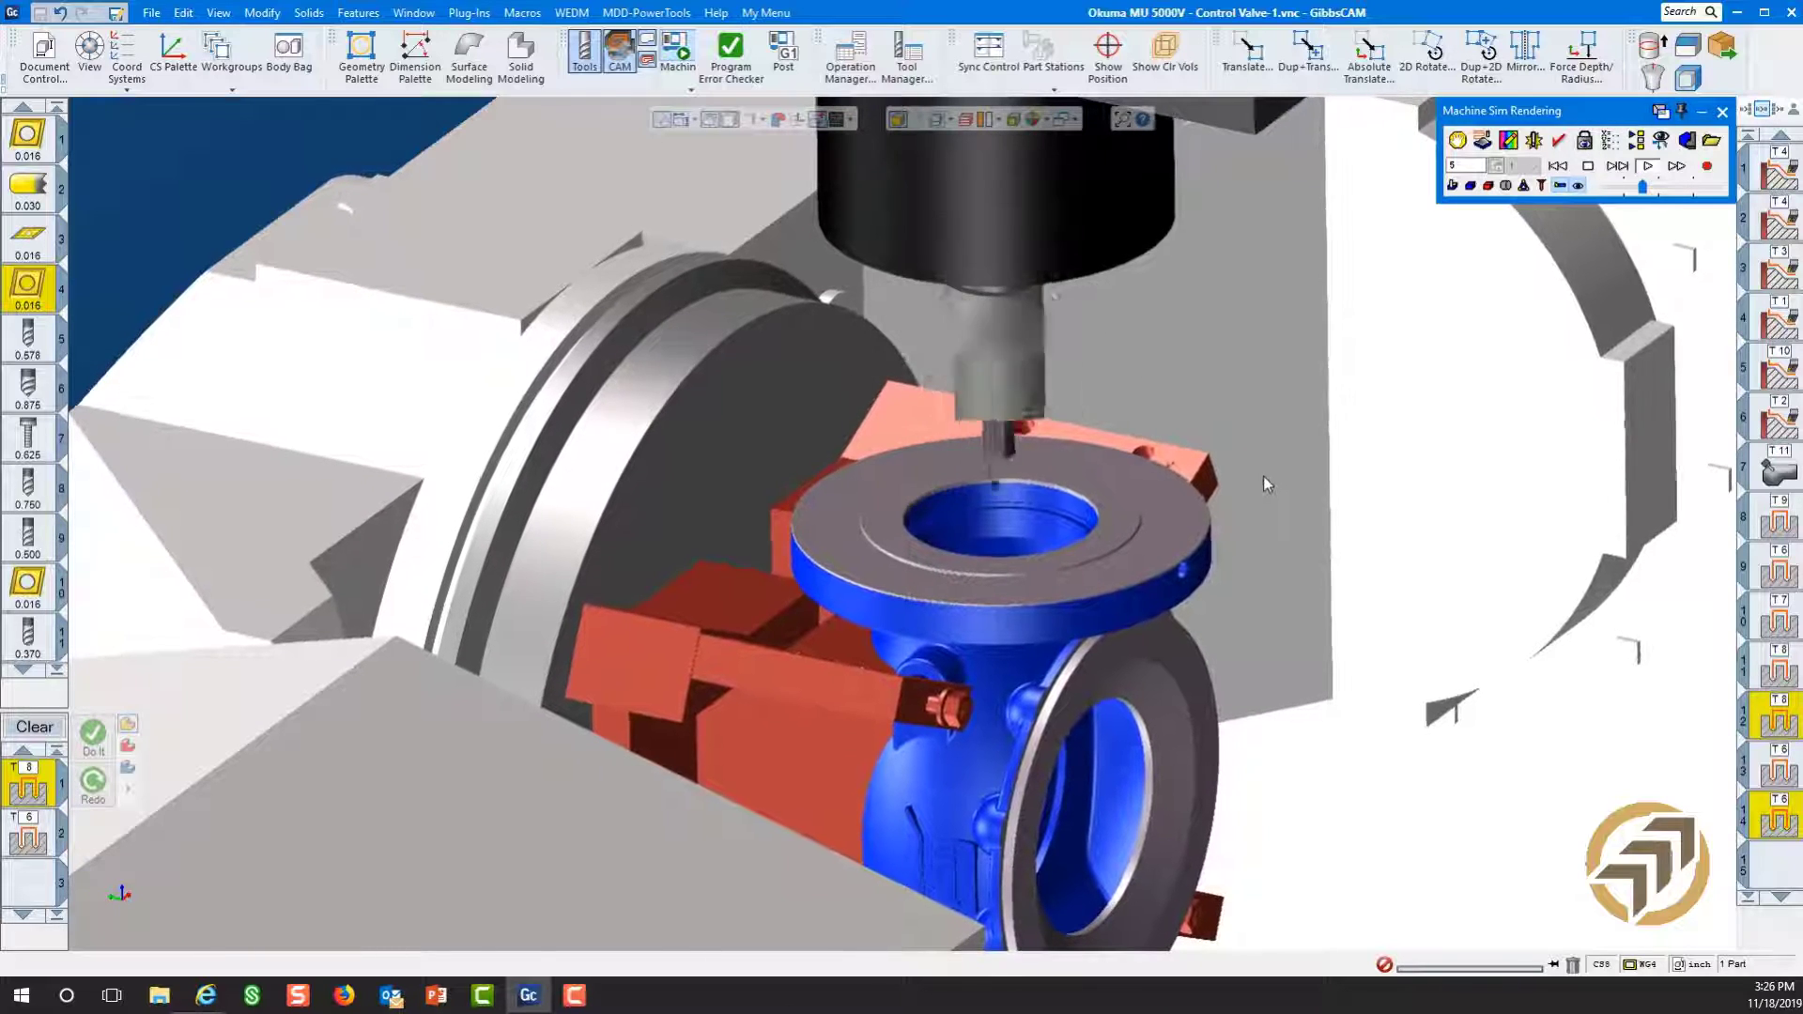
scroll(1157, 610, down, 3)
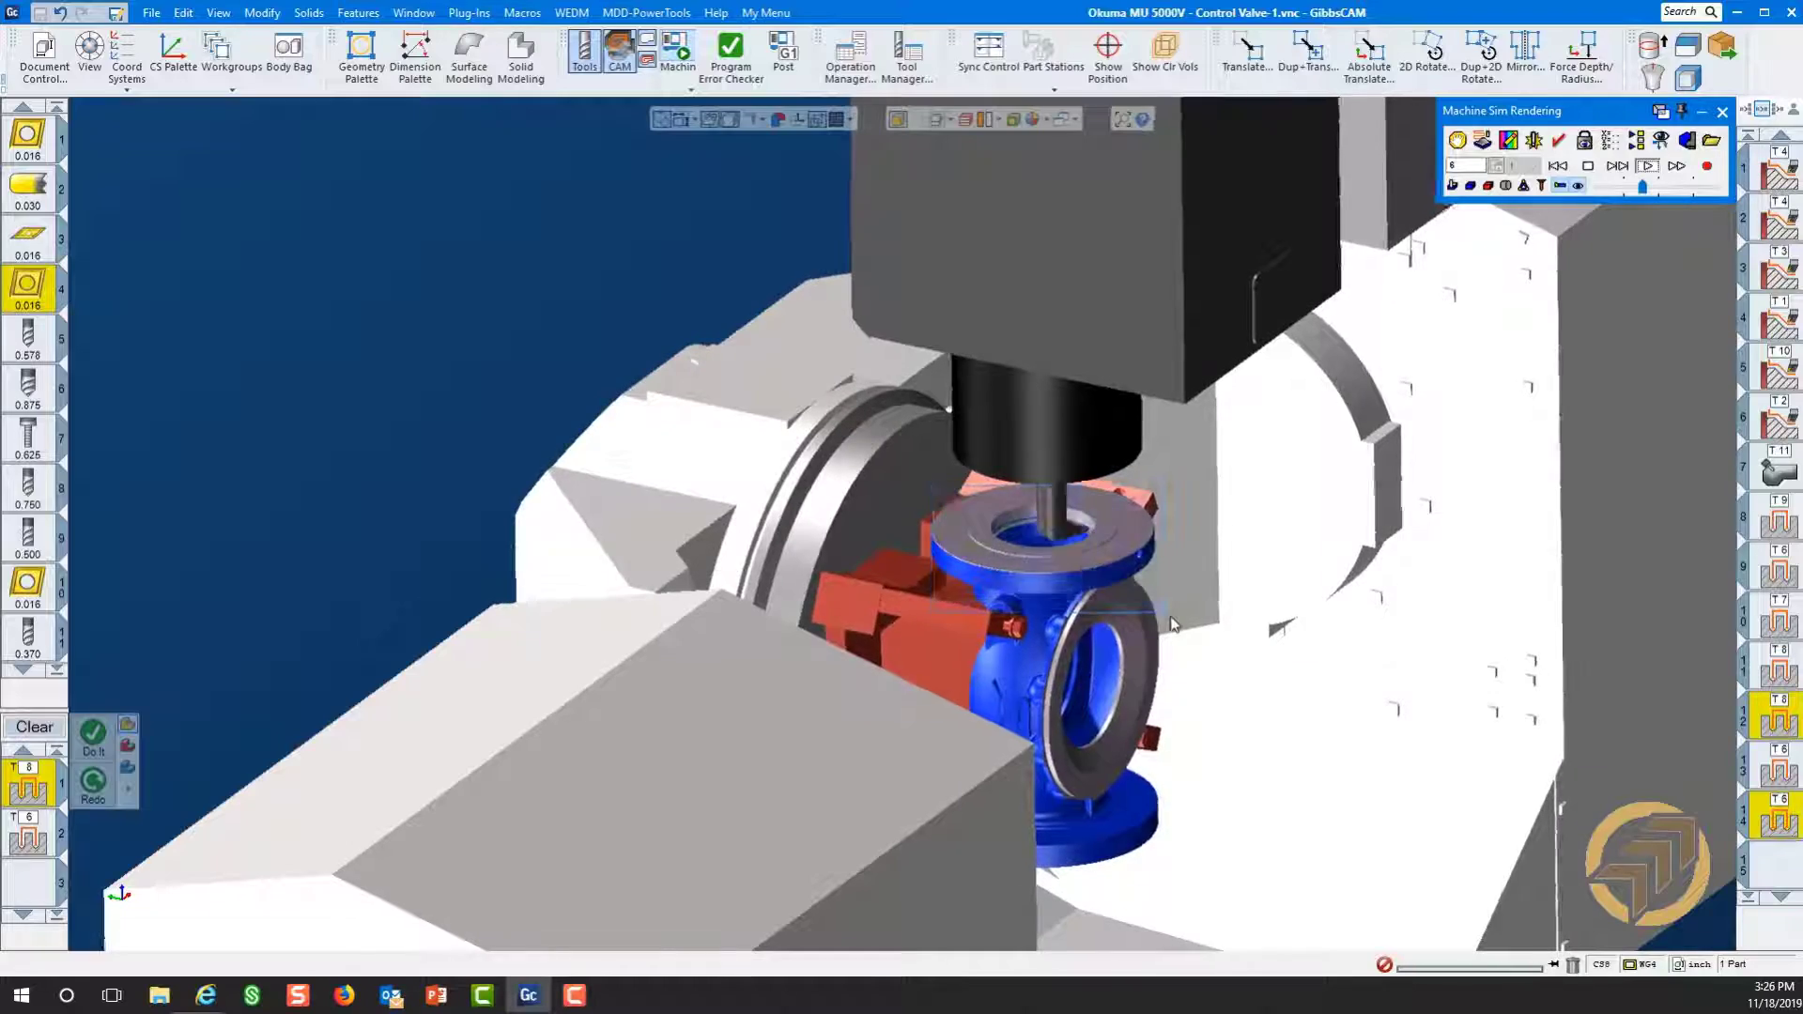
- Lower the simulation speed and resume playback into operation 7
scroll(1170, 619, up, 5)
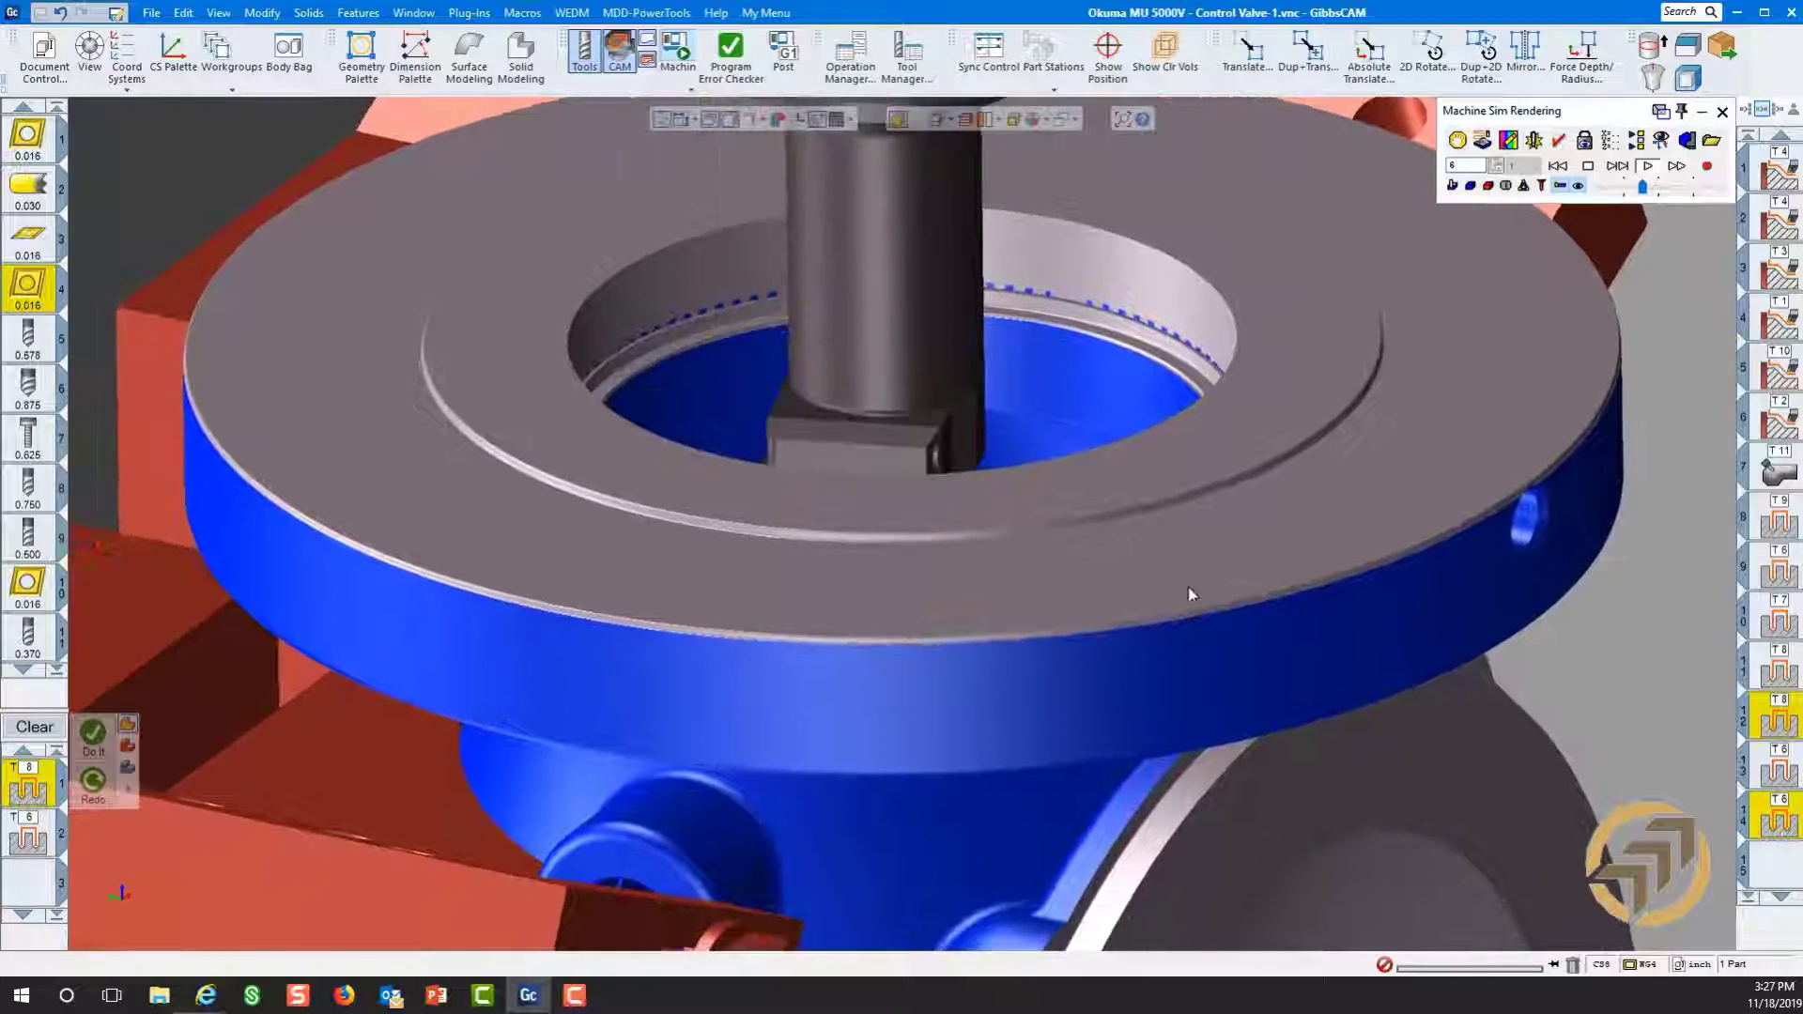
scroll(1191, 594, down, 5)
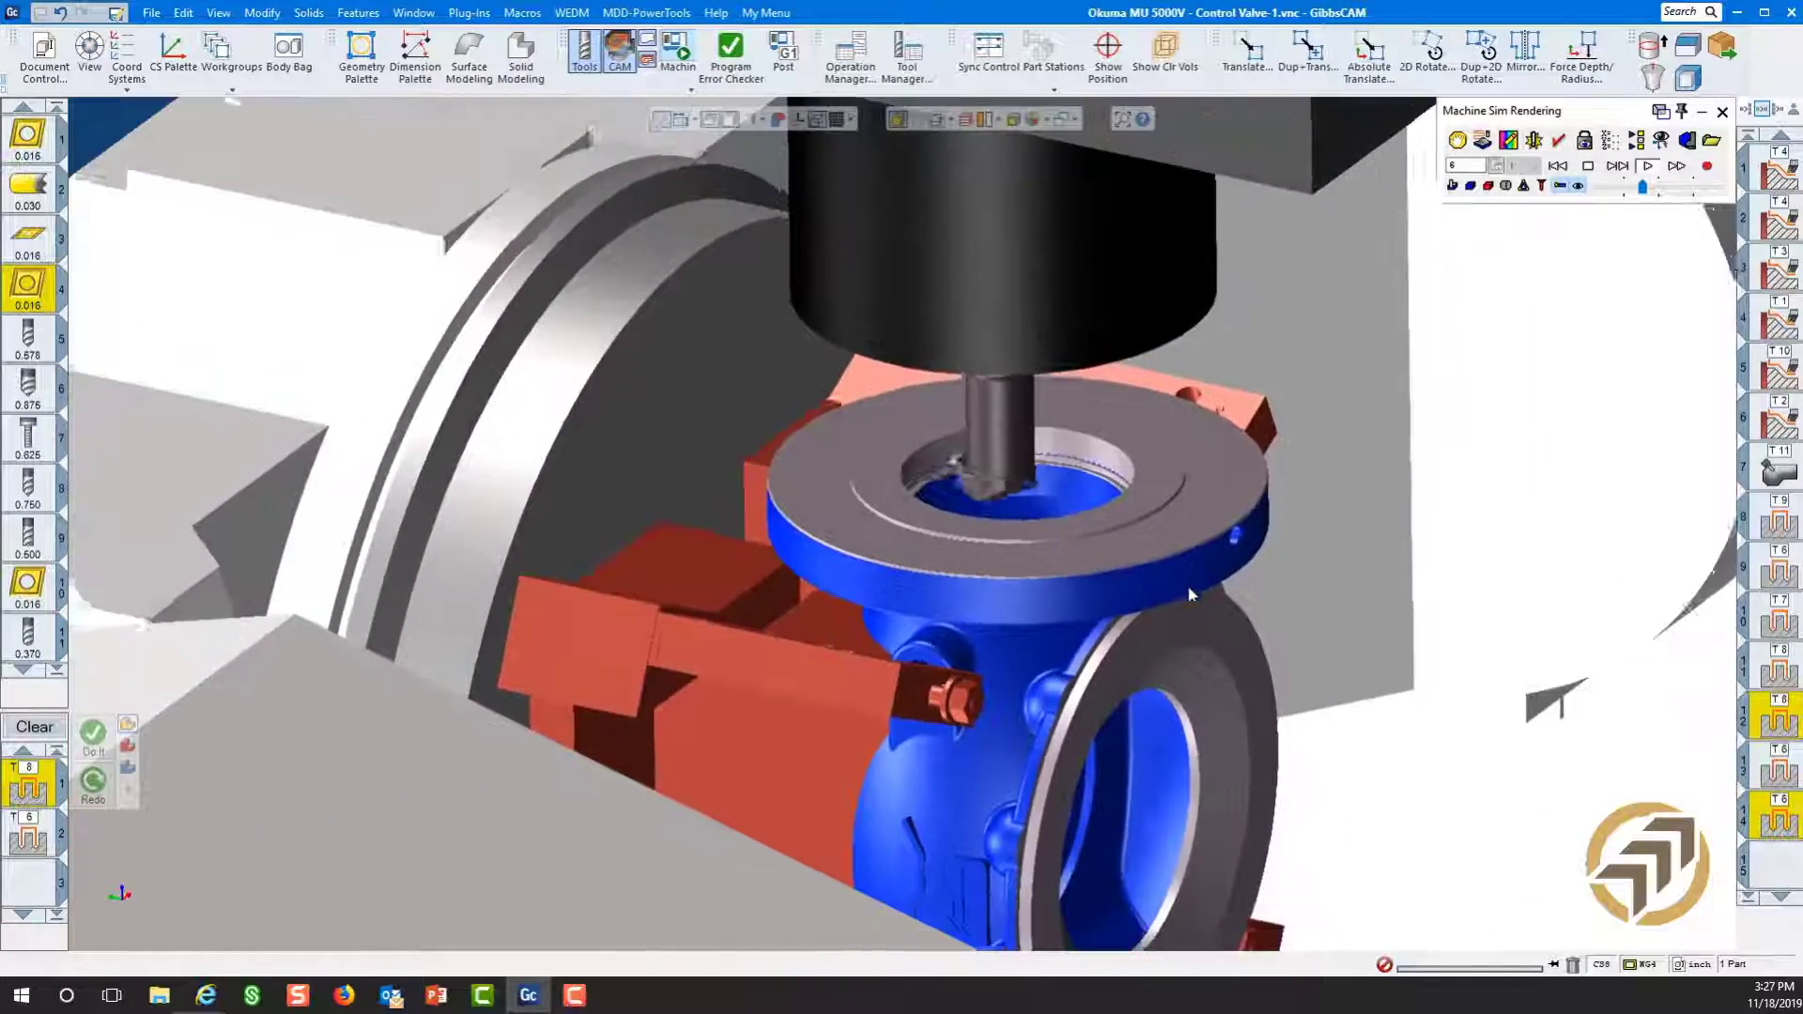
click(1658, 188)
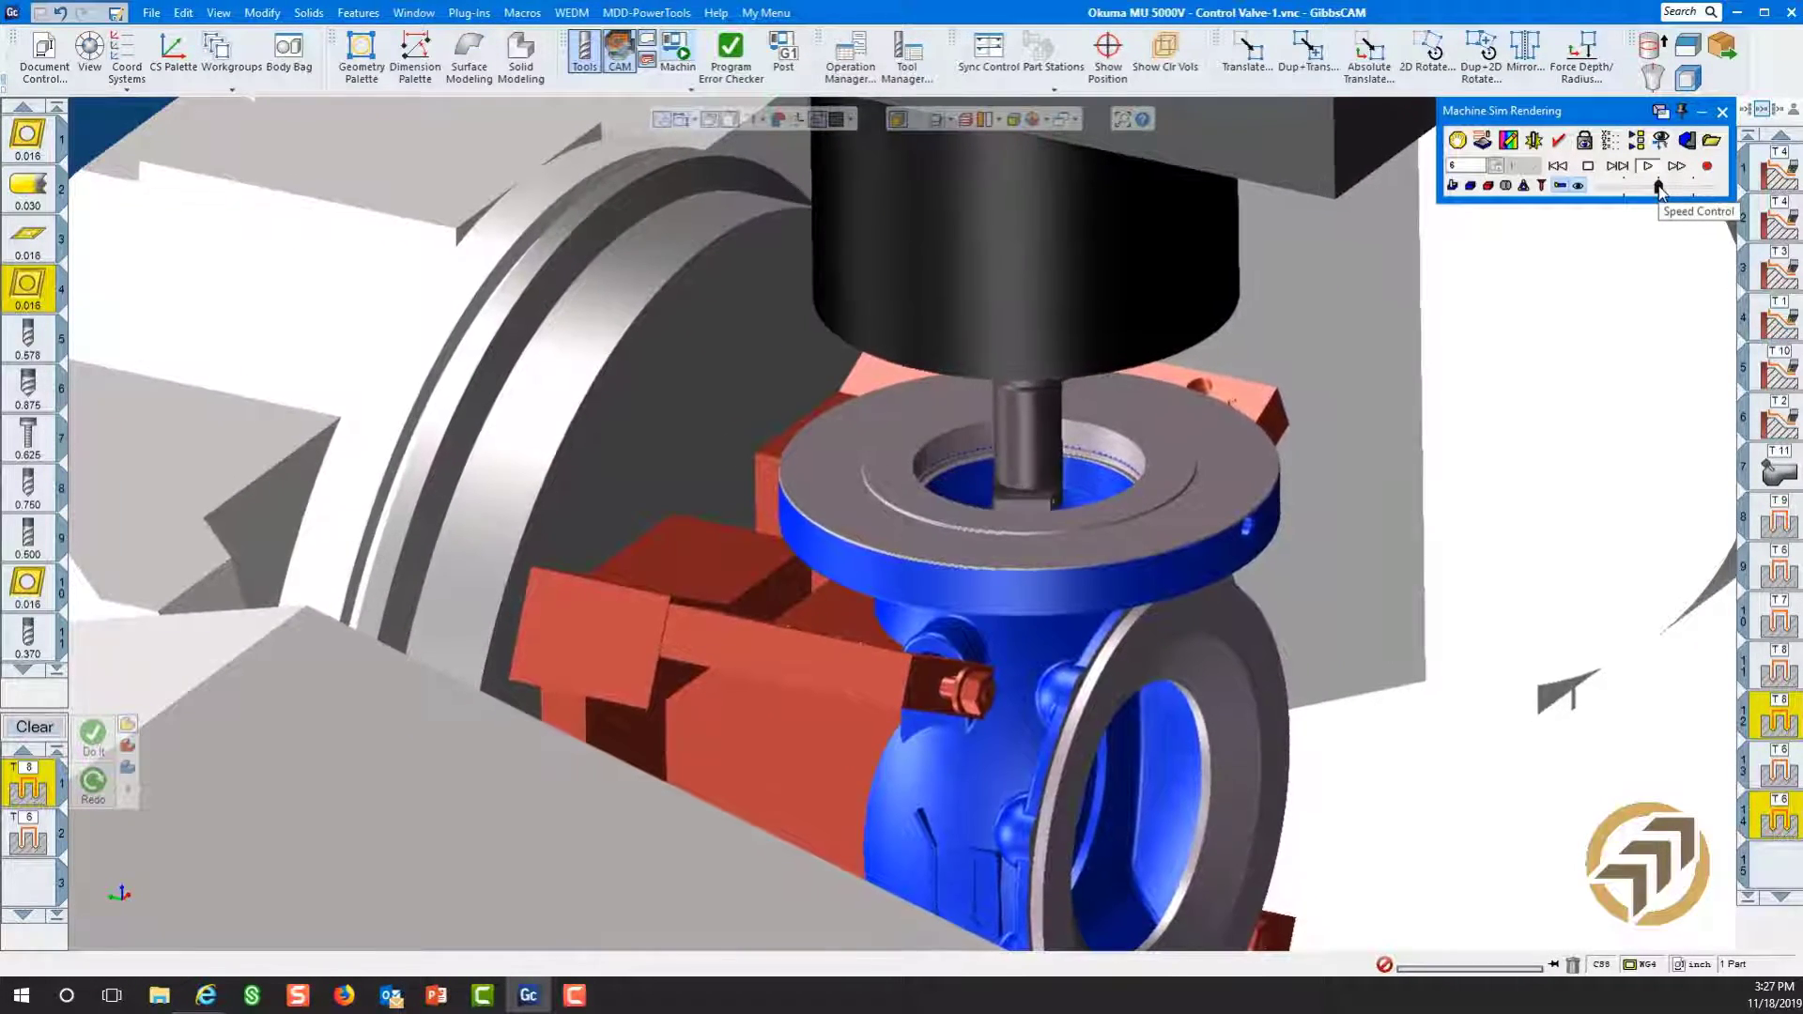
scroll(1505, 444, down, 5)
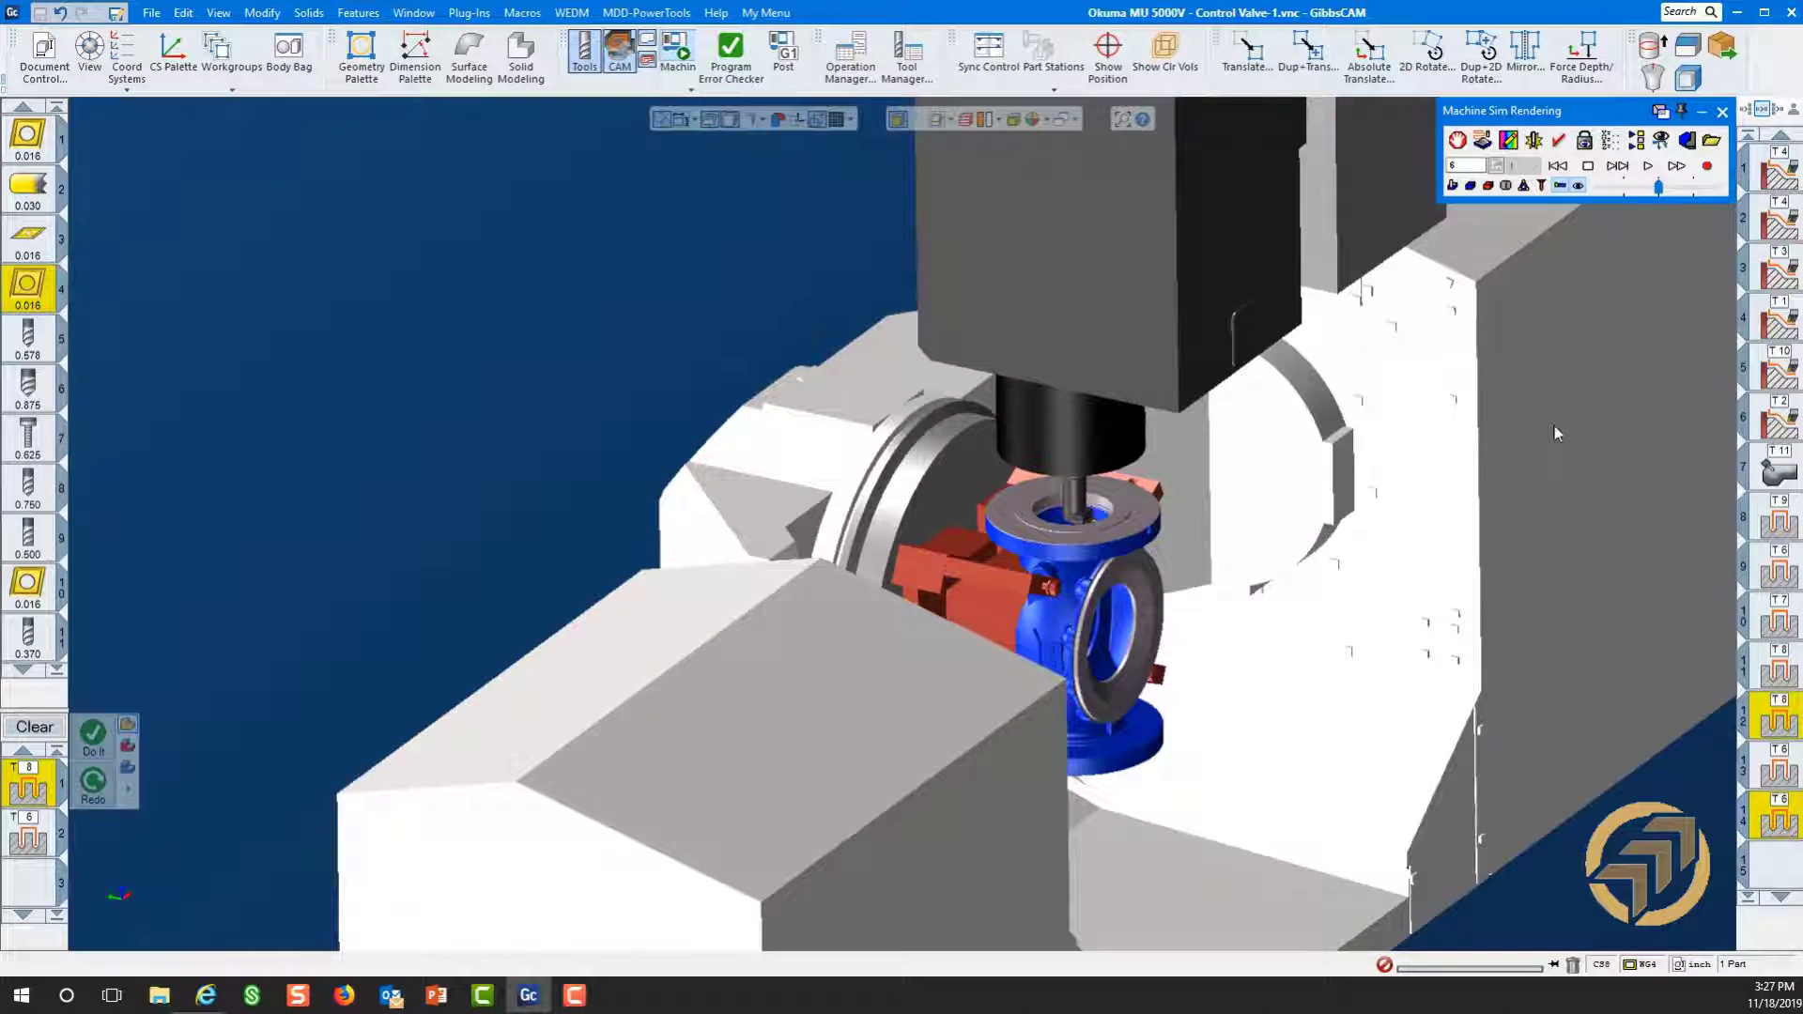
drag(1658, 186, 1628, 187)
click(1648, 167)
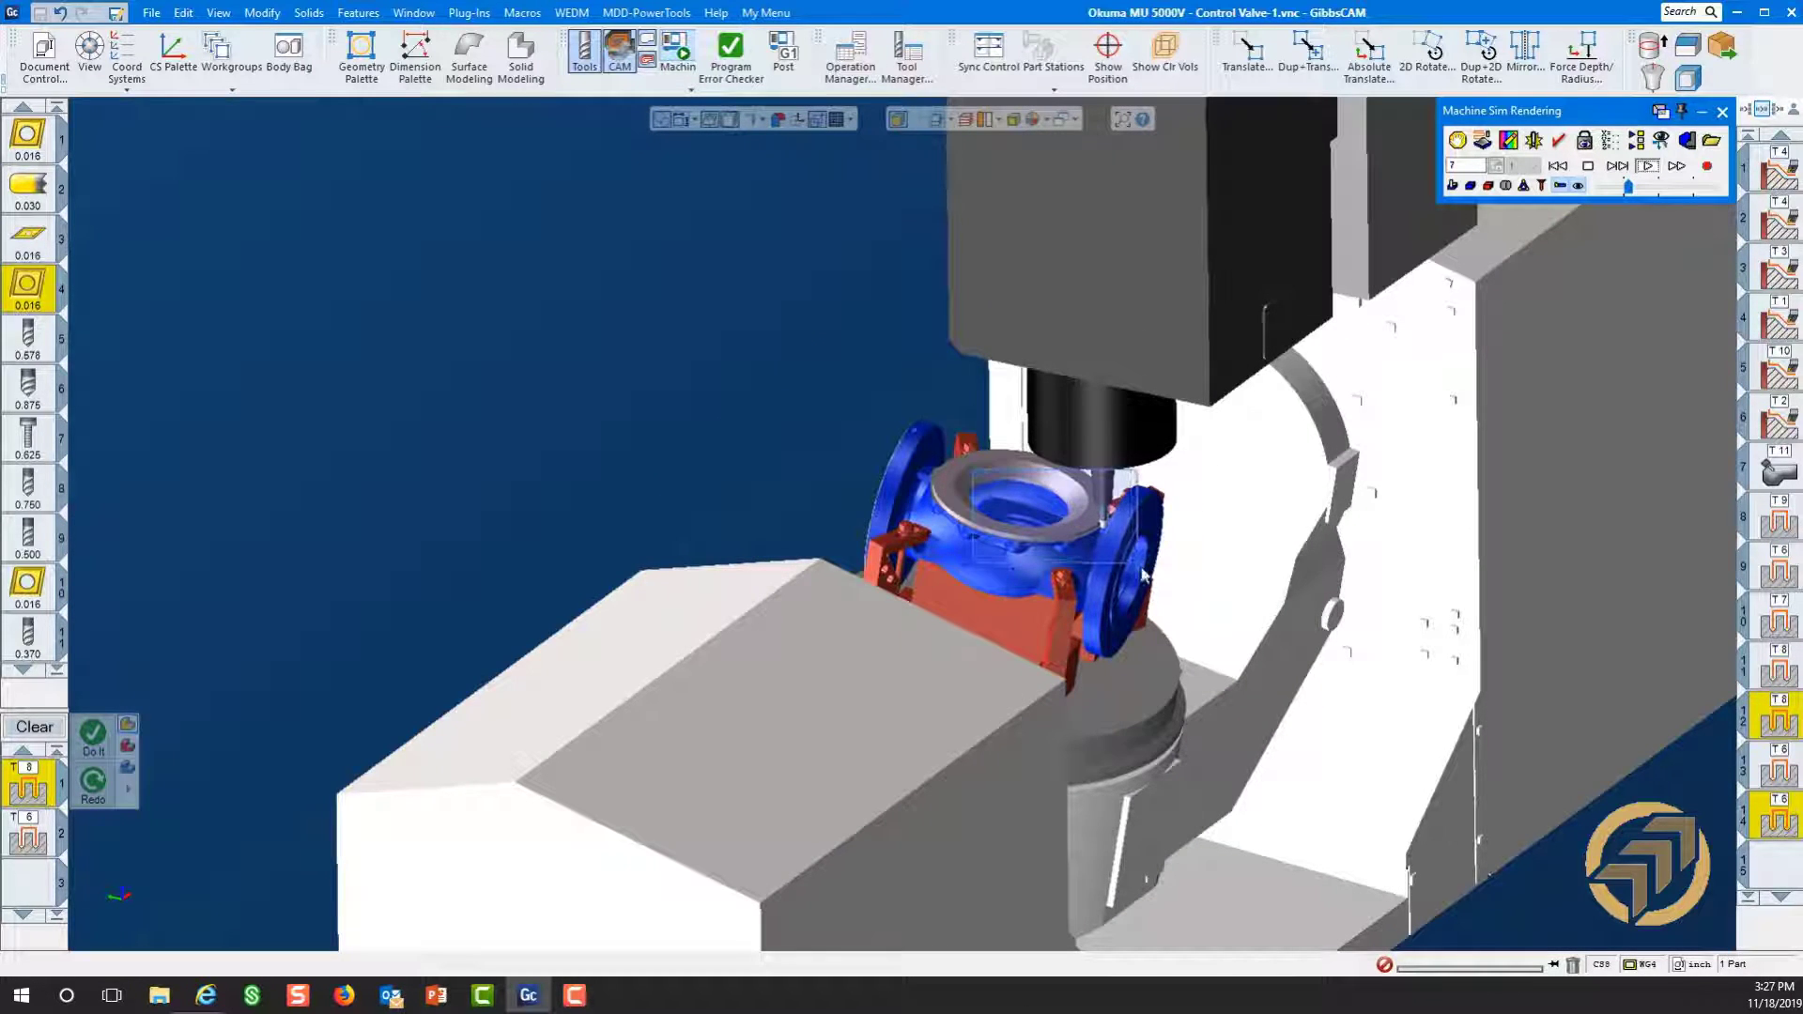
- Zoom onto the valve top, select operation 7 (T11), and raise the simulation speed
drag(1169, 598, 1172, 599)
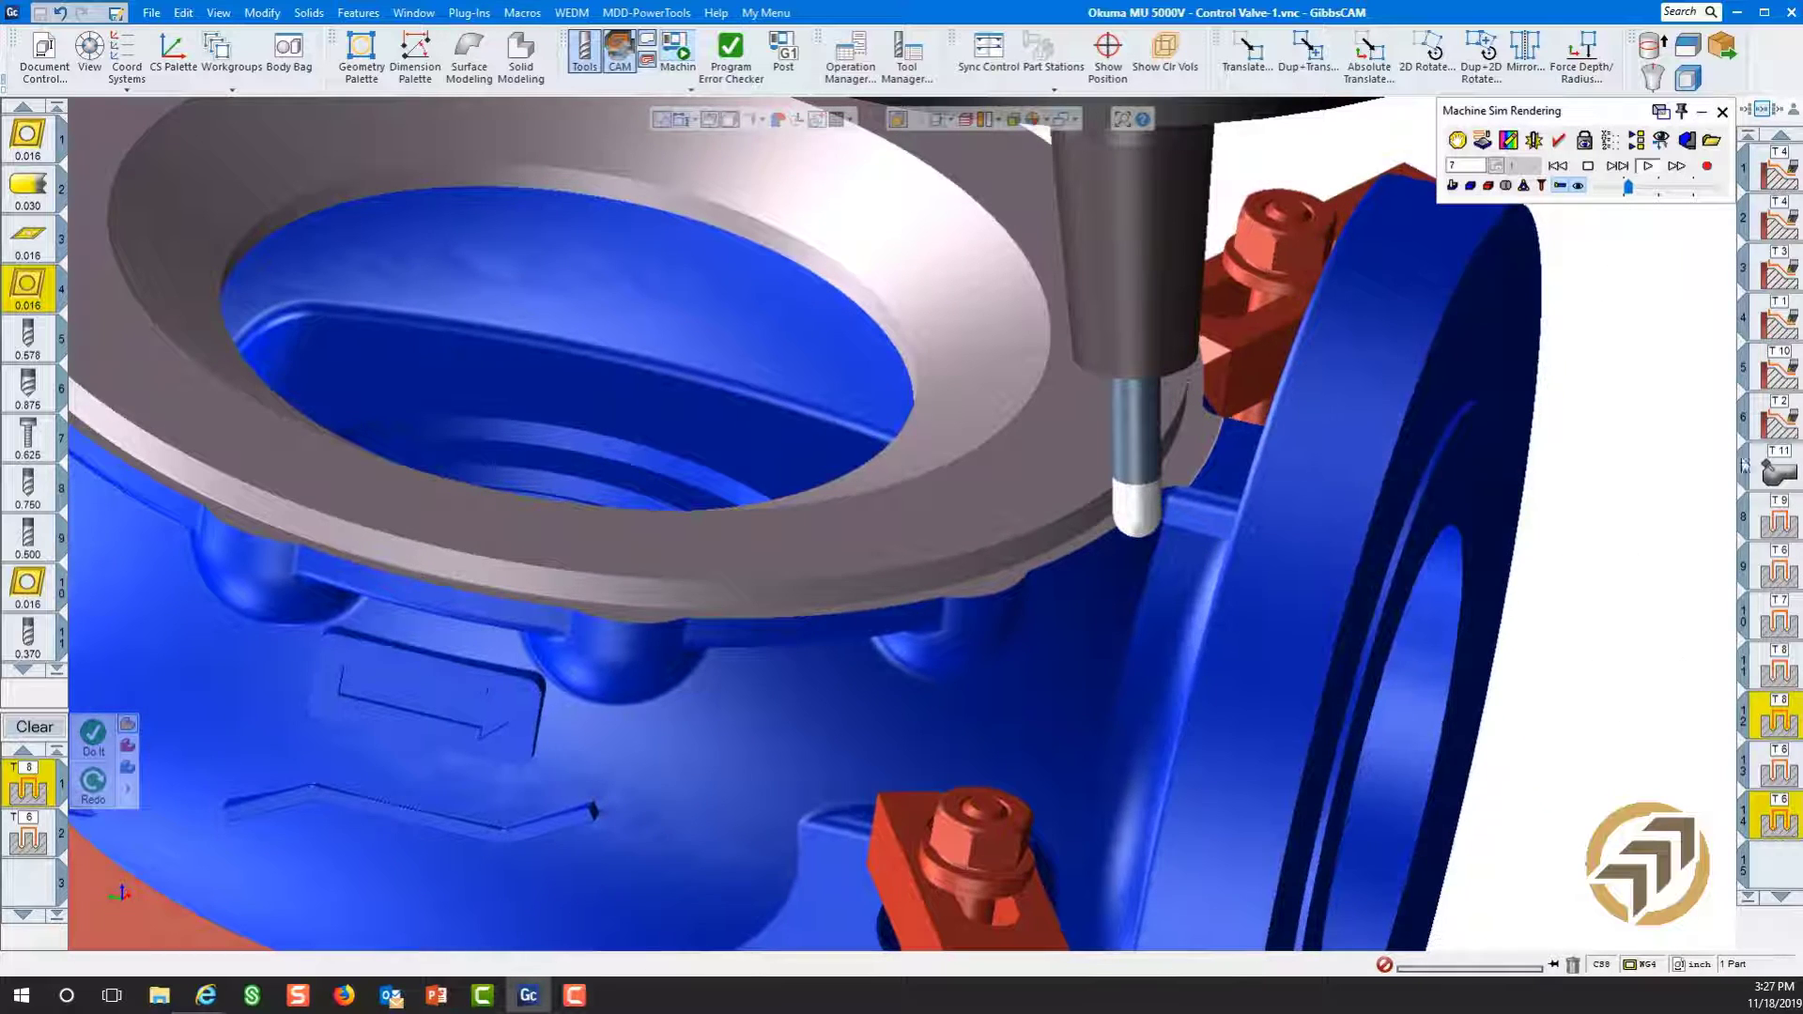
click(1775, 460)
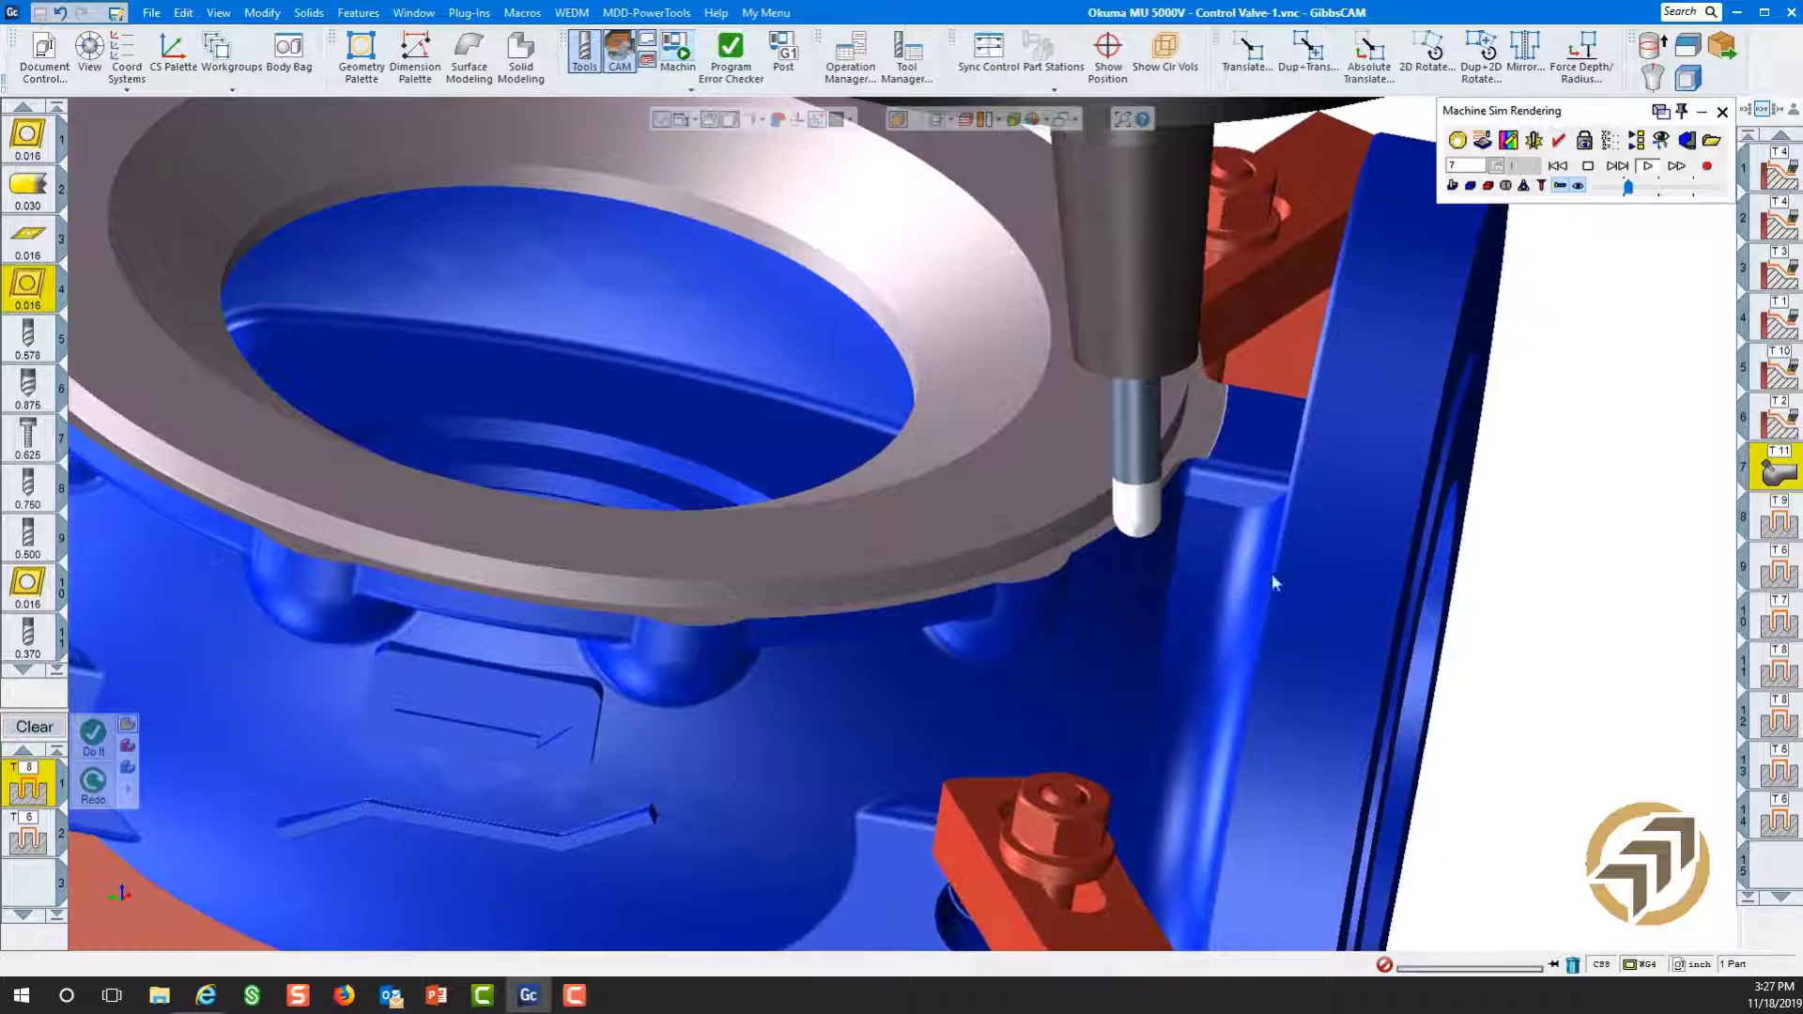
drag(1628, 186, 1653, 186)
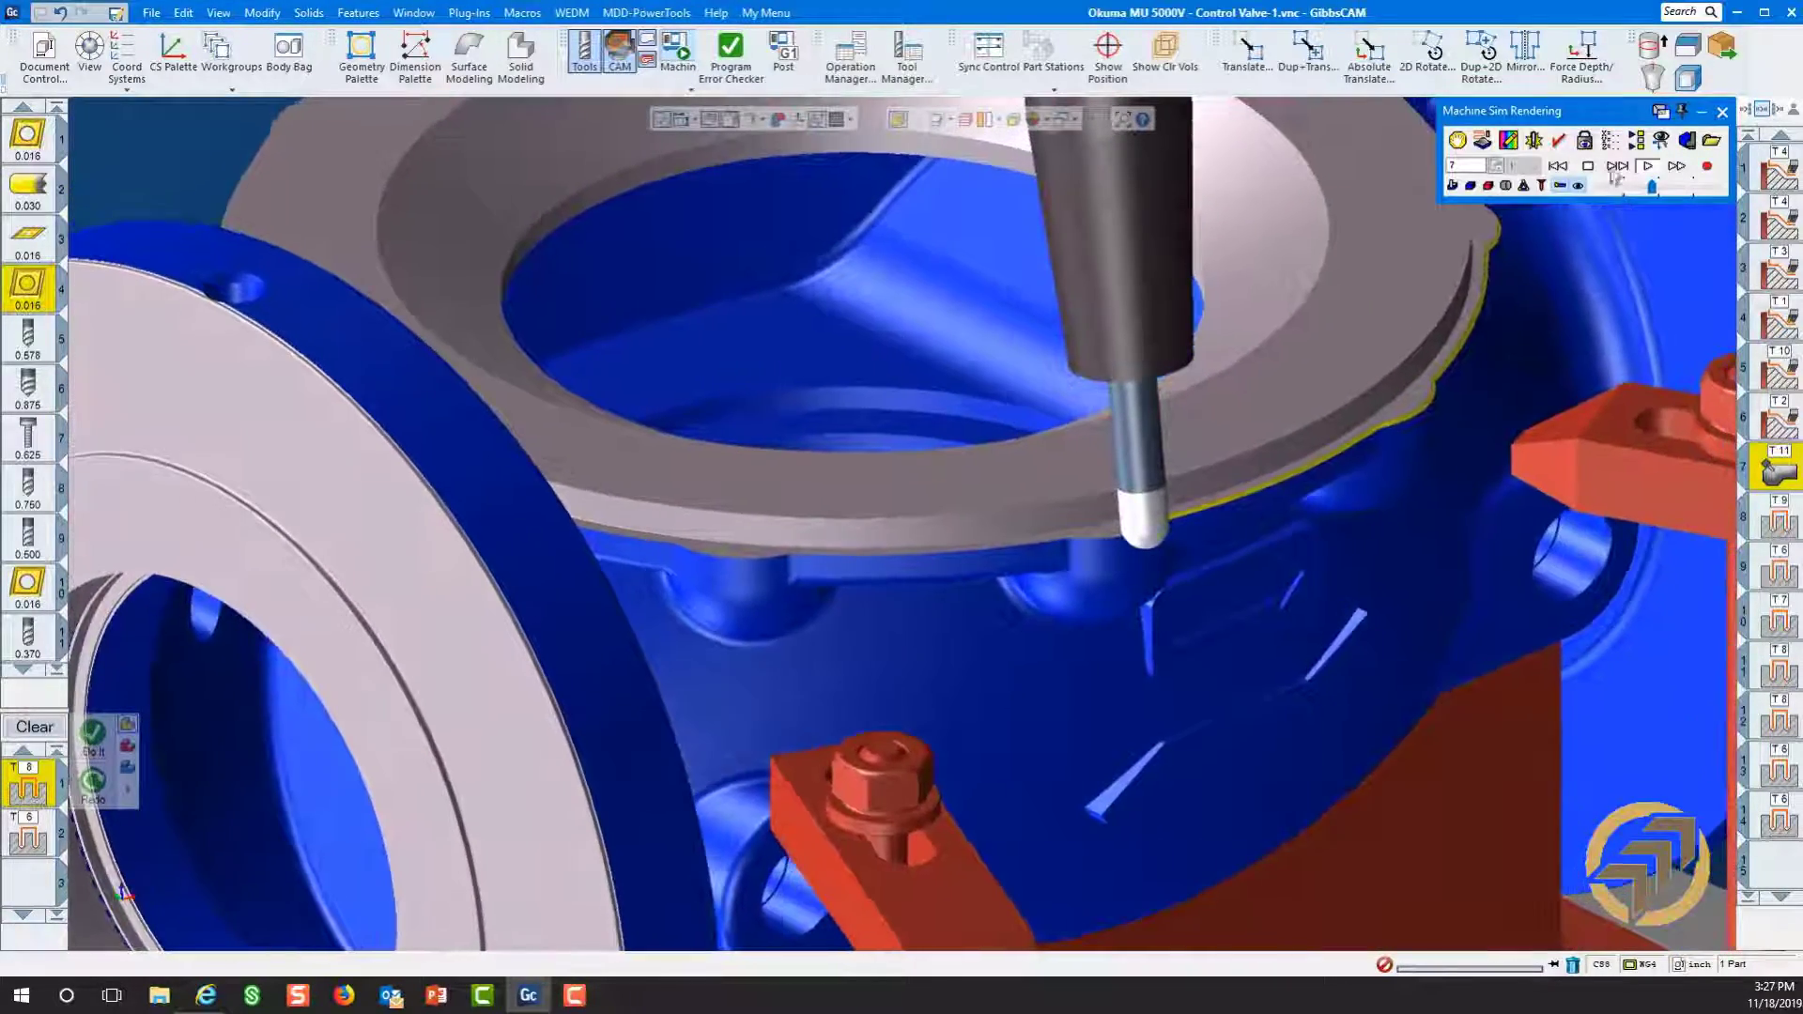
- Show the tool position readout in the upper left, zoom out, and raise playback speed further
click(1610, 141)
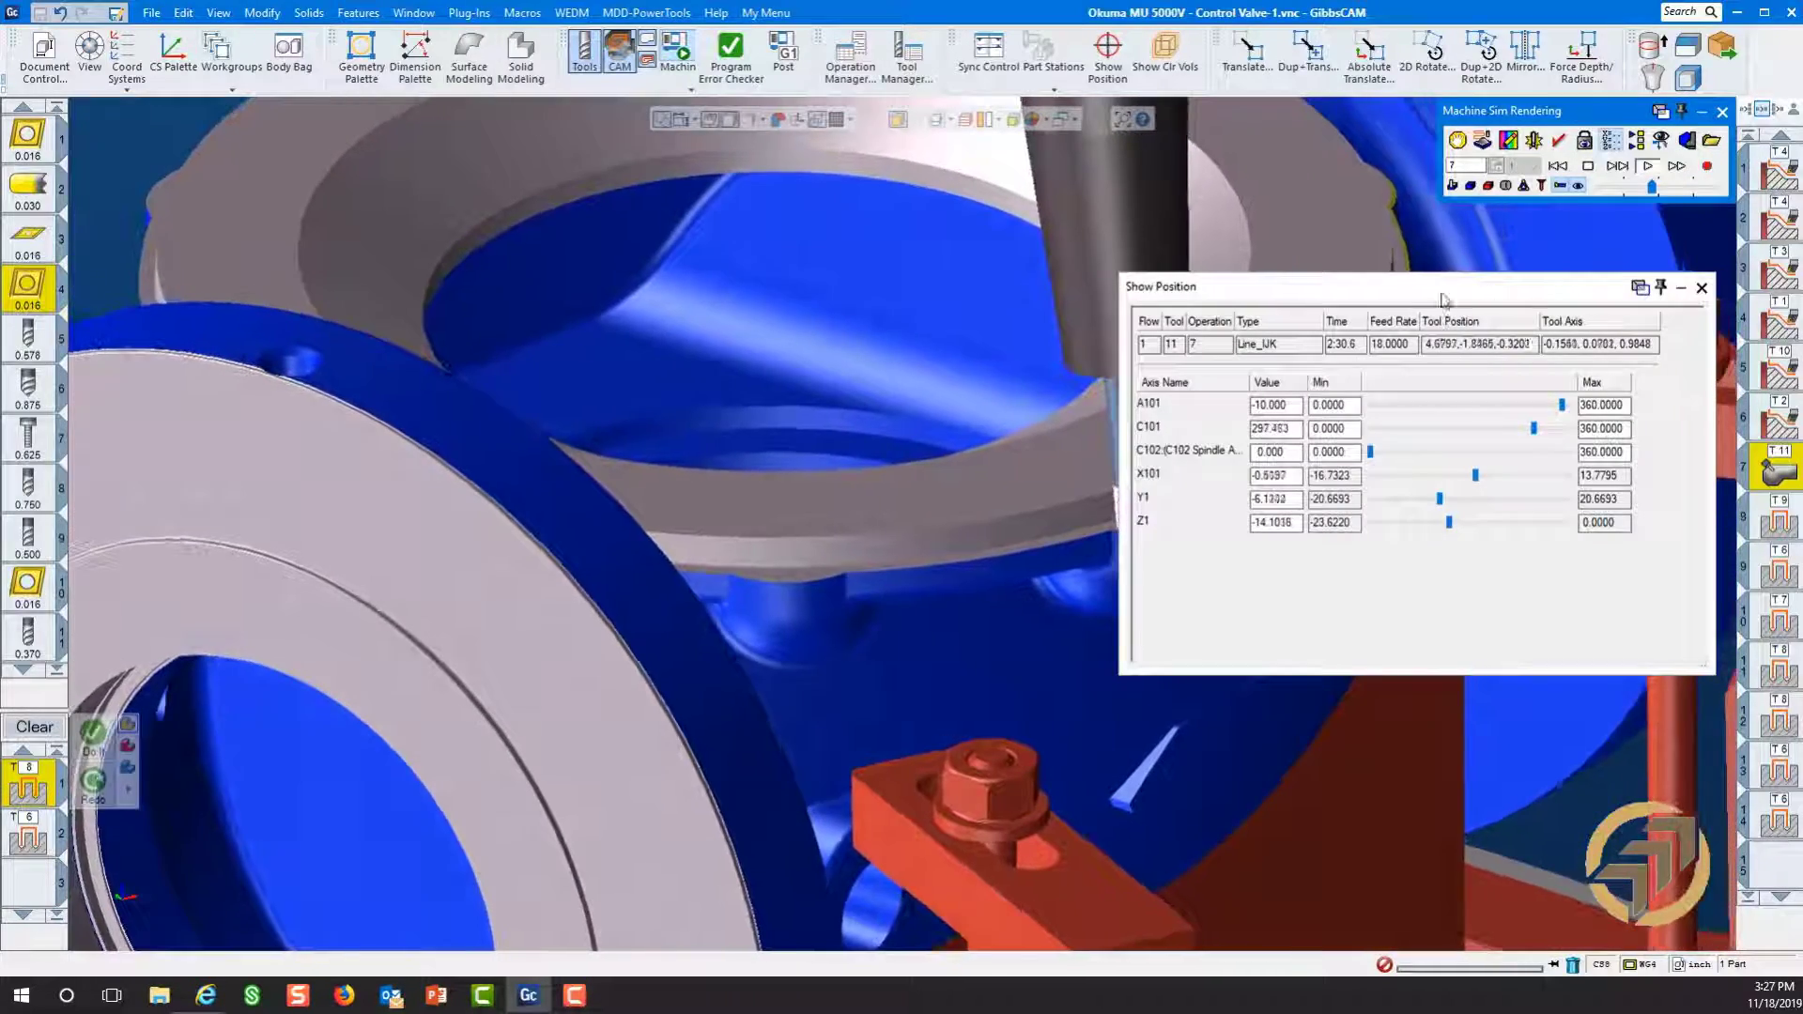
drag(1443, 299, 638, 216)
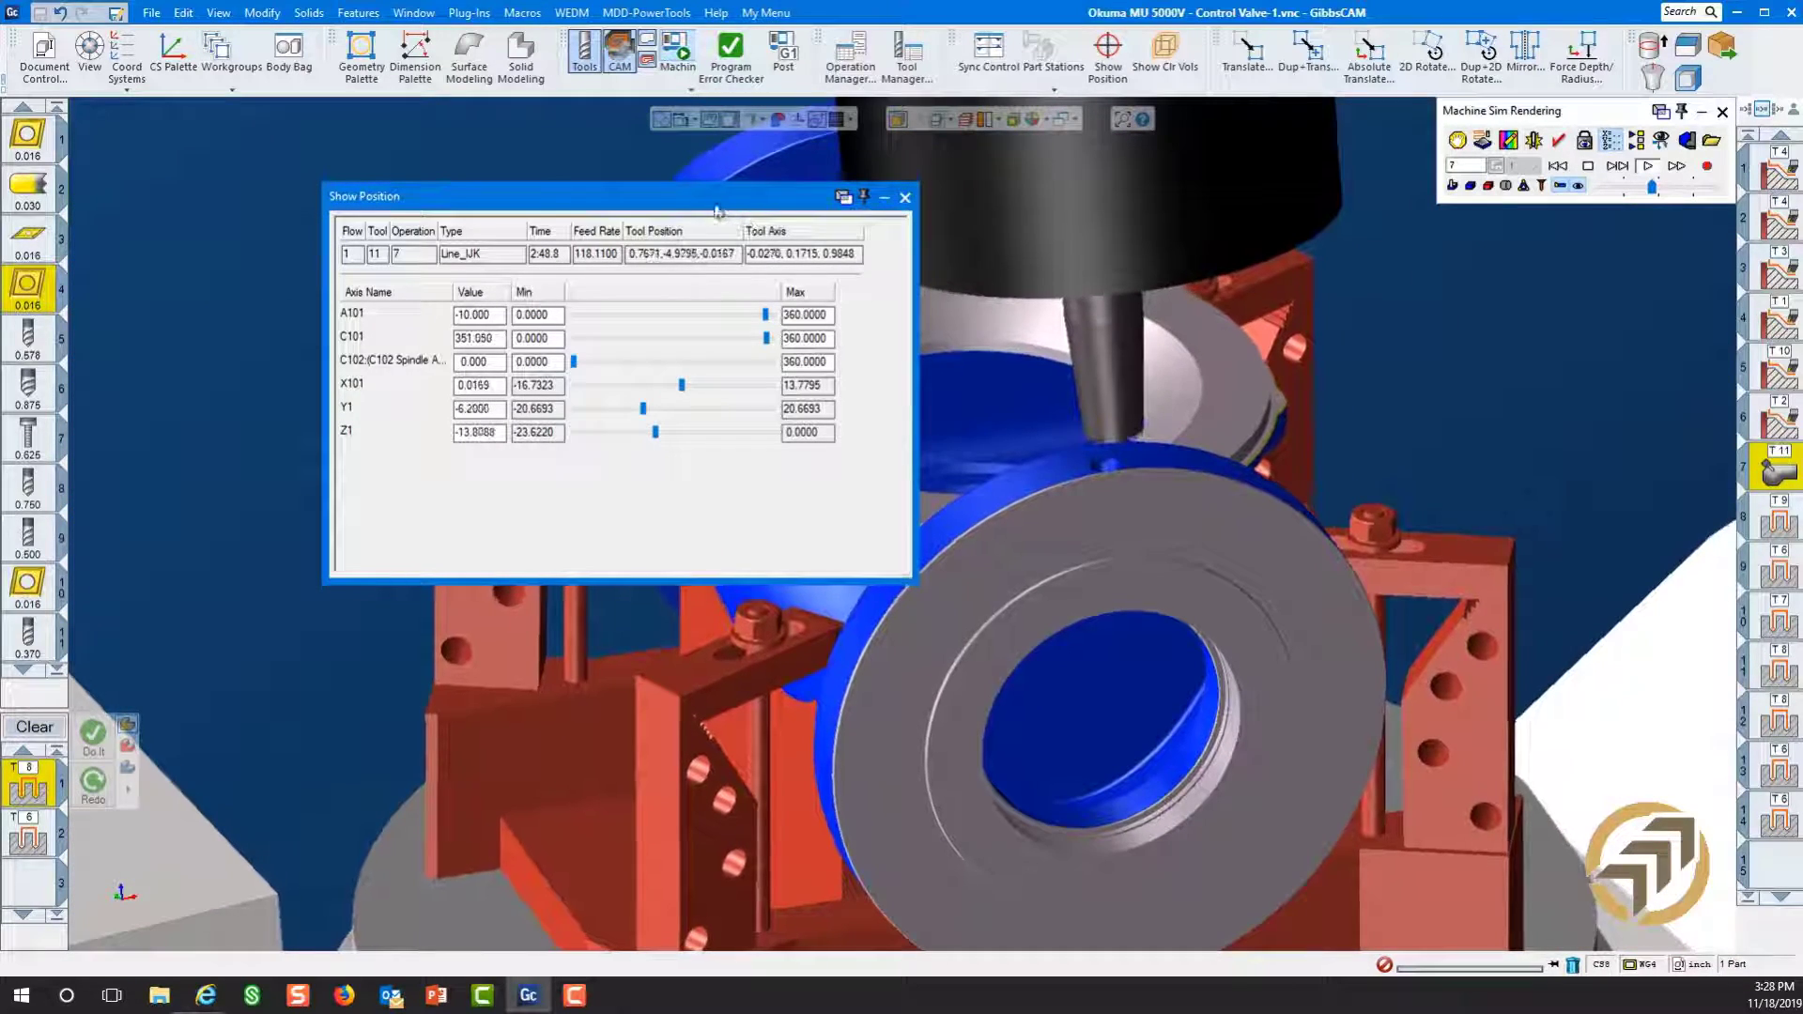
drag(680, 200, 403, 144)
scroll(973, 631, down, 3)
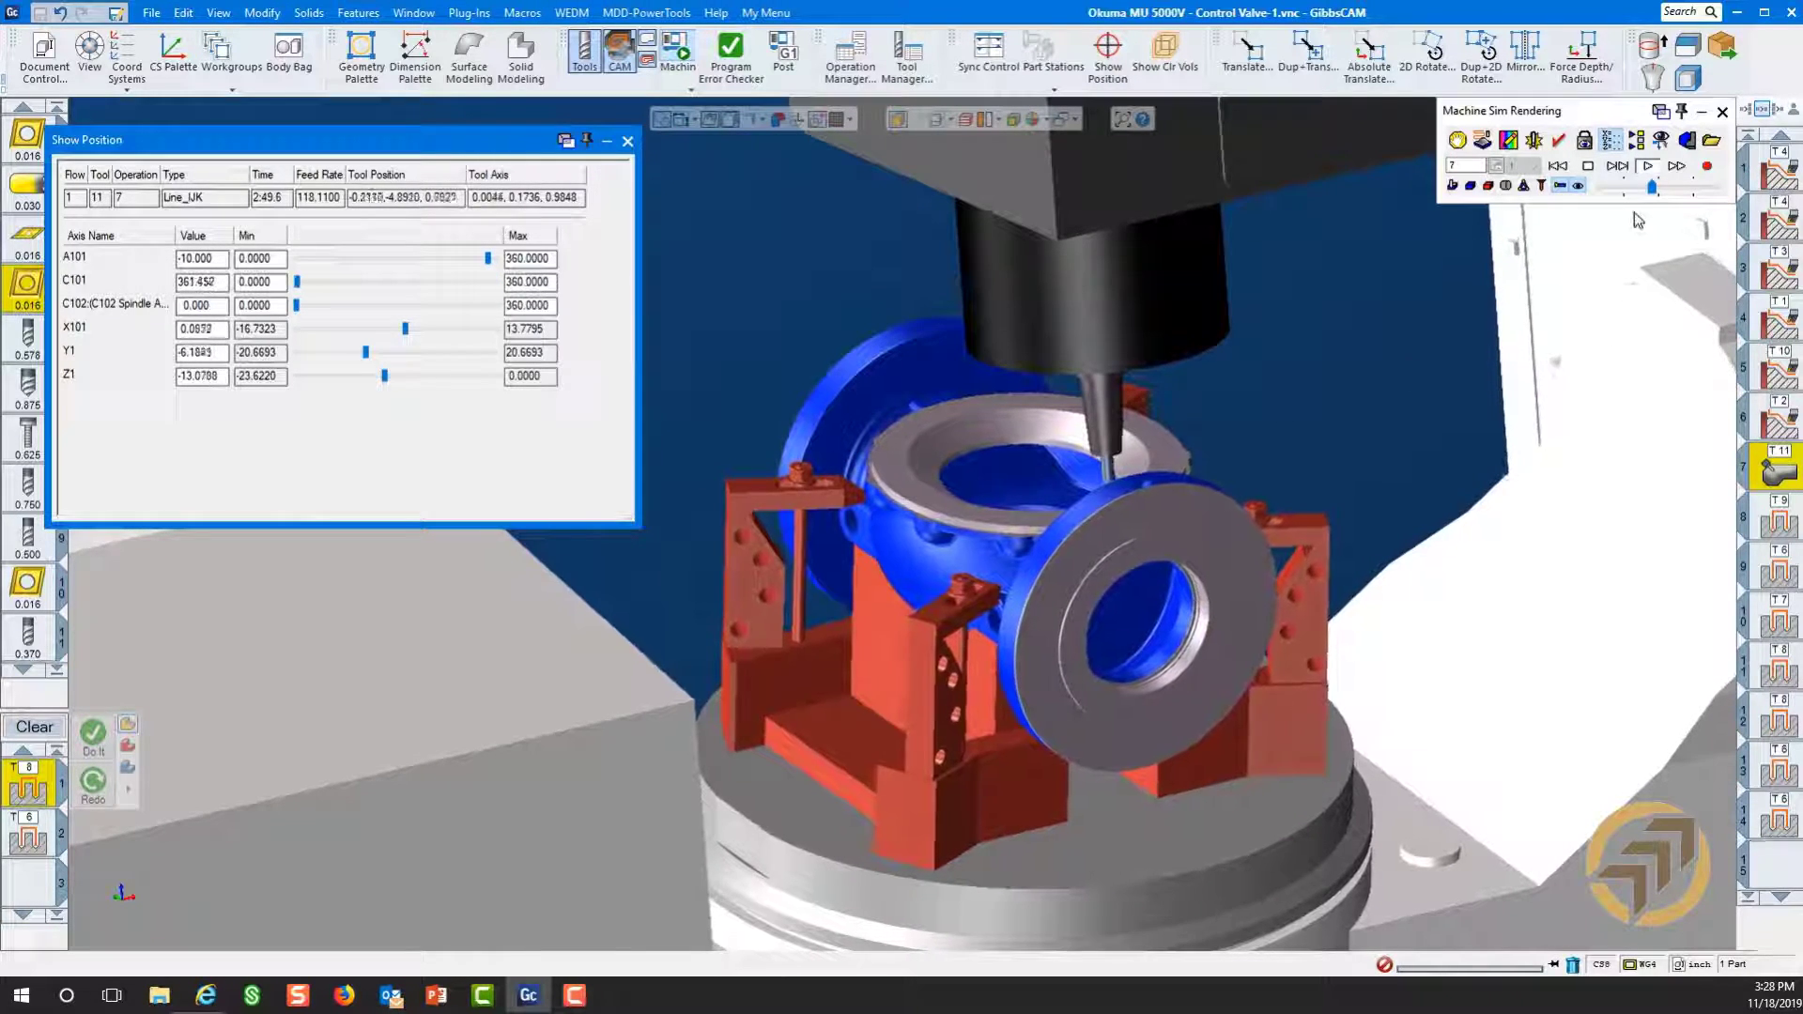
click(1676, 189)
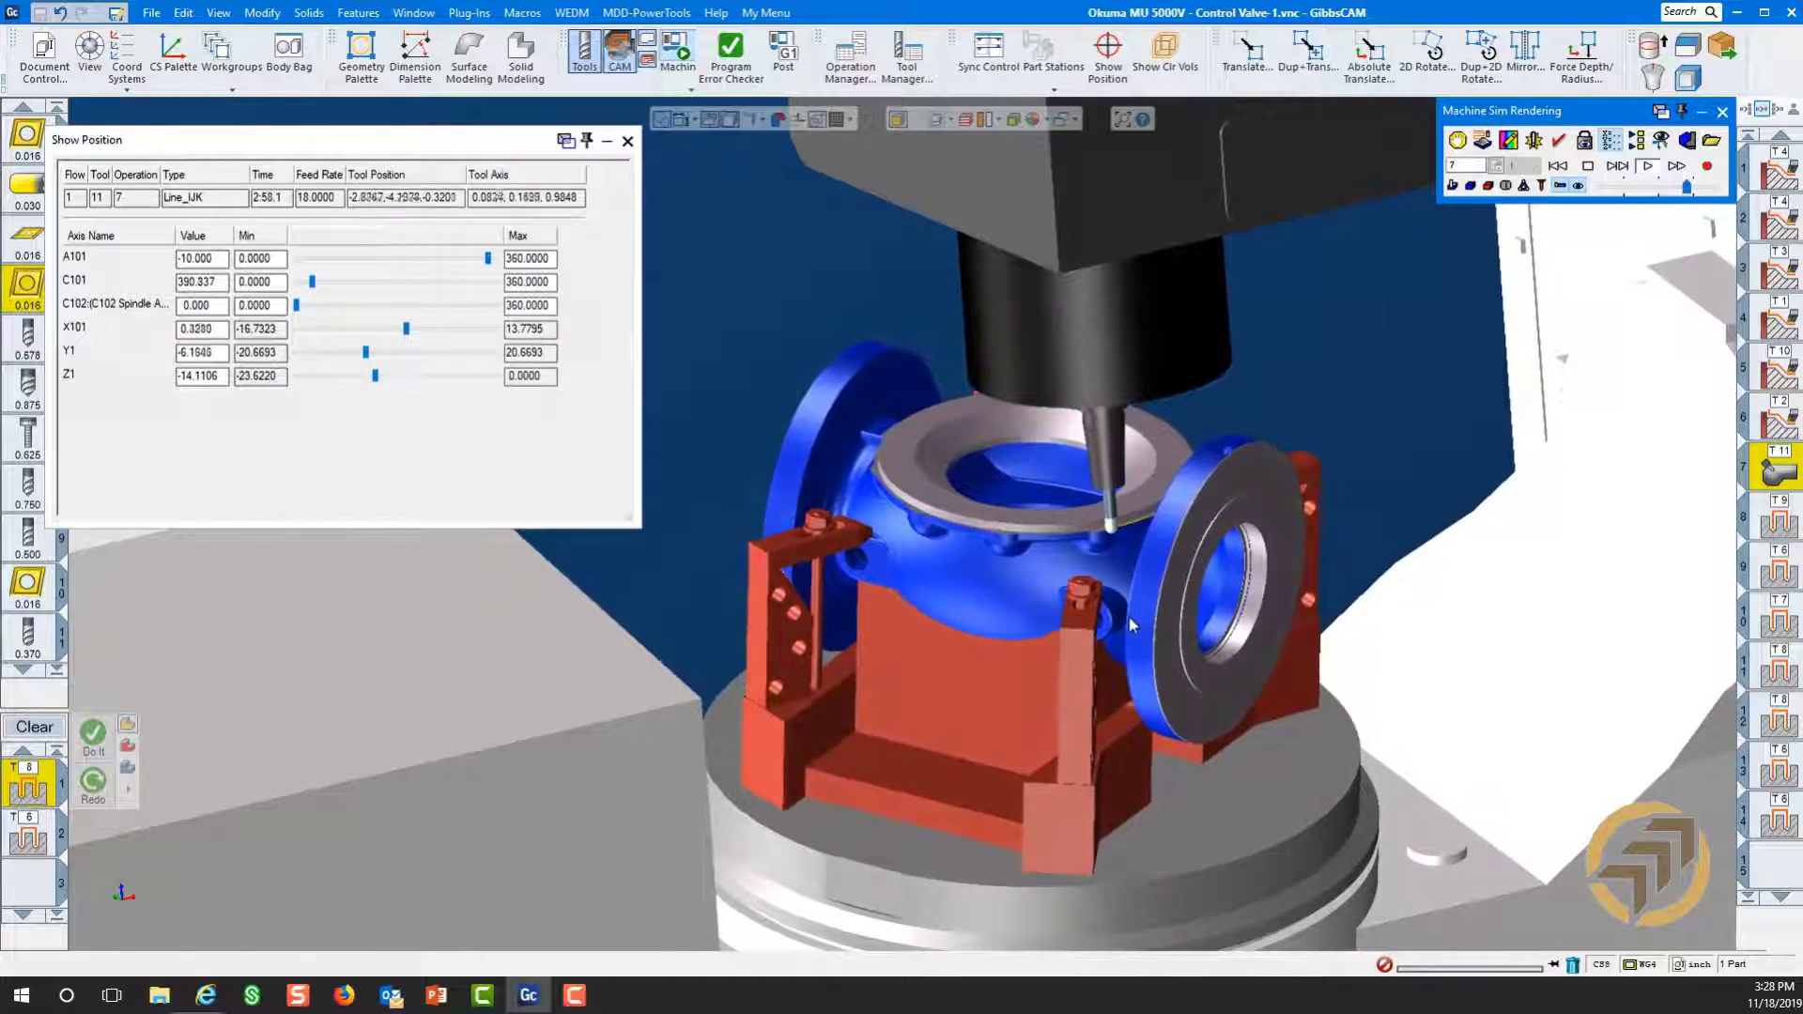
- Close the Show Position readout window
click(626, 141)
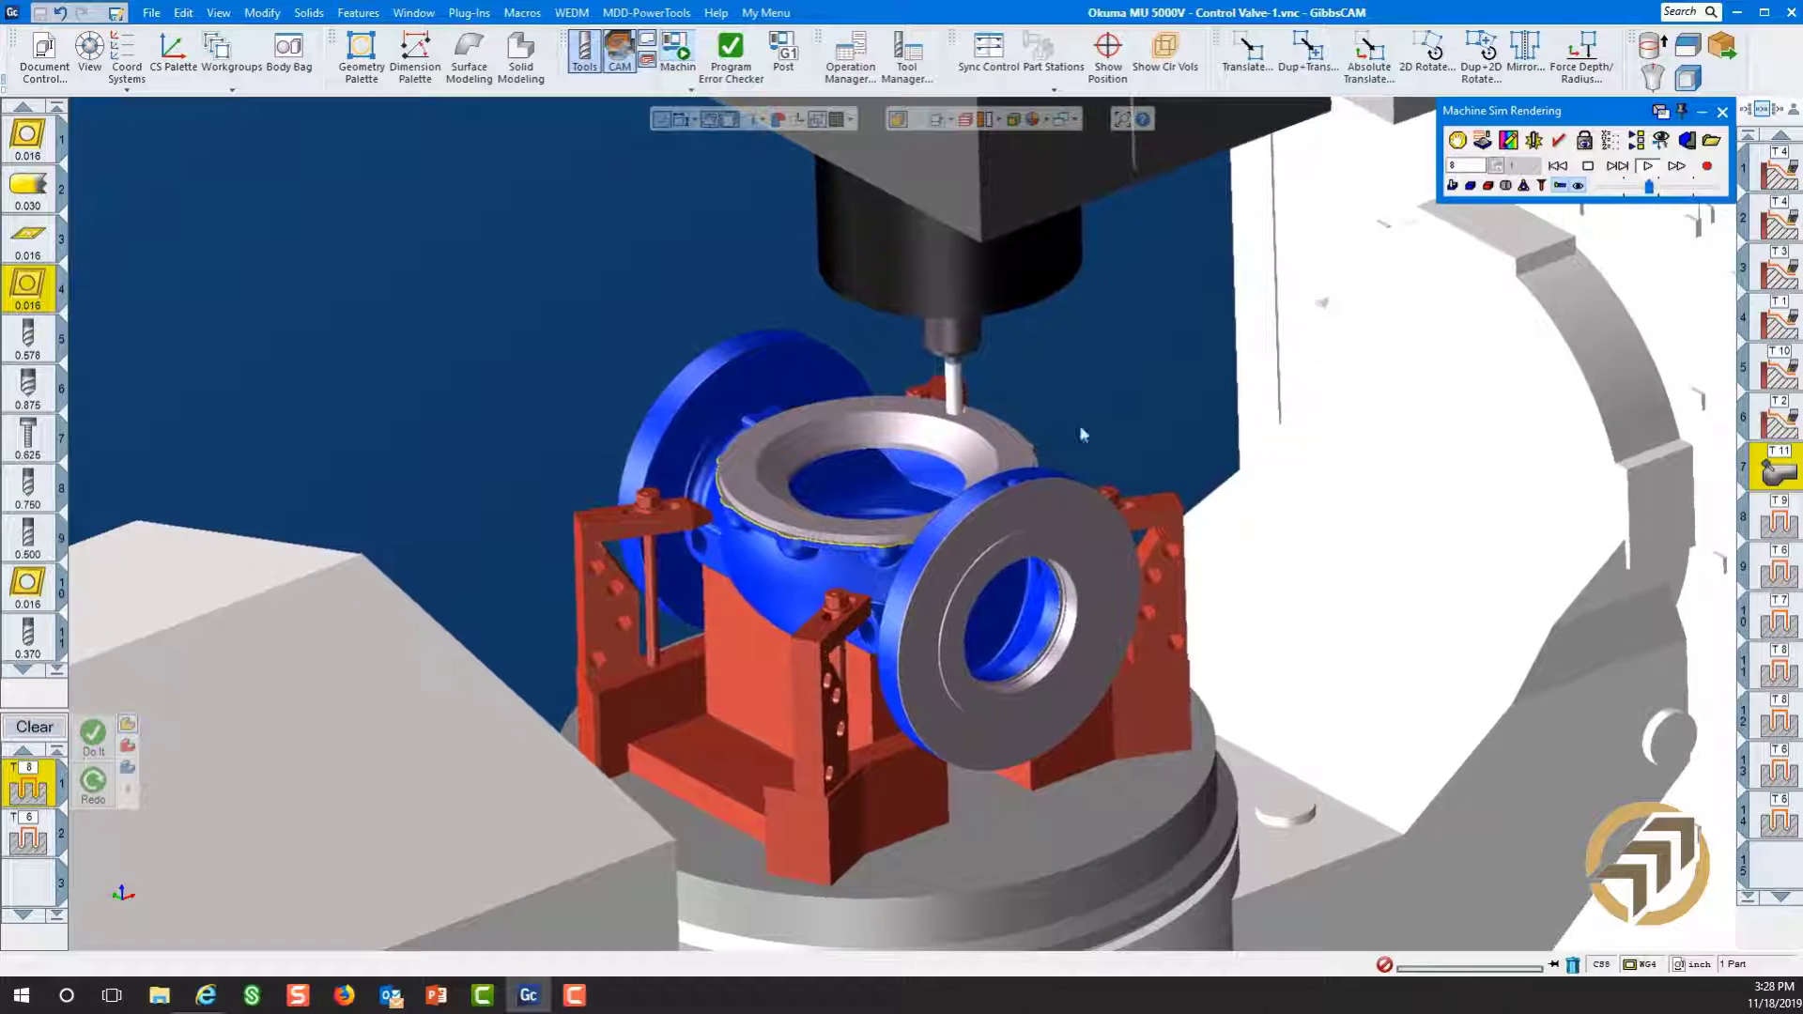
- Zoom around the cutting tool and push the simulation speed higher
drag(1012, 515, 1014, 516)
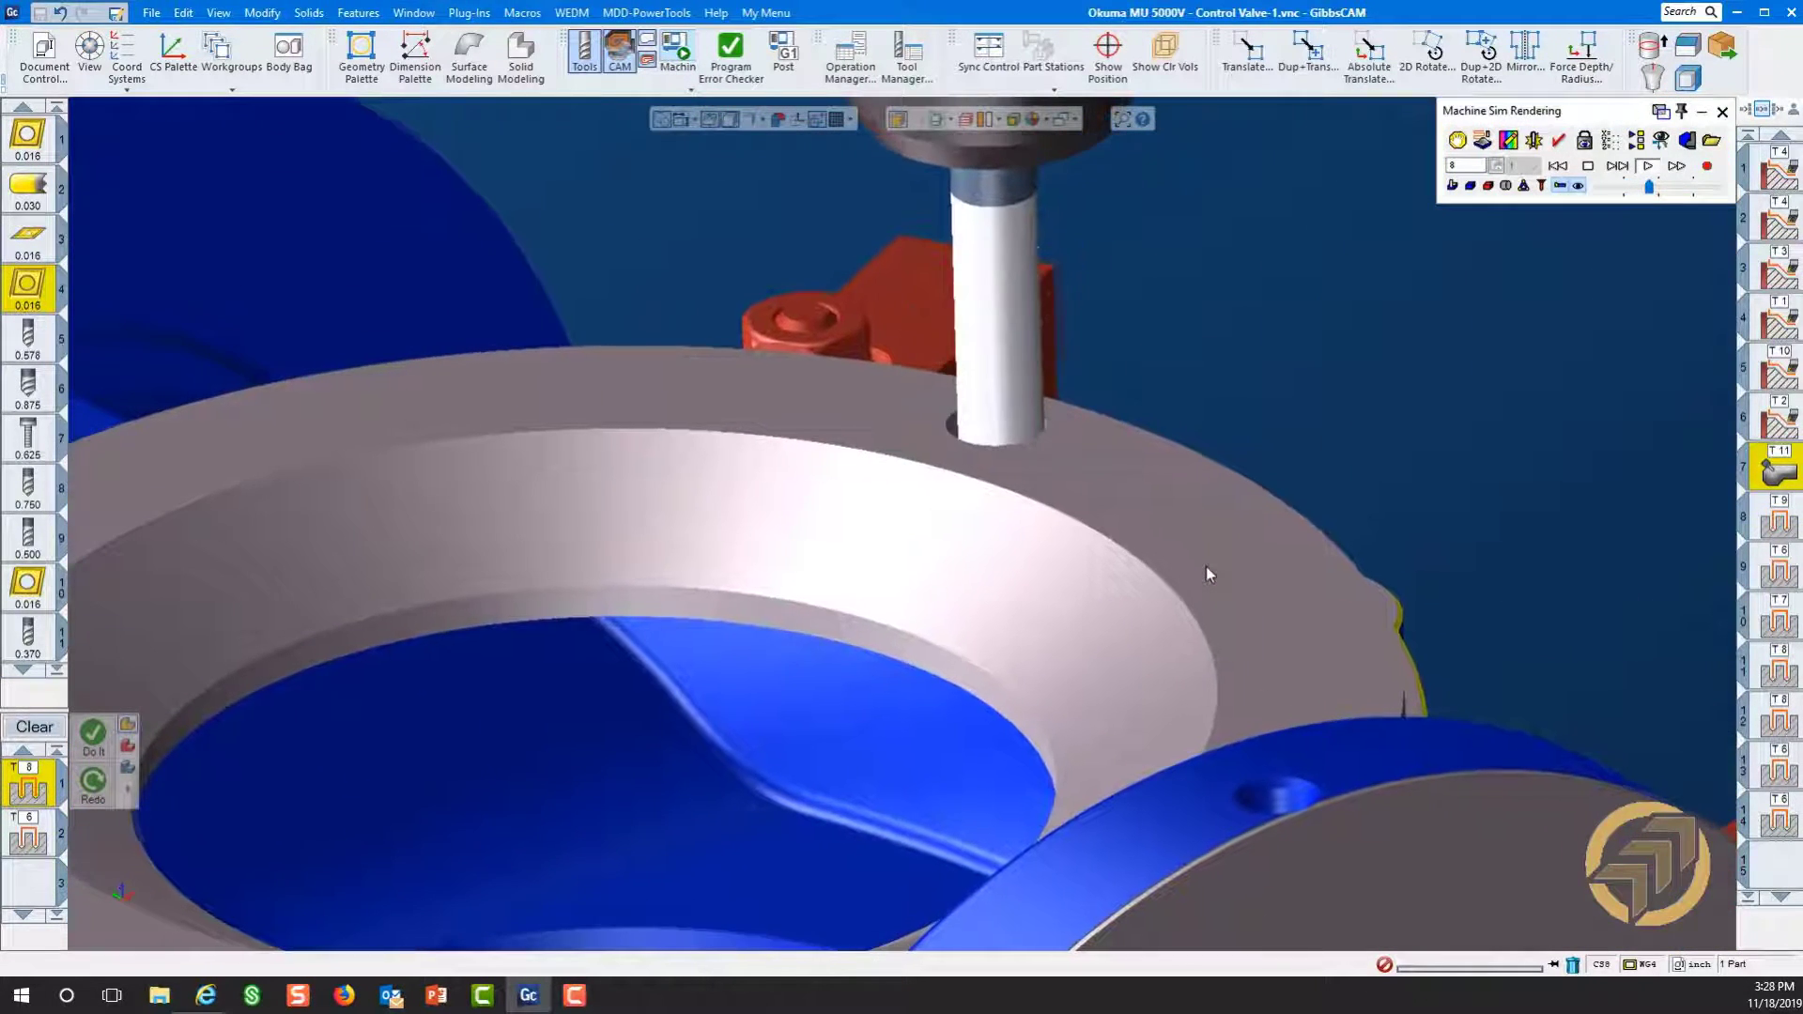
scroll(1282, 565, down, 3)
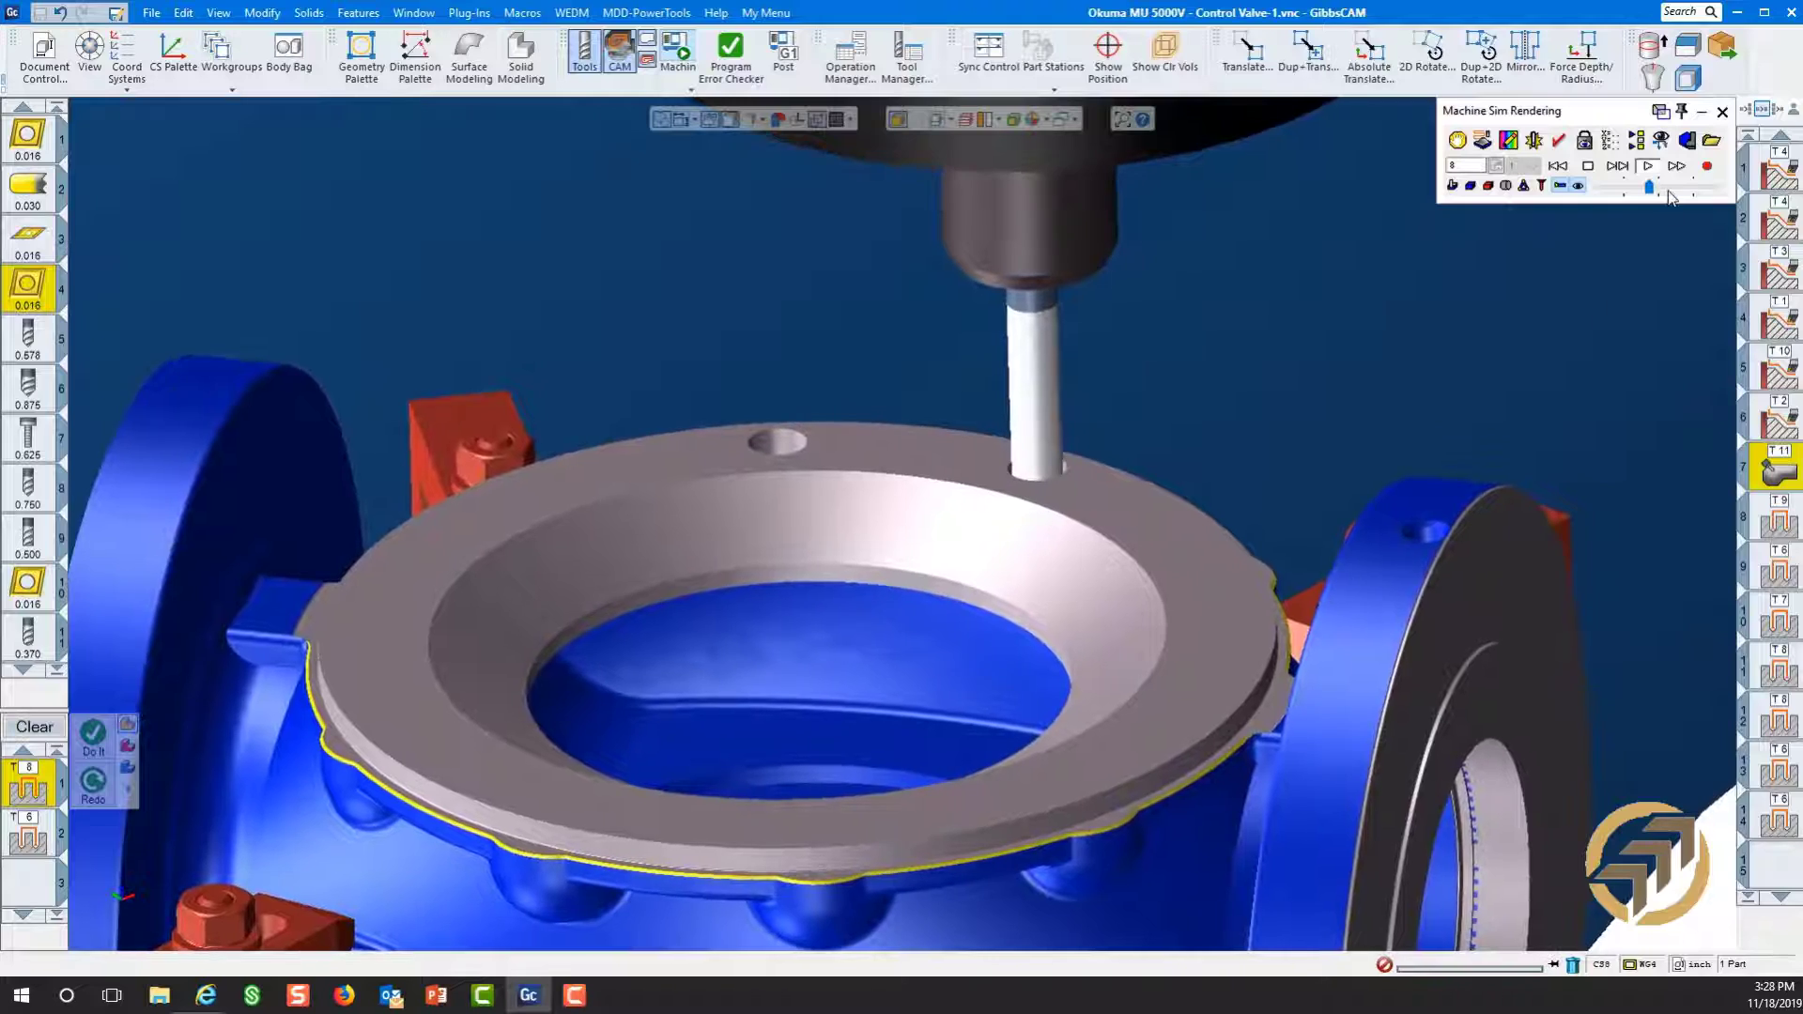
drag(1649, 187, 1667, 188)
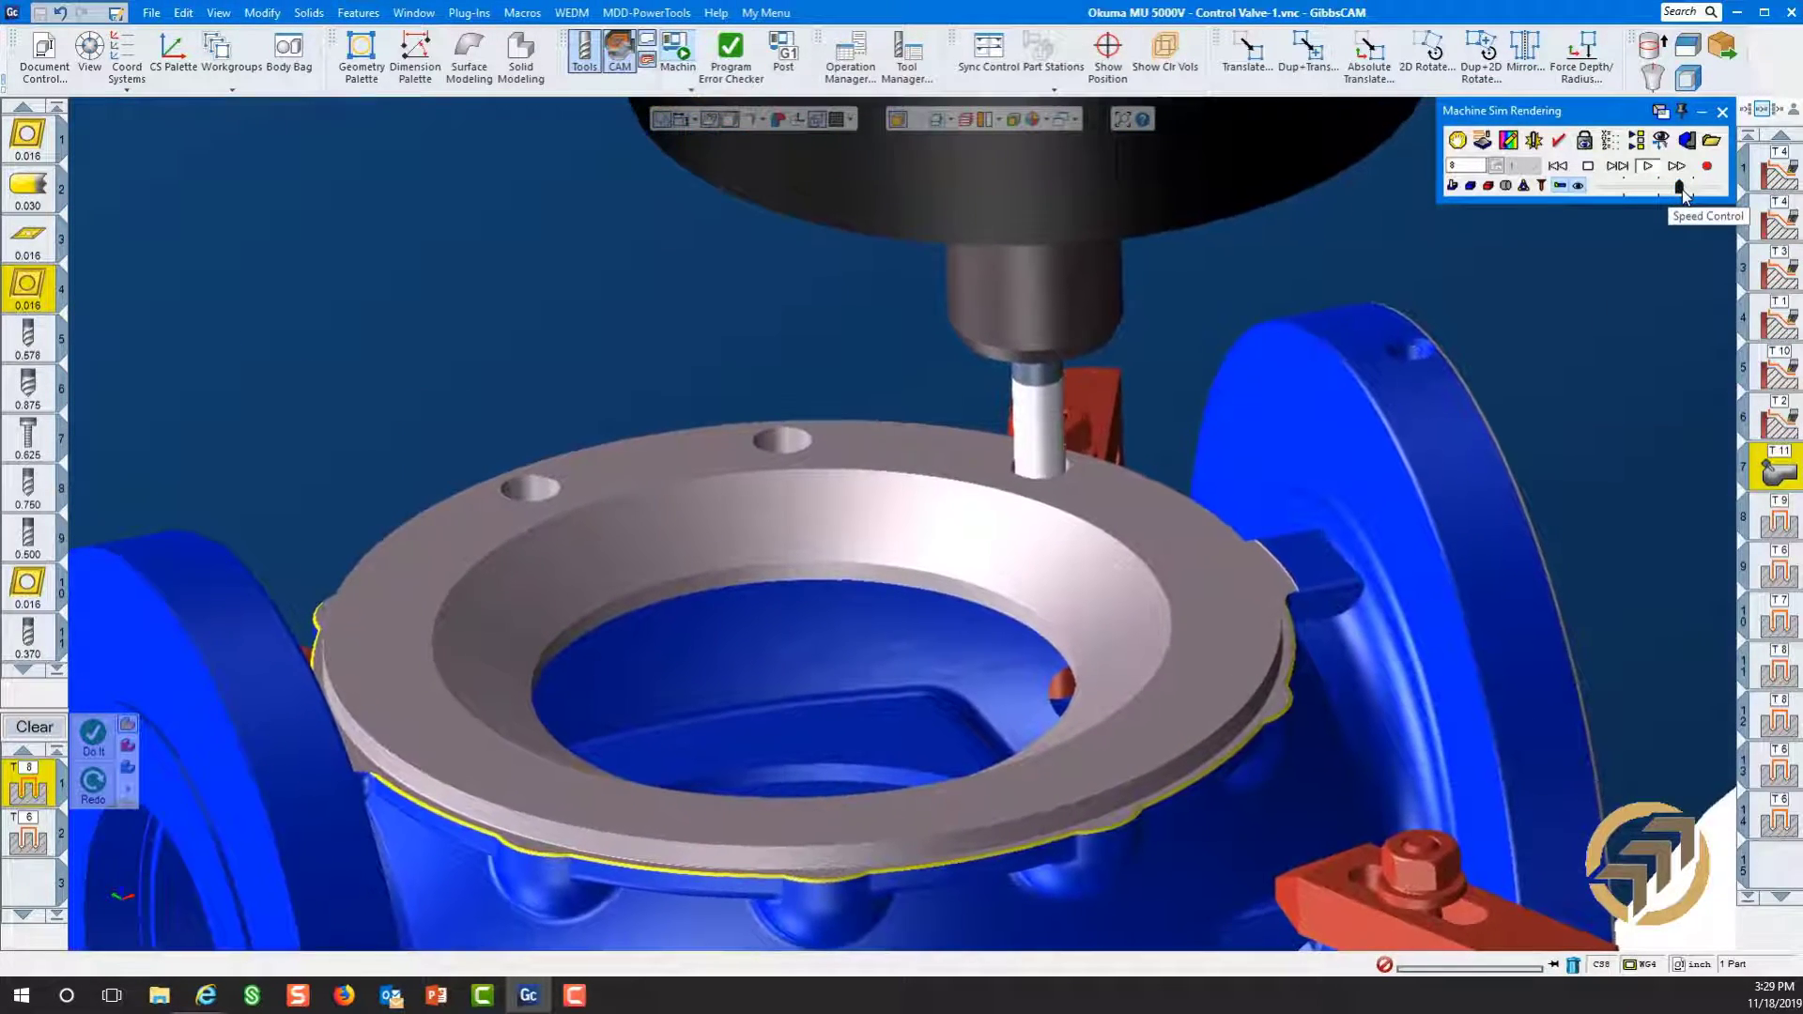
click(1681, 188)
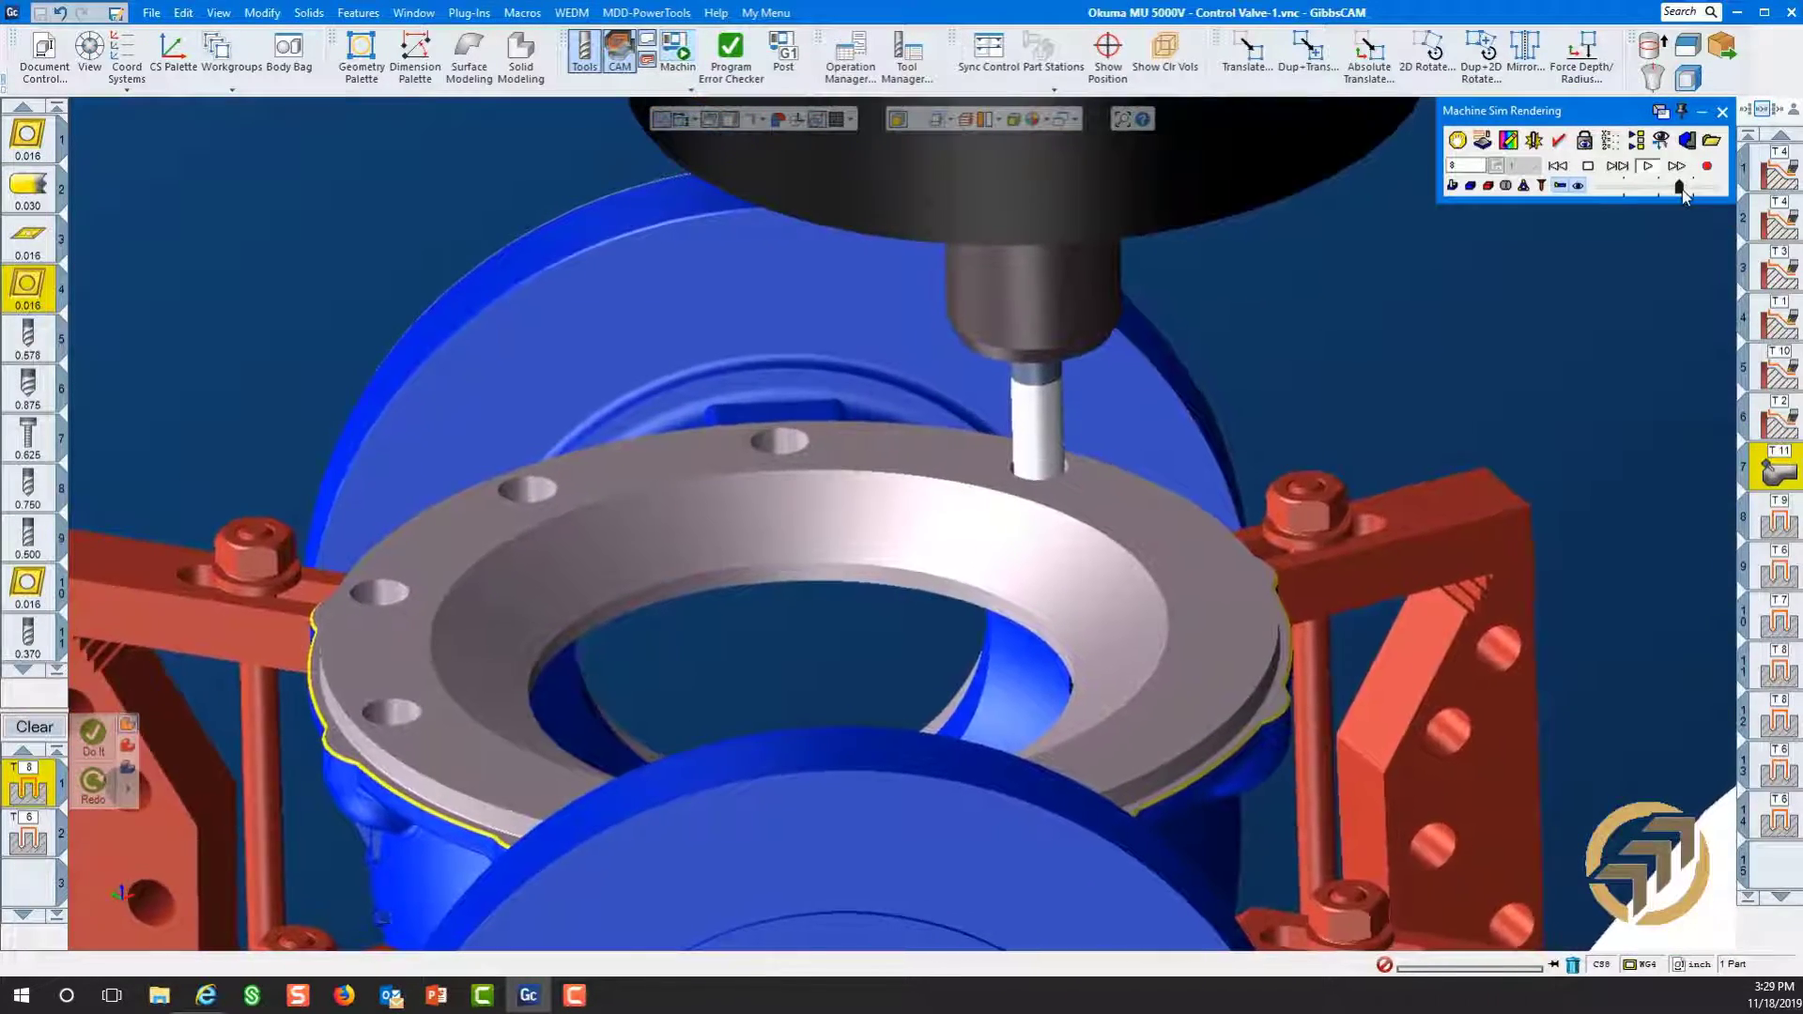
scroll(1215, 744, down, 5)
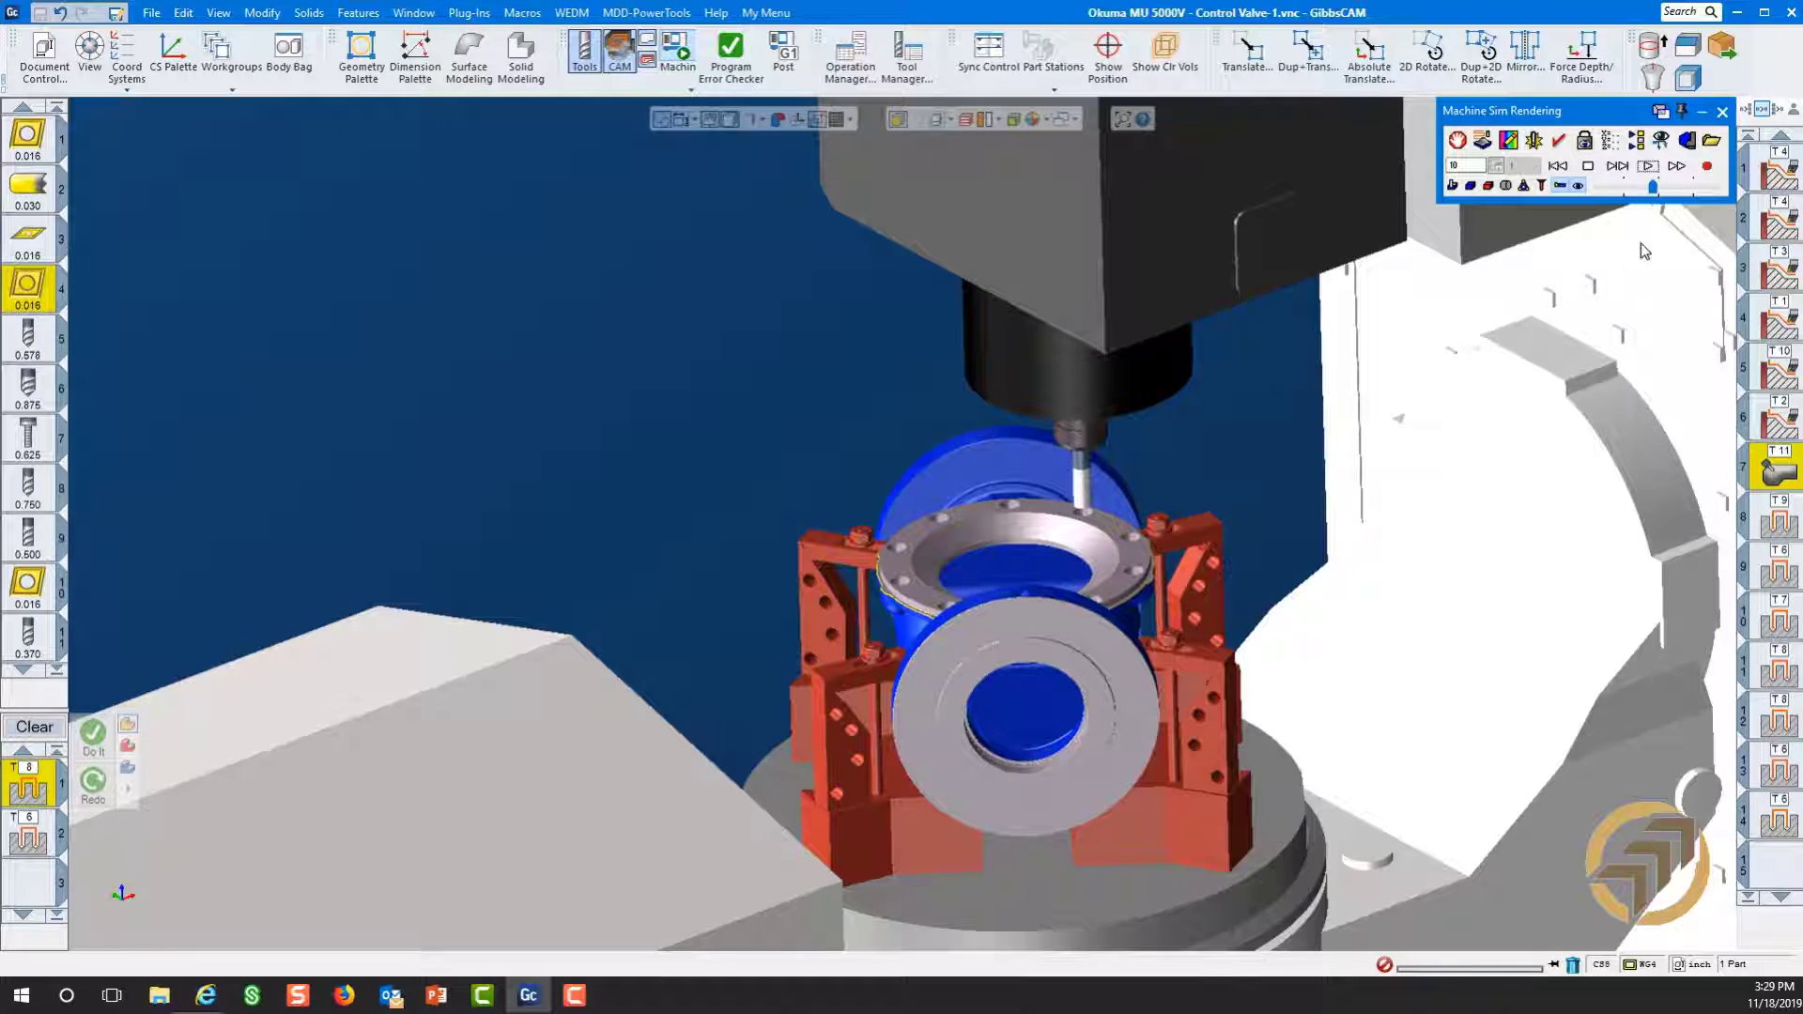
- Resume the simulation after each pause and speed it up to end of program
click(1646, 167)
click(1646, 167)
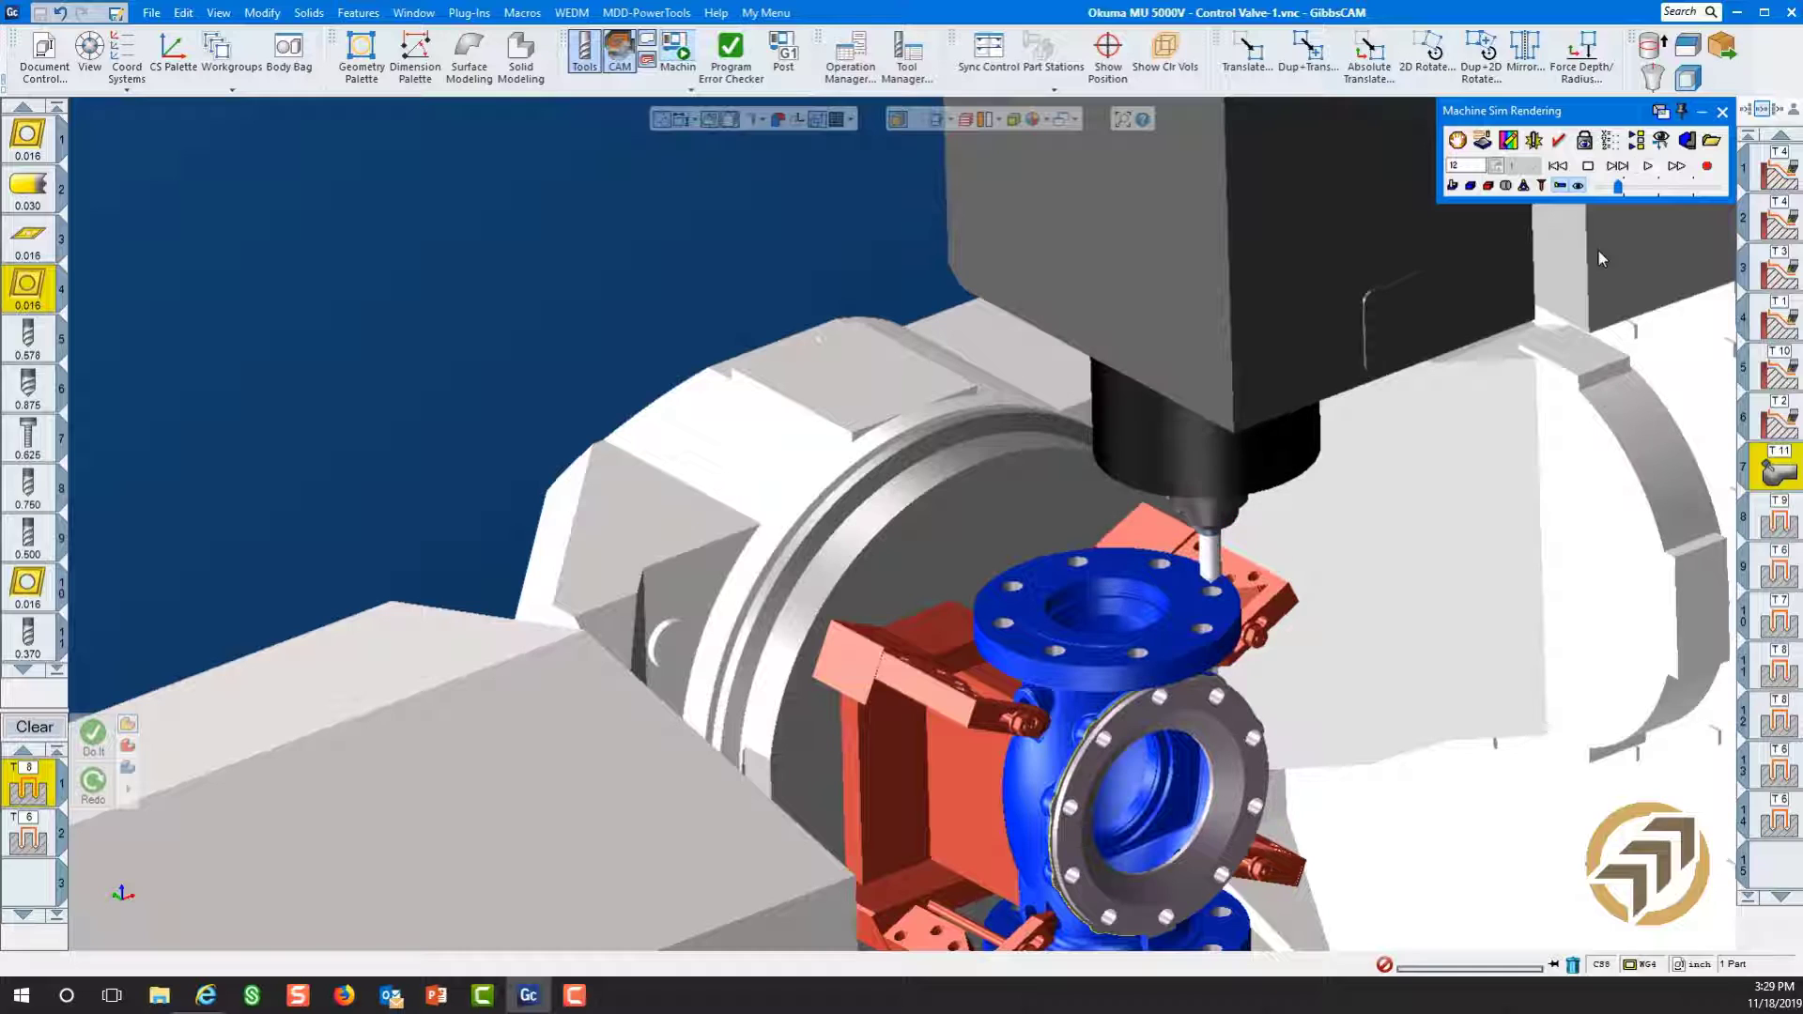
click(1649, 167)
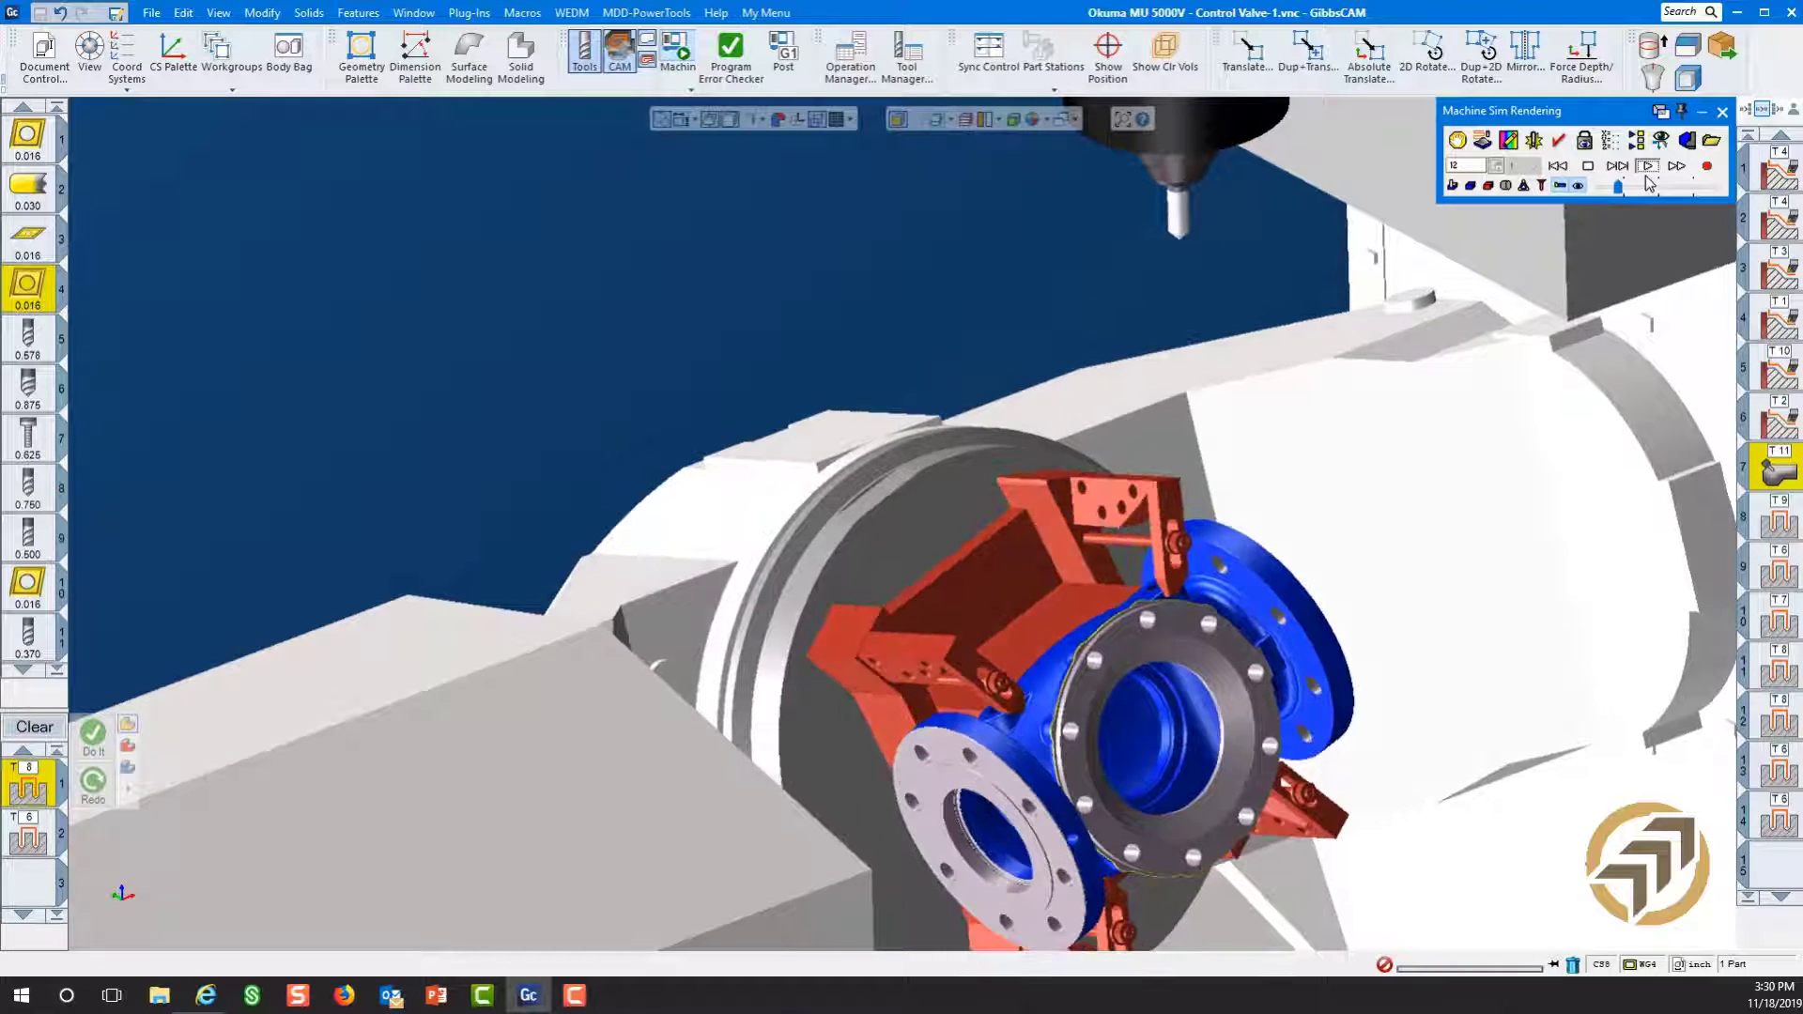
drag(1617, 186, 1639, 187)
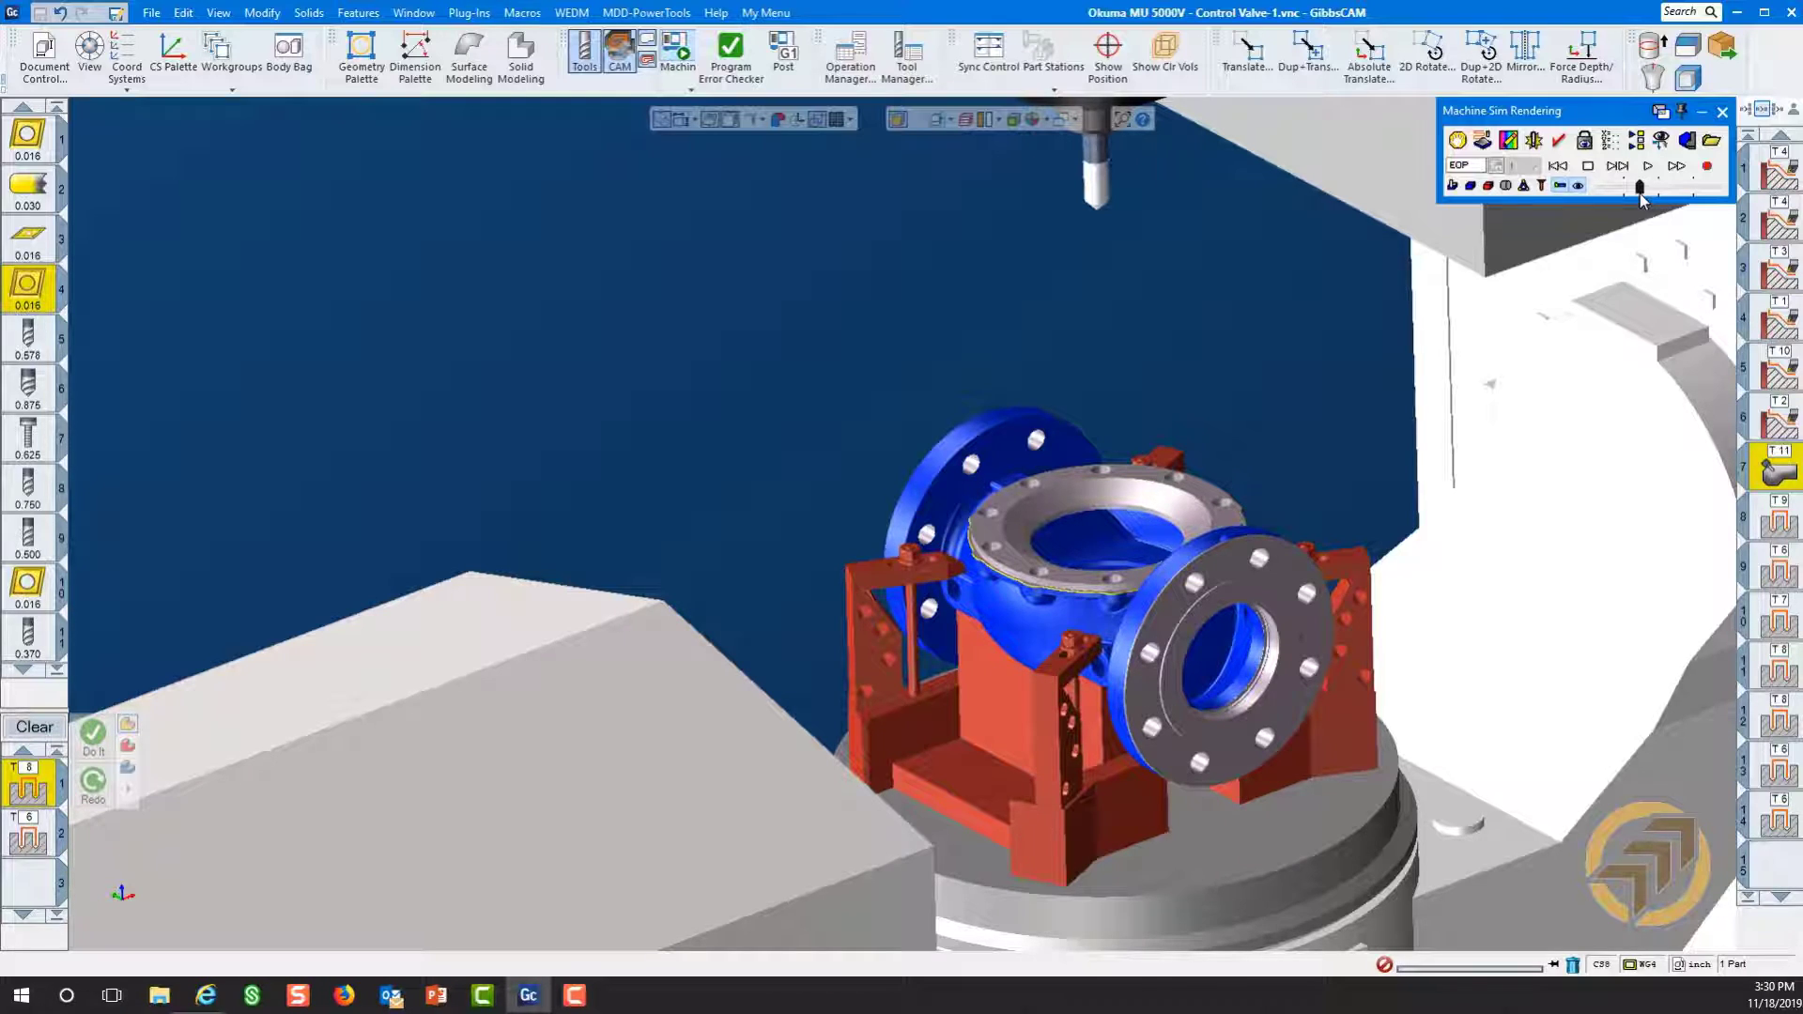
- Zoom out and pan to frame the finished valve and the whole Okuma MU 5000V
scroll(1229, 673, down, 5)
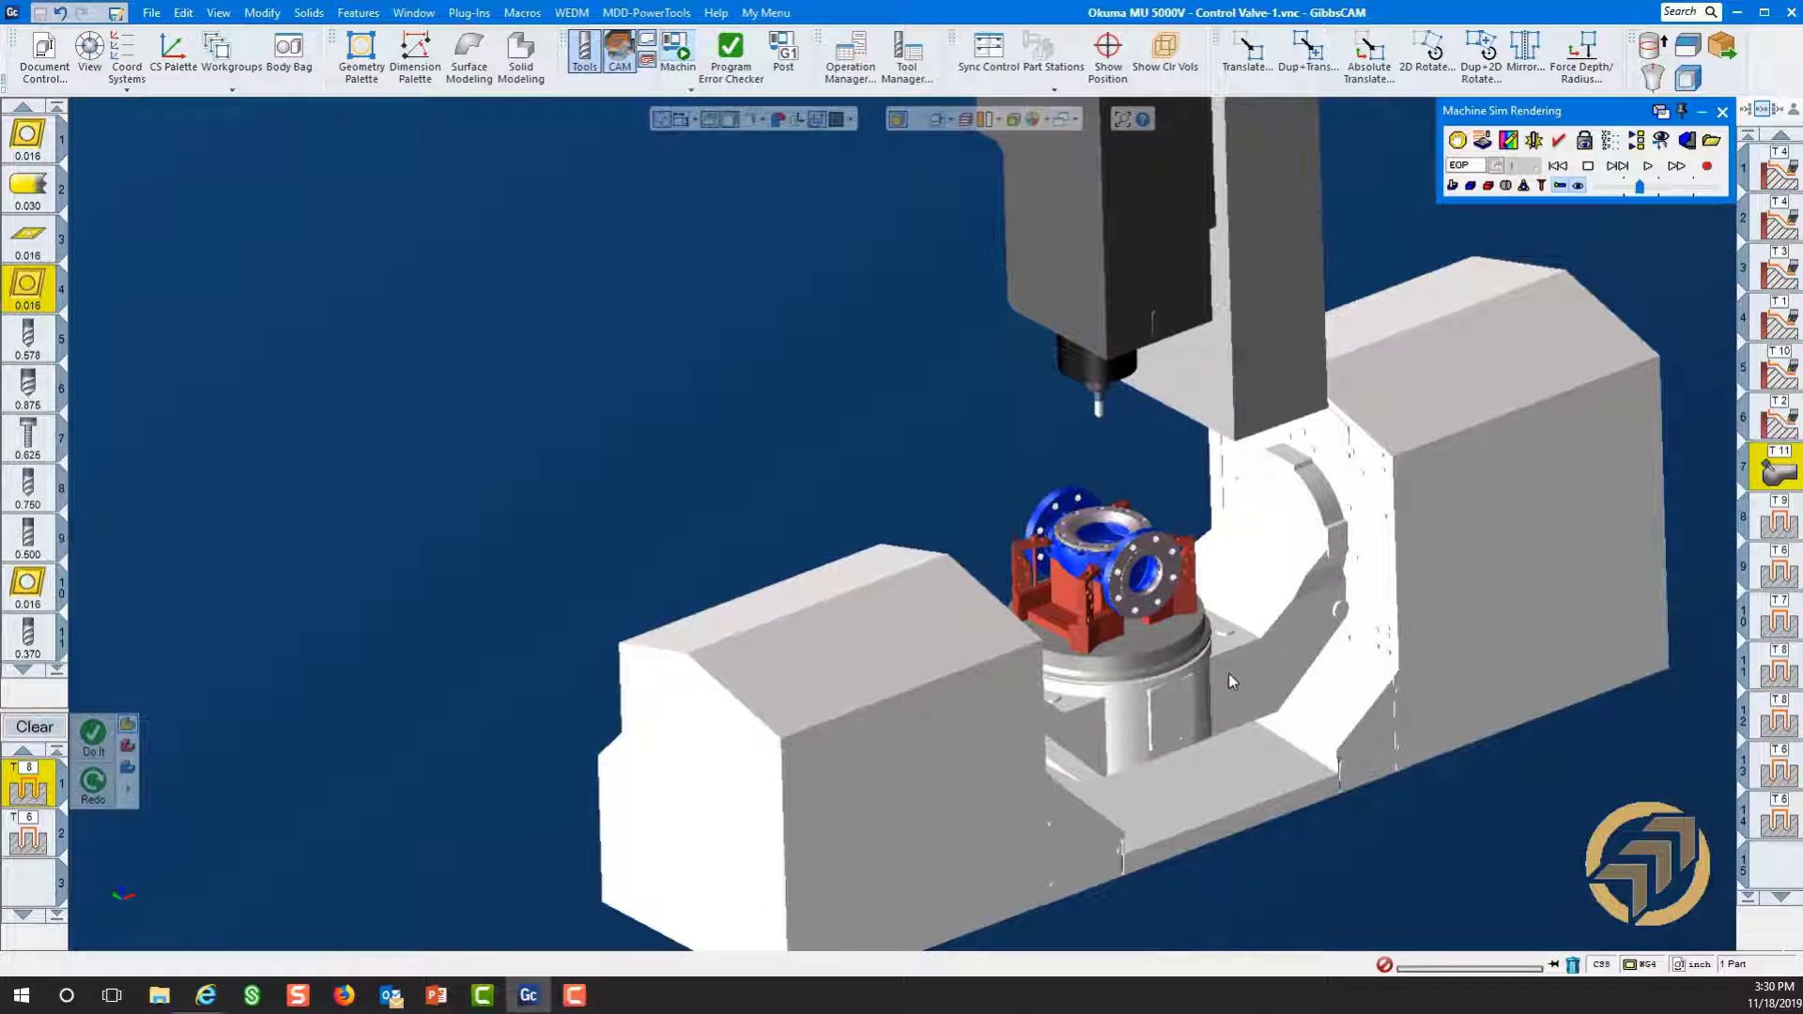
middle_drag(1345, 653, 1294, 663)
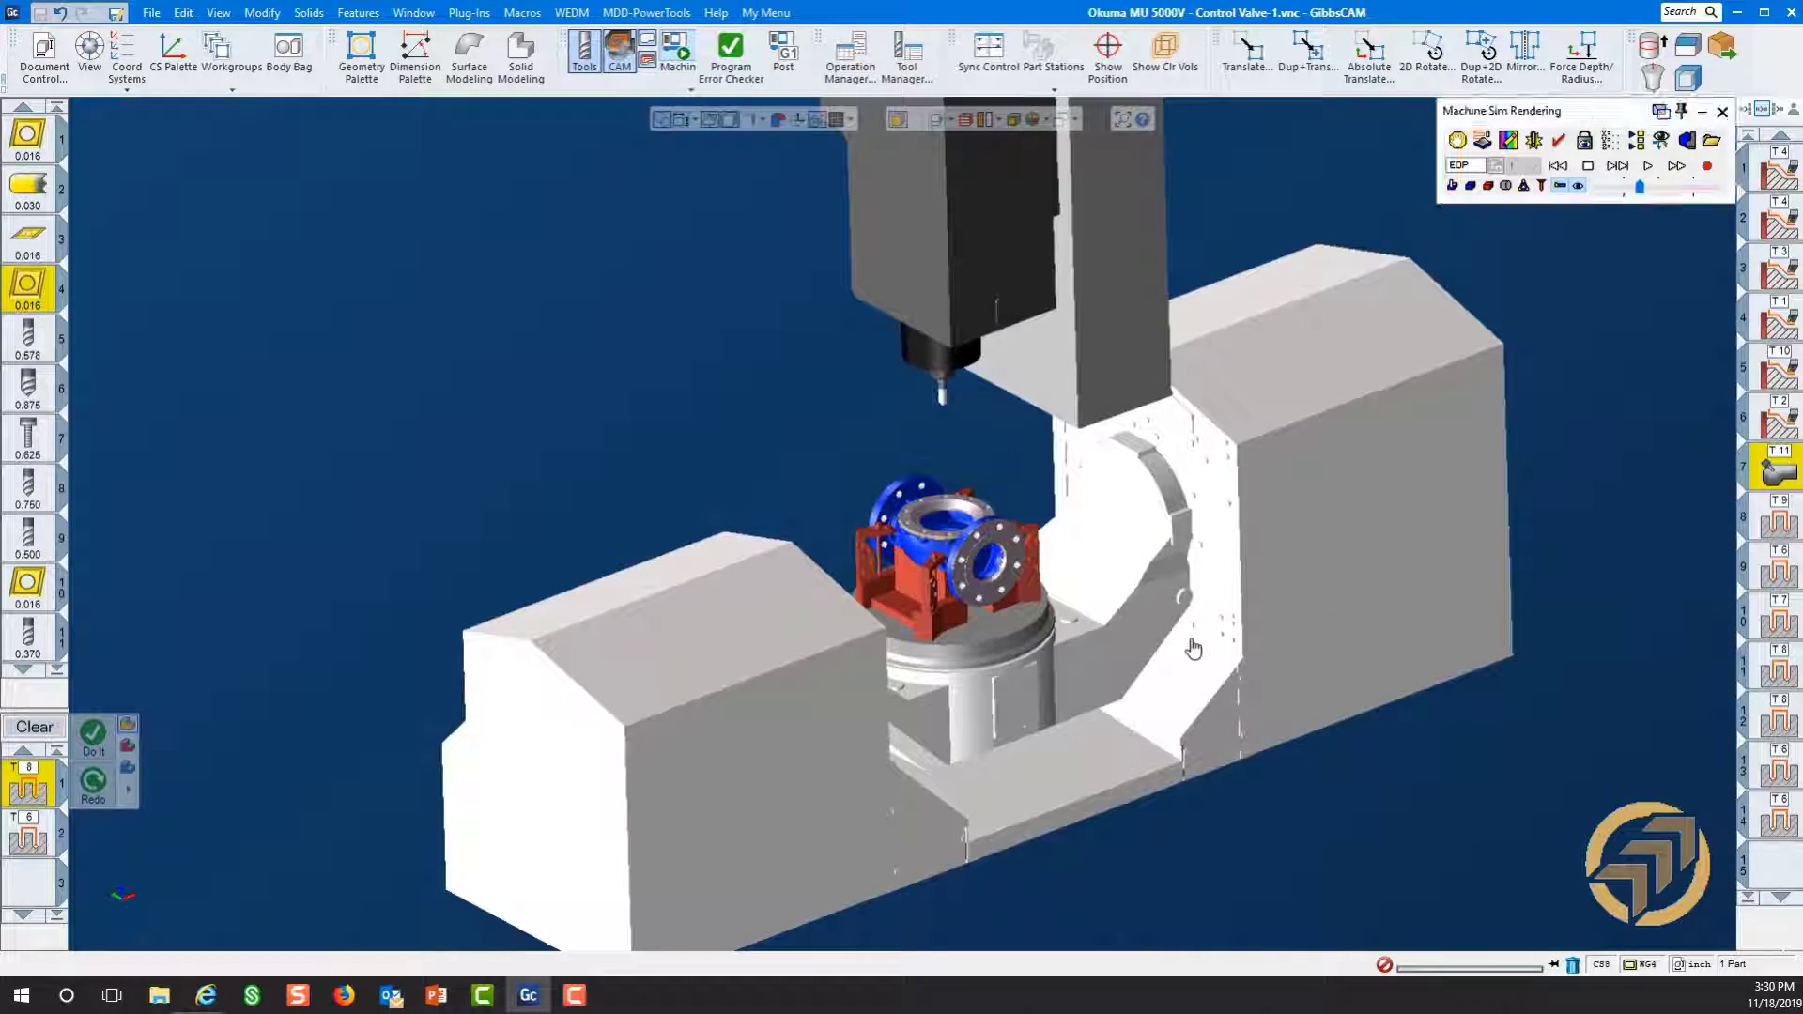
scroll(1080, 648, up, 1)
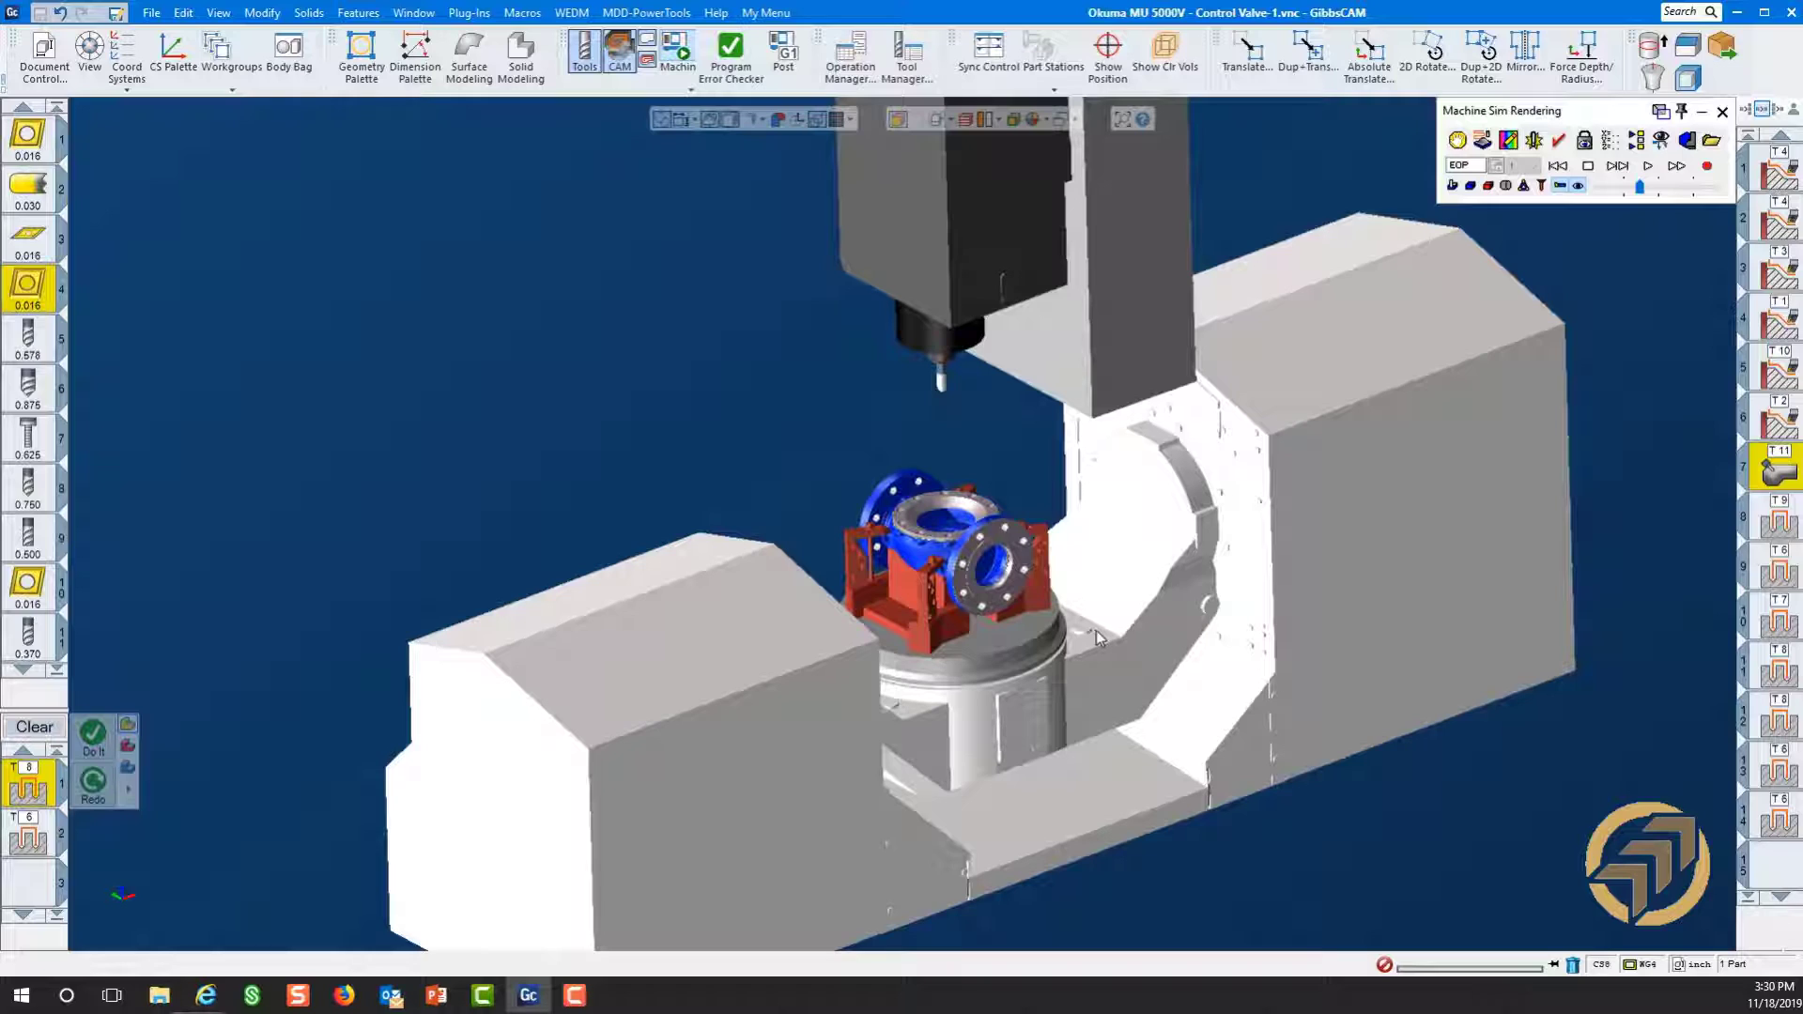